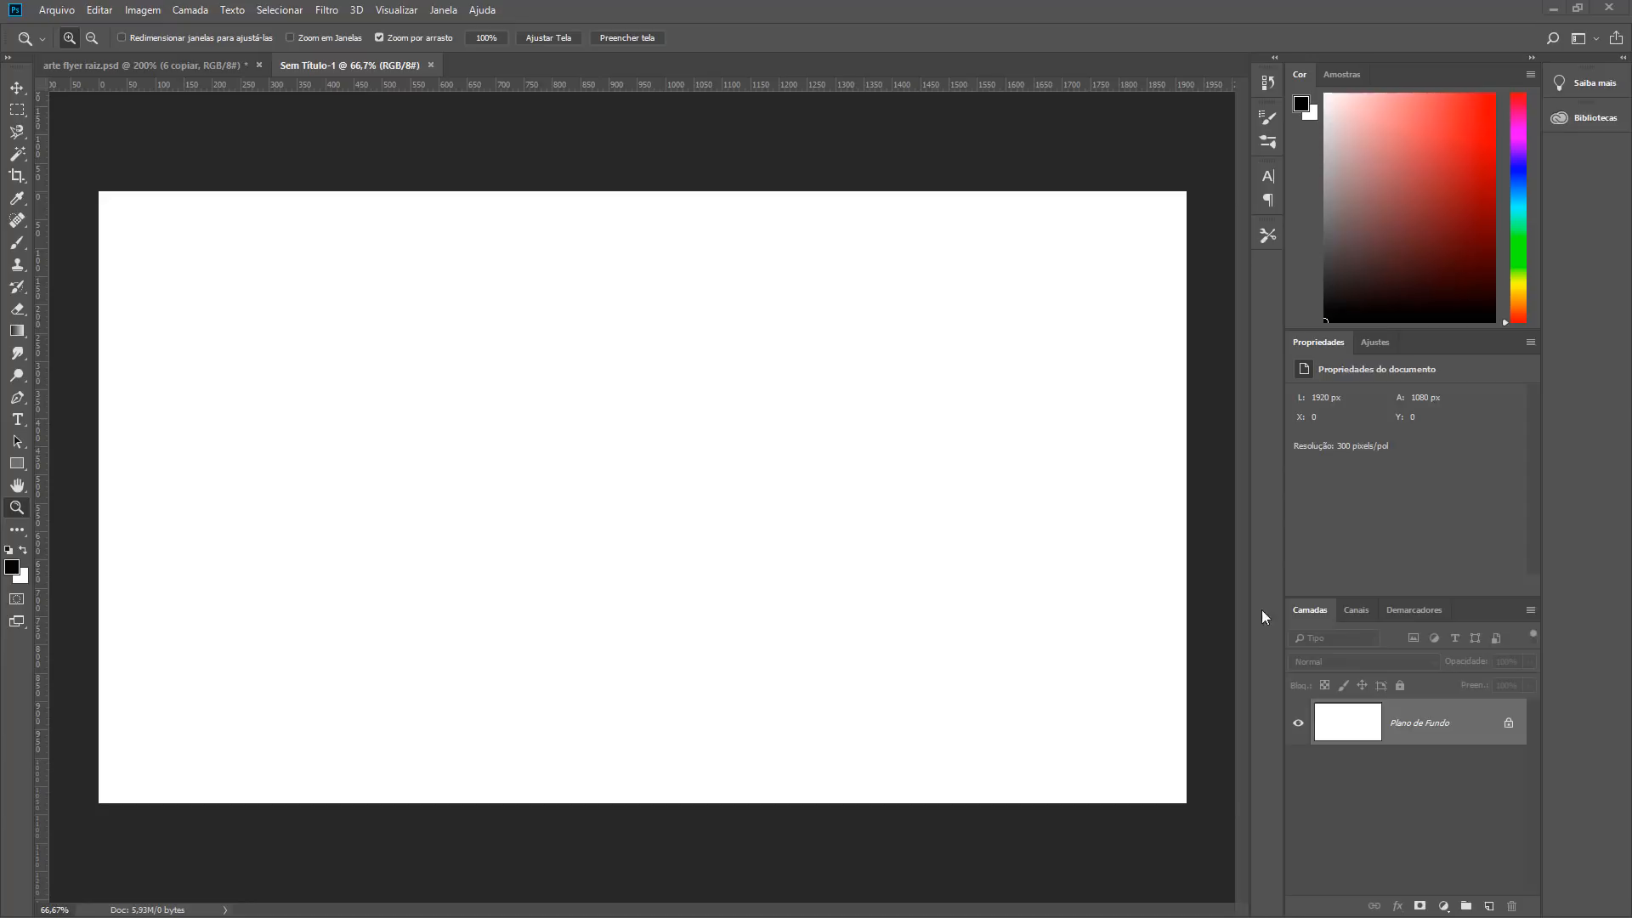
Step: Place the woman's portrait photo as an embedded layer in the blank document
left_click_drag(1262, 611, 605, 478)
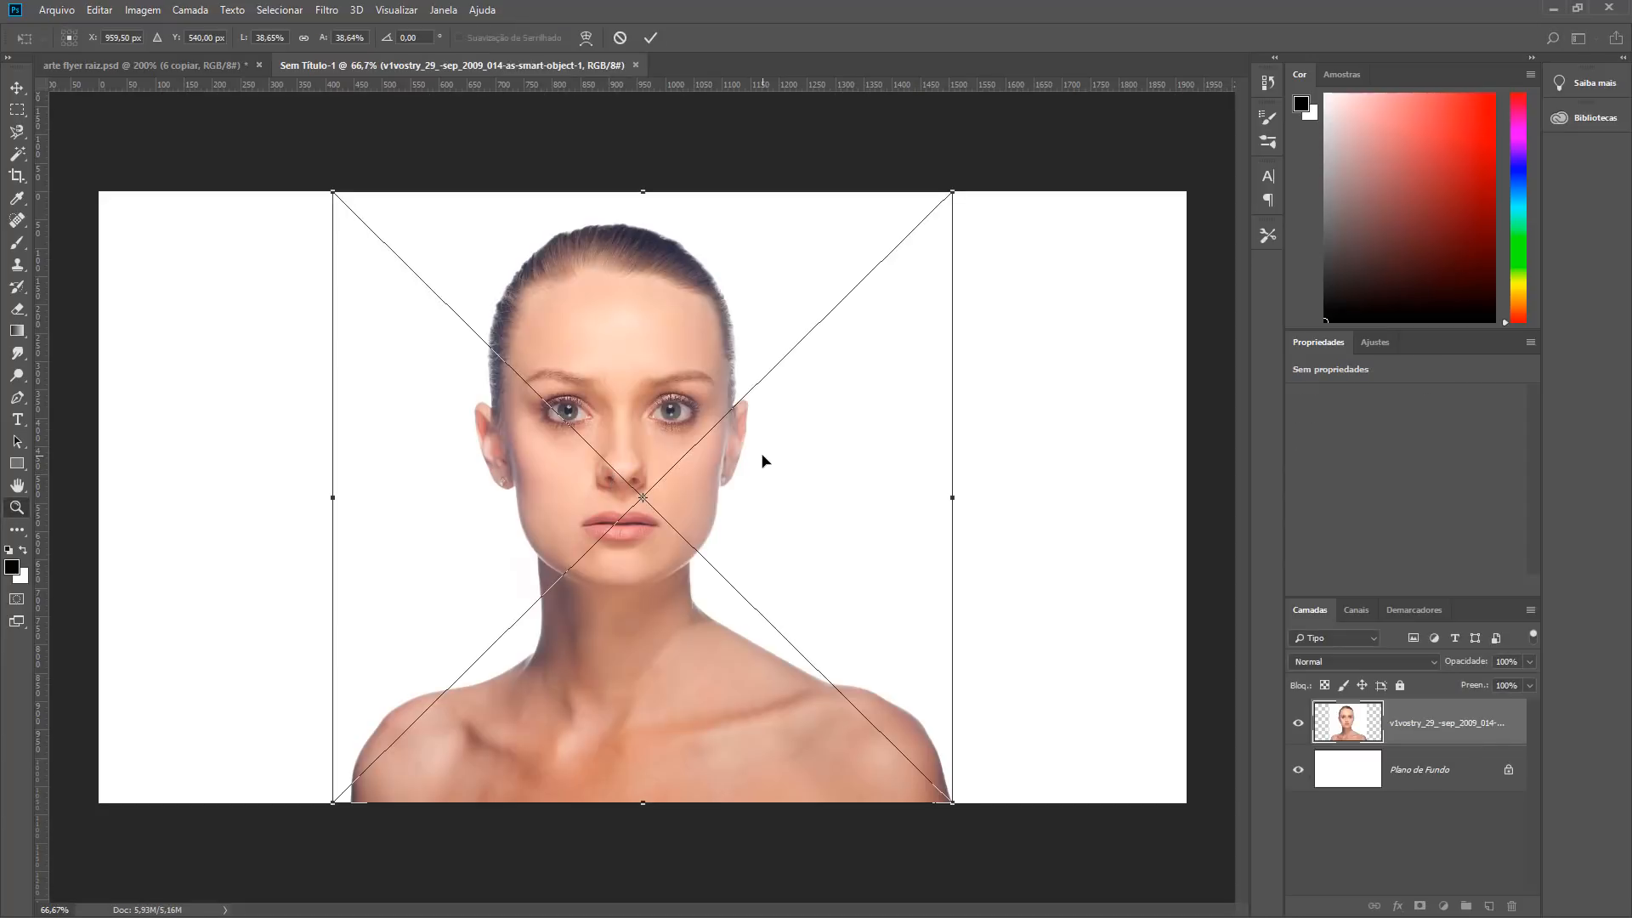
key("Return")
left_click(58, 10)
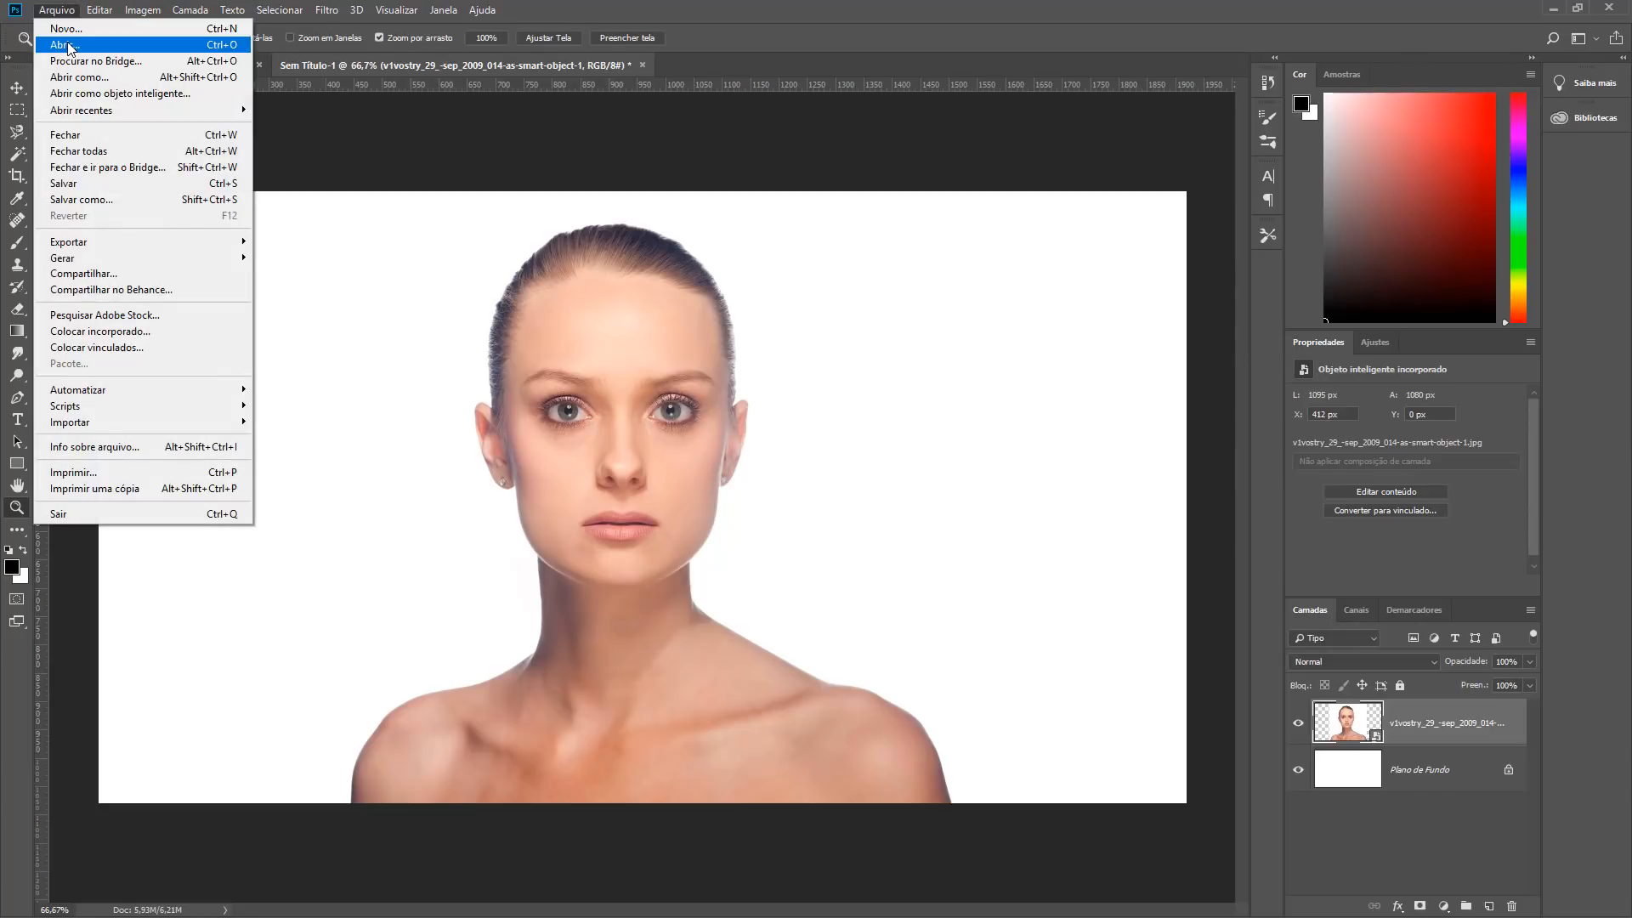
left_click(65, 44)
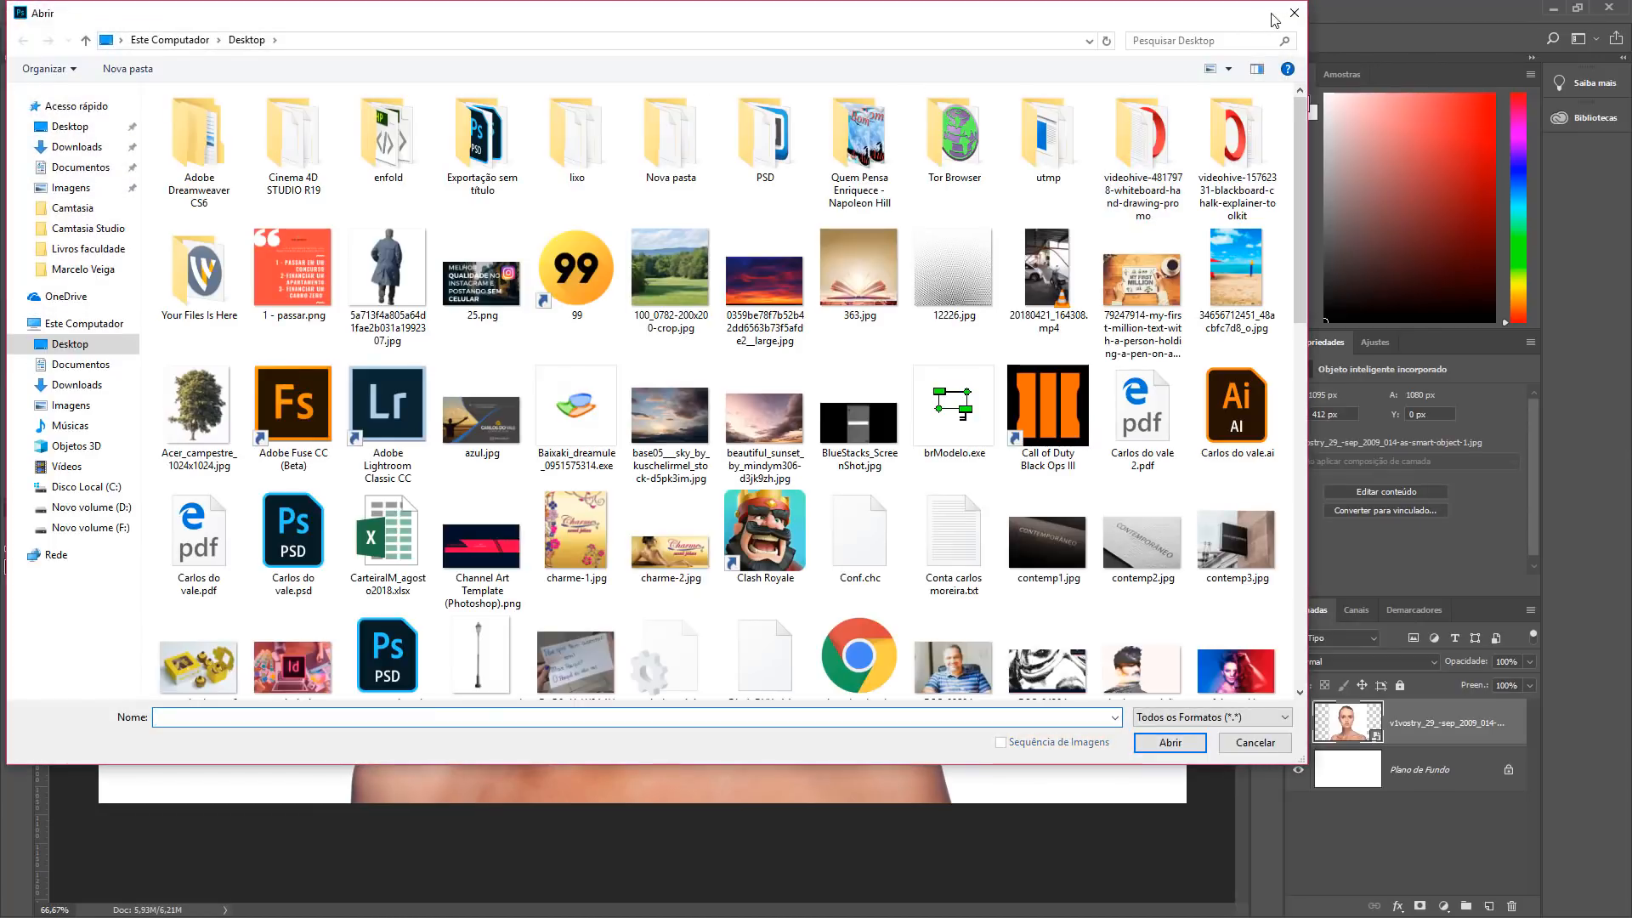
left_click(1293, 13)
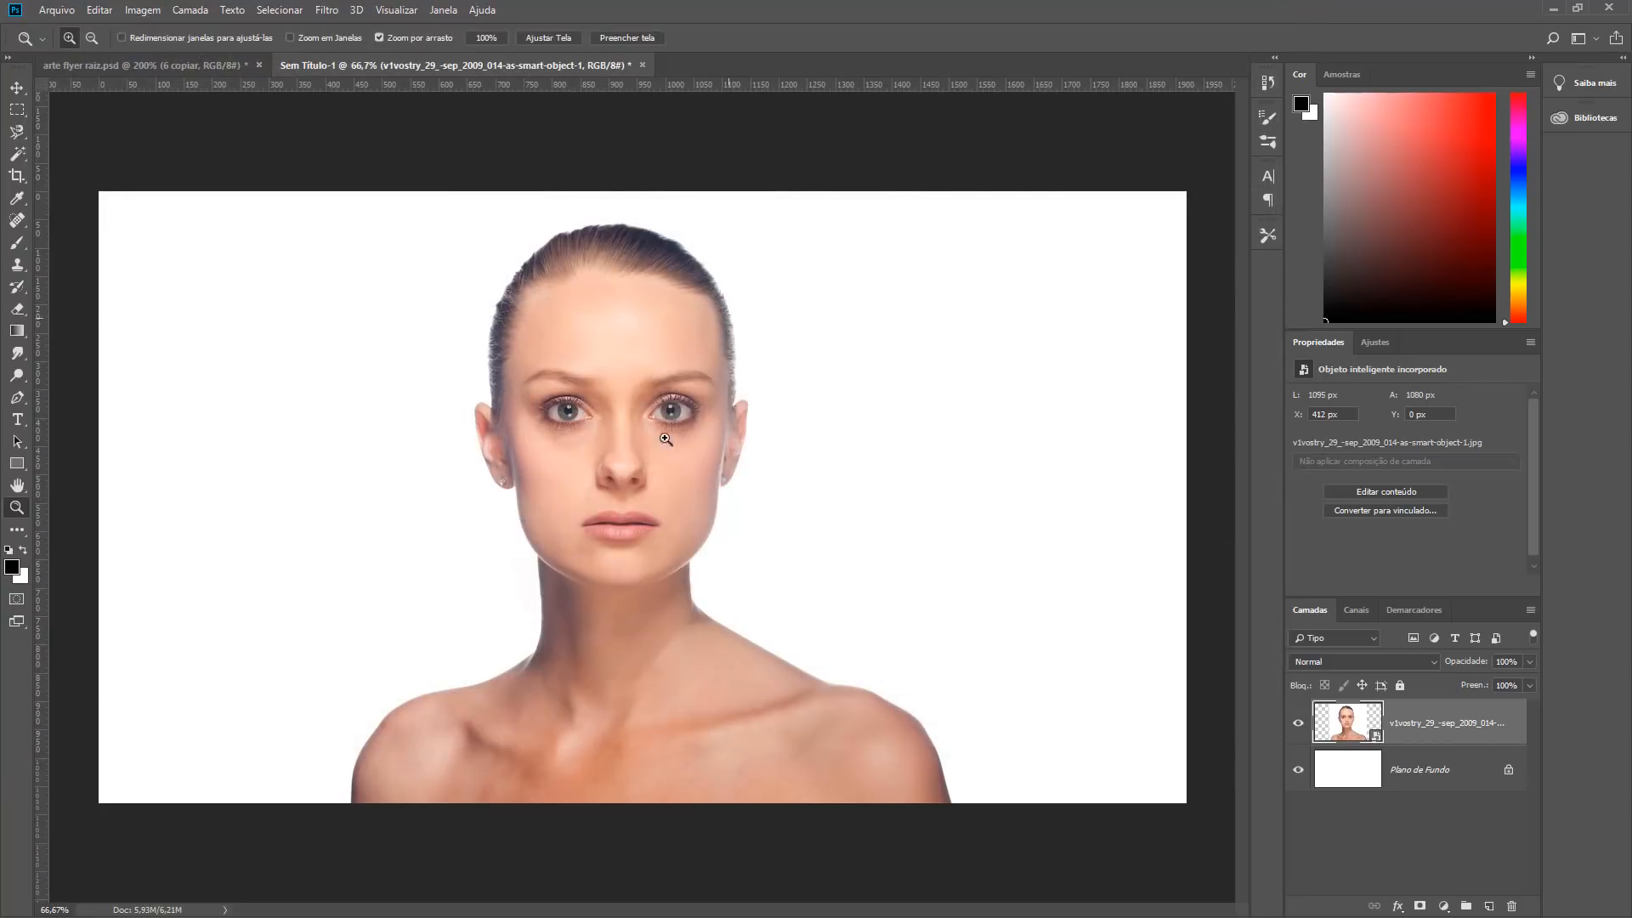
Step: Move the portrait to about X 434 px, Y 147 px and add a layer mask to it
key("v")
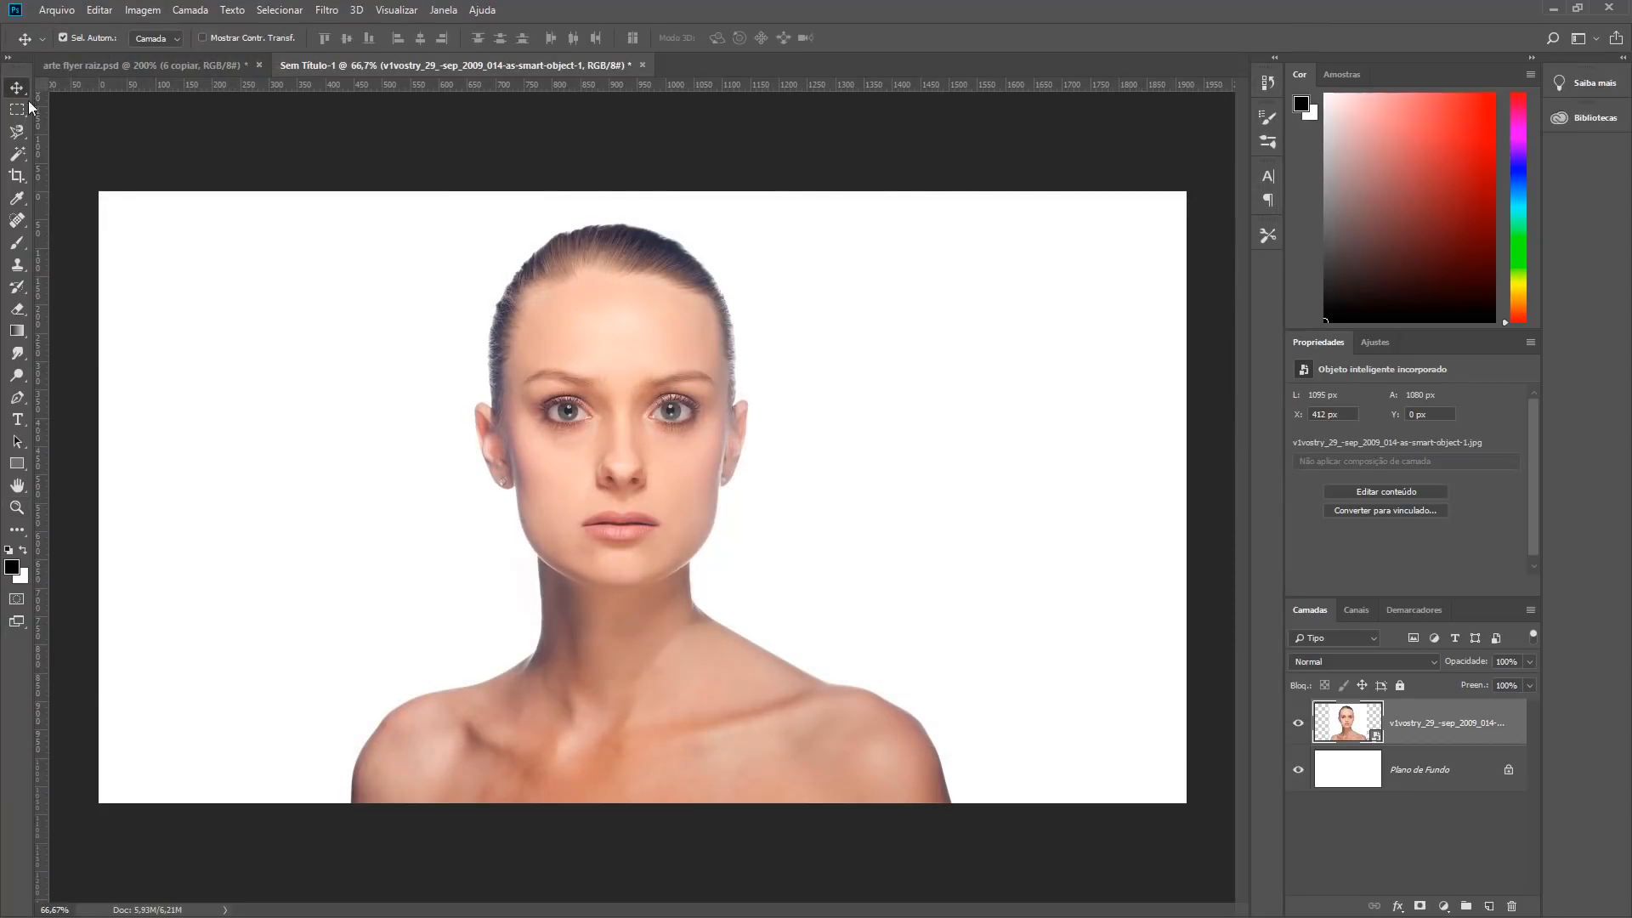
left_click_drag(565, 328, 578, 412)
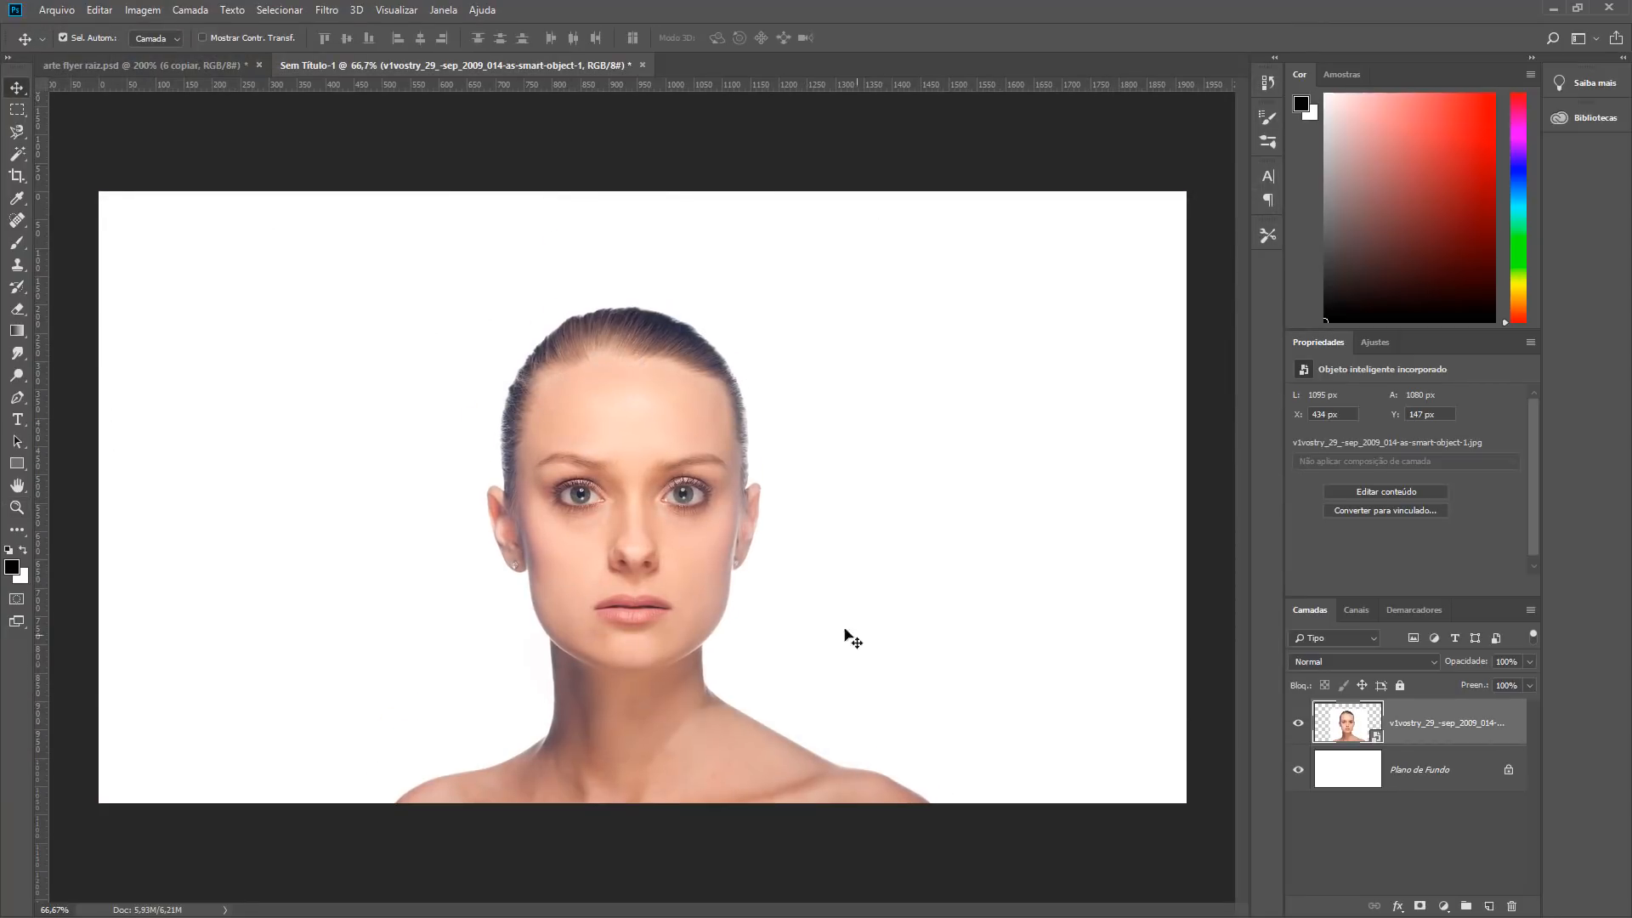
left_click(1420, 906)
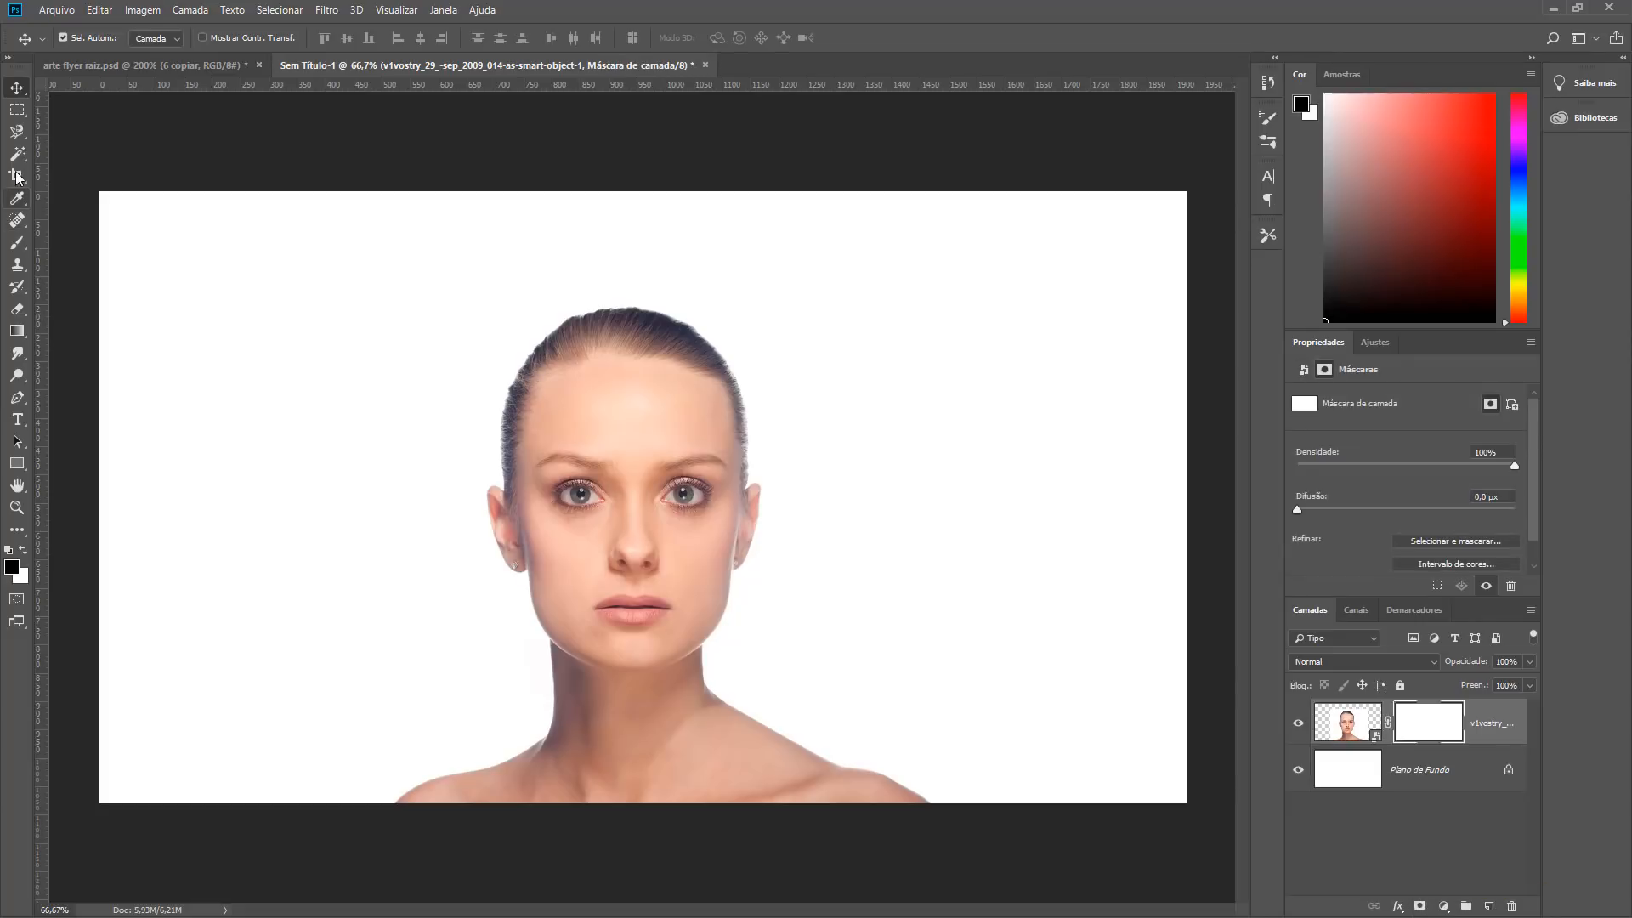
Step: Set up the Brush with a soft round tip of 176 px and undo the stray dab on the mask
left_click(17, 243)
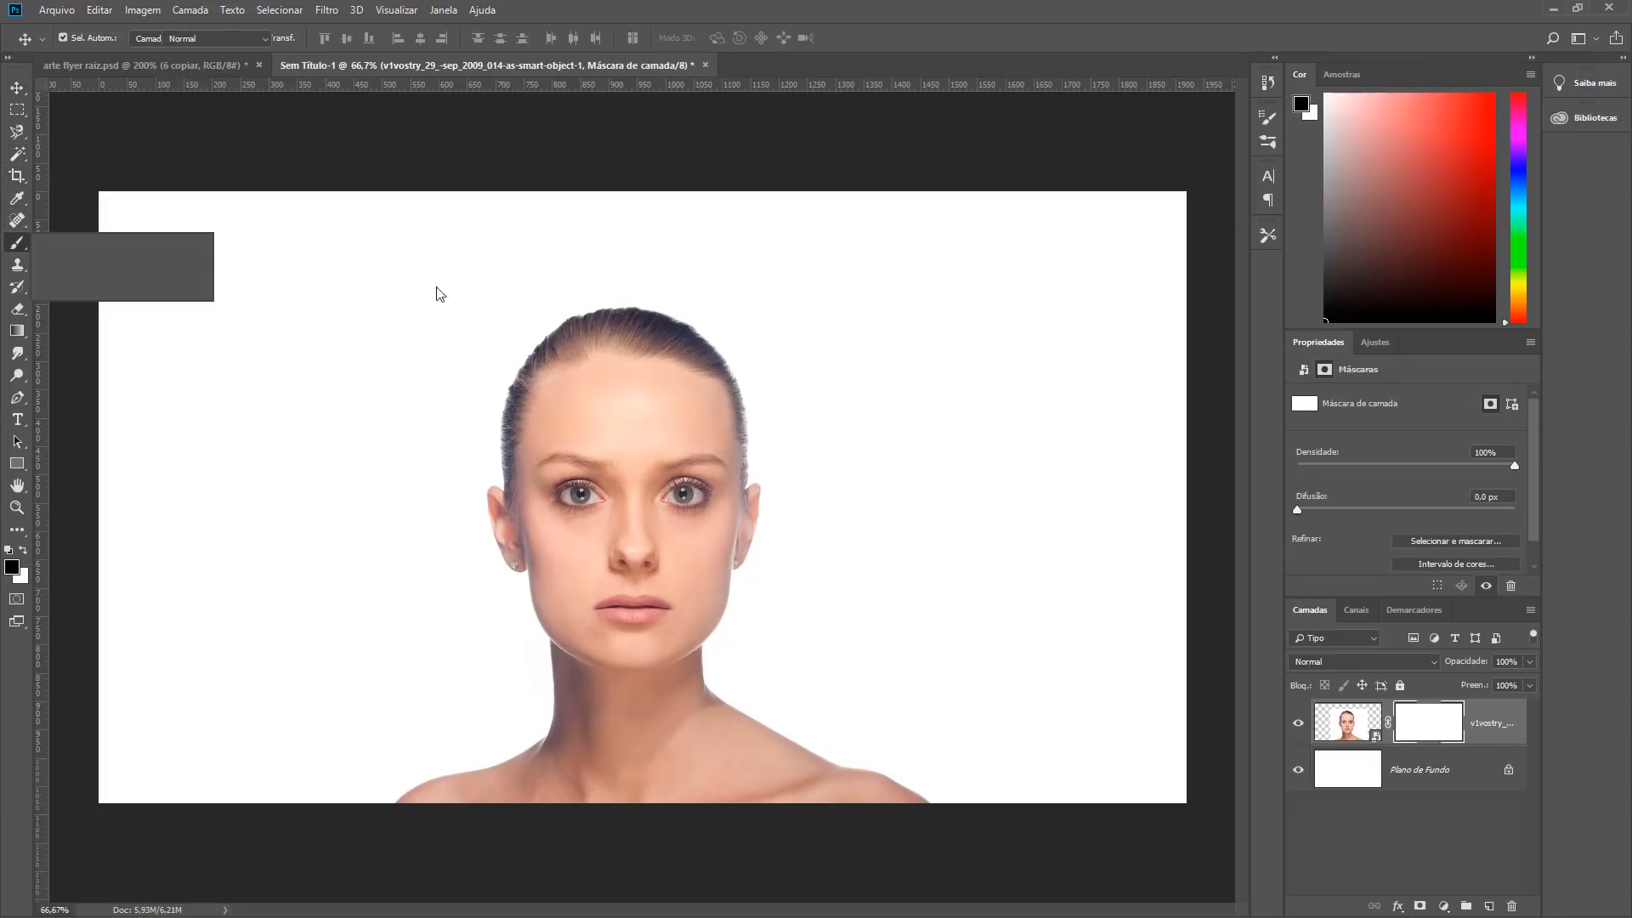
right_click(469, 251)
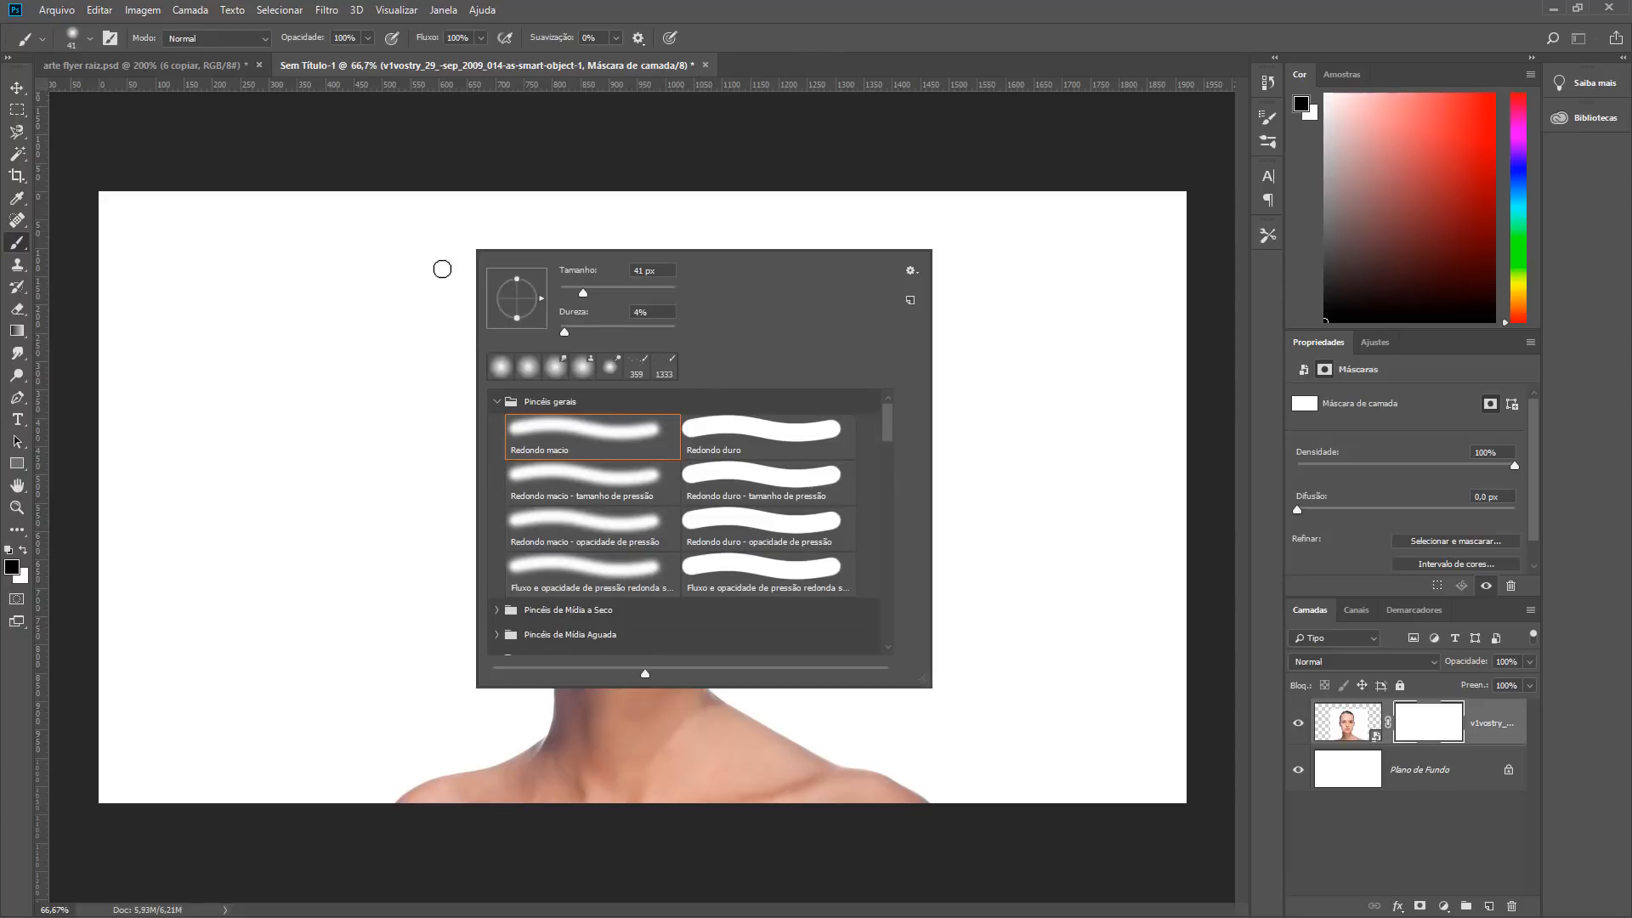
left_click_drag(590, 297, 615, 304)
key("Return")
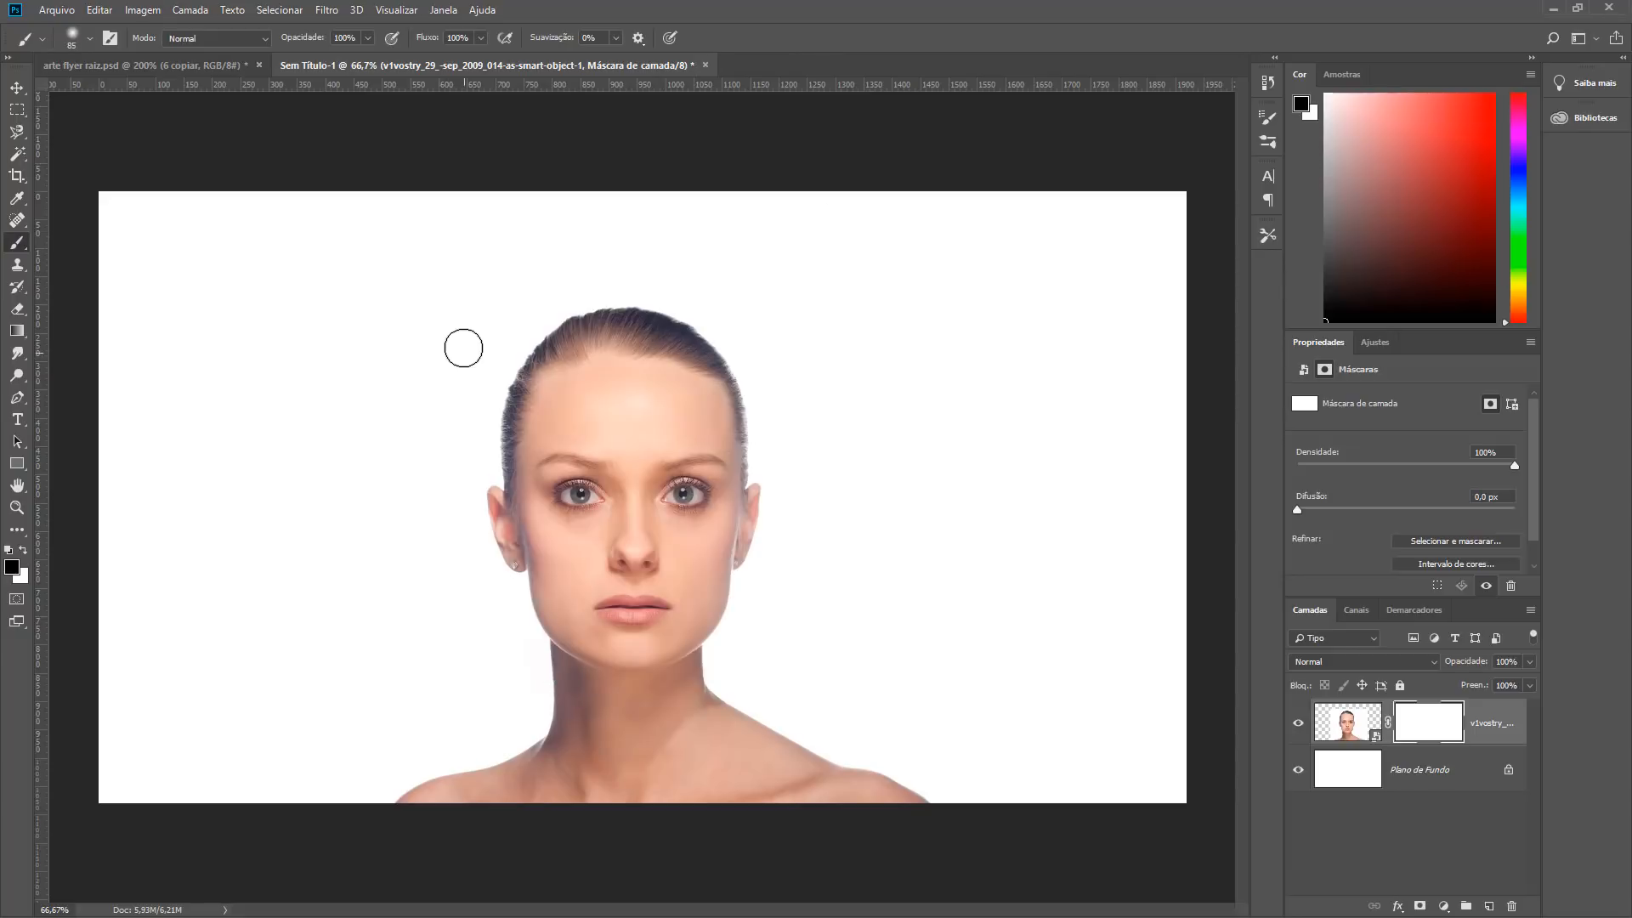
right_click(464, 346)
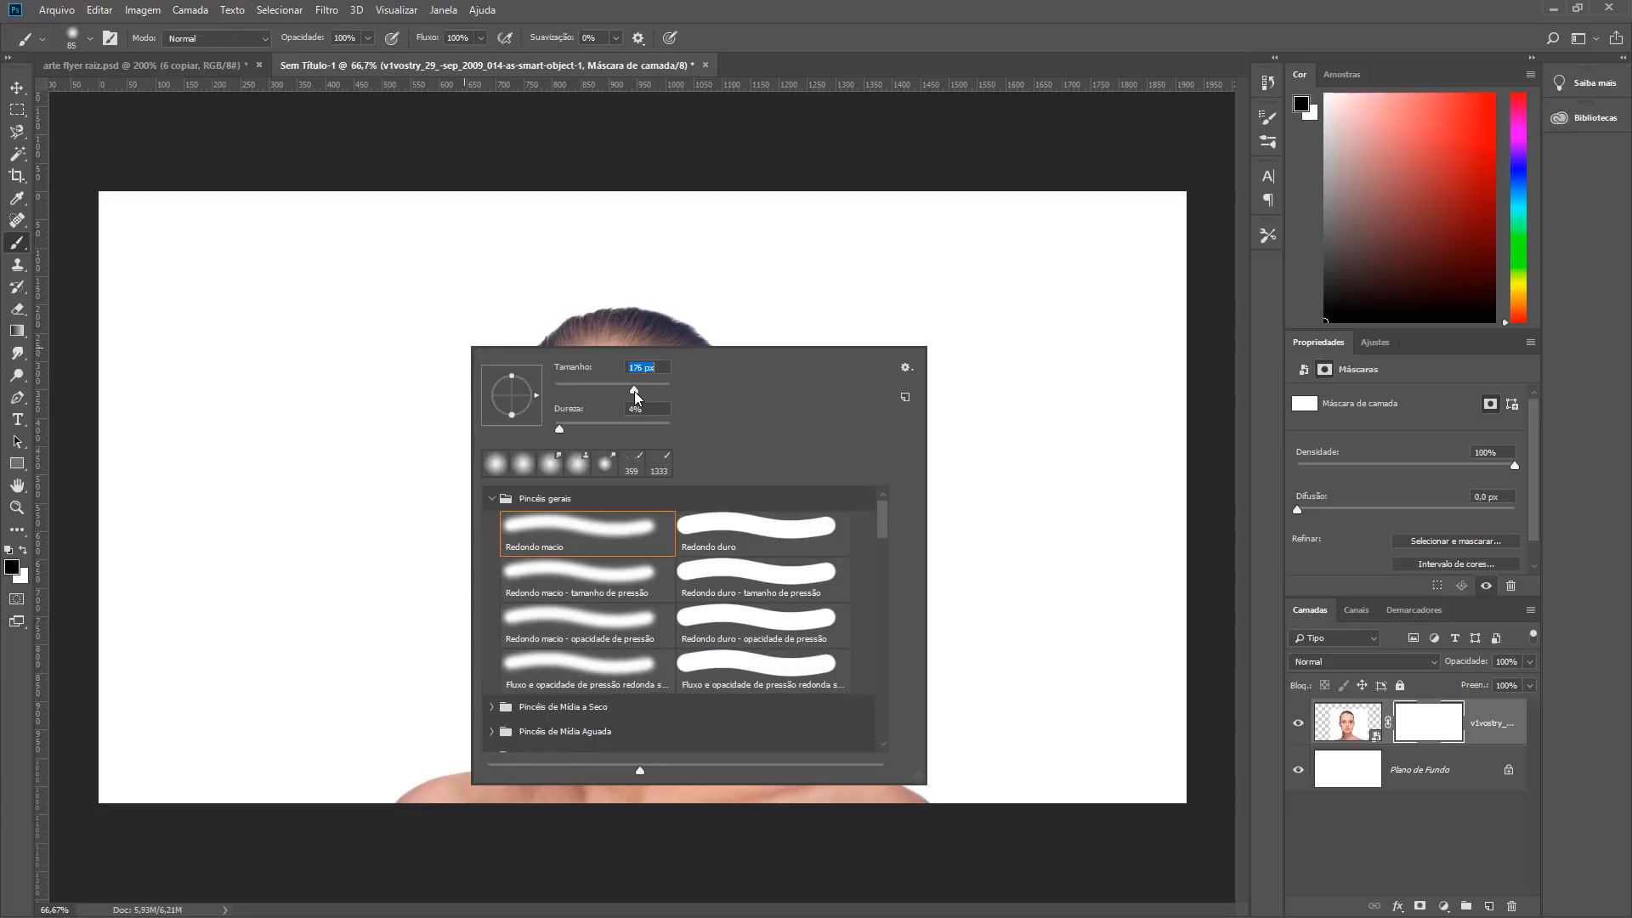
left_click_drag(634, 391, 633, 391)
left_click(411, 244)
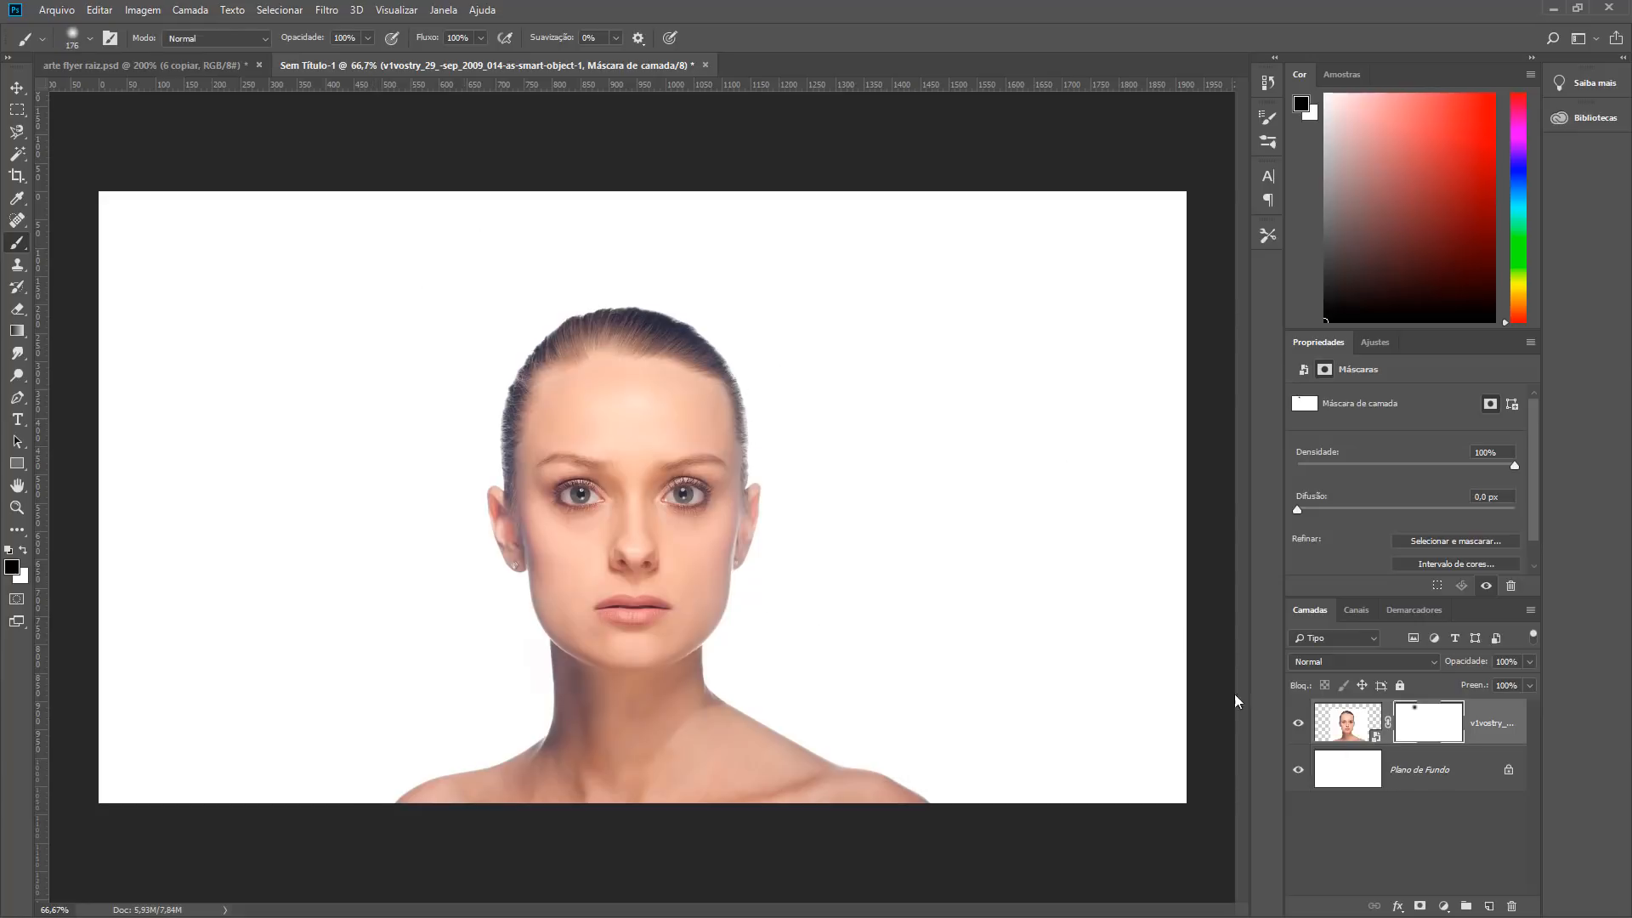
key("ctrl+z")
Step: Paint black on the portrait's mask to hide the shoulders, neck and both ears
mouse_move(648, 754)
left_mouse_down()
mouse_move(640, 714)
mouse_move(514, 686)
mouse_move(431, 780)
mouse_move(604, 819)
mouse_move(567, 797)
mouse_move(854, 826)
mouse_move(794, 751)
mouse_move(702, 712)
mouse_move(722, 686)
mouse_move(685, 707)
mouse_move(715, 687)
left_mouse_up()
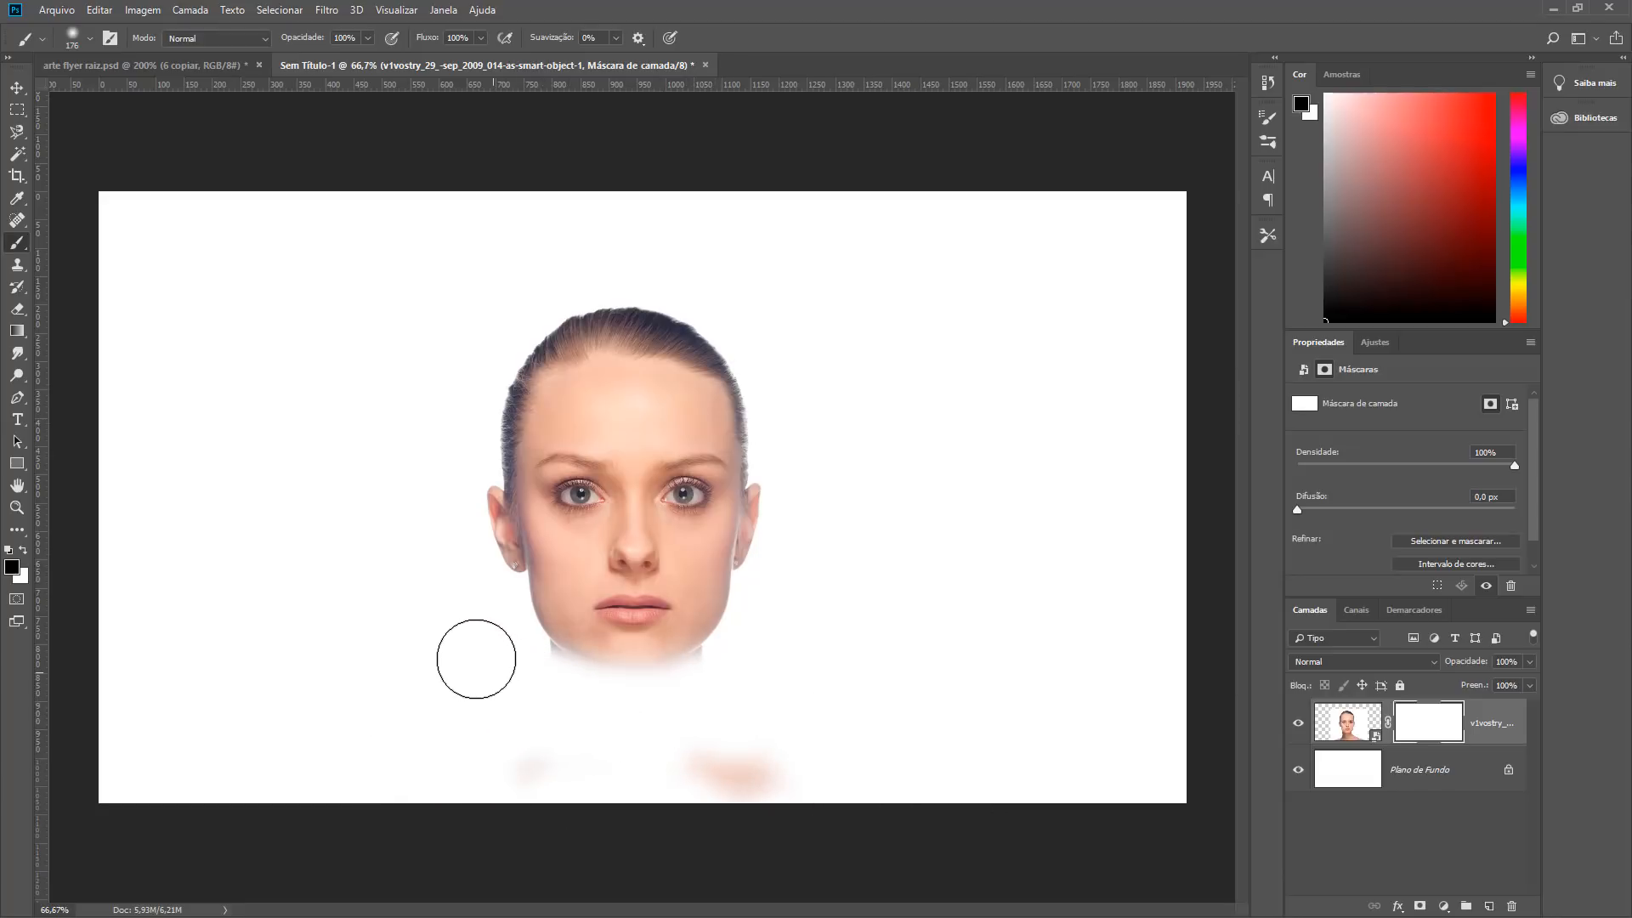
mouse_move(475, 600)
left_mouse_down()
mouse_move(464, 473)
mouse_move(476, 608)
left_mouse_up()
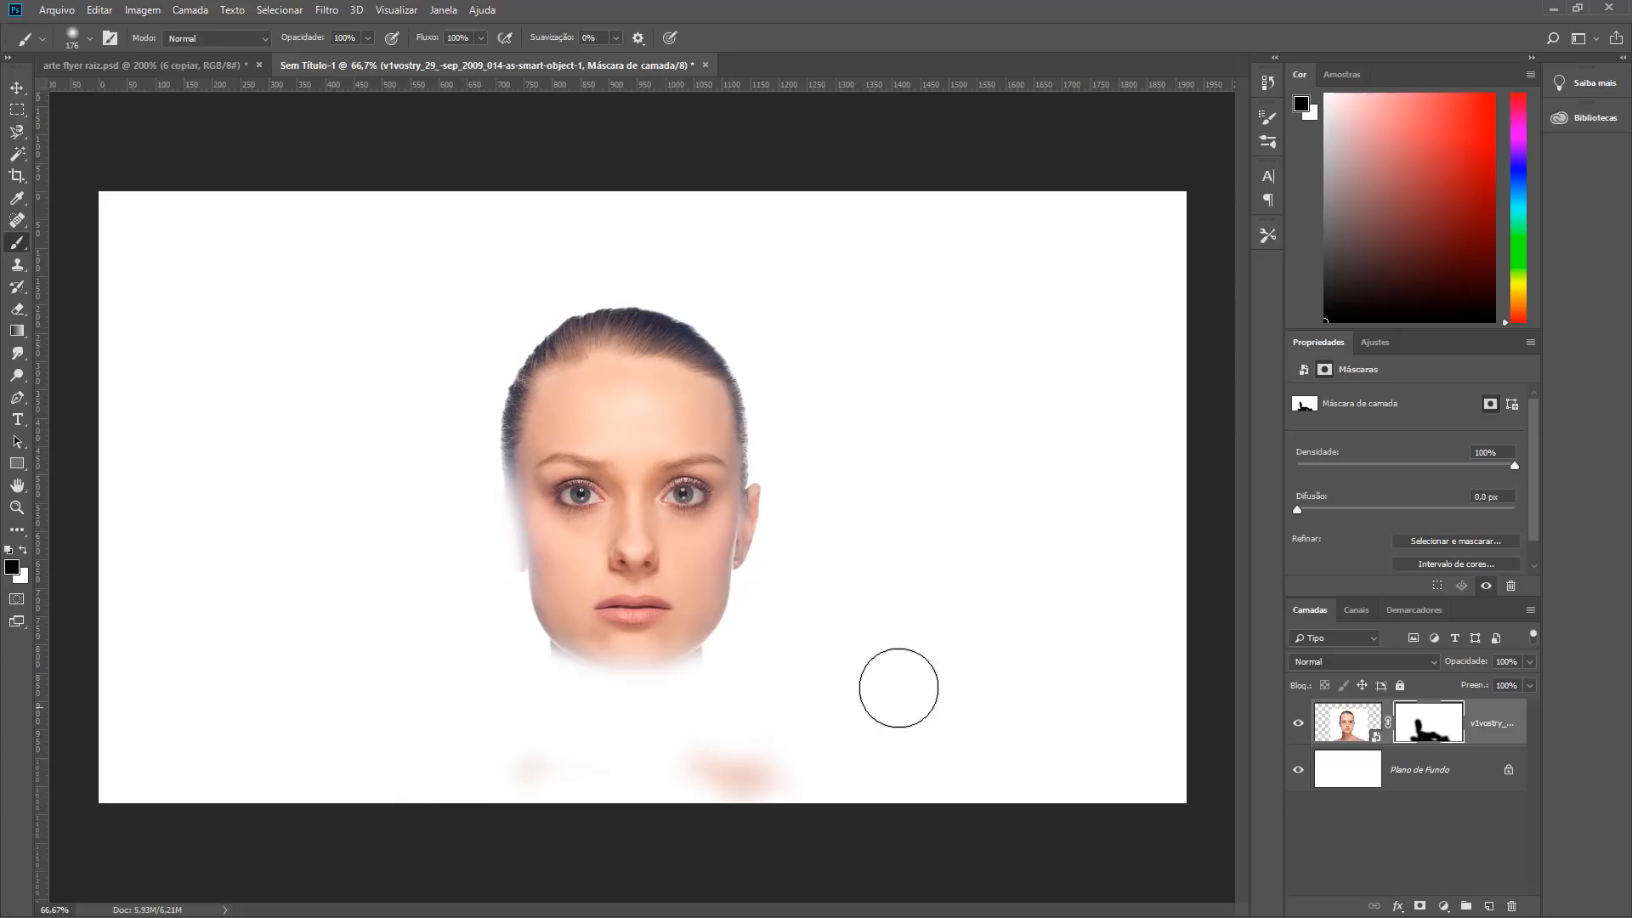
mouse_move(781, 460)
left_mouse_down()
mouse_move(782, 629)
mouse_move(798, 447)
left_mouse_up()
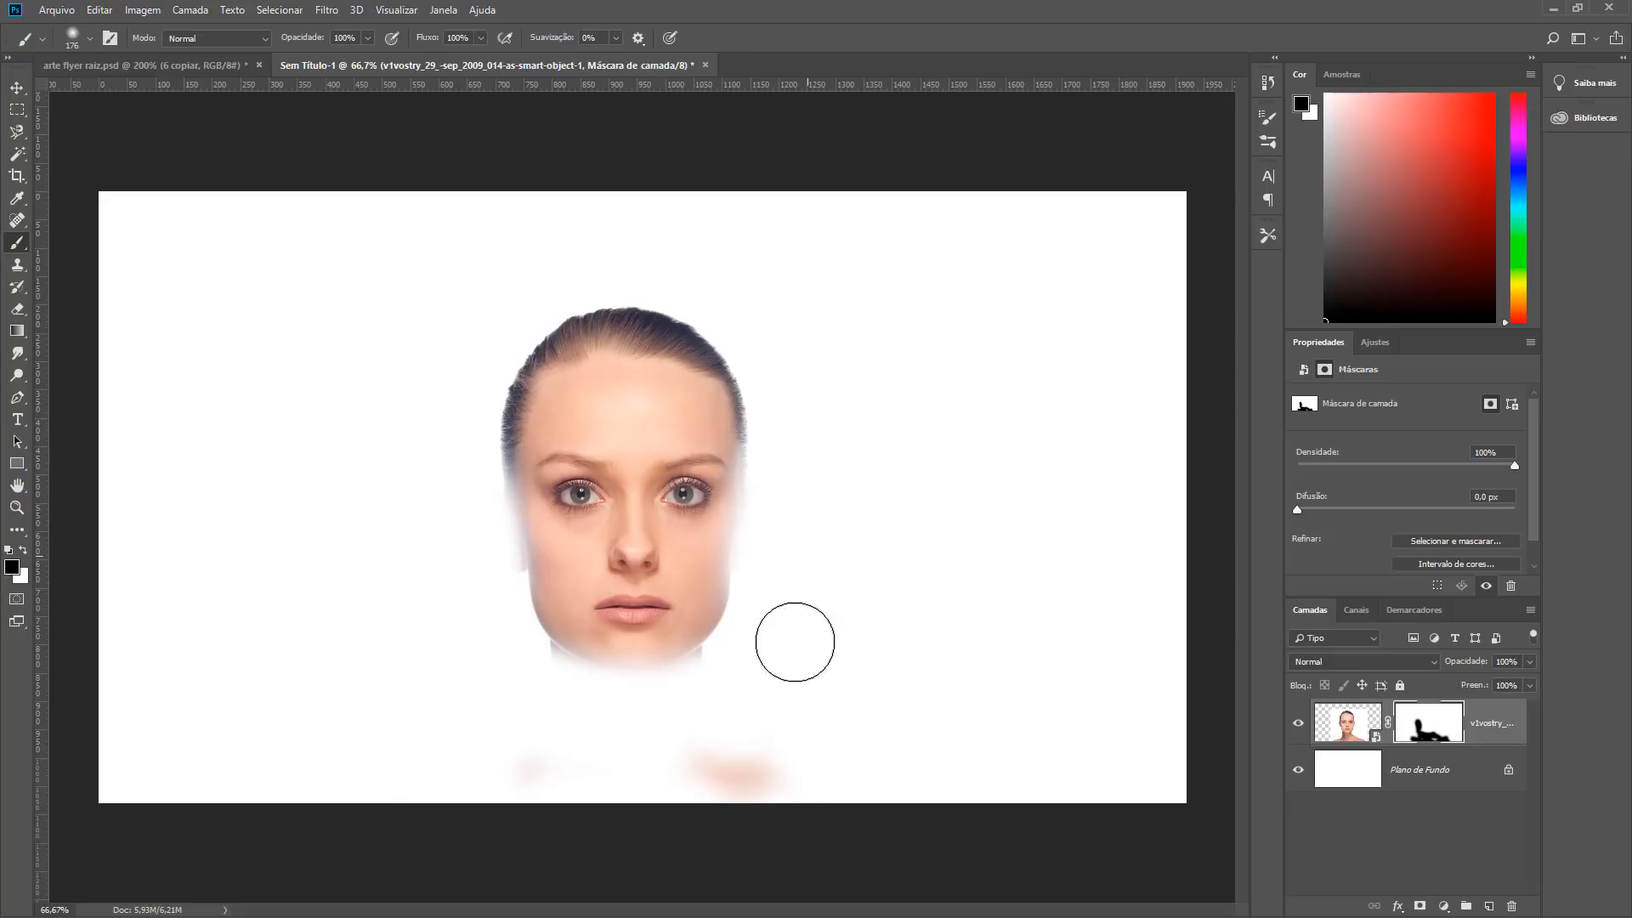
left_click_drag(714, 742, 546, 735)
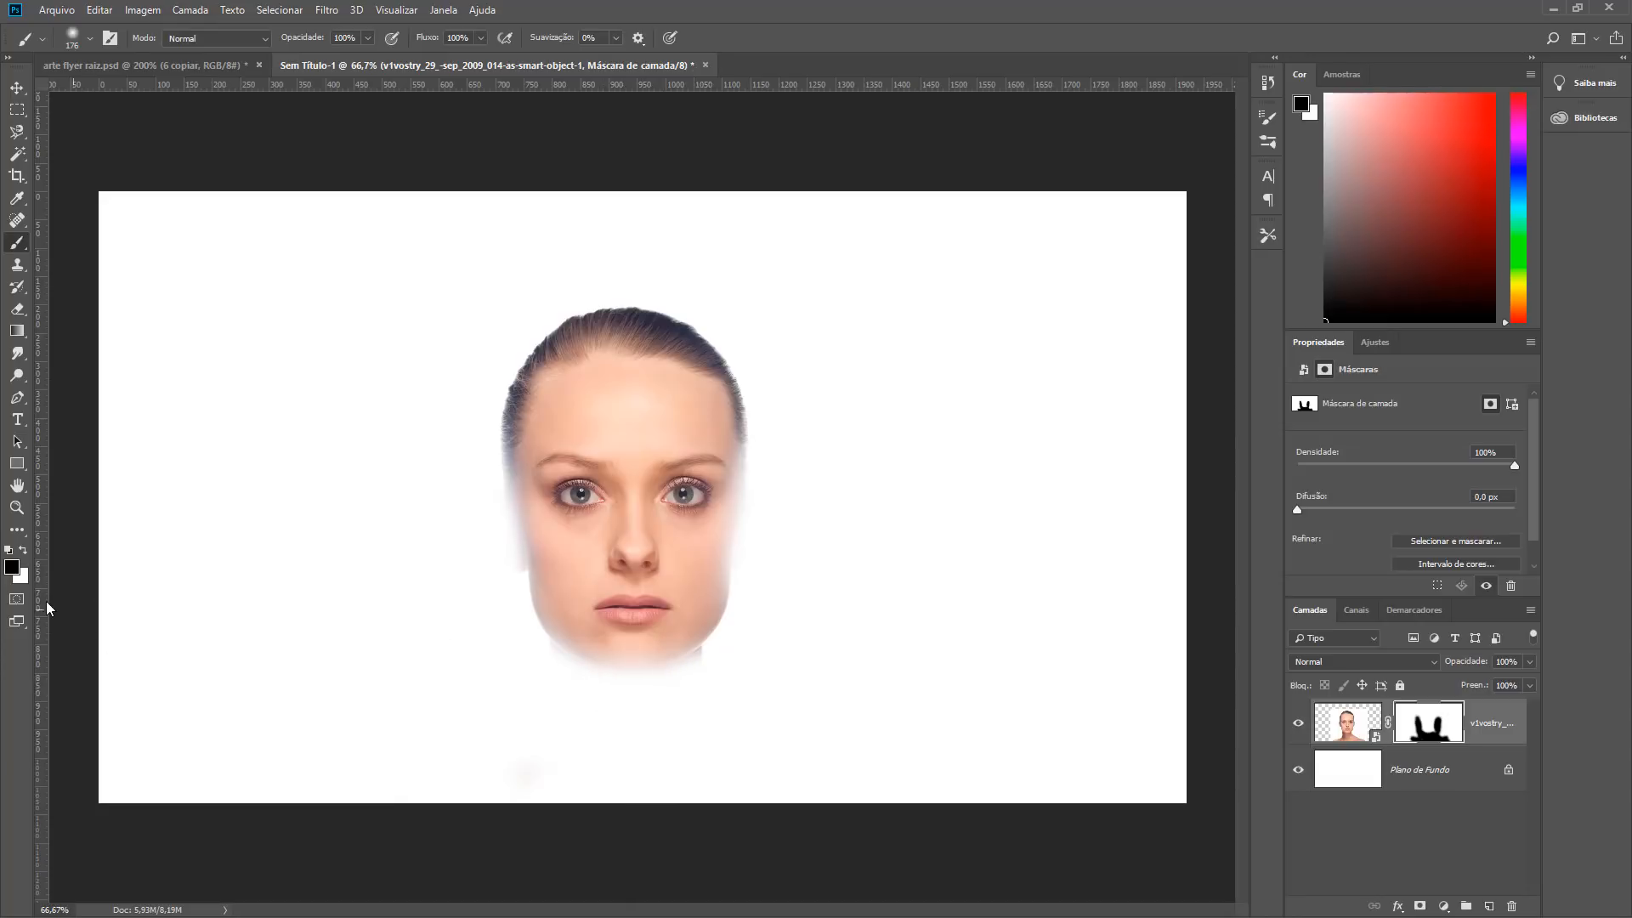
Step: Mask out the hair around the forehead and temples in black, lowering the brush hardness to 0%
key("x")
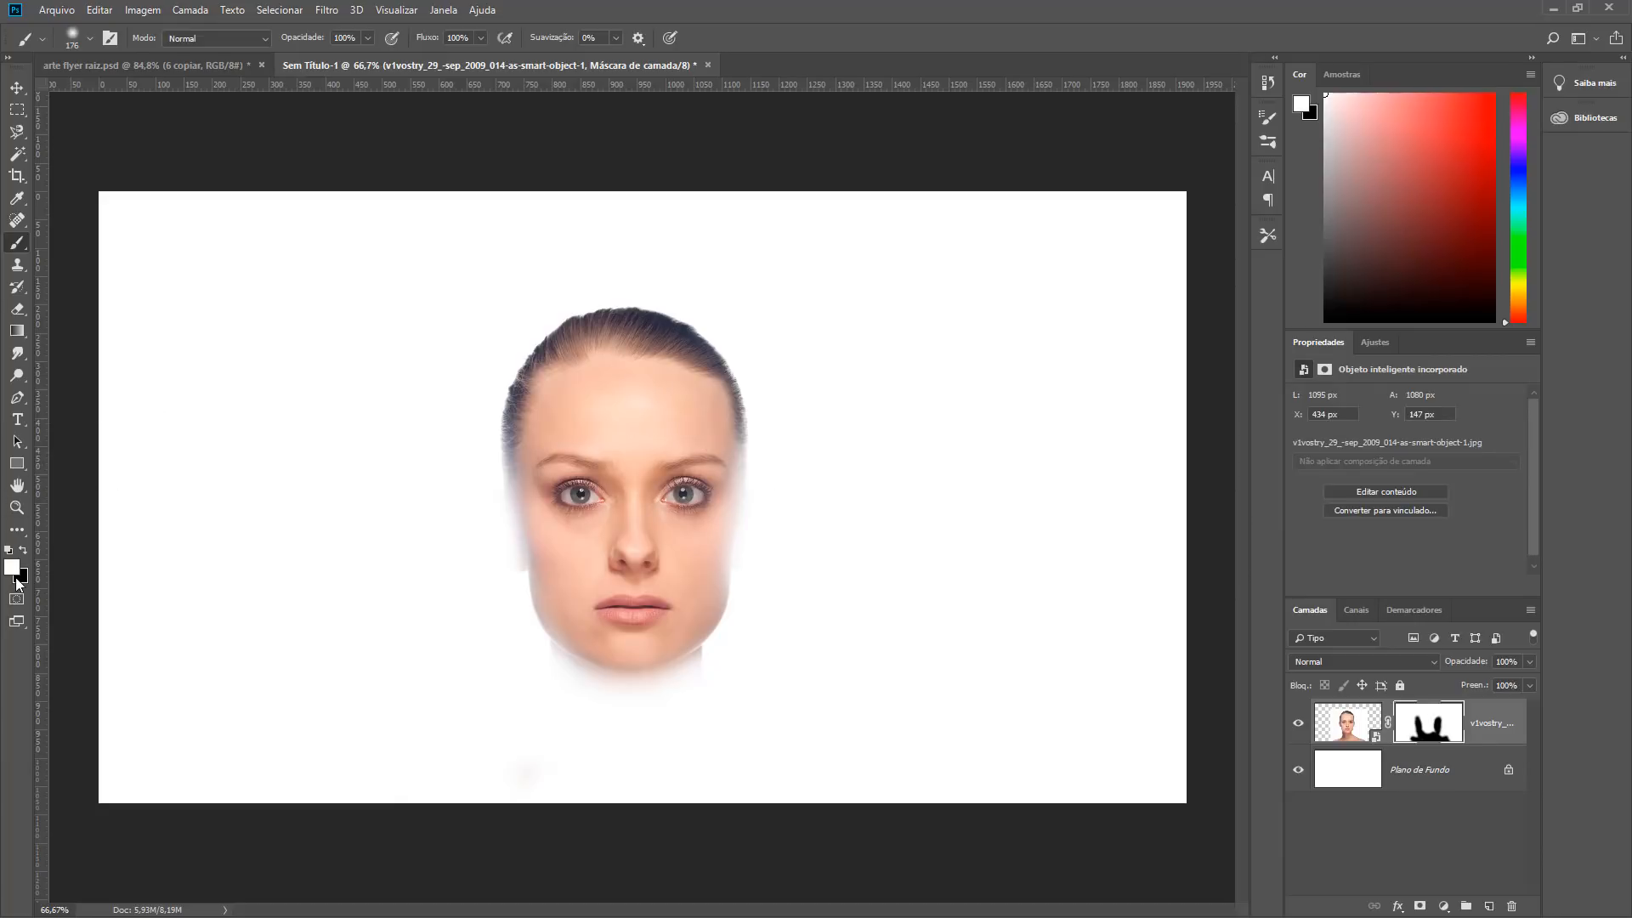
key("x")
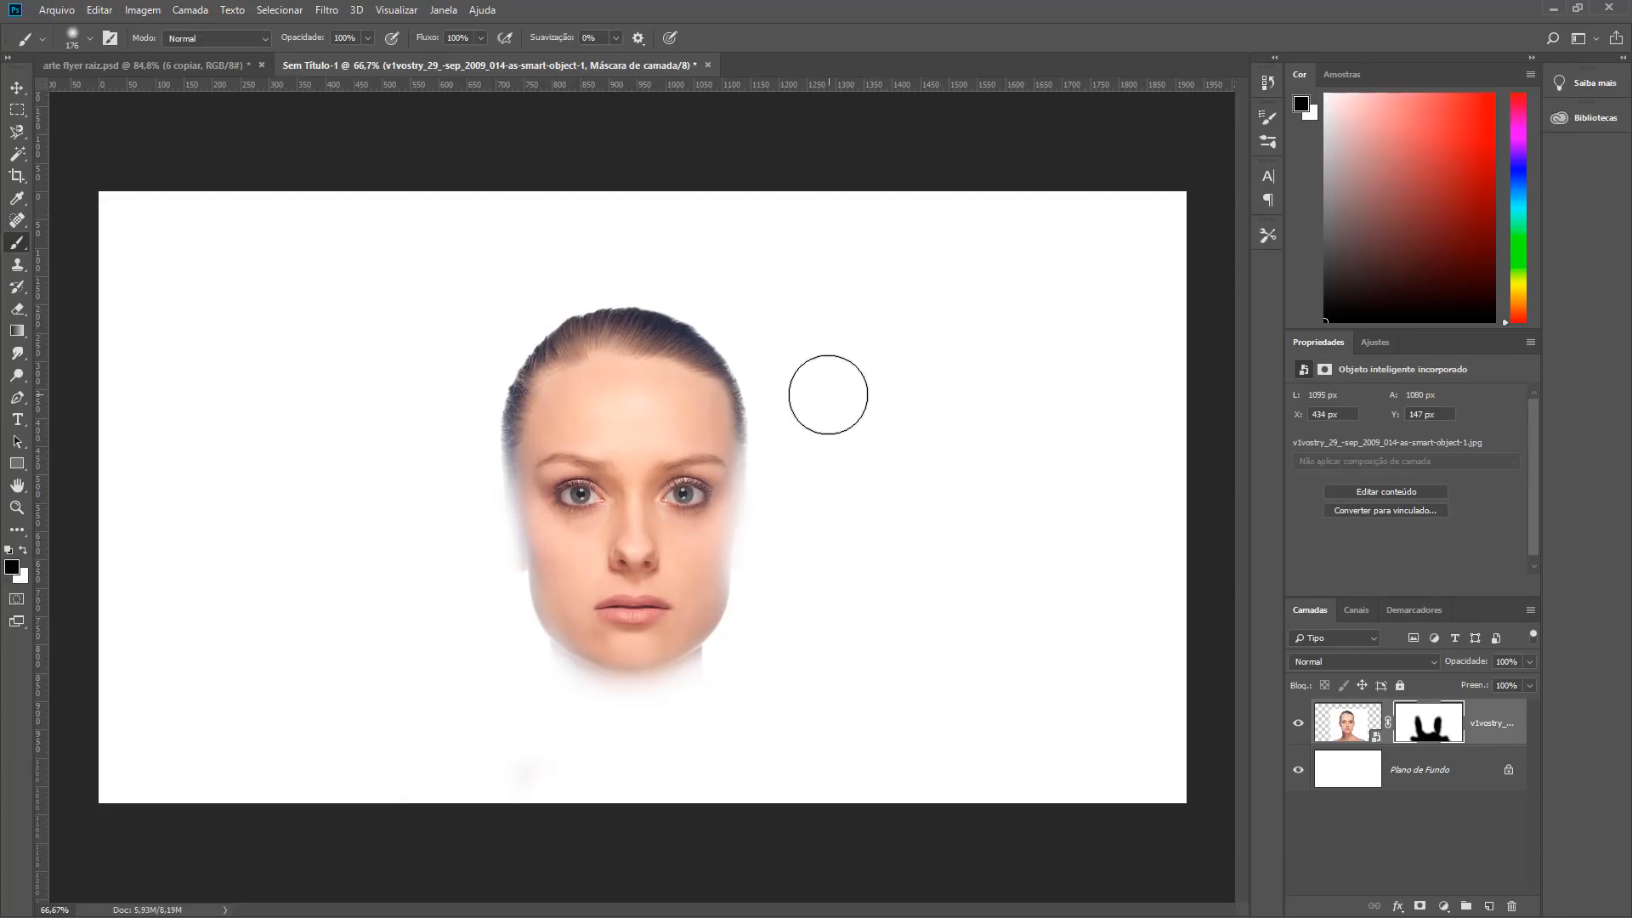
mouse_move(752, 355)
left_mouse_down()
mouse_move(635, 317)
mouse_move(544, 318)
mouse_move(489, 335)
mouse_move(604, 344)
mouse_move(483, 368)
mouse_move(464, 412)
mouse_move(651, 321)
mouse_move(814, 373)
mouse_move(710, 335)
mouse_move(624, 330)
mouse_move(776, 345)
mouse_move(862, 450)
mouse_move(688, 403)
mouse_move(750, 354)
mouse_move(603, 352)
left_mouse_up()
right_click(612, 337)
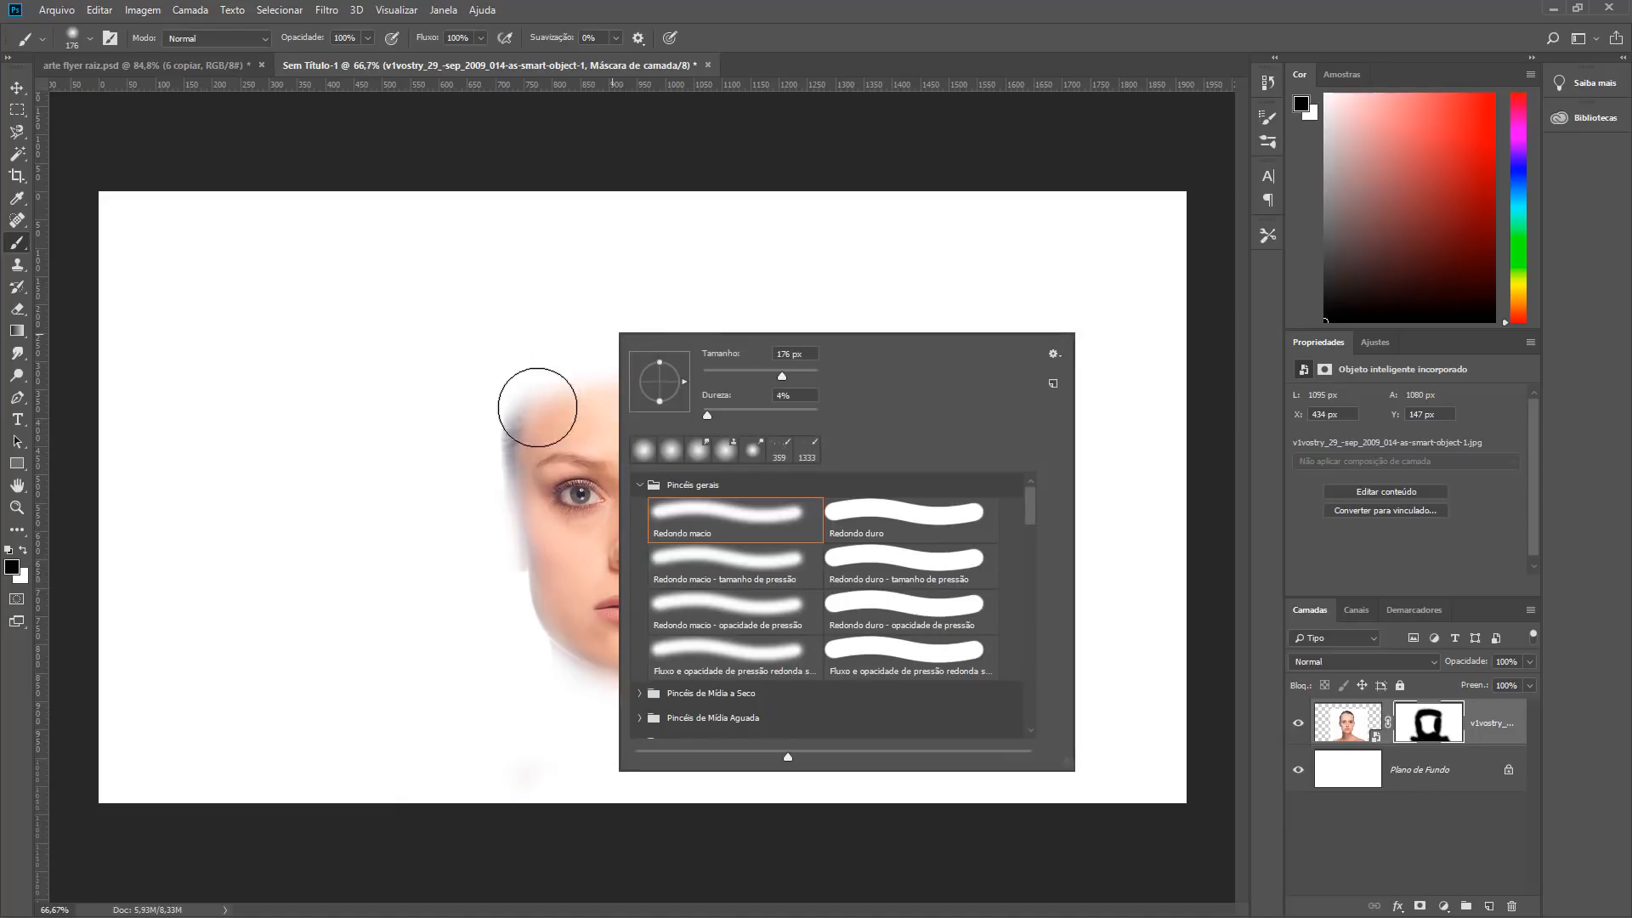
left_click_drag(709, 416, 700, 417)
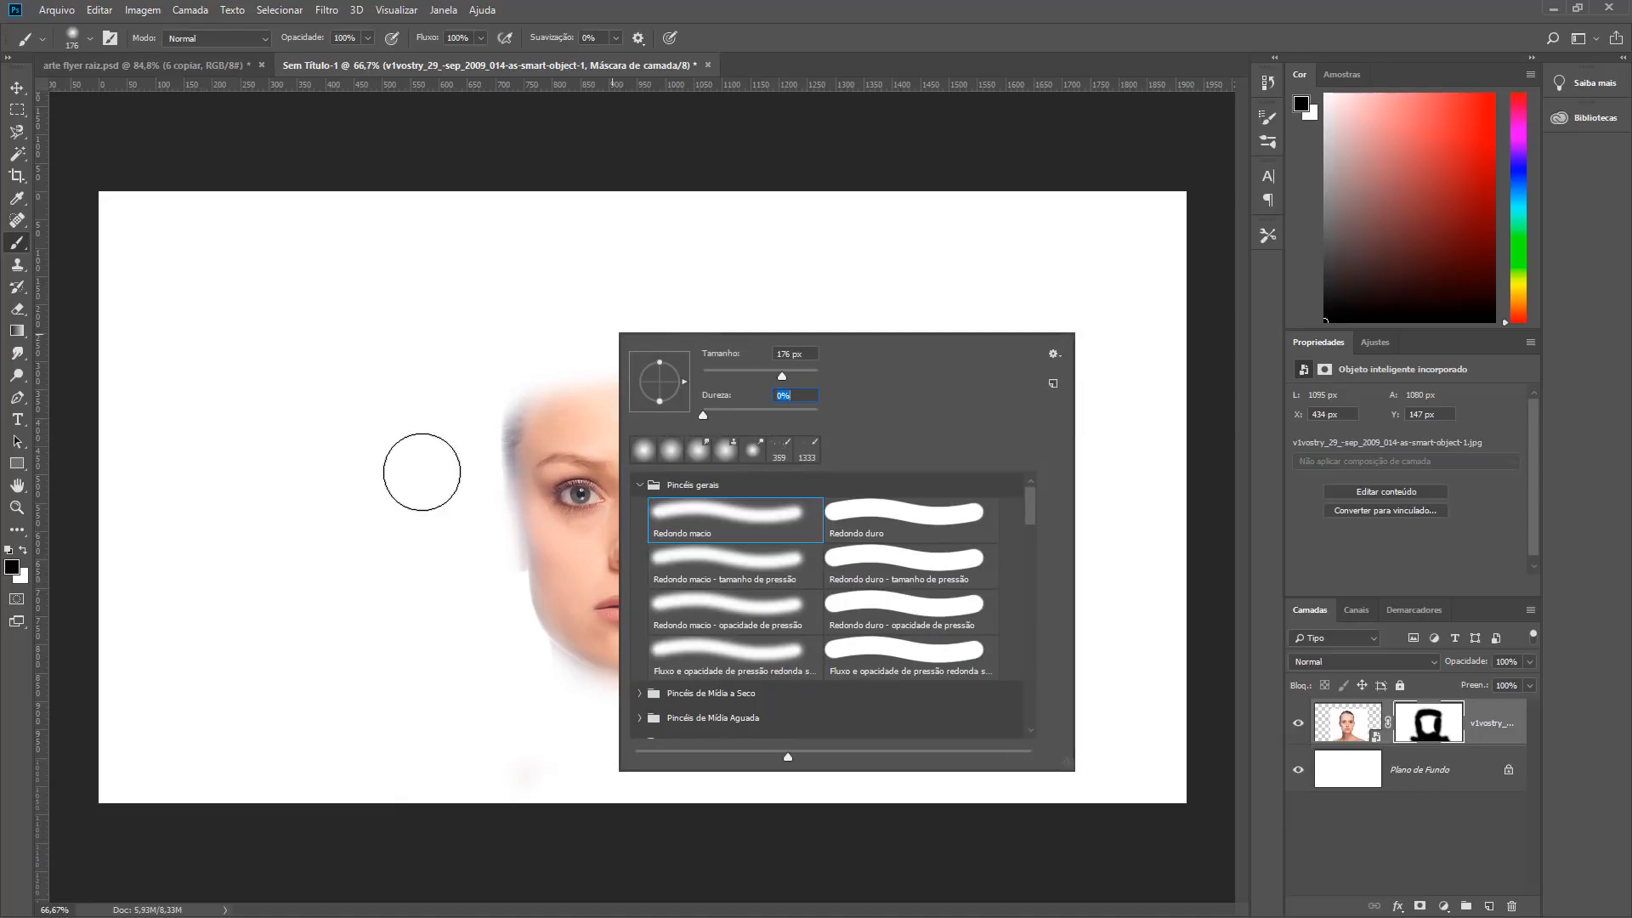
left_click(250, 470)
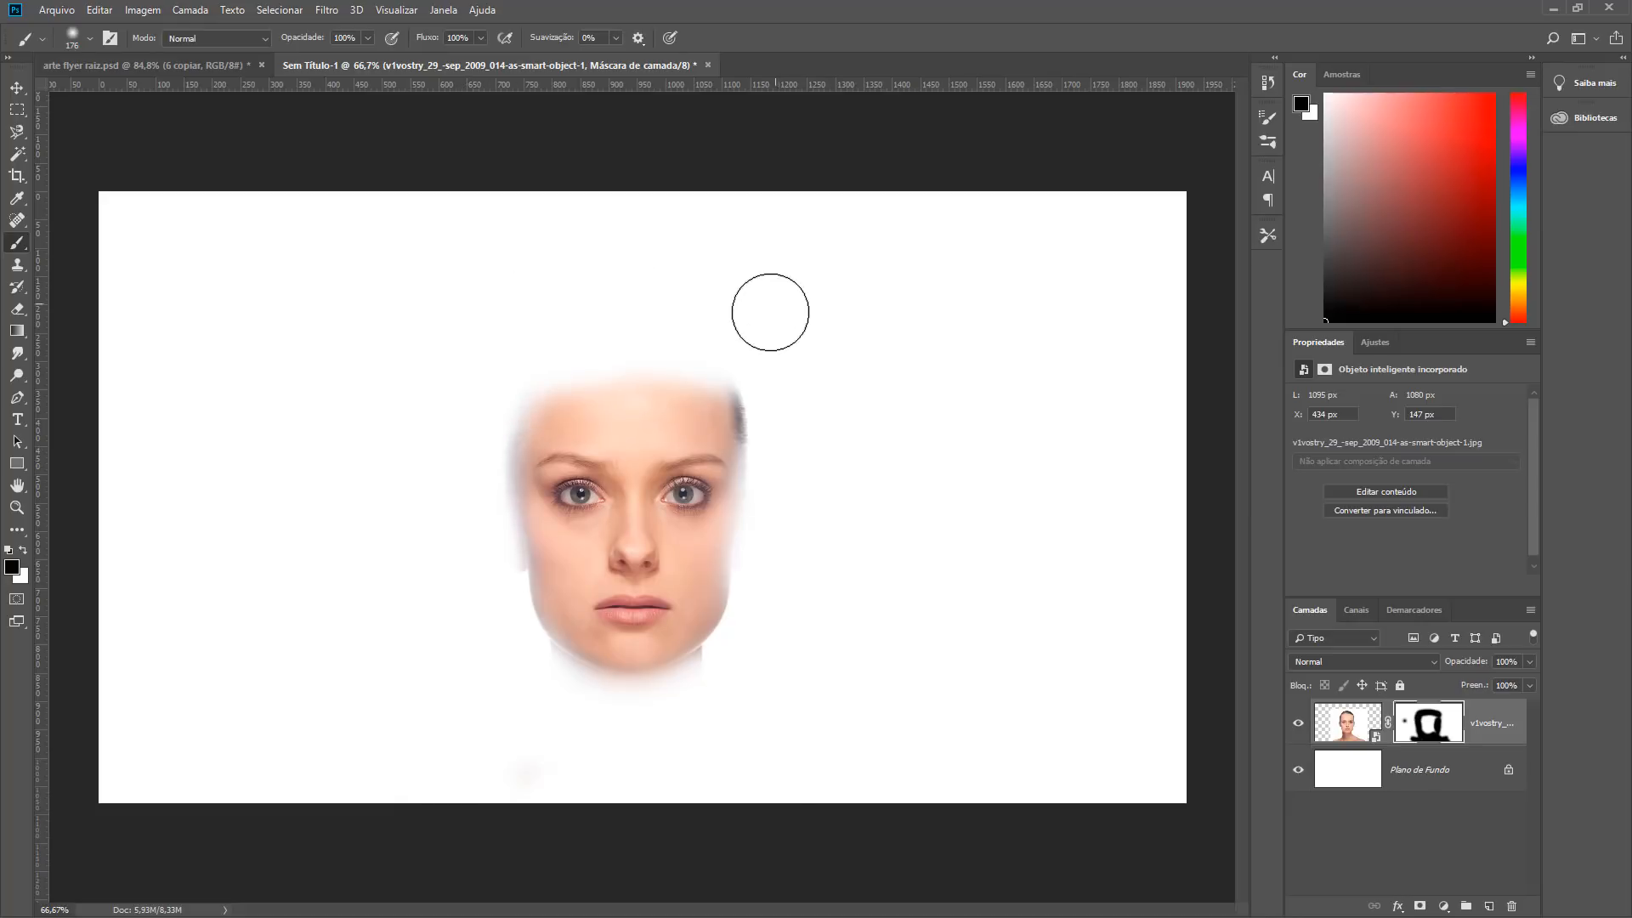
left_click_drag(769, 310, 761, 407)
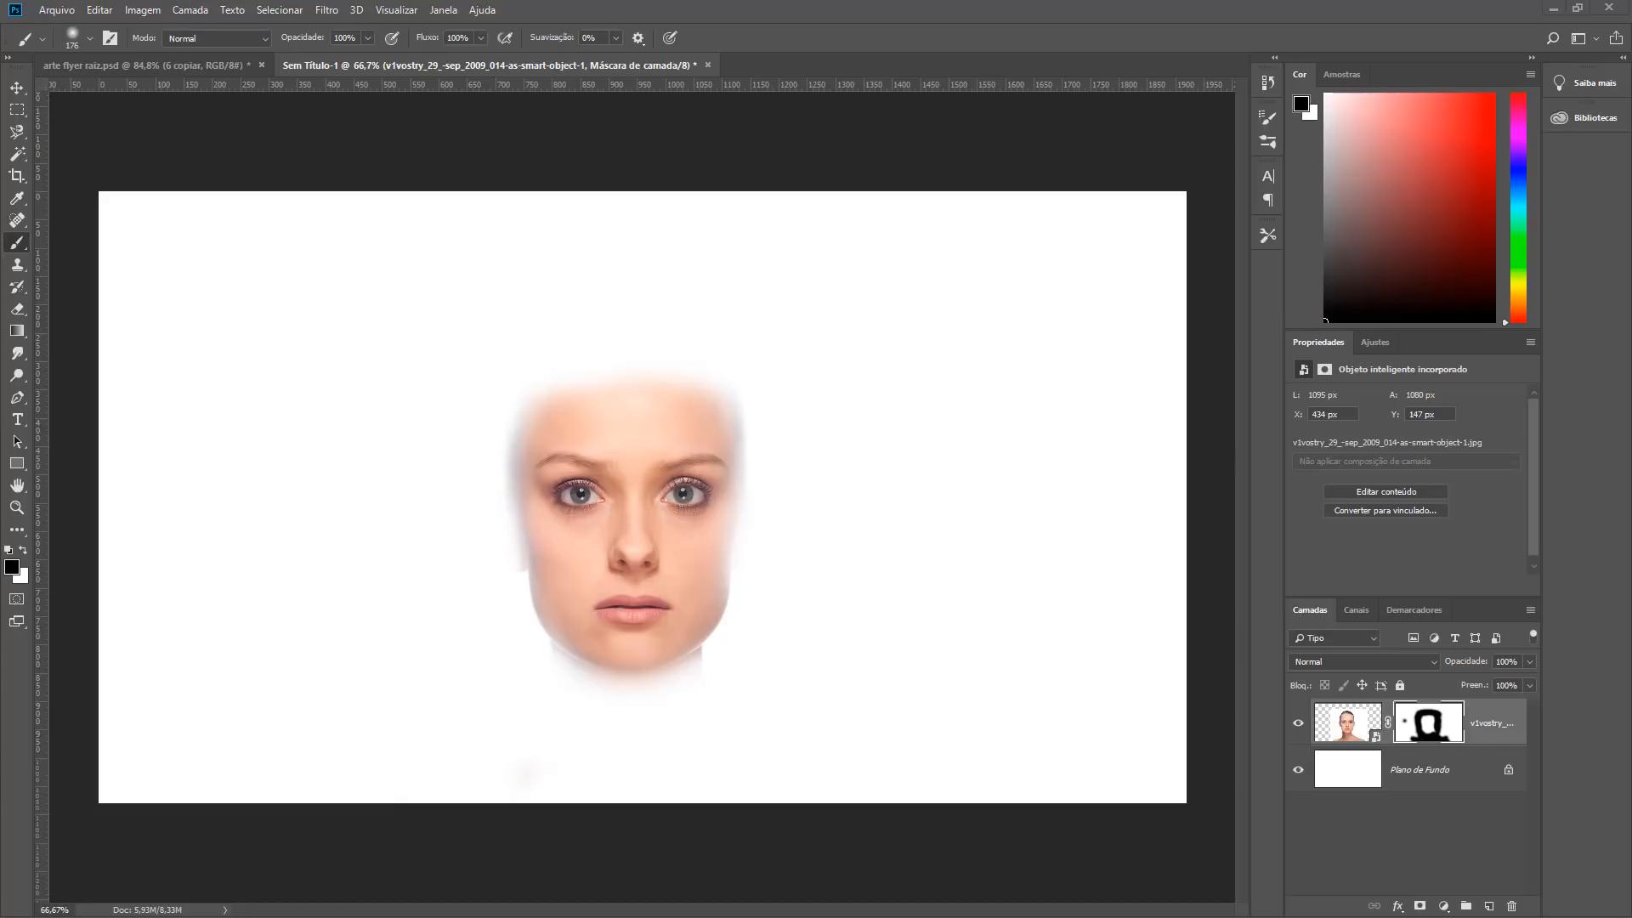
Step: Place the space_lava nebula image at full canvas size and move its layer below the portrait
left_click_drag(885, 476, 692, 492)
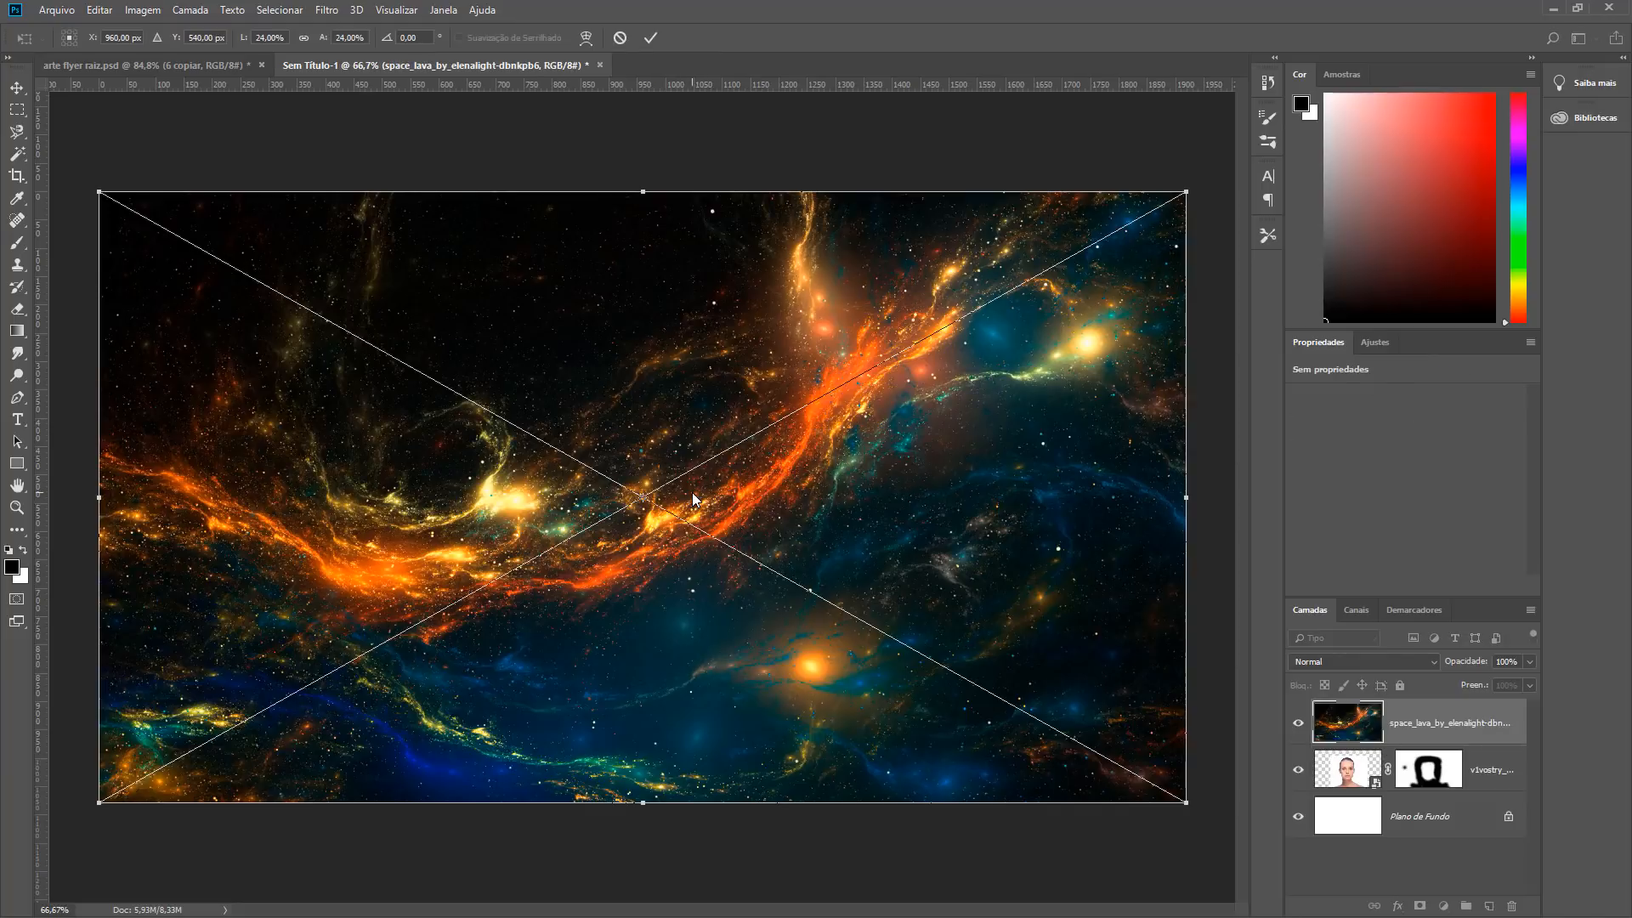
key("Return")
left_click_drag(1336, 722, 1314, 780)
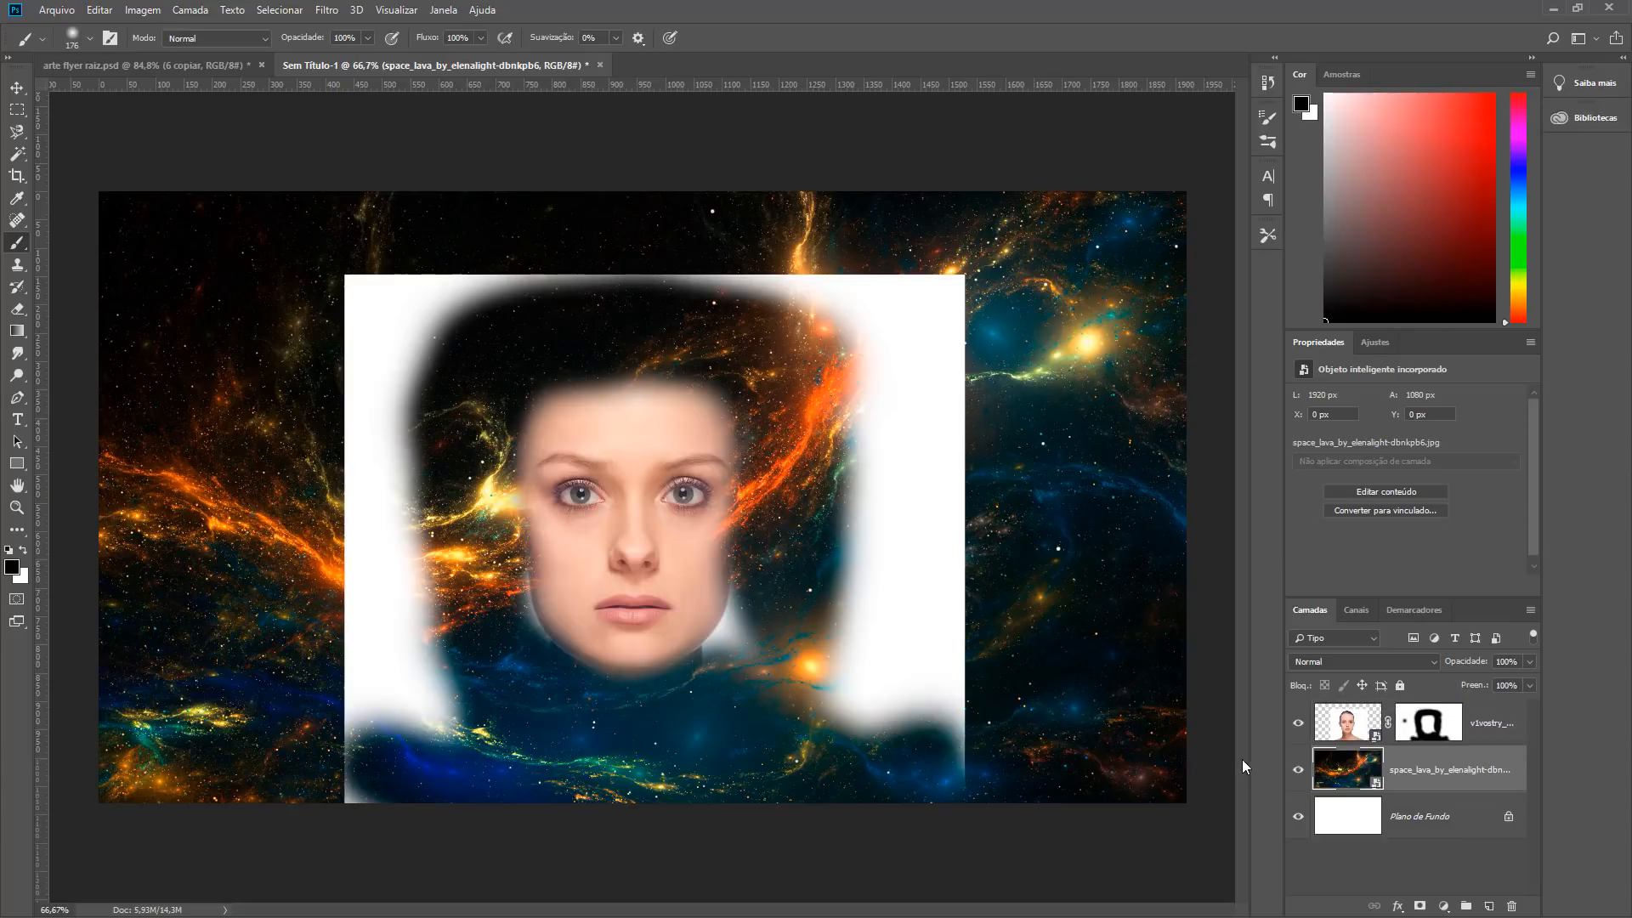
Step: Paint black on the portrait's mask to hide the leftover white background around the face
left_click(1446, 728)
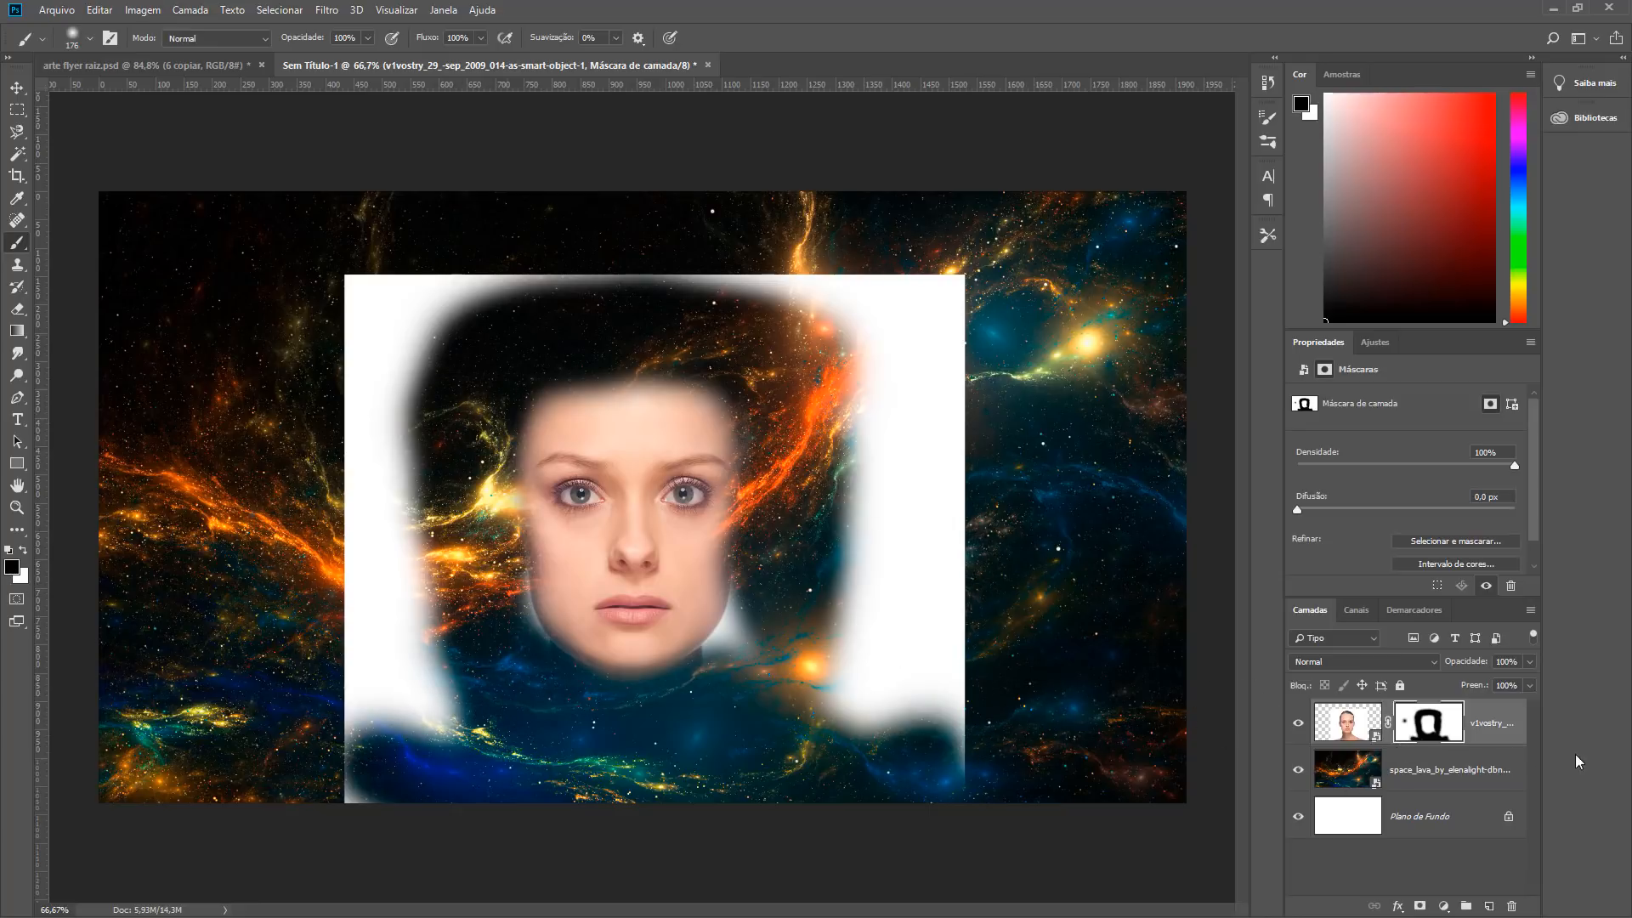
mouse_move(921, 594)
left_mouse_down()
mouse_move(962, 862)
mouse_move(977, 518)
mouse_move(947, 483)
mouse_move(945, 580)
mouse_move(932, 200)
mouse_move(845, 251)
mouse_move(888, 535)
mouse_move(875, 724)
mouse_move(902, 637)
mouse_move(835, 357)
mouse_move(814, 623)
mouse_move(760, 650)
left_mouse_up()
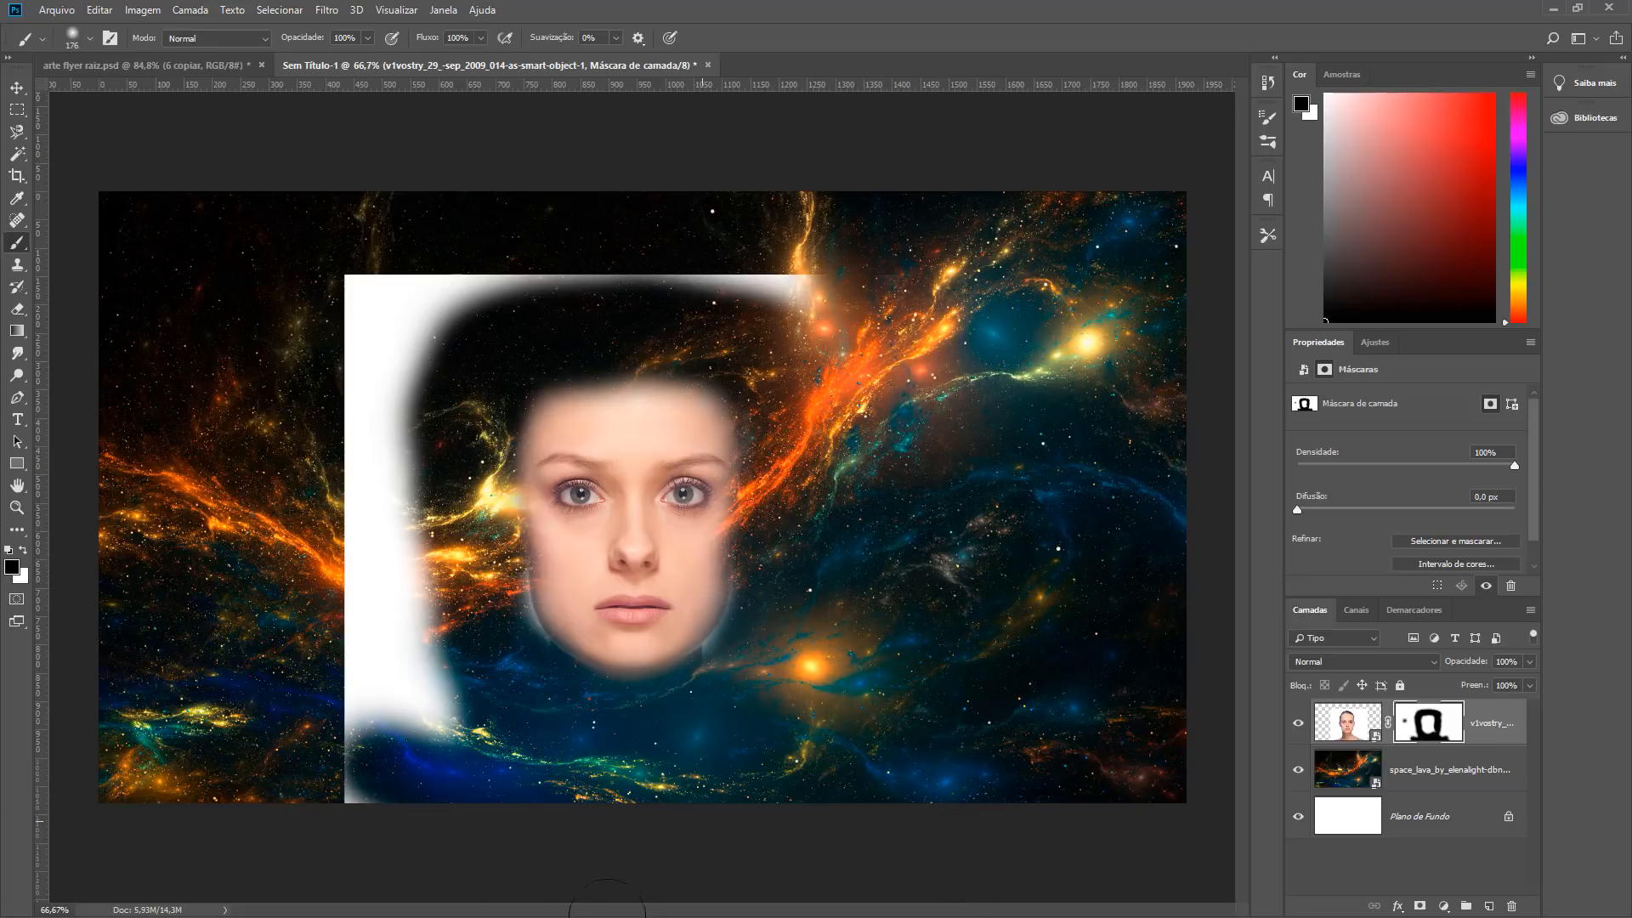
mouse_move(357, 795)
left_mouse_down()
mouse_move(374, 791)
mouse_move(363, 685)
mouse_move(391, 650)
mouse_move(353, 595)
left_mouse_up()
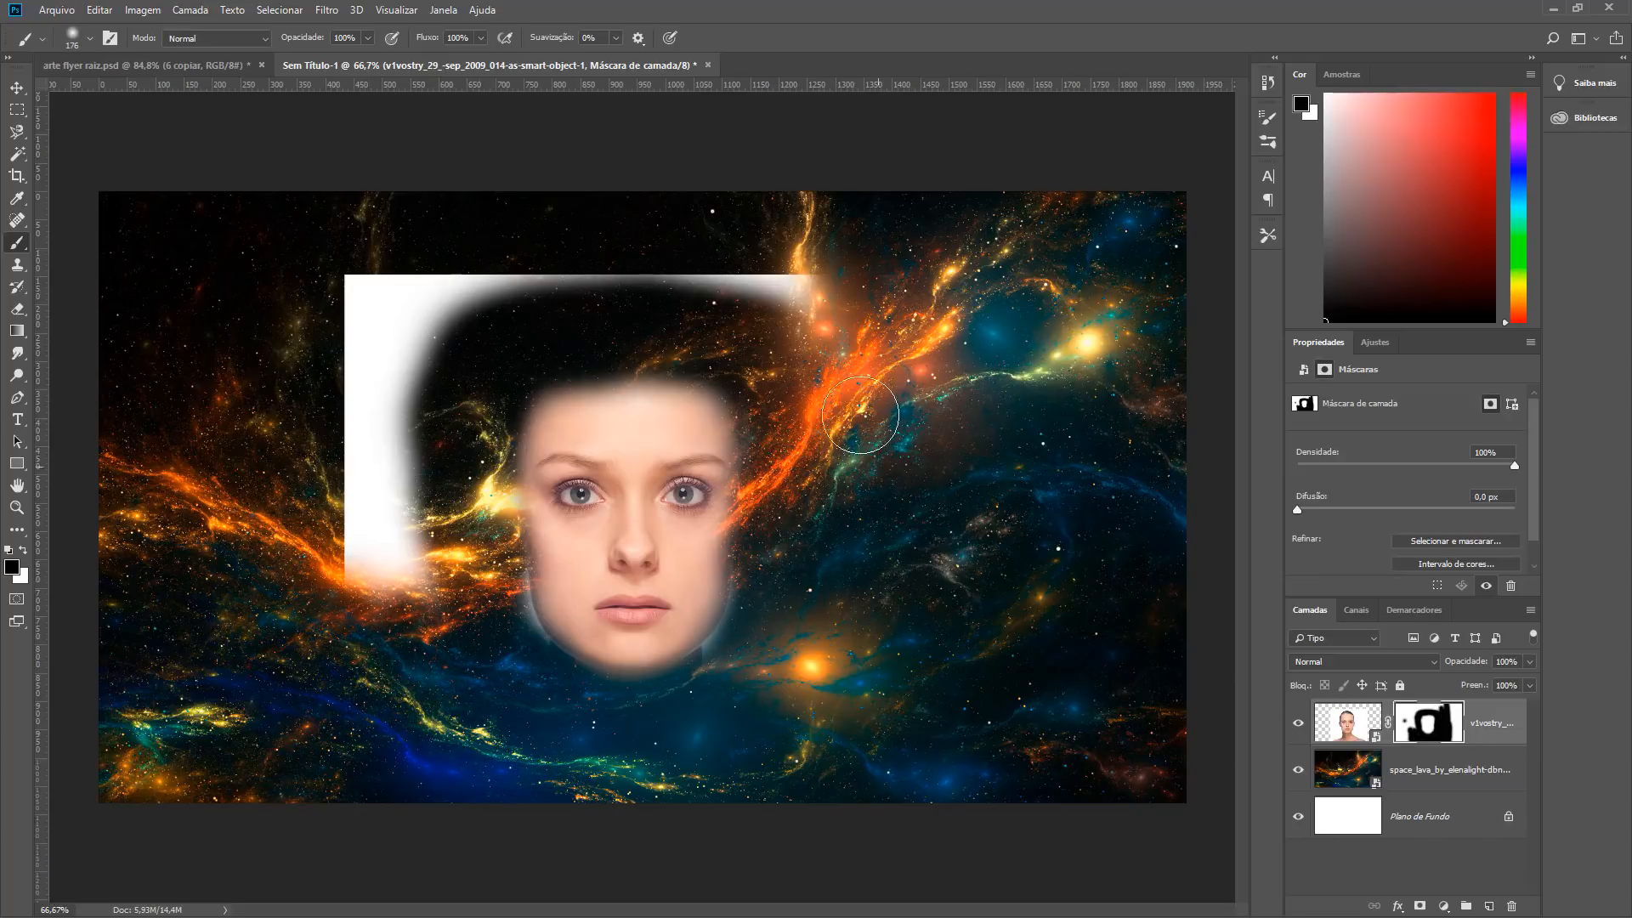
mouse_move(812, 293)
left_mouse_down()
mouse_move(757, 248)
mouse_move(655, 237)
mouse_move(407, 249)
mouse_move(389, 291)
mouse_move(512, 213)
mouse_move(313, 427)
mouse_move(289, 604)
mouse_move(393, 340)
left_mouse_up()
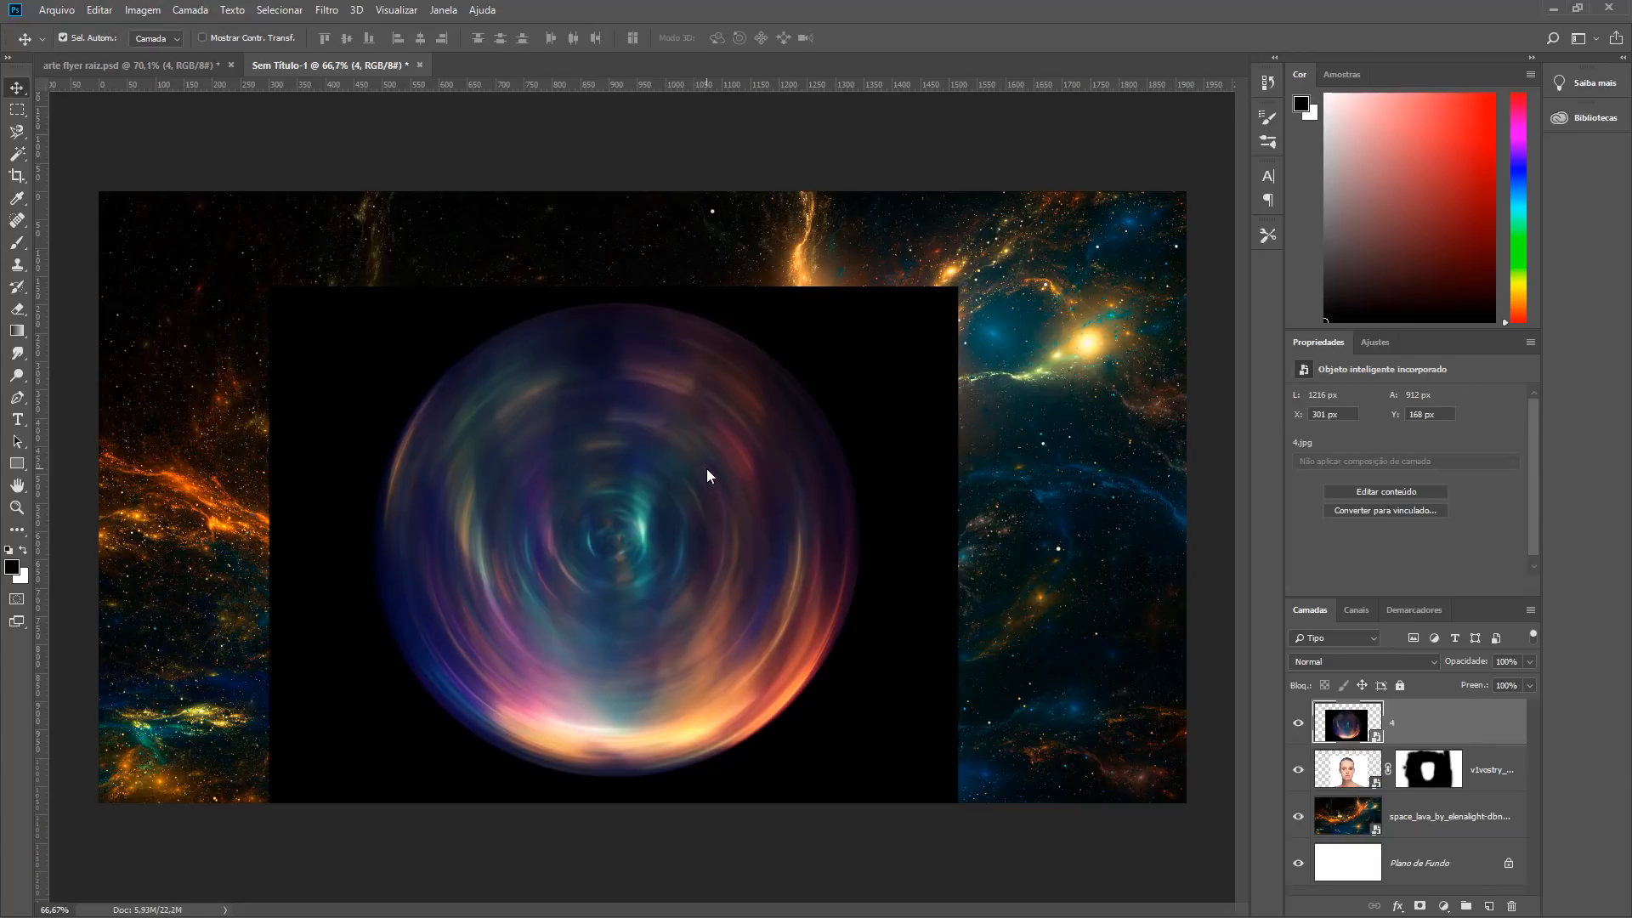
Step: Center the glowing sphere image over the face at about X 308 px, Y 96 px and set its blend mode to Divisão
left_click_drag(706, 472, 619, 503)
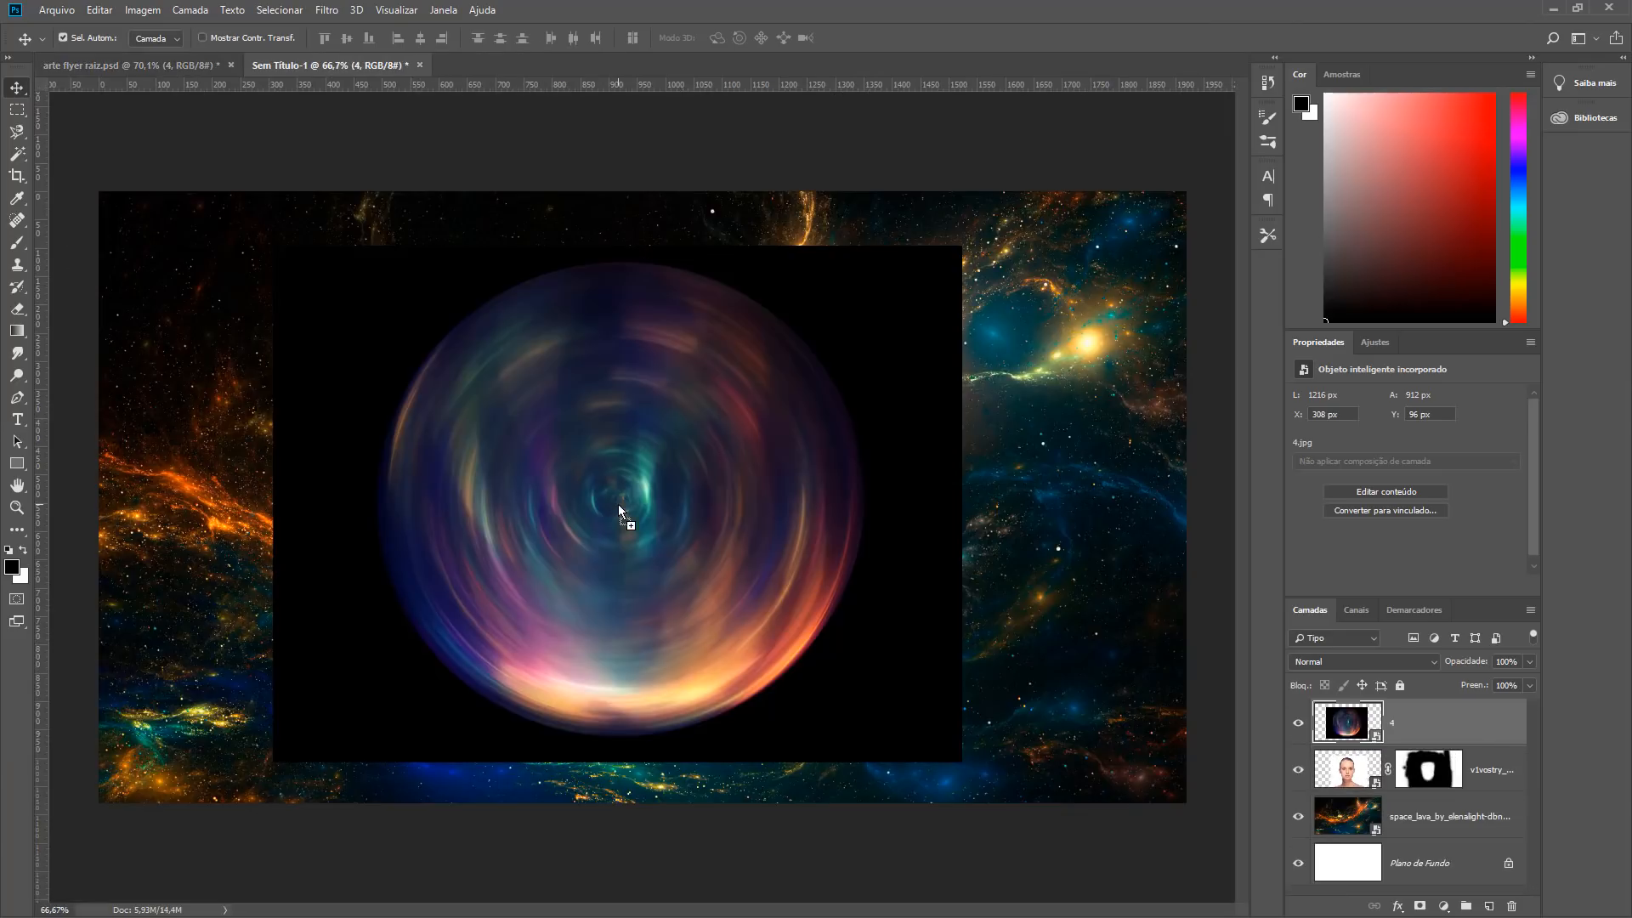
left_click(1405, 663)
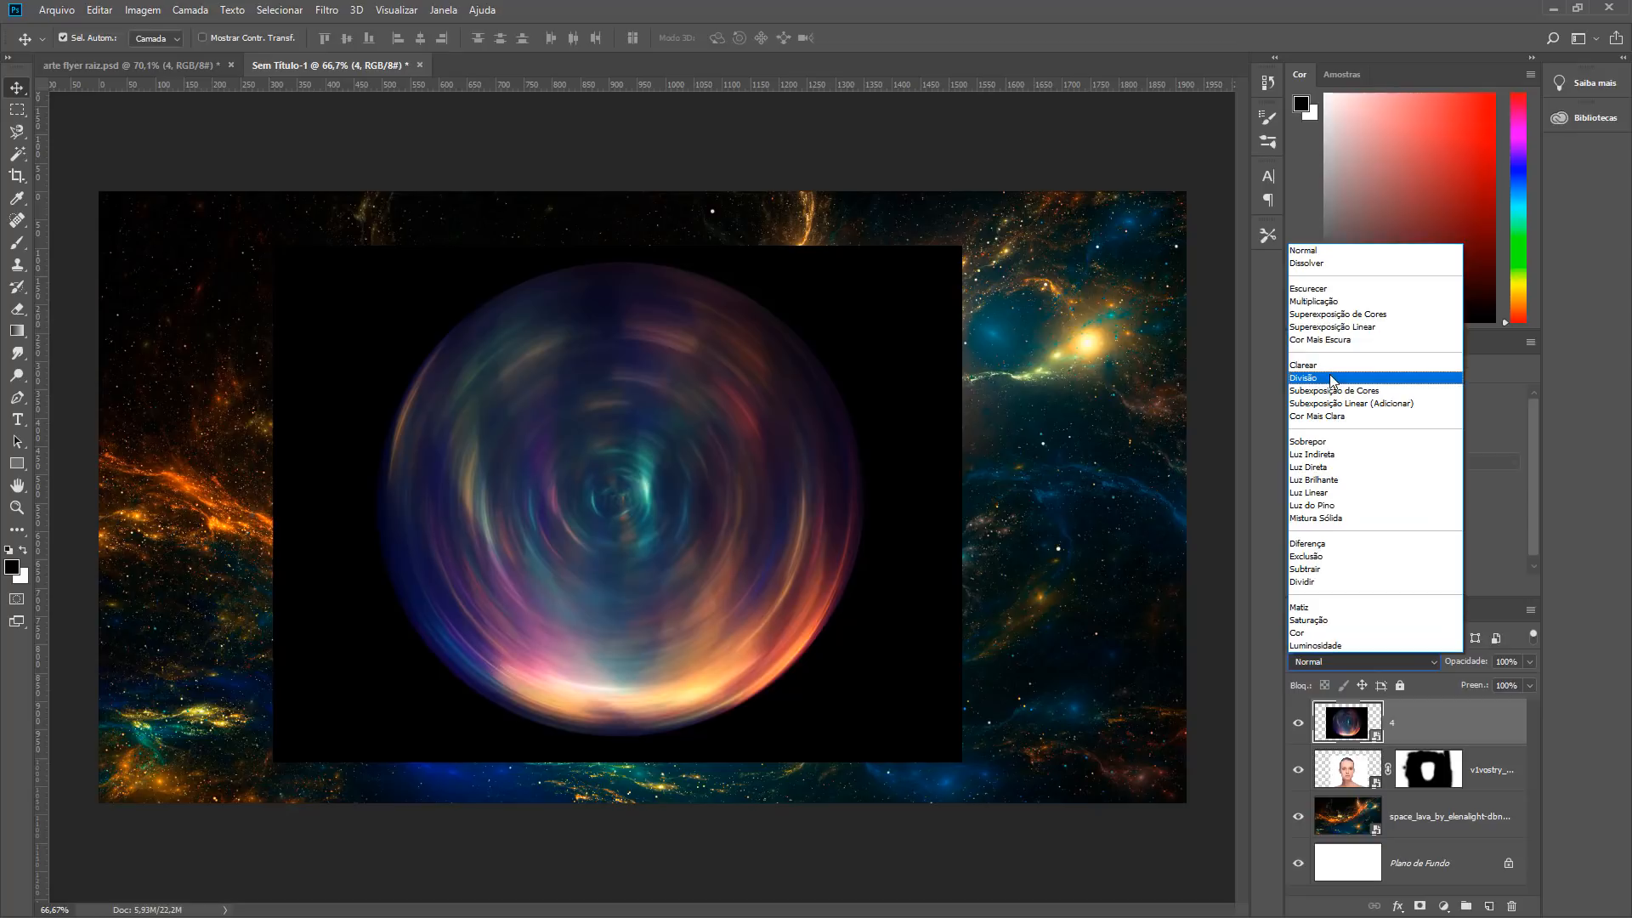
left_click(1307, 379)
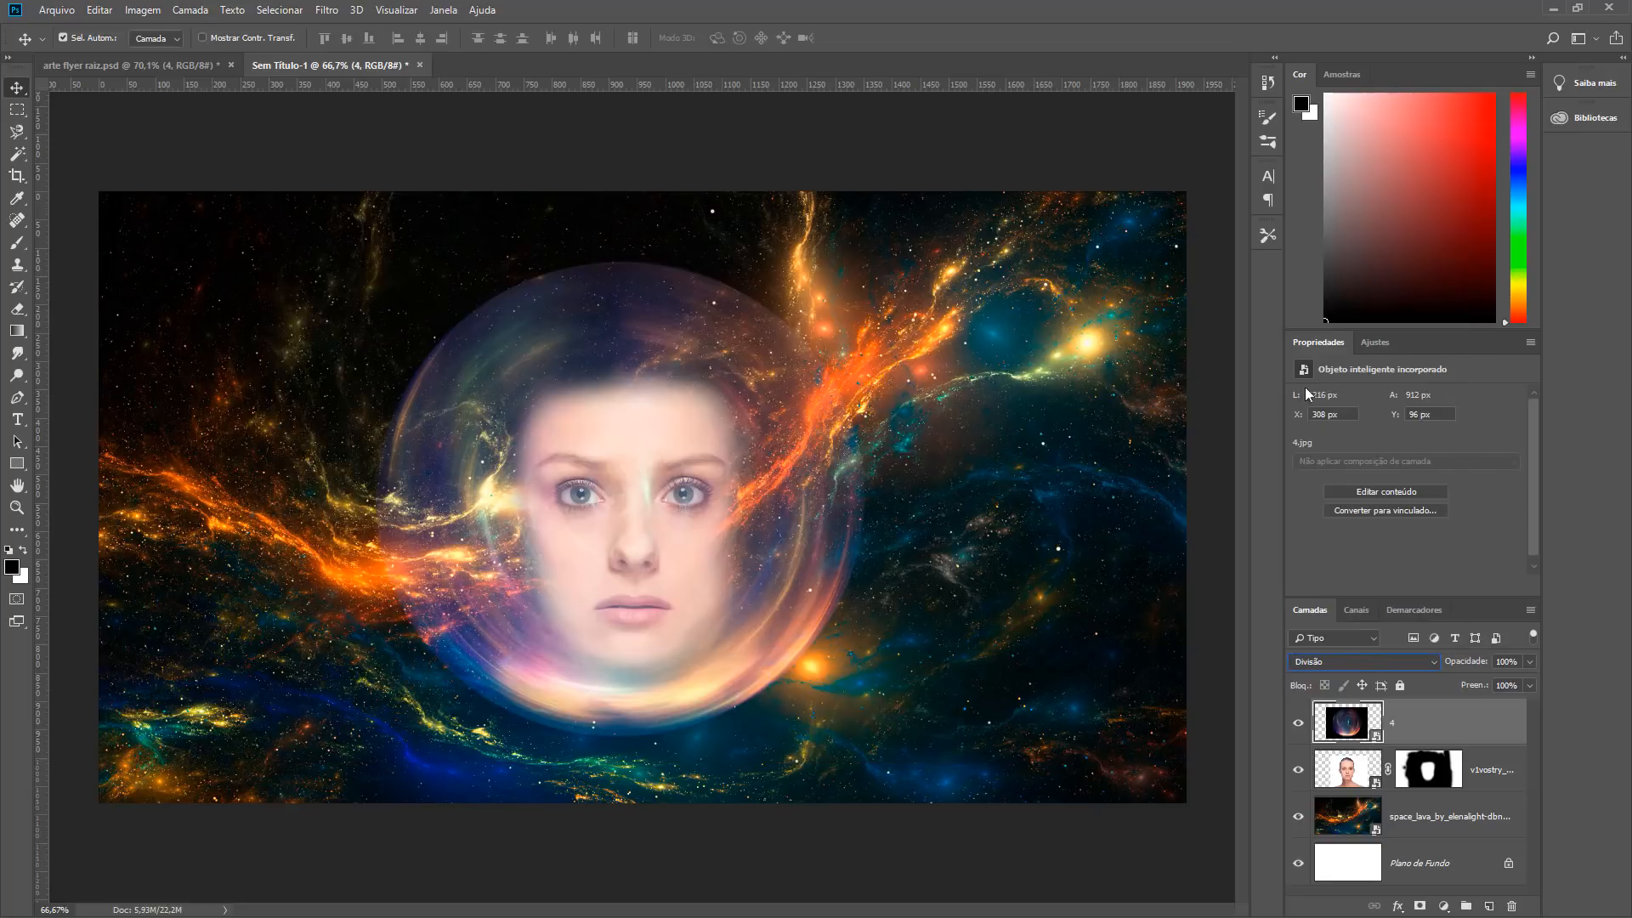
Step: Set the sphere layer's blend mode to Clarear in arte flyer raiz.psd and to Normal in the untitled document
left_click(164, 64)
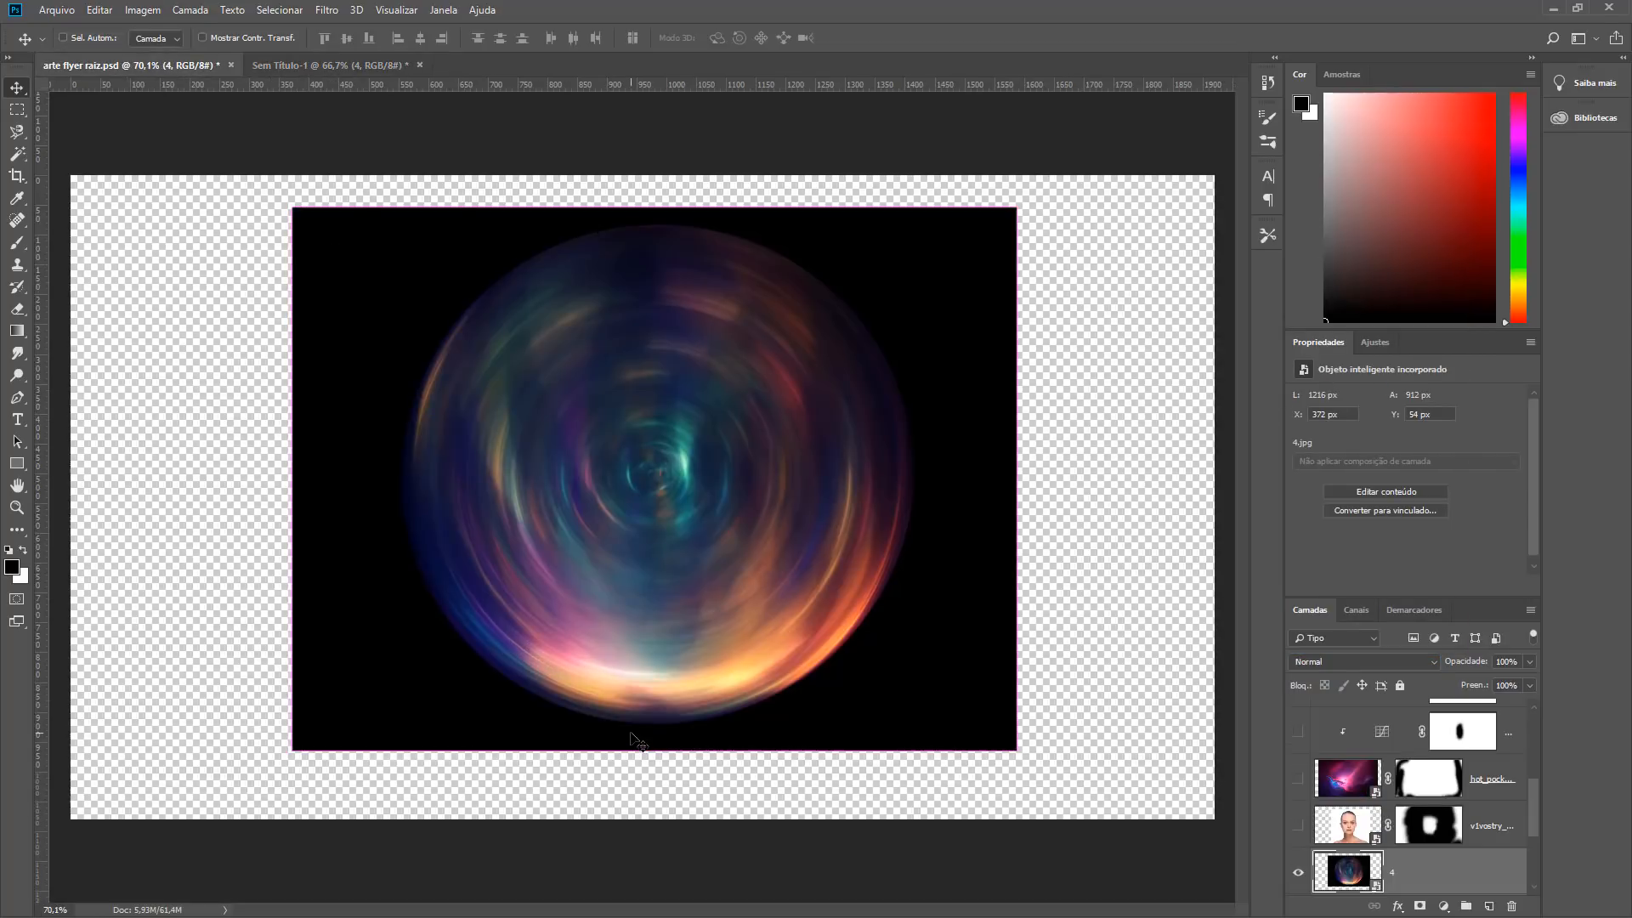
key("shift+alt+g")
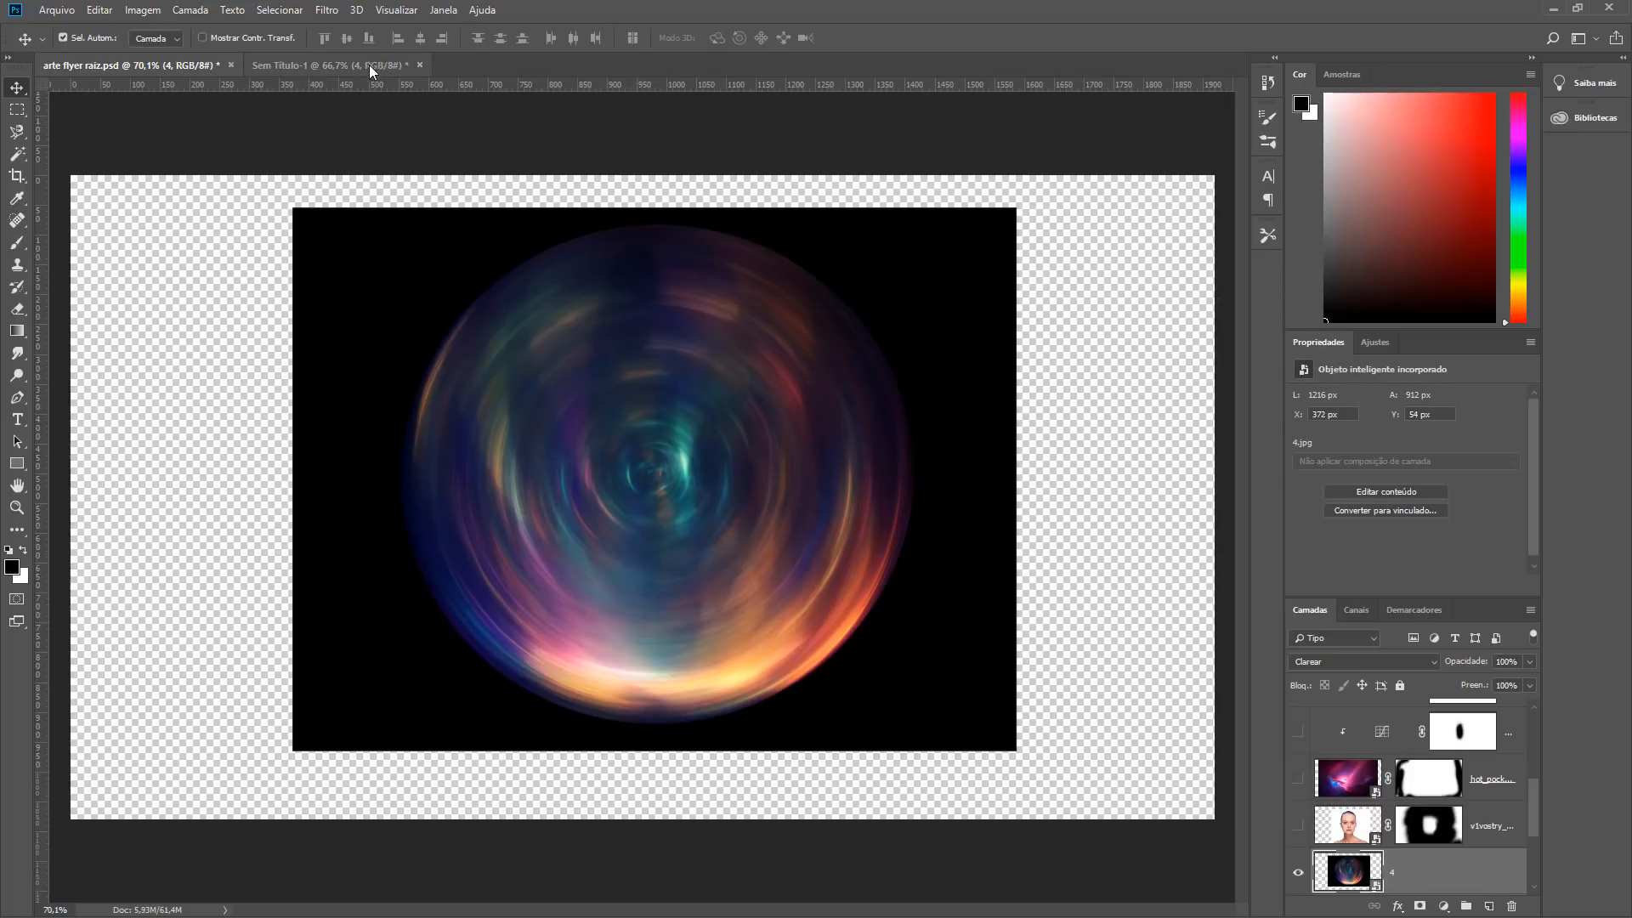
left_click(369, 66)
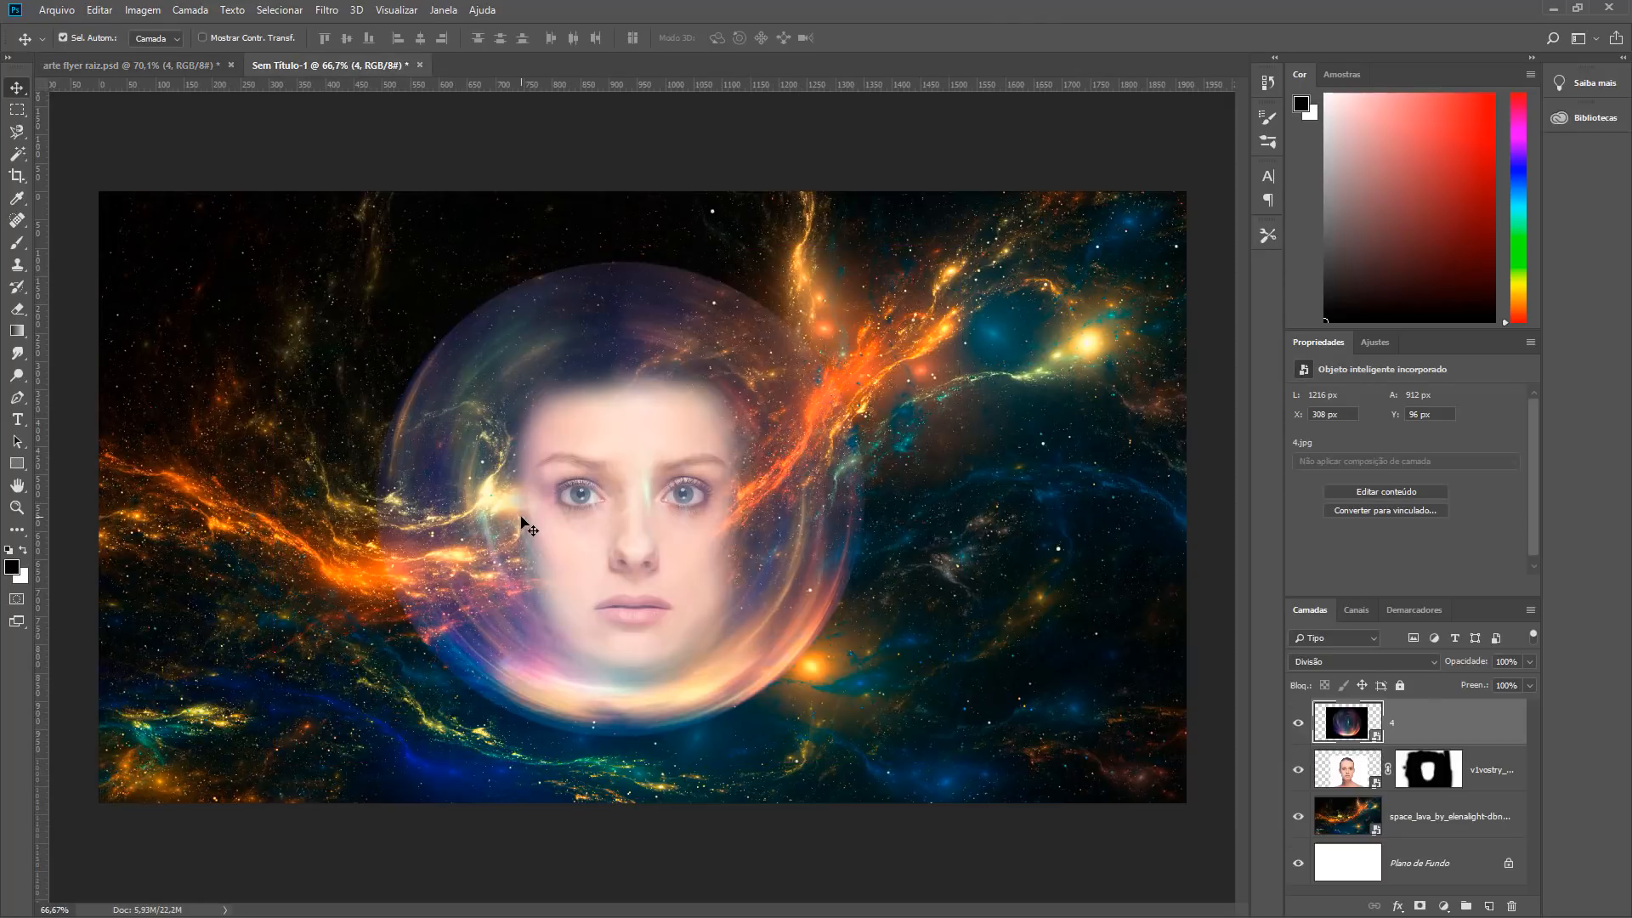
key("shift+alt+n")
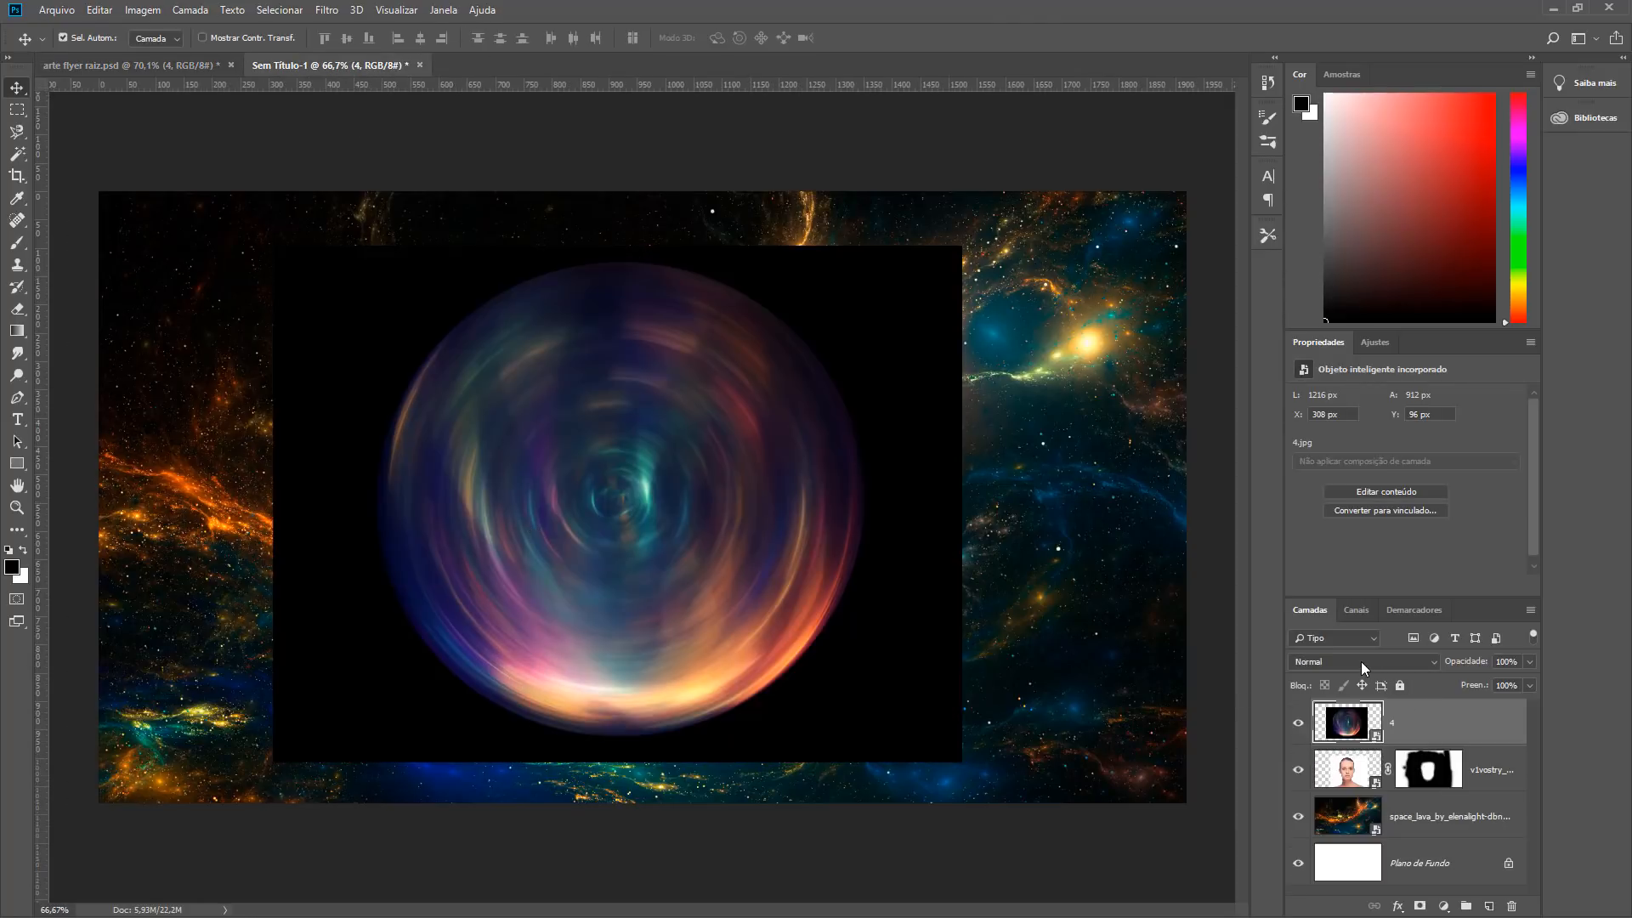
Step: Set the sphere layer's blend mode to Clarear and move the sphere to X 313 px, Y 116 px
left_click(1351, 657)
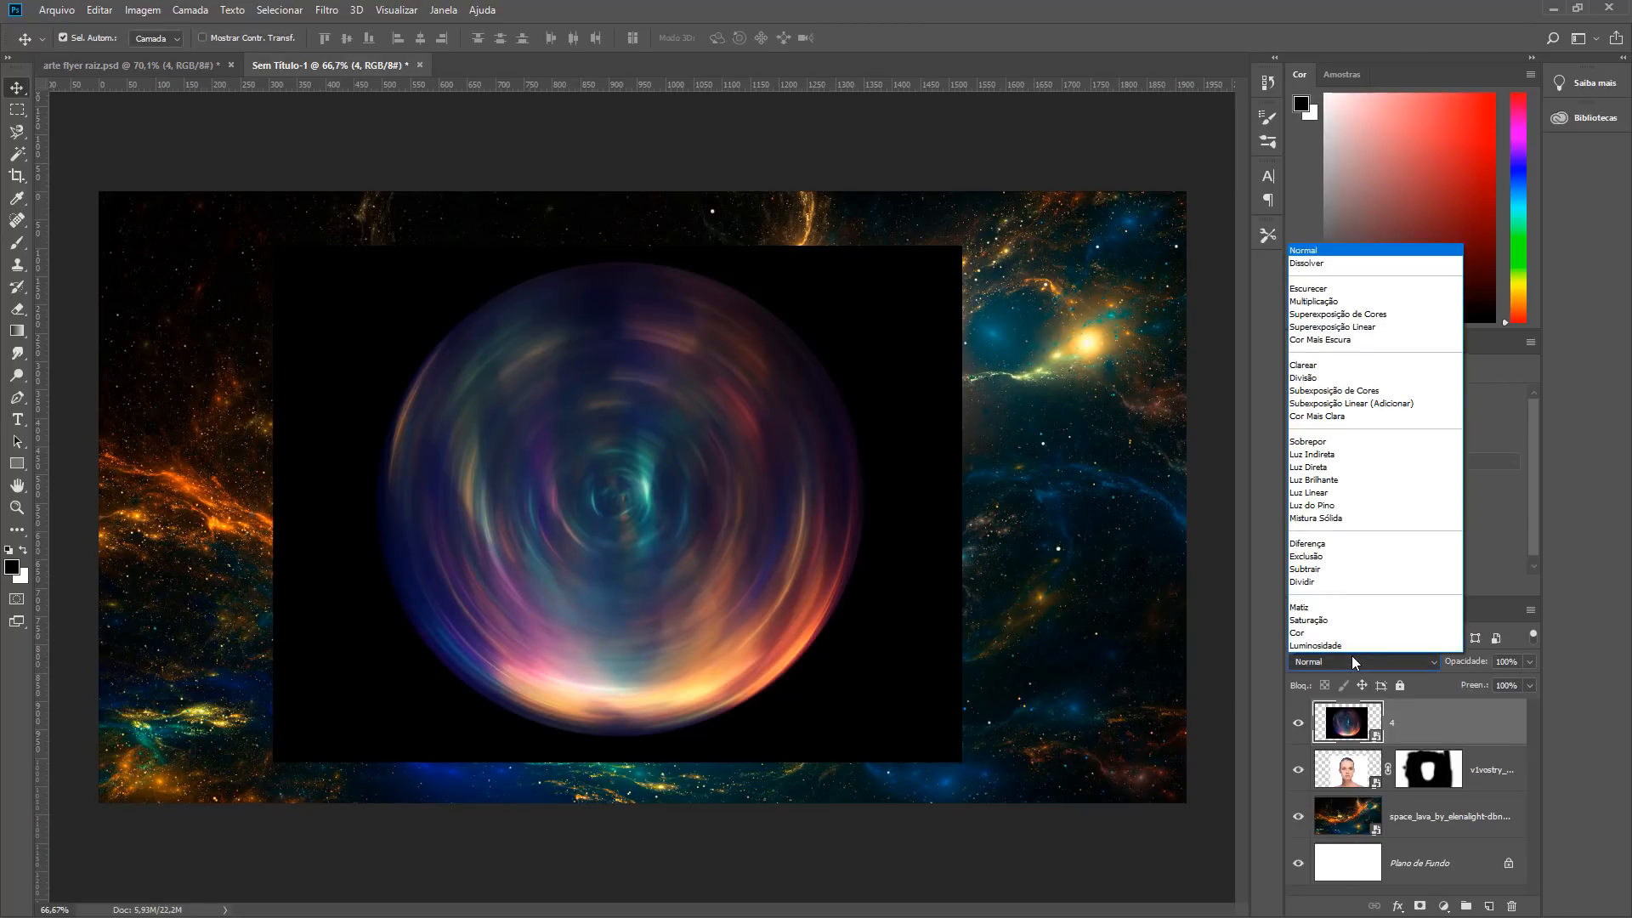
left_click(1321, 366)
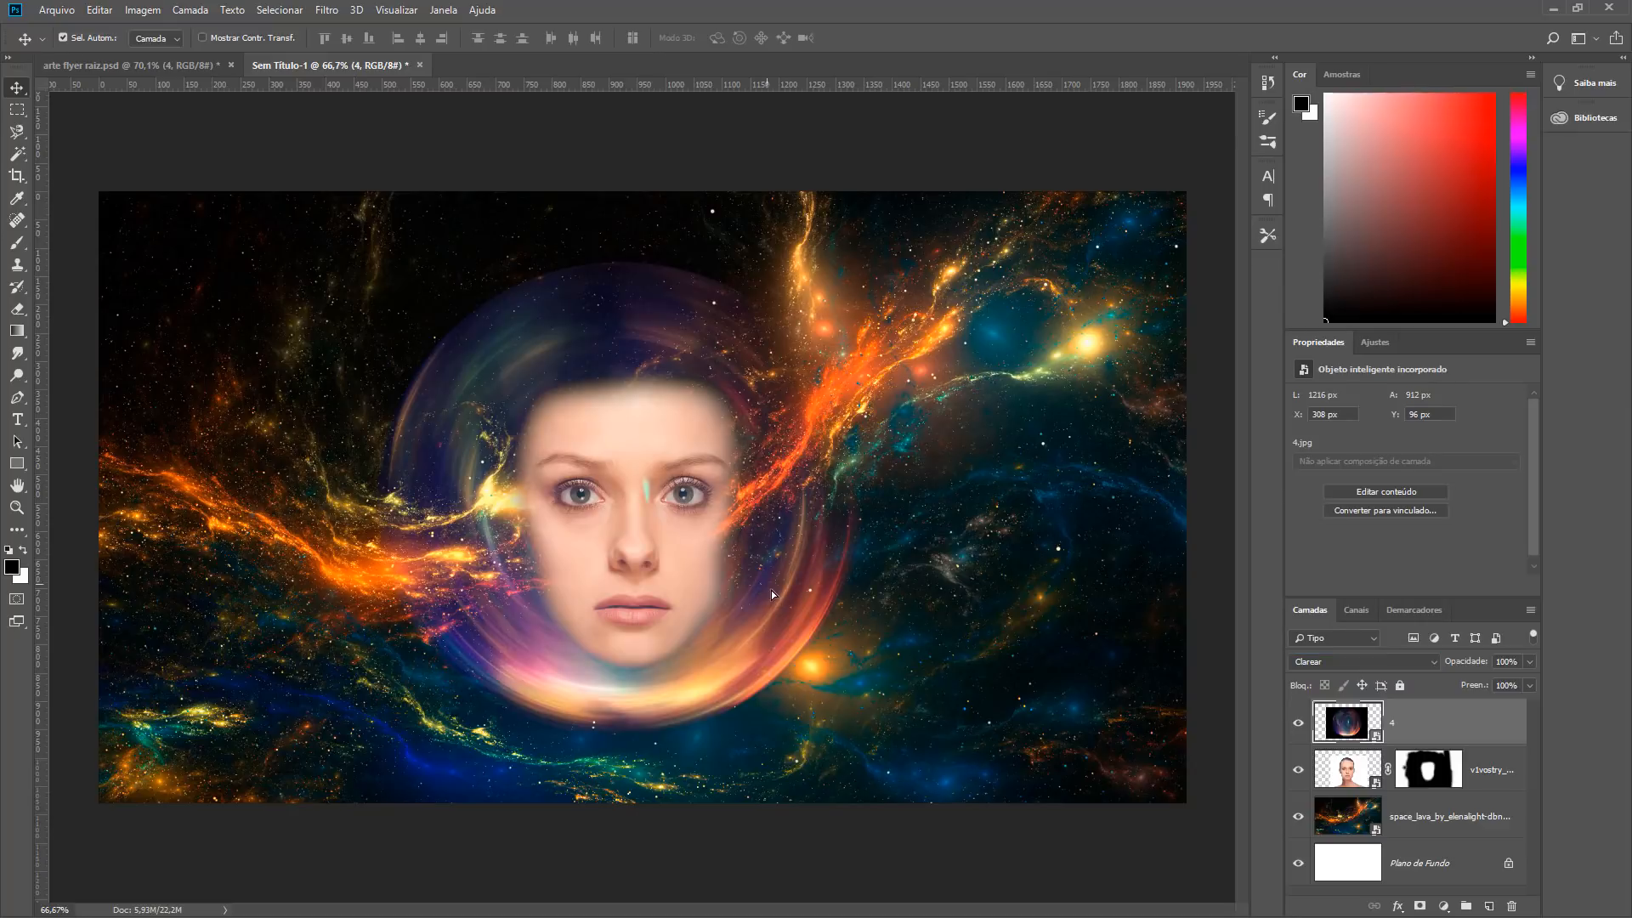
left_click_drag(771, 585, 770, 598)
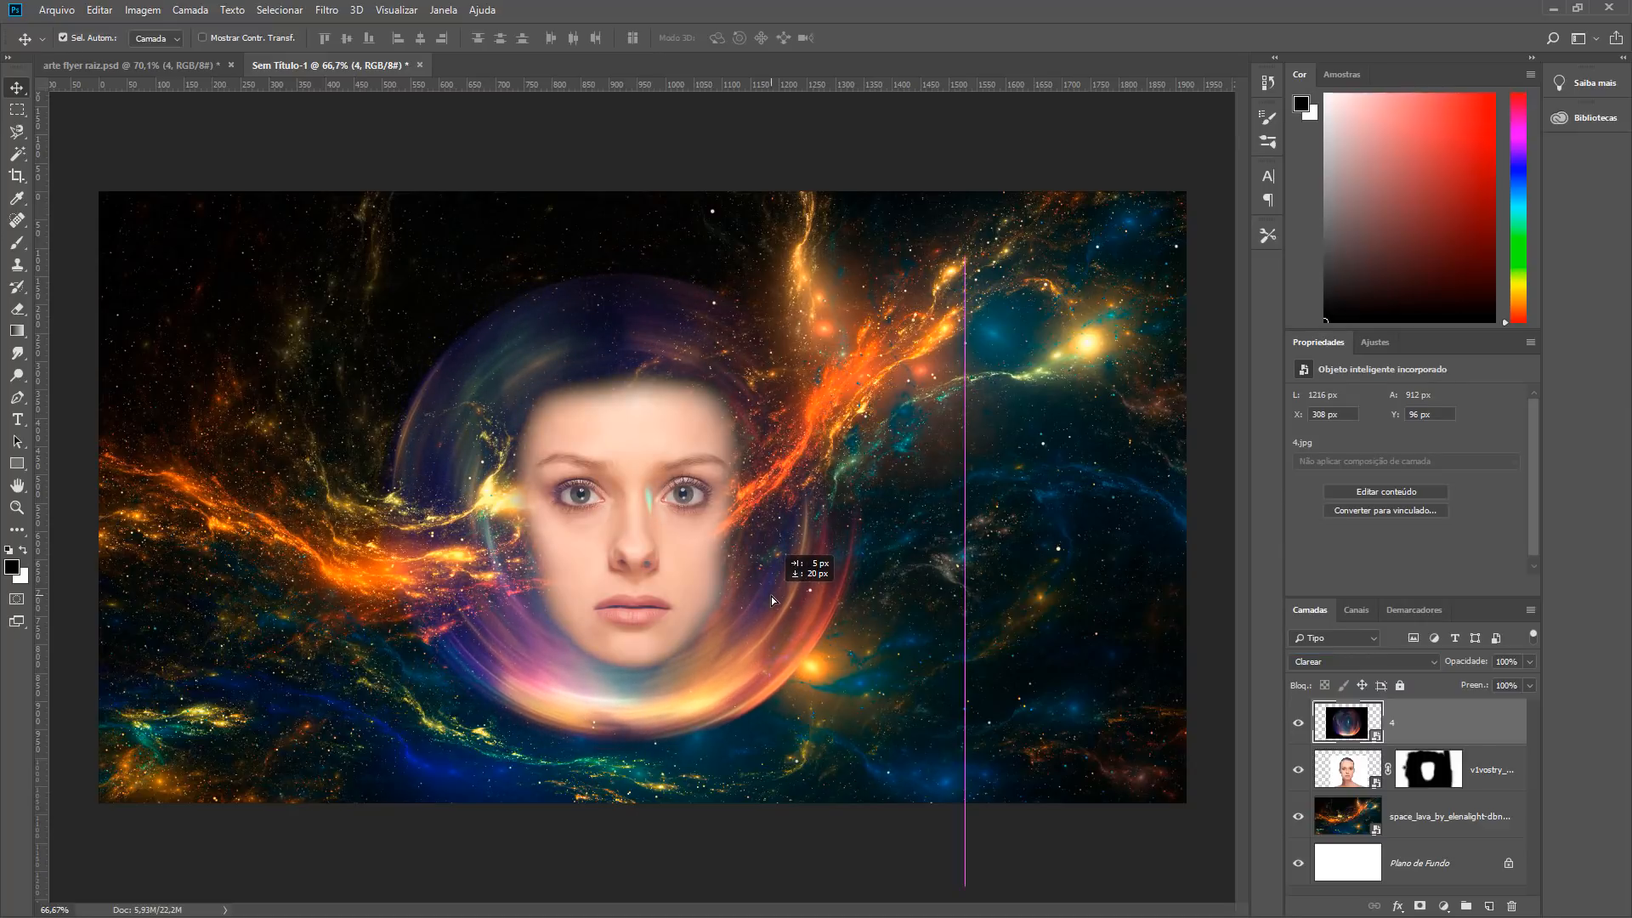
left_click_drag(771, 600, 772, 600)
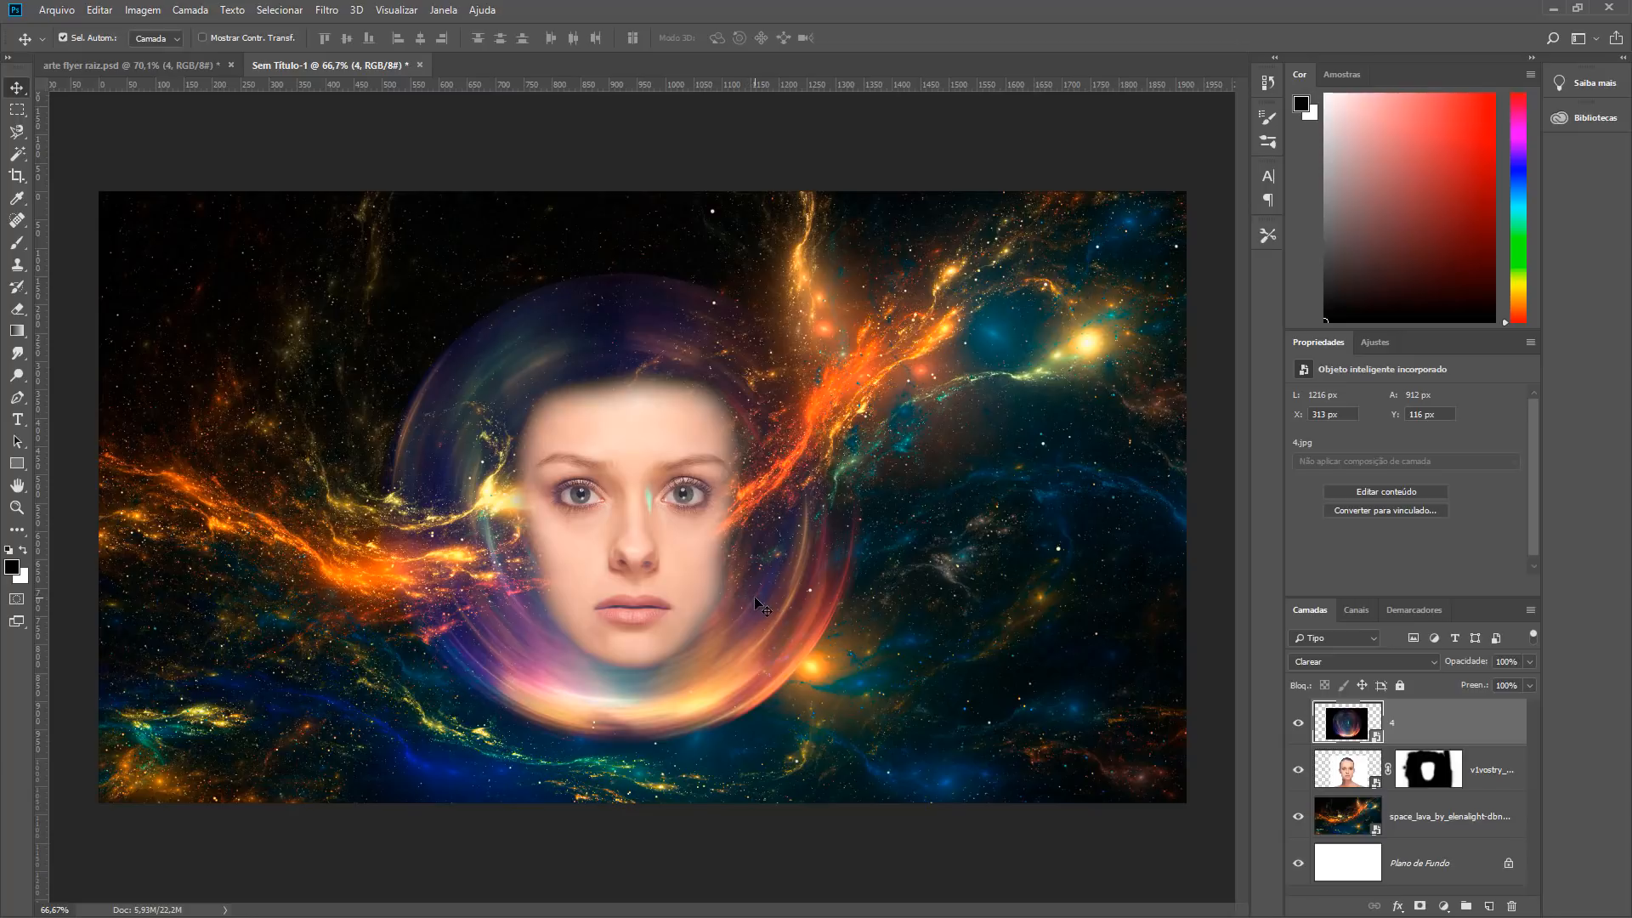
Step: Add an Equilíbrio de Cores adjustment above the space_lava nebula layer, targeting Tons Médios
left_click(1365, 818)
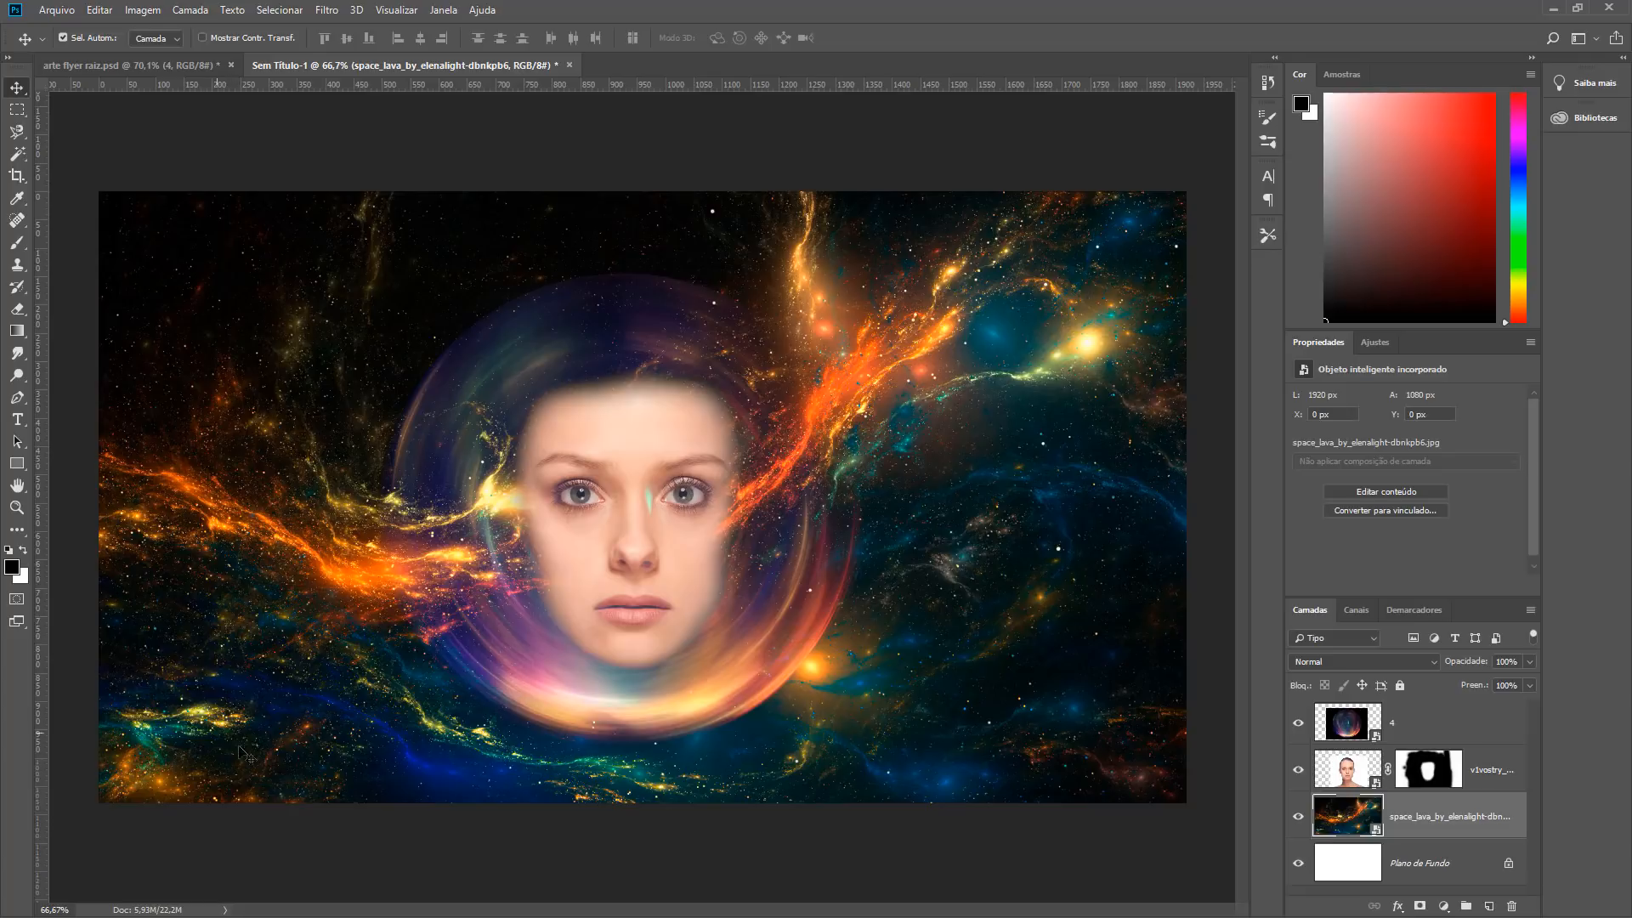
left_click(1445, 907)
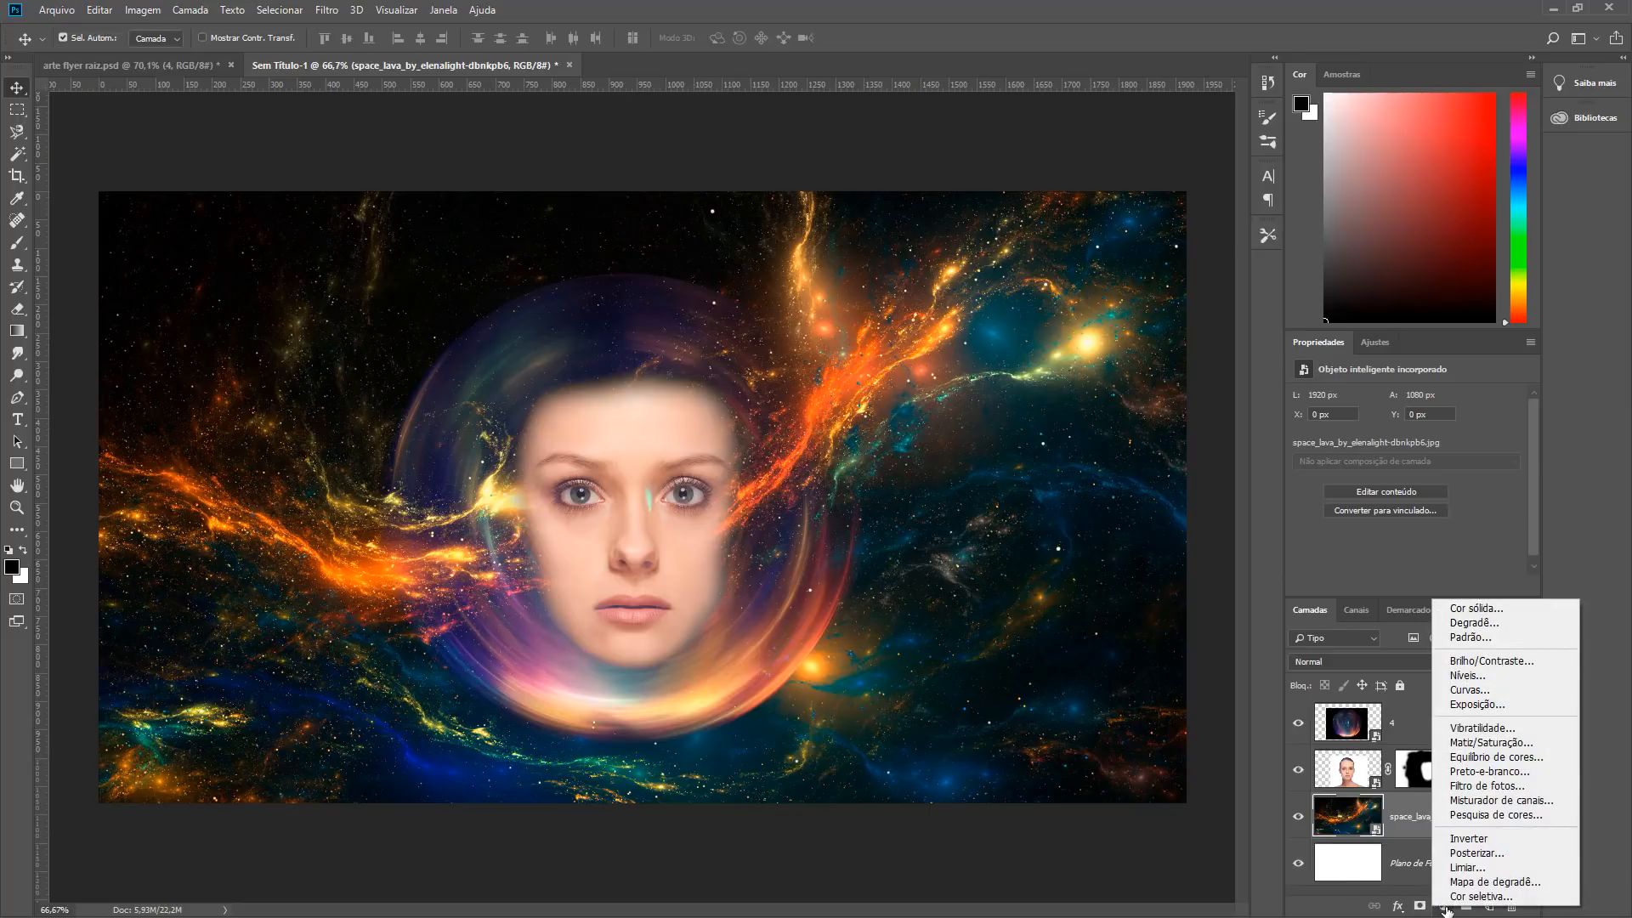
left_click(1508, 757)
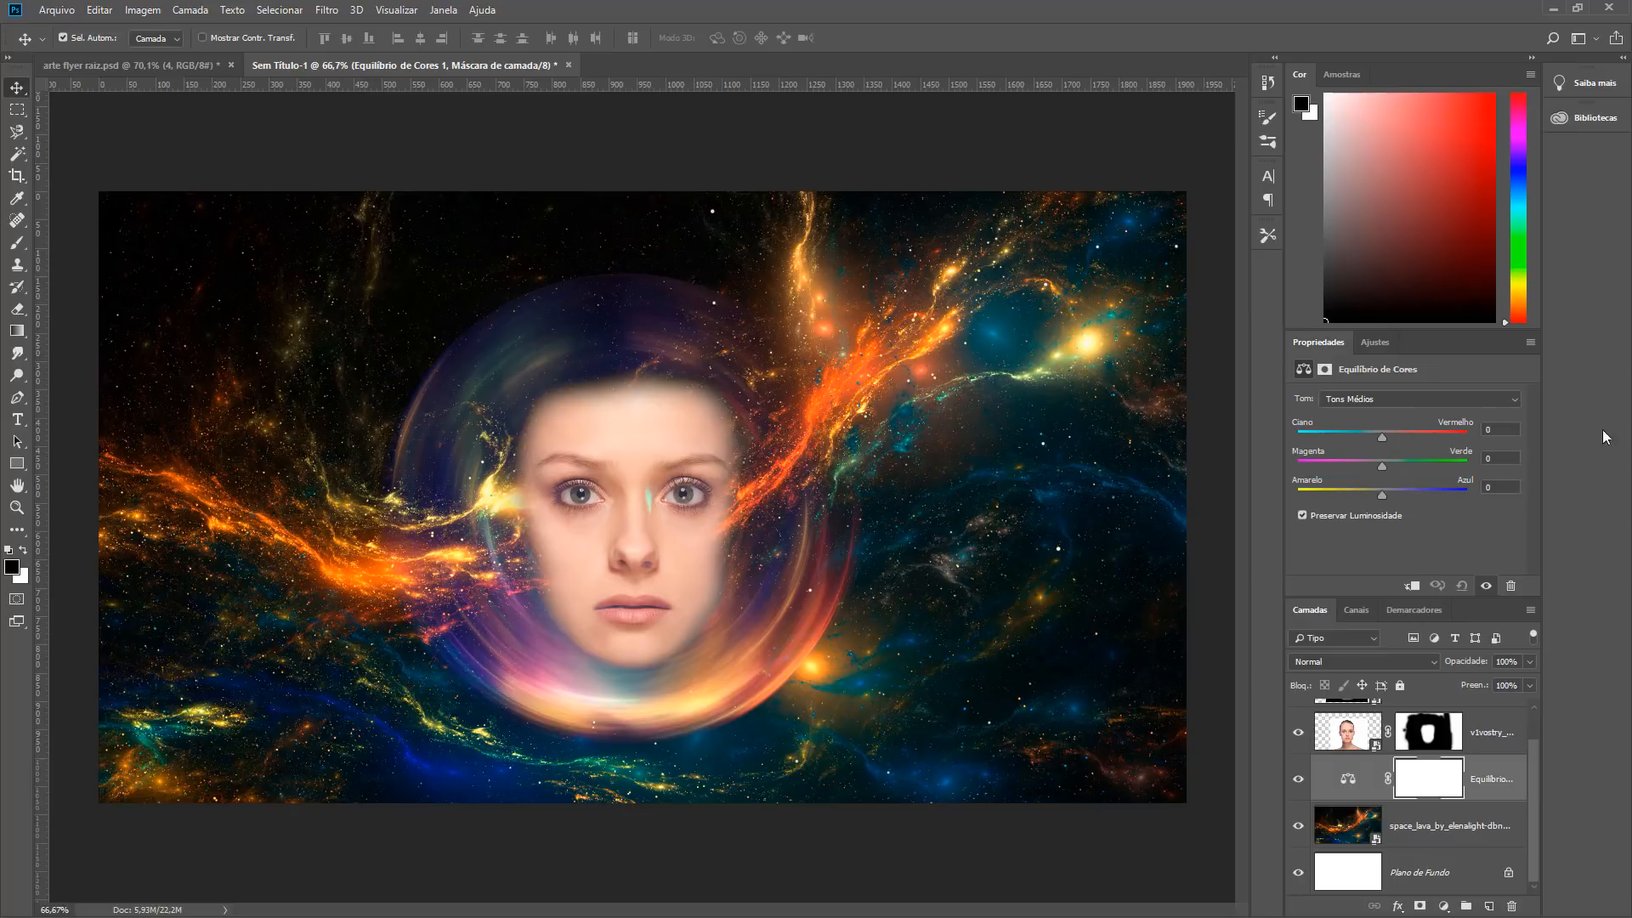
left_click(1395, 399)
left_click(1395, 398)
left_click(1396, 397)
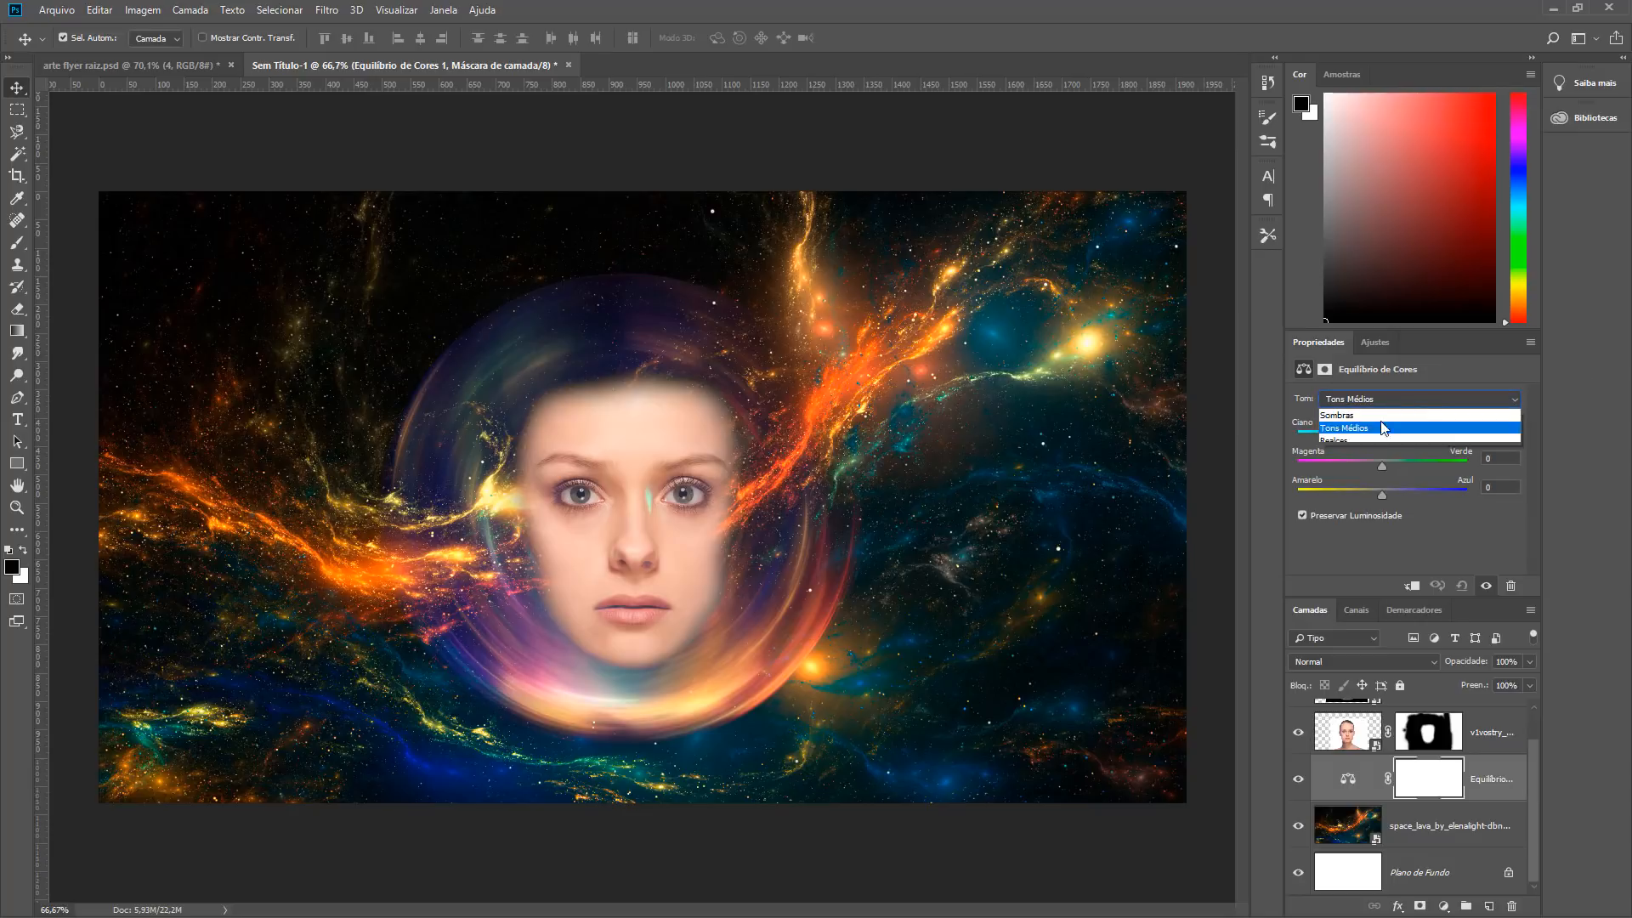
left_click(1365, 432)
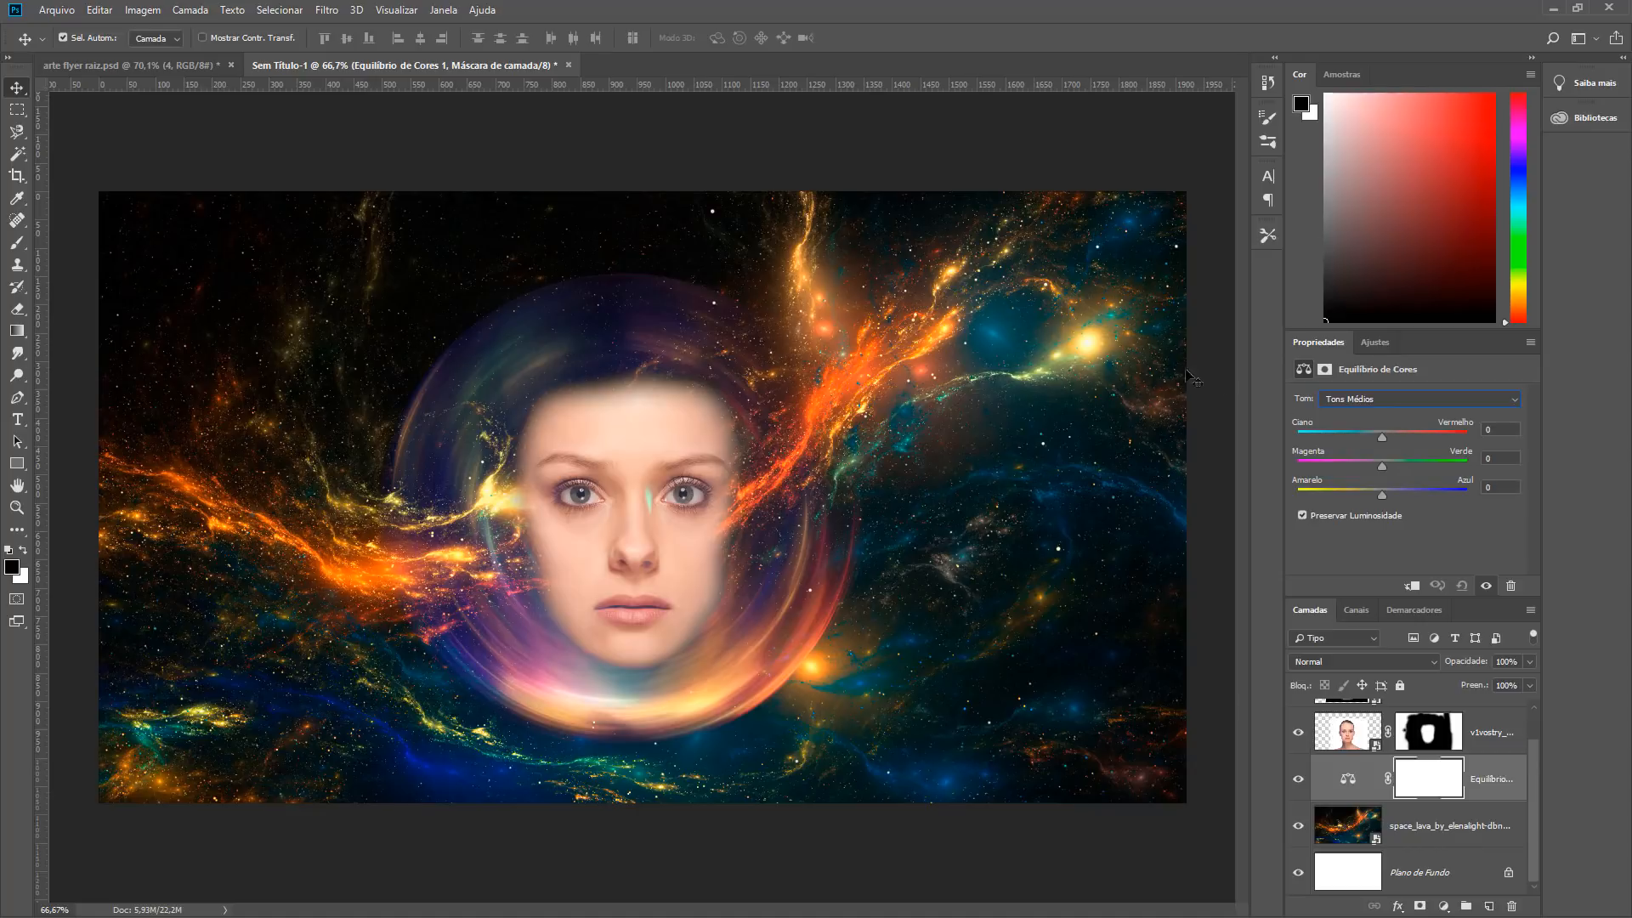
Step: Shift the adjustment's Tons Médios to about -29 on Ciano/Vermelho and -31 on Amarelo/Azul
left_click(1402, 400)
left_click(1368, 442)
left_click(1415, 400)
left_click(1384, 420)
left_click(1396, 399)
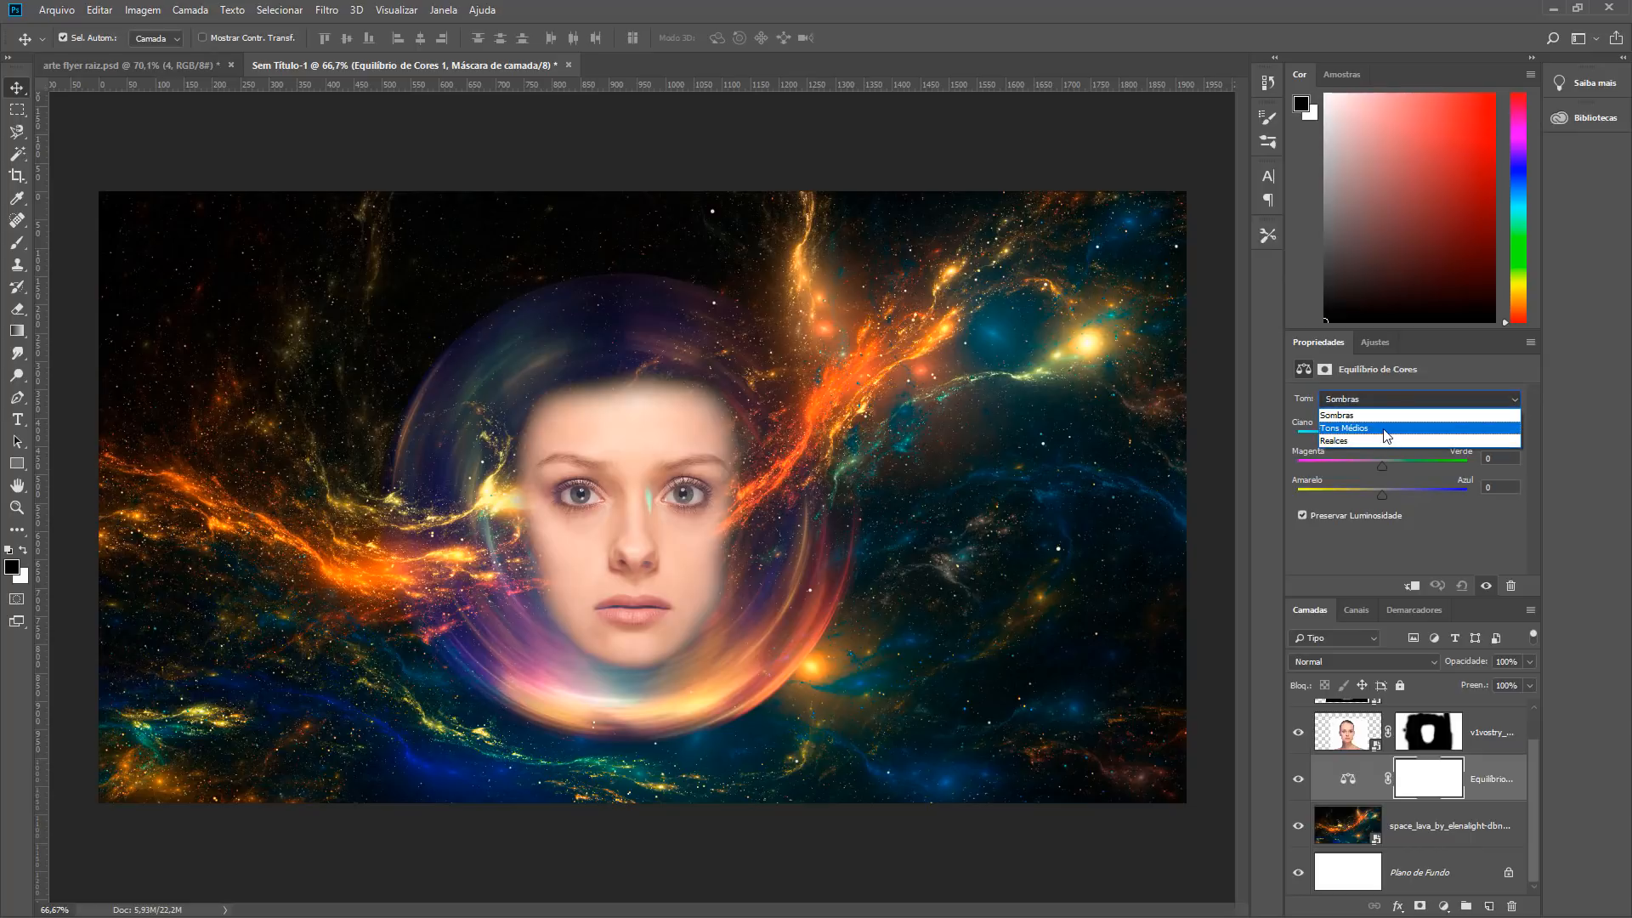
left_click(1383, 429)
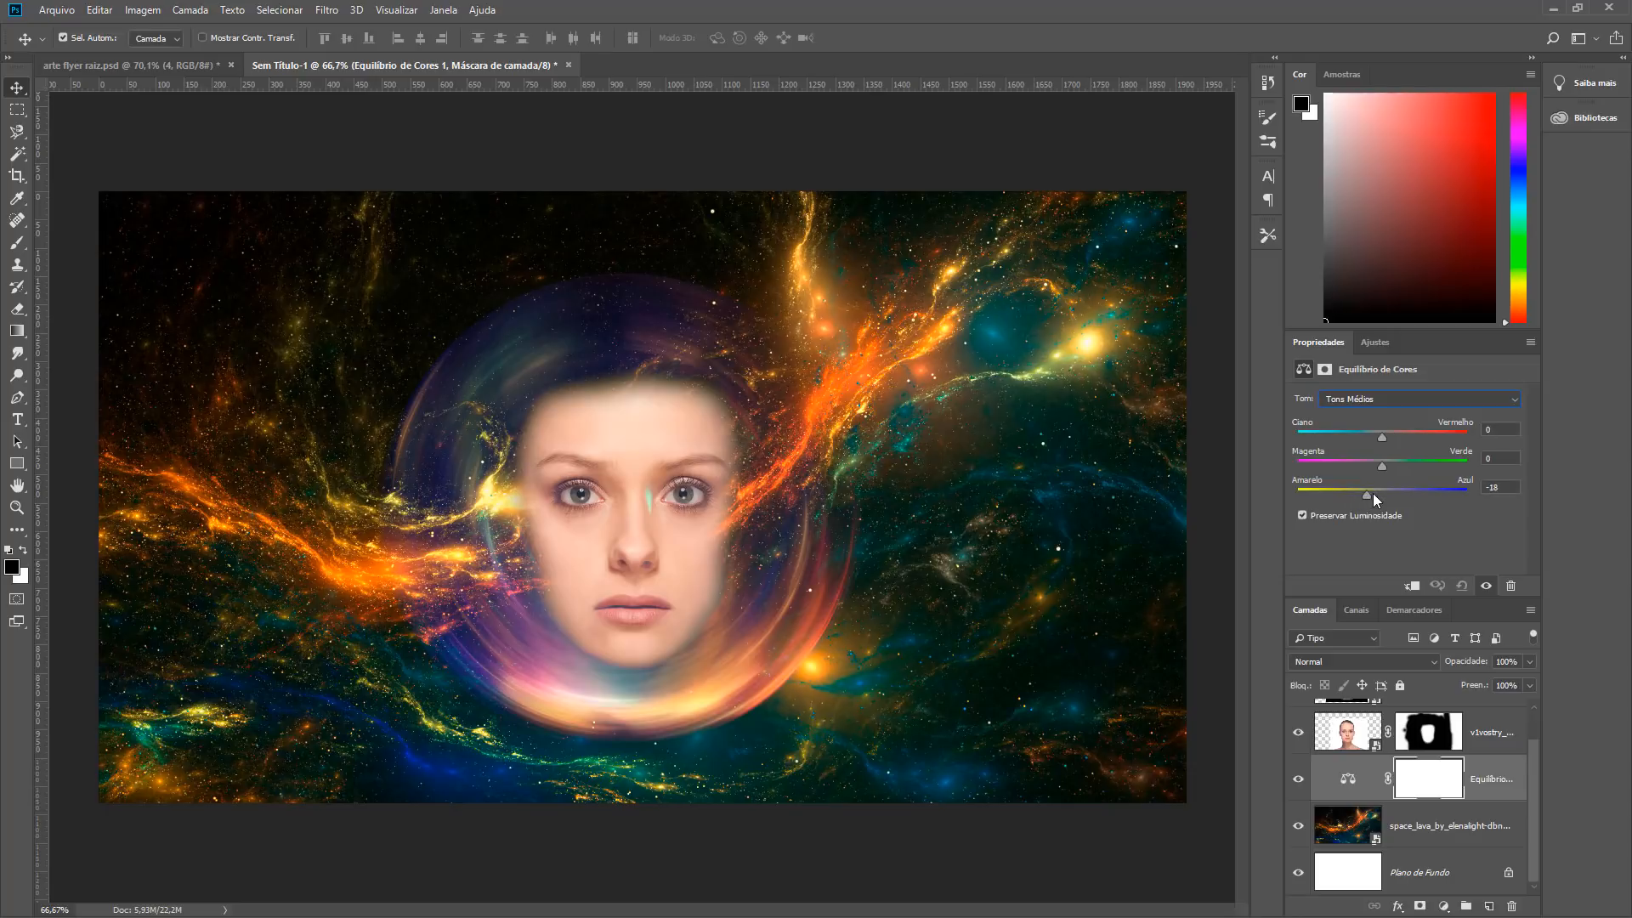
left_click_drag(1356, 492, 1355, 492)
left_click_drag(1379, 439, 1362, 440)
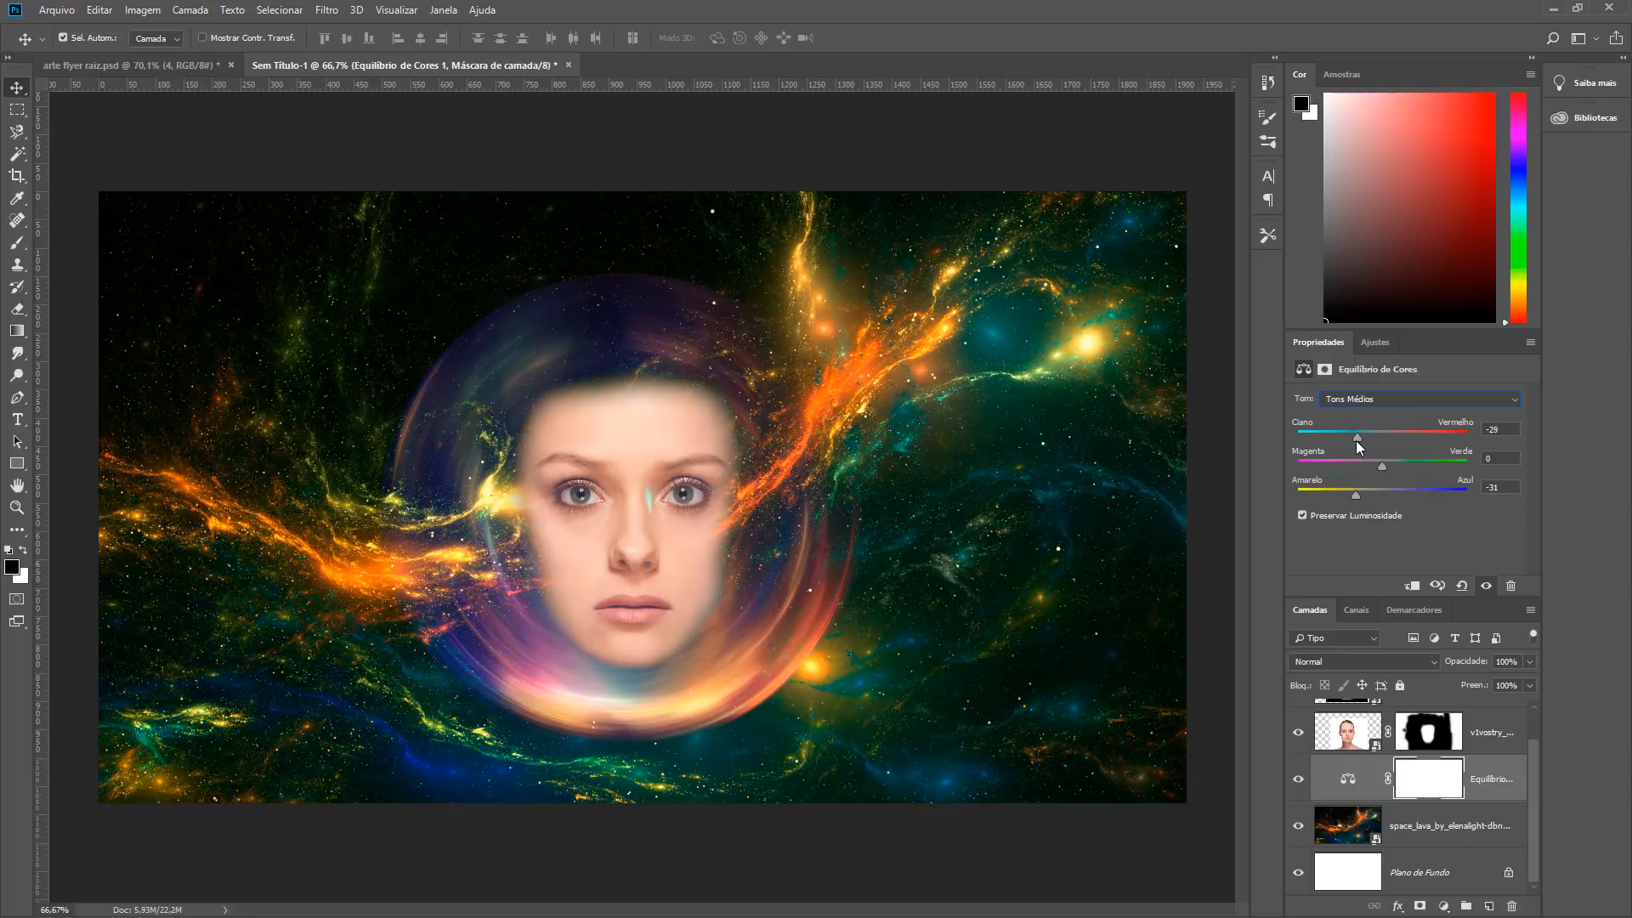
Step: Shift the adjustment's Realces to +34 on Ciano/Vermelho and -13 on Amarelo/Azul
left_click(1373, 399)
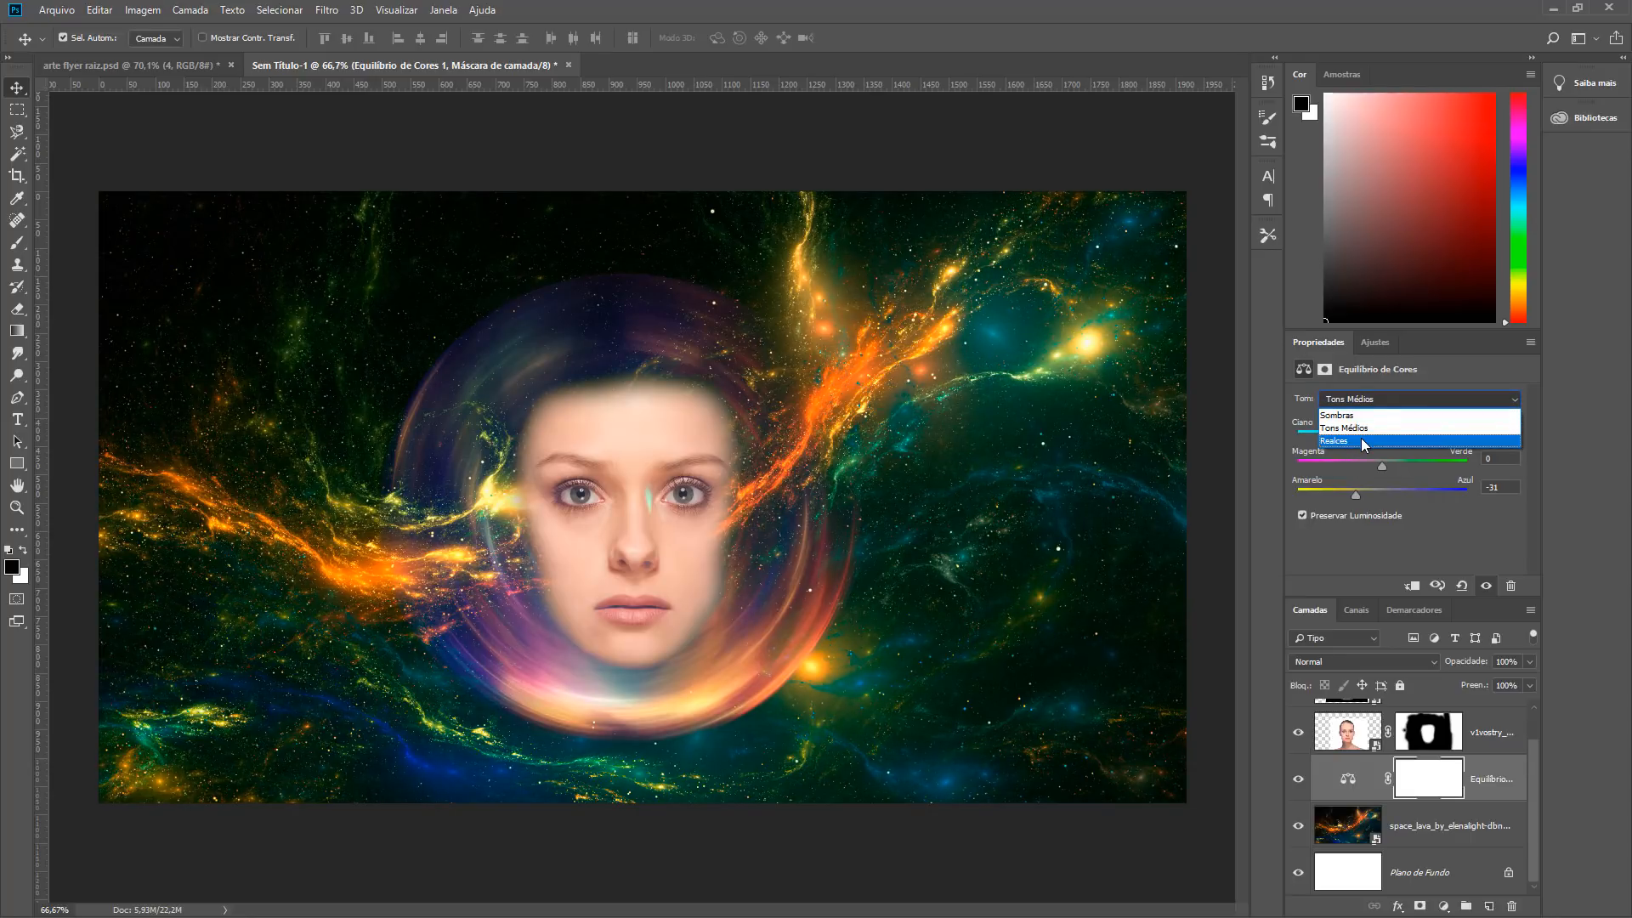
left_click(1359, 439)
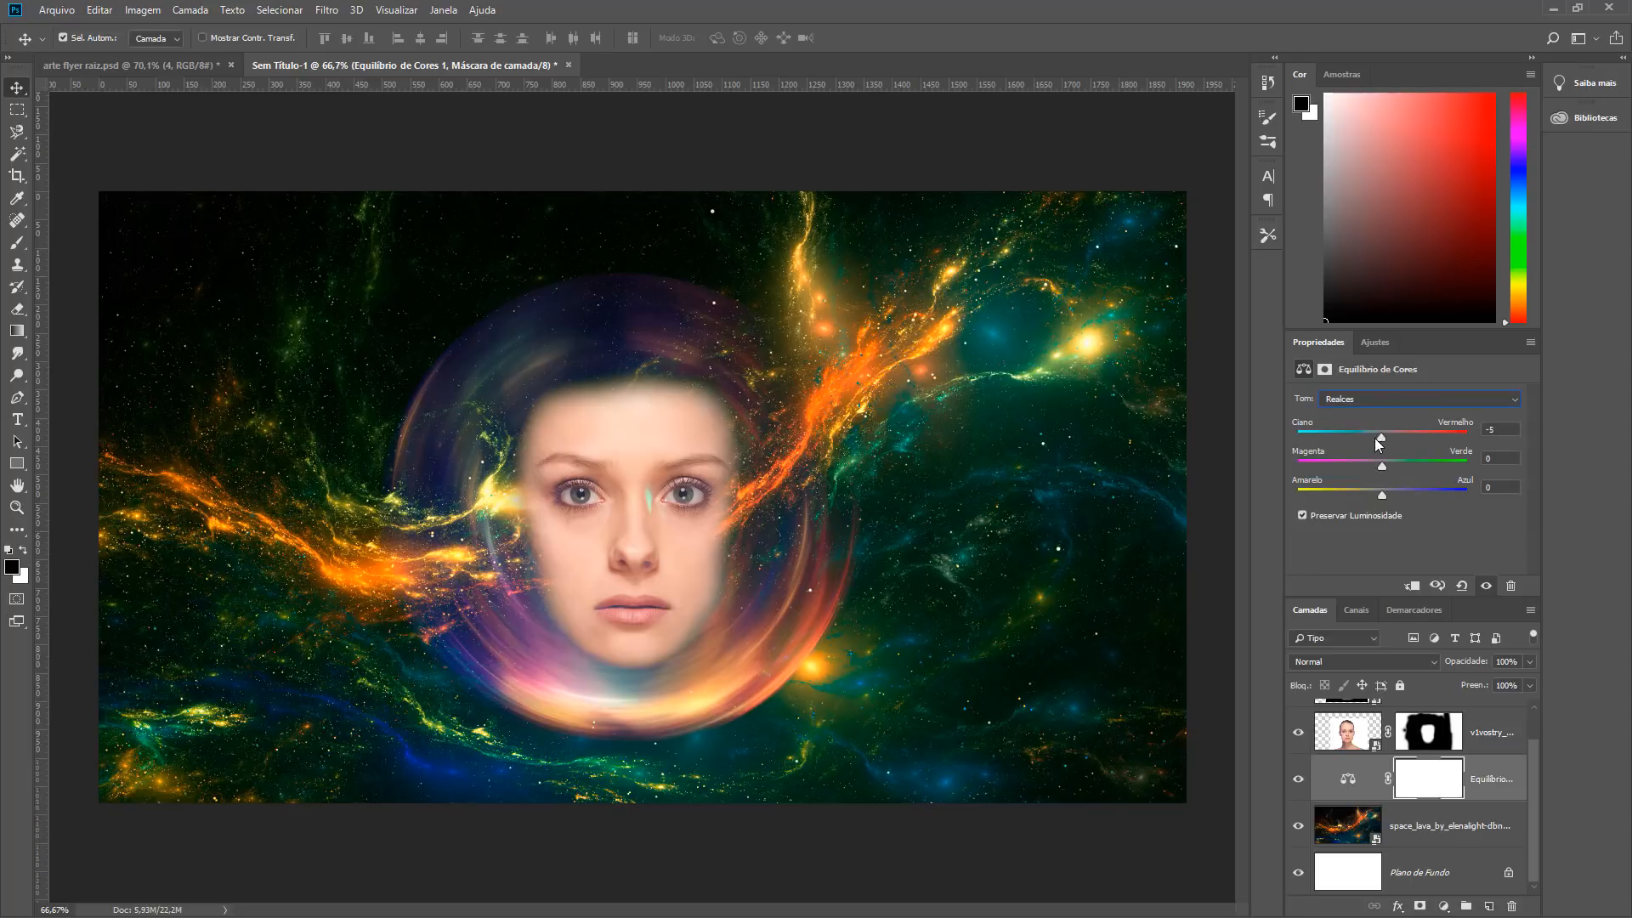
mouse_move(1382, 437)
left_mouse_down()
mouse_move(1359, 438)
mouse_move(1396, 436)
left_mouse_up()
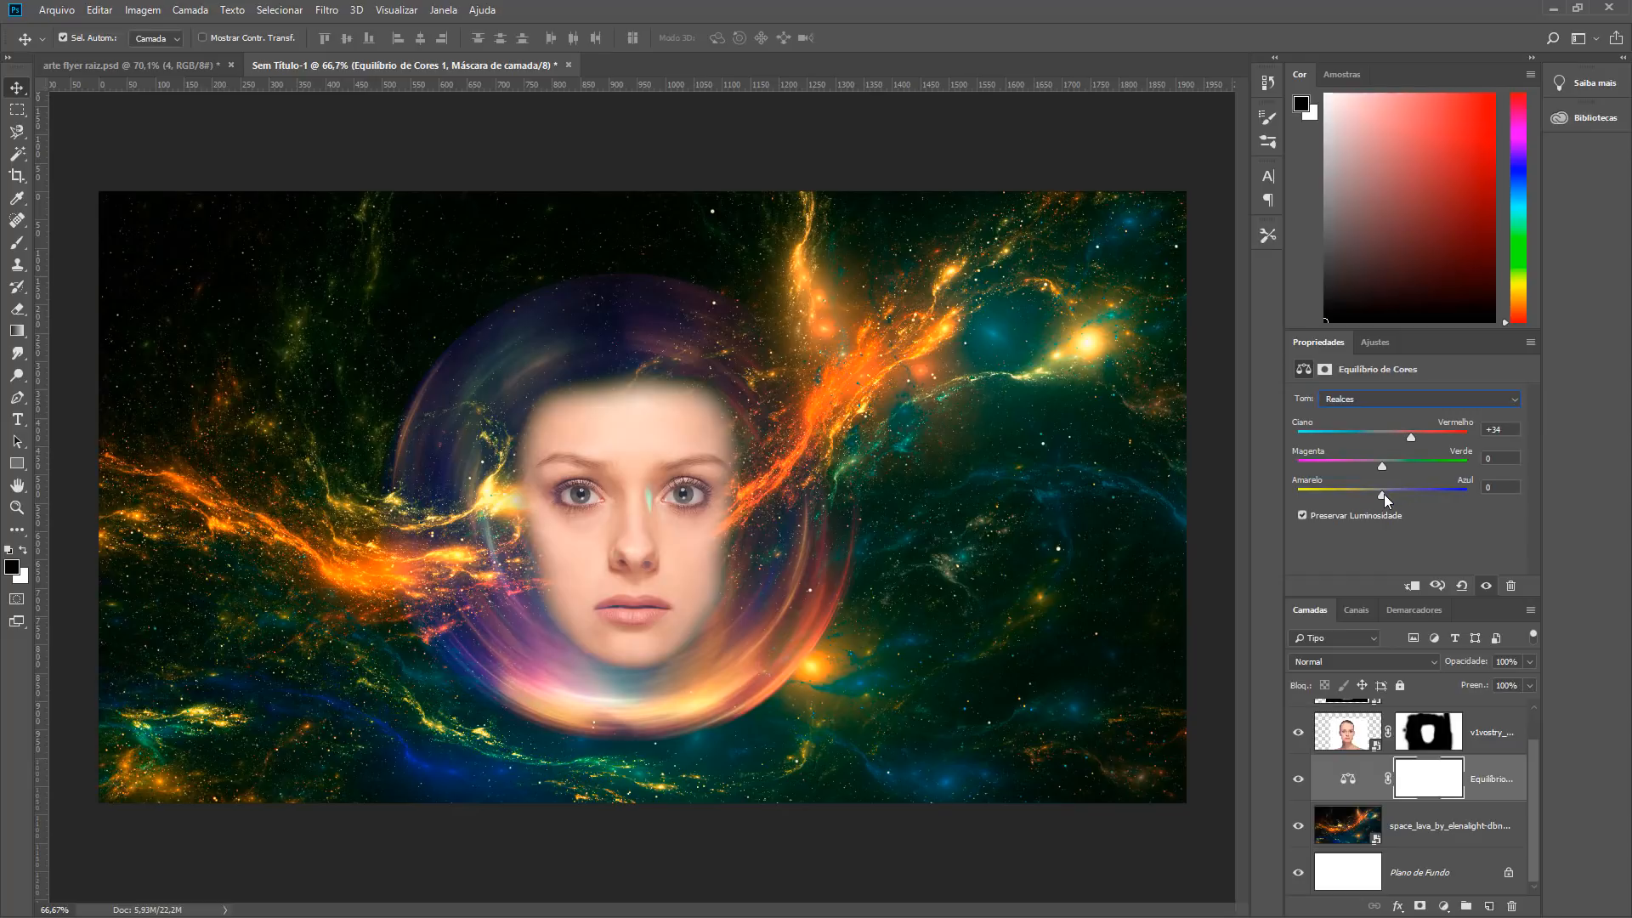
Step: Compare the nebula with and without the Equilíbrio de Cores adjustment and delete that adjustment layer
left_click(1295, 780)
left_click(1295, 780)
left_click(1295, 780)
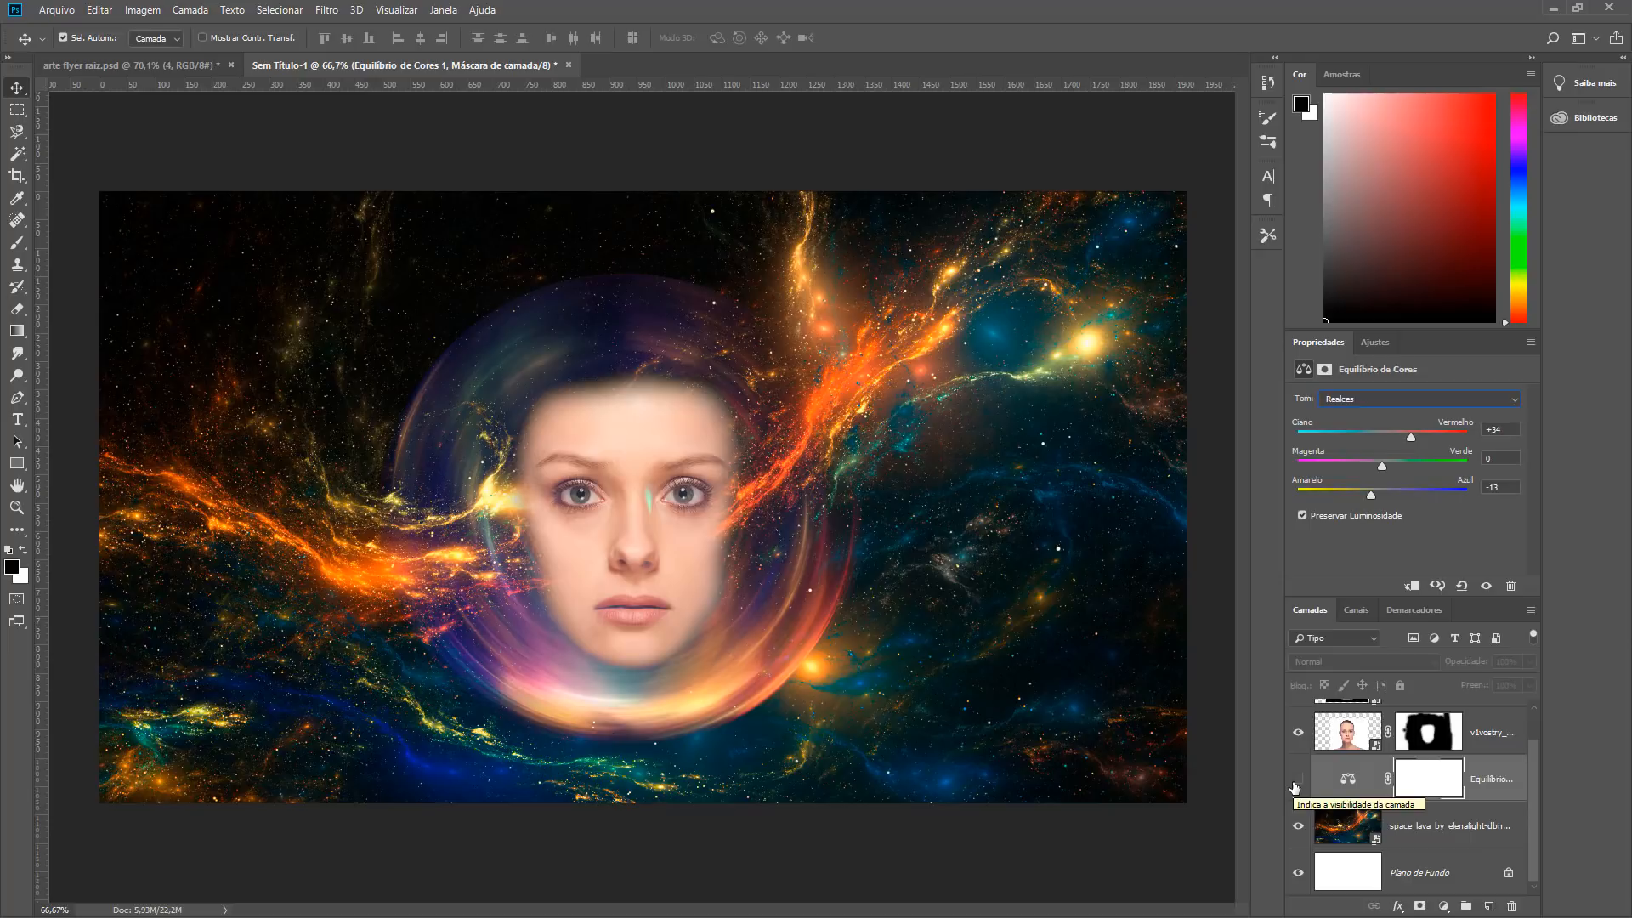
left_click(1295, 780)
left_click(1295, 780)
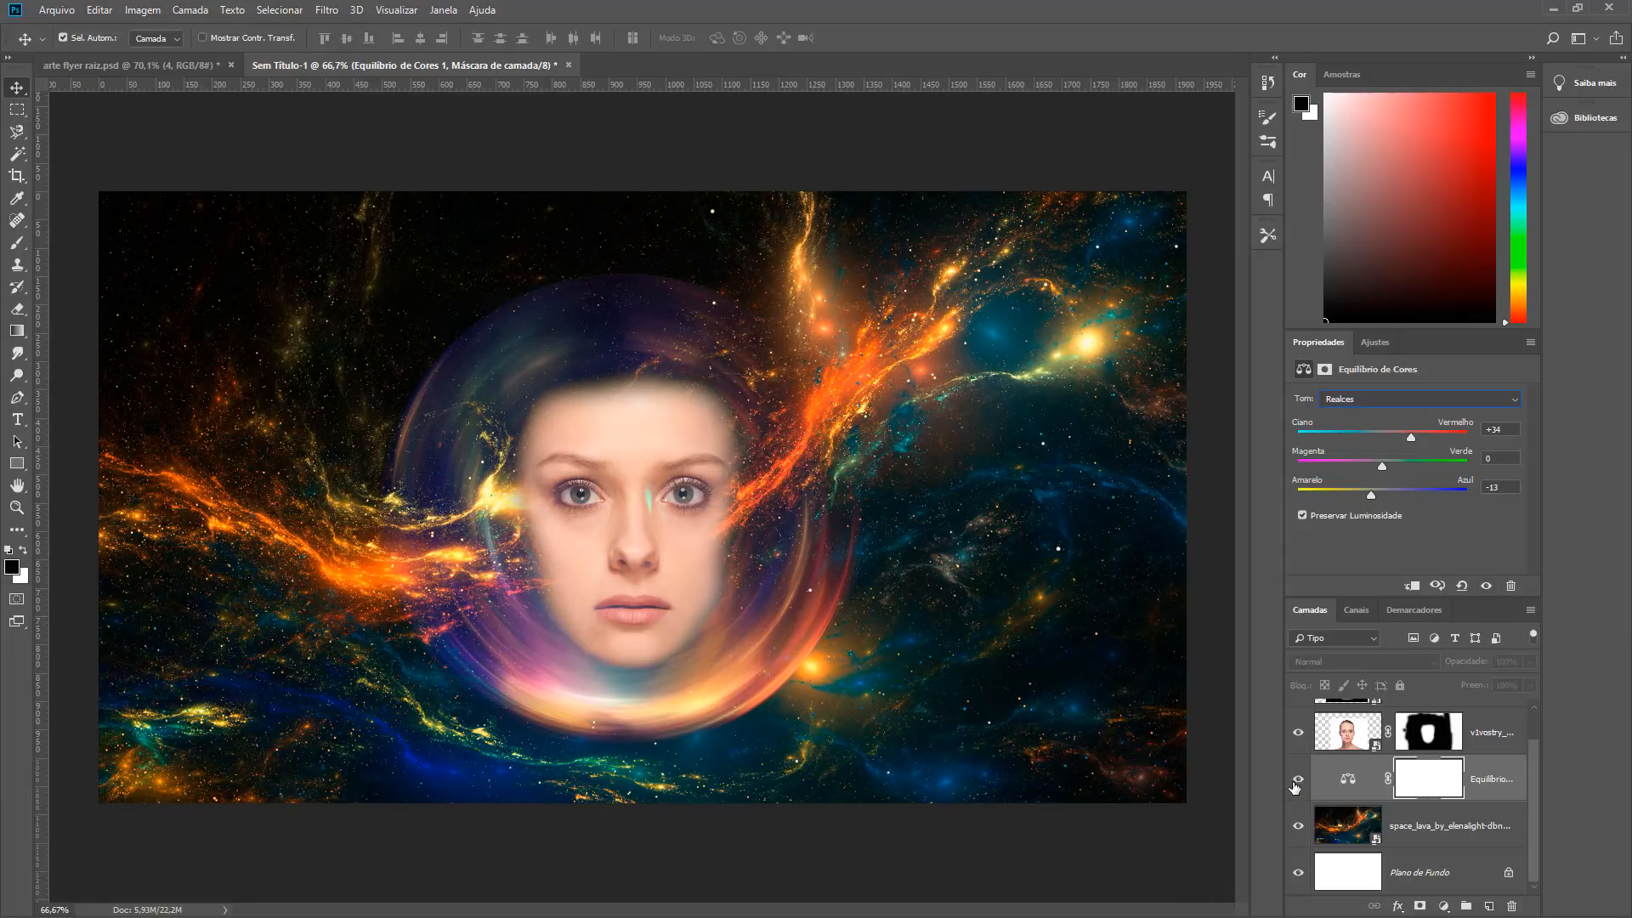
left_click(1295, 780)
left_click(1295, 780)
key("Delete")
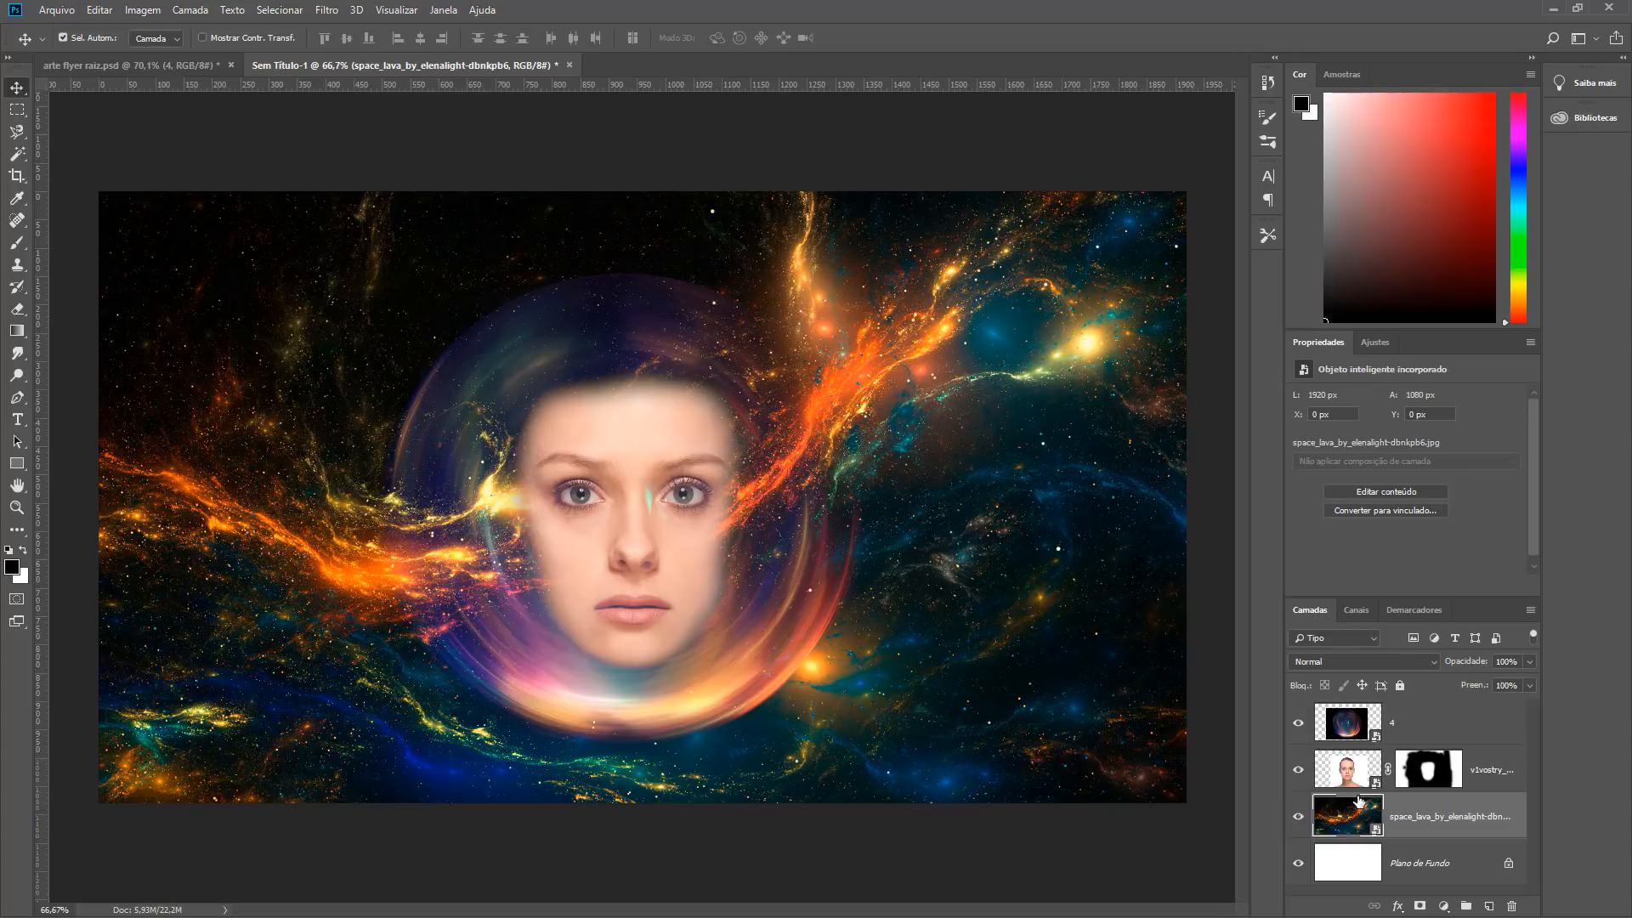
Step: Select the portrait and sphere layers together and move them slightly right and up on the canvas
left_click(1351, 778)
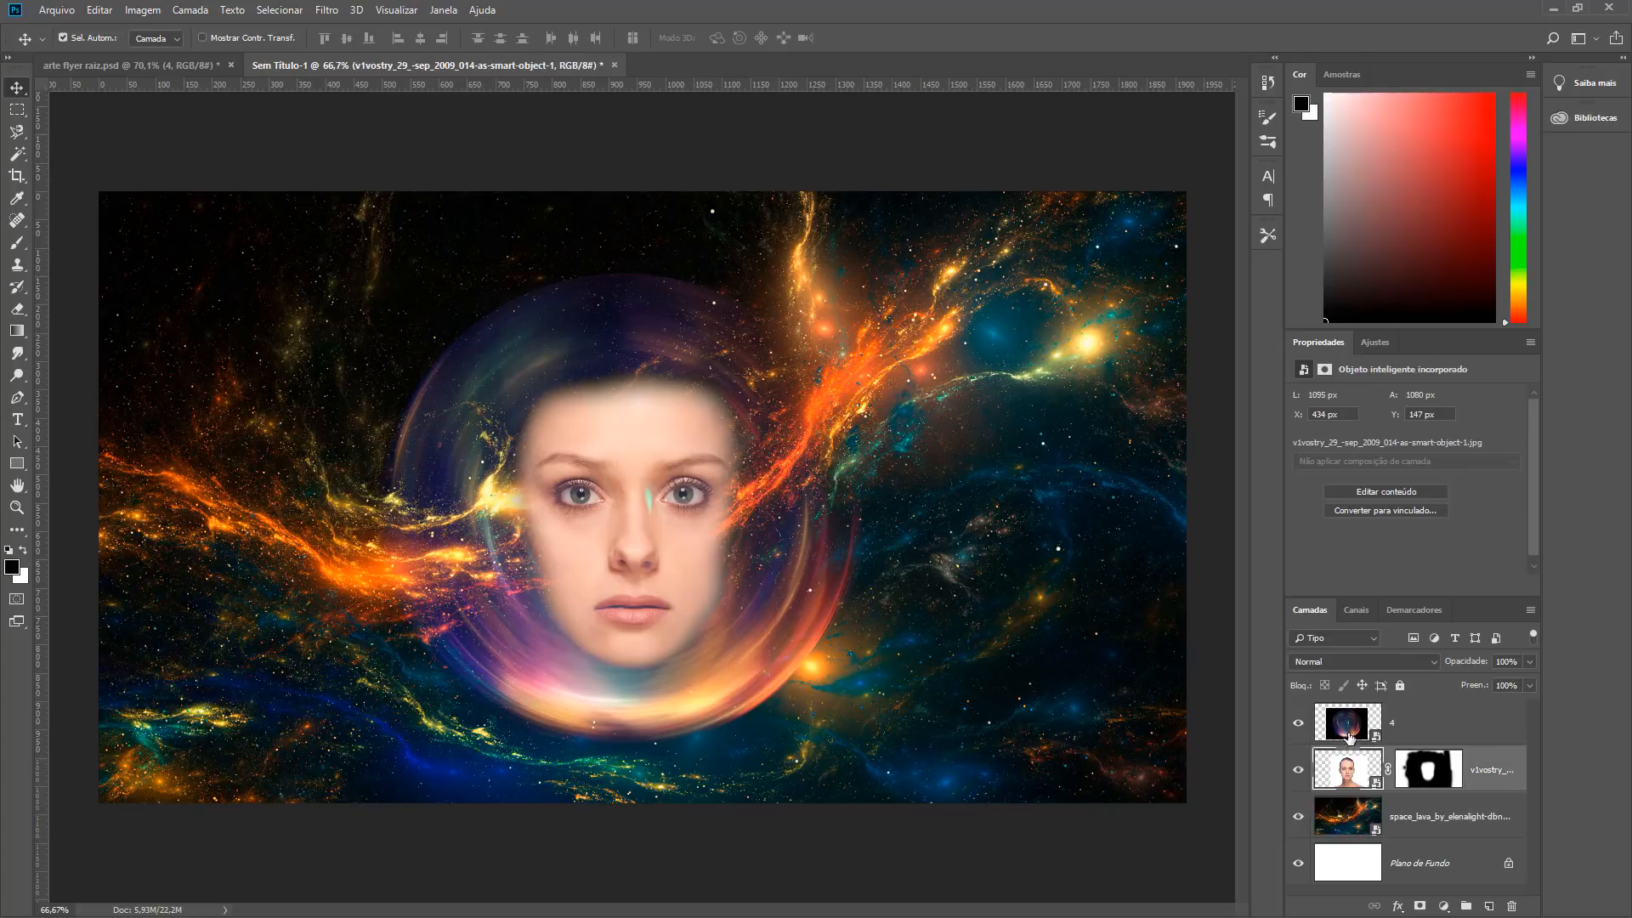
left_click(1477, 714)
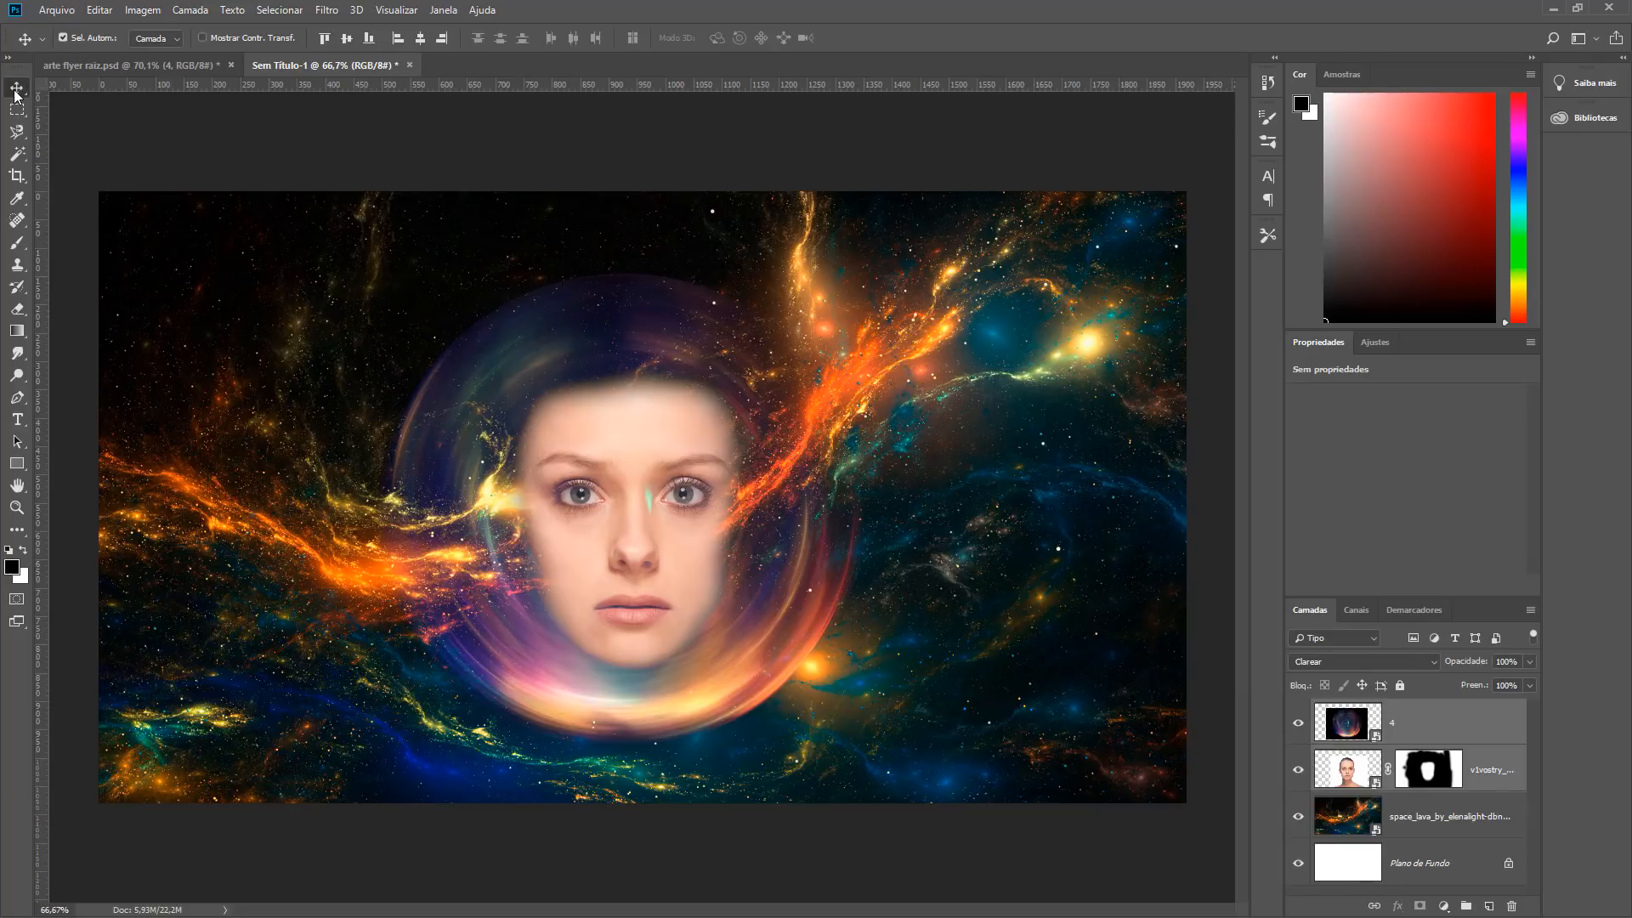
left_click_drag(593, 425, 645, 402)
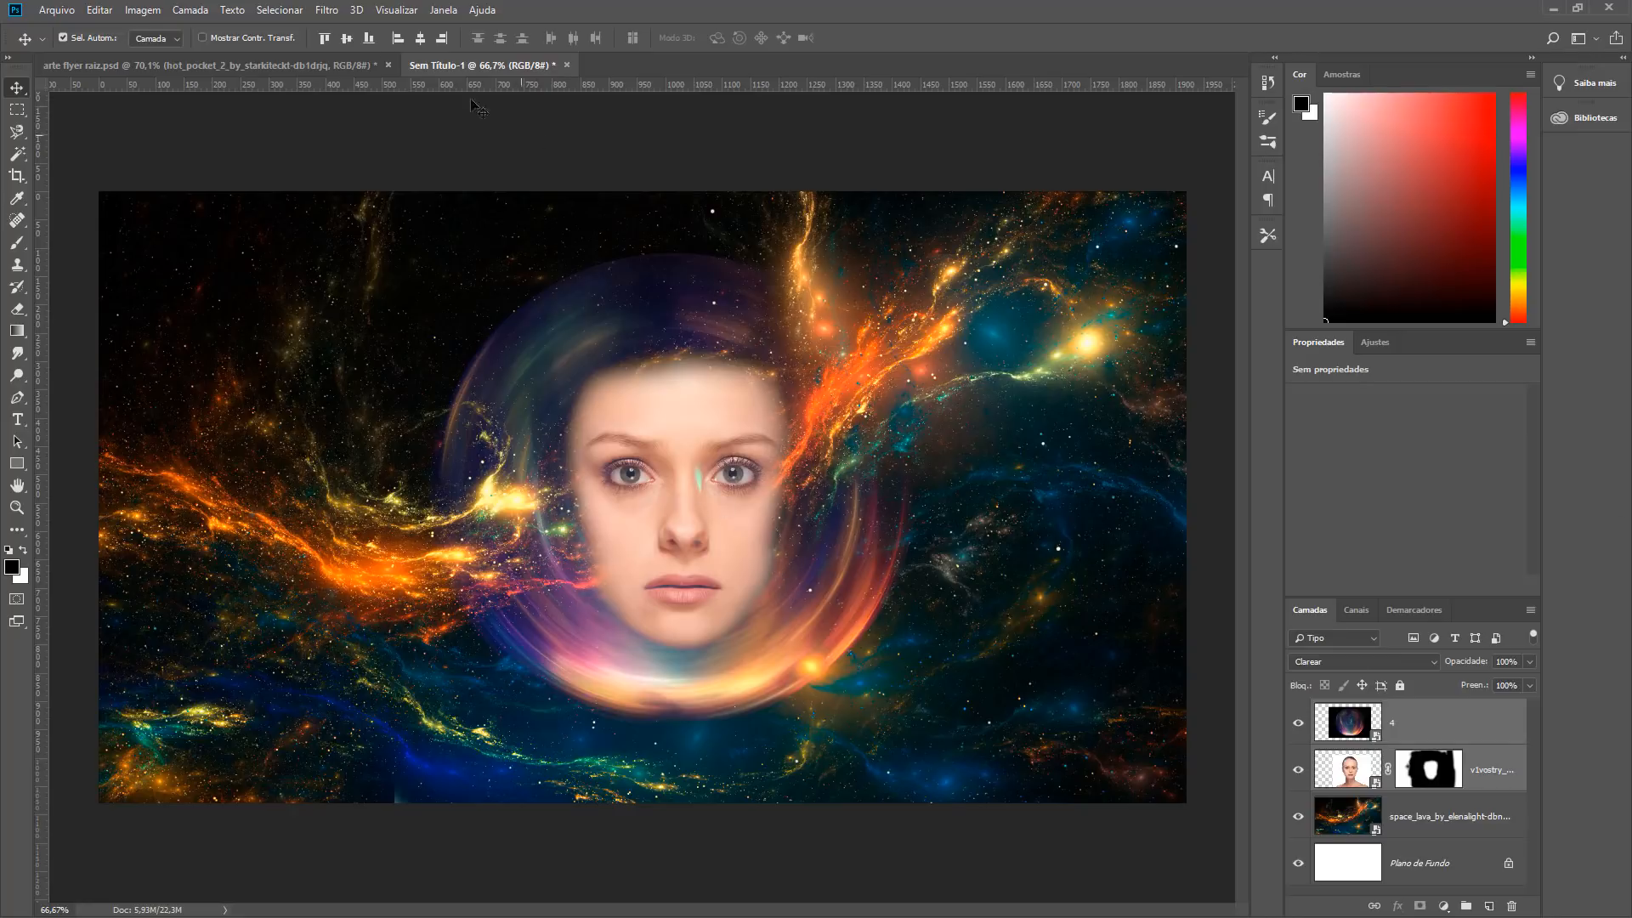
Step: Open hot_pocket_2_by_starkiteckt-db1drjq.png from the Tutoriais agosto de 2018 folder without colour management
left_click(370, 66)
left_click(469, 64)
left_click(56, 9)
mouse_move(99, 10)
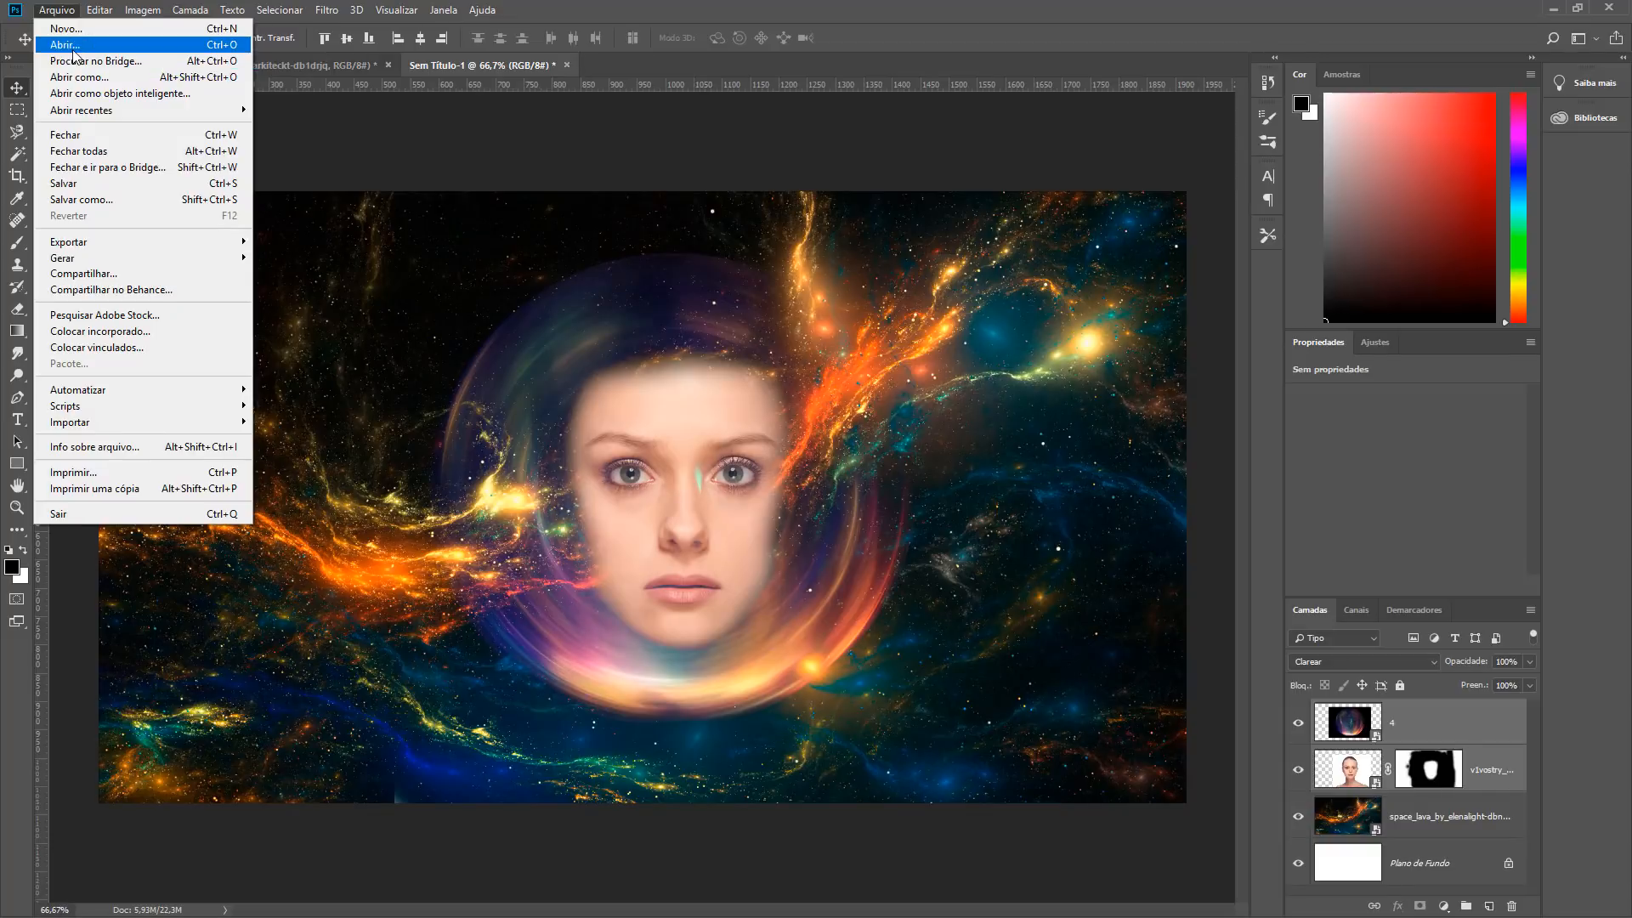
left_click(77, 45)
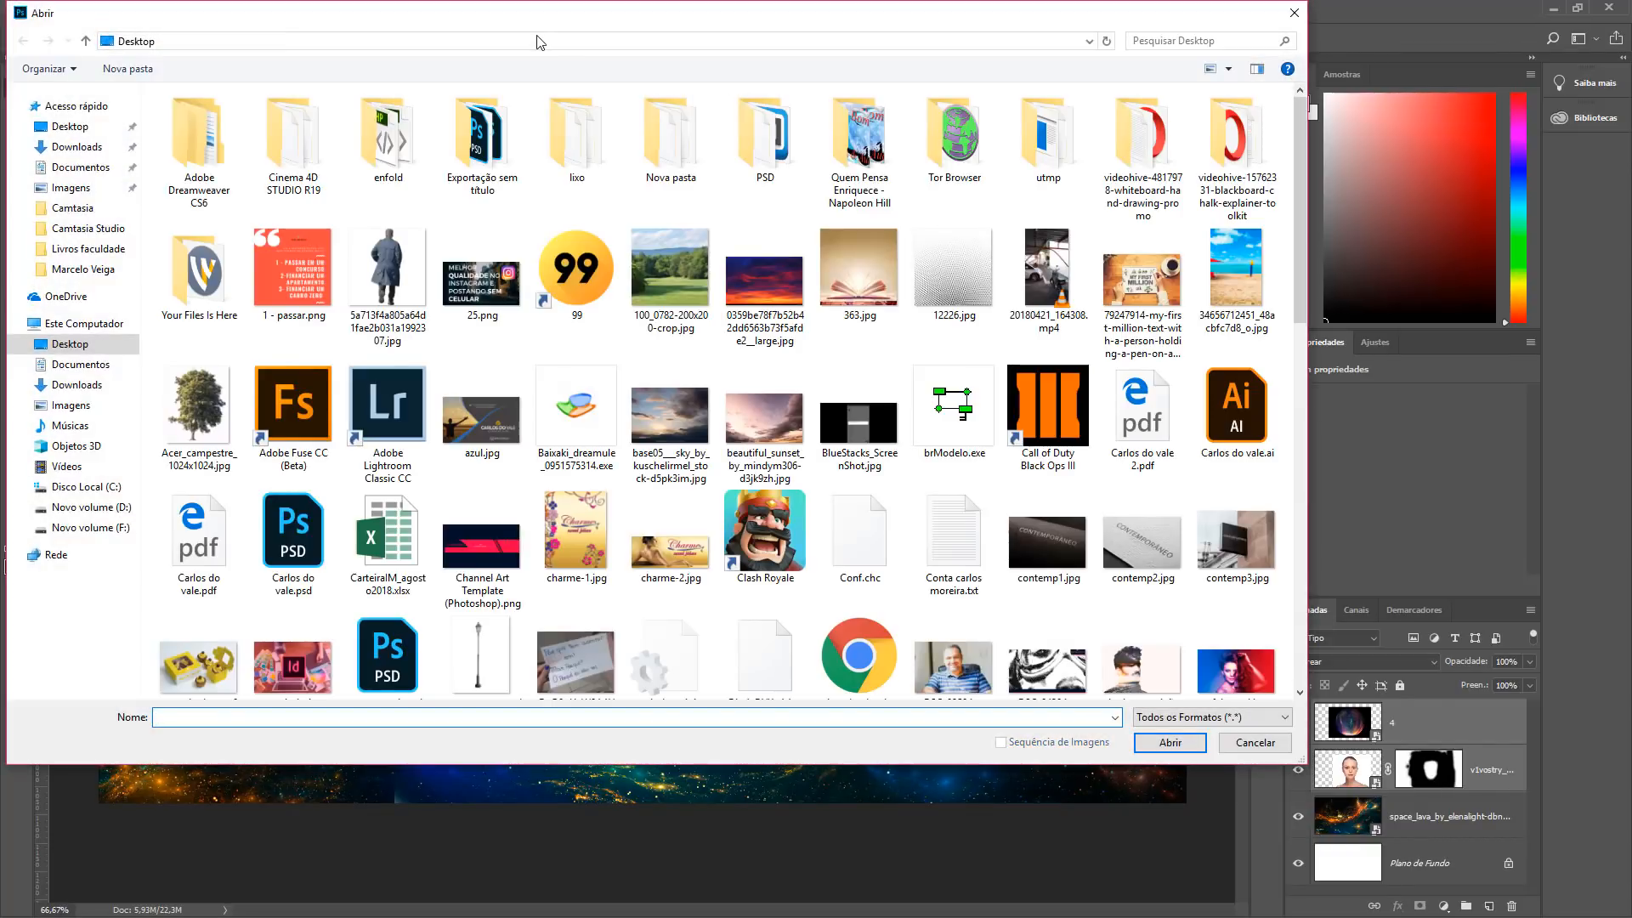
left_click(541, 41)
key("Return")
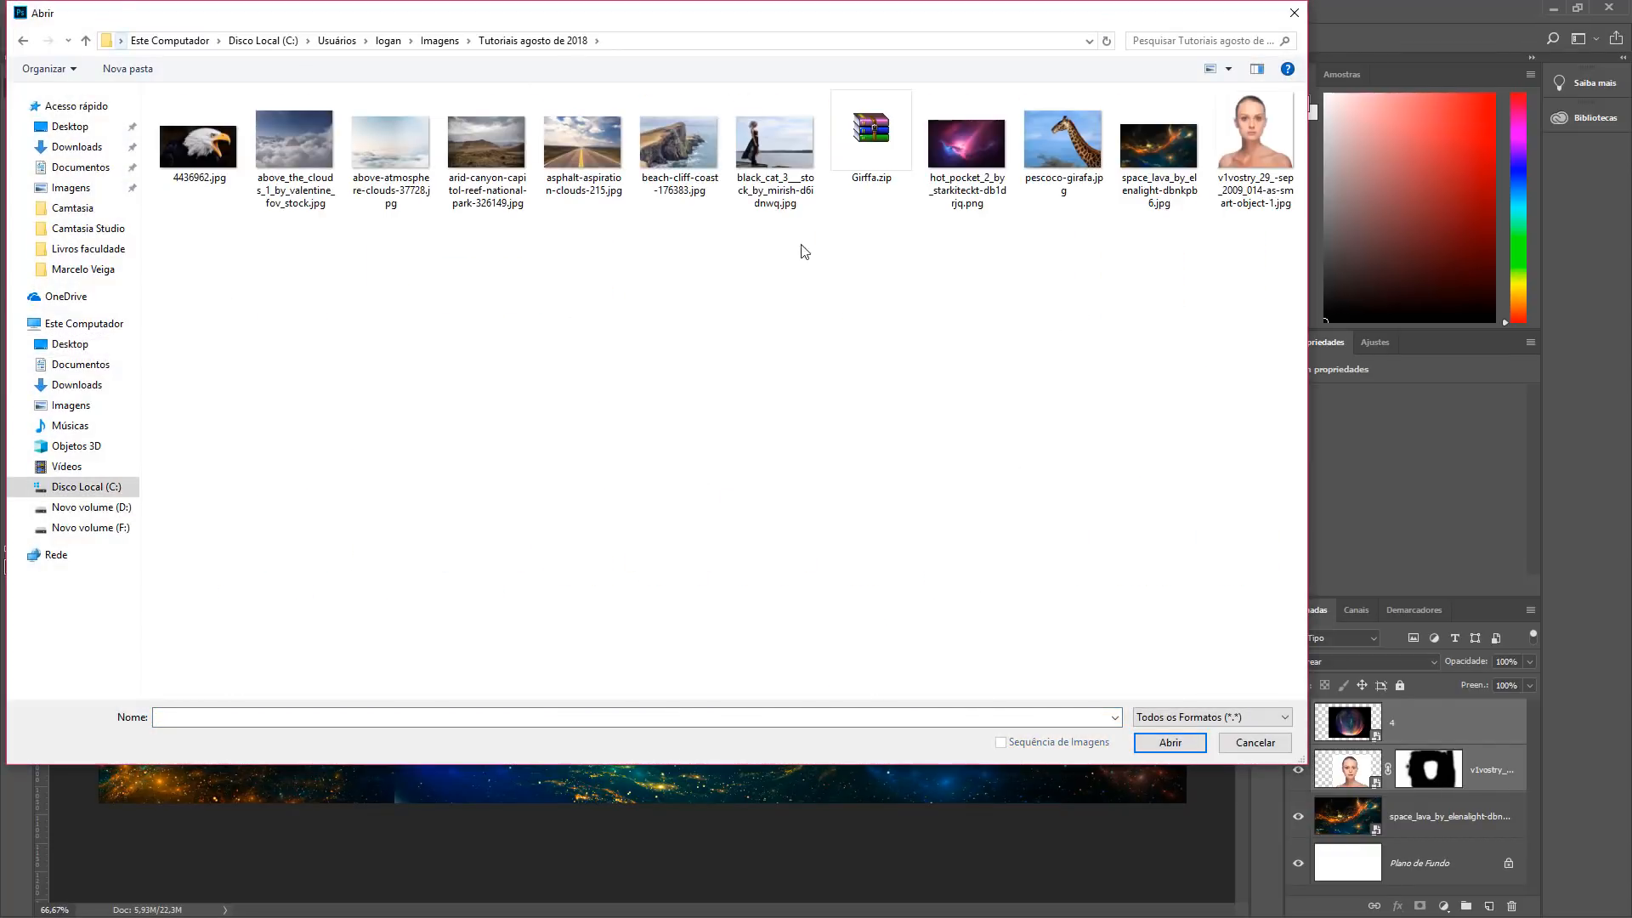
double_click(959, 159)
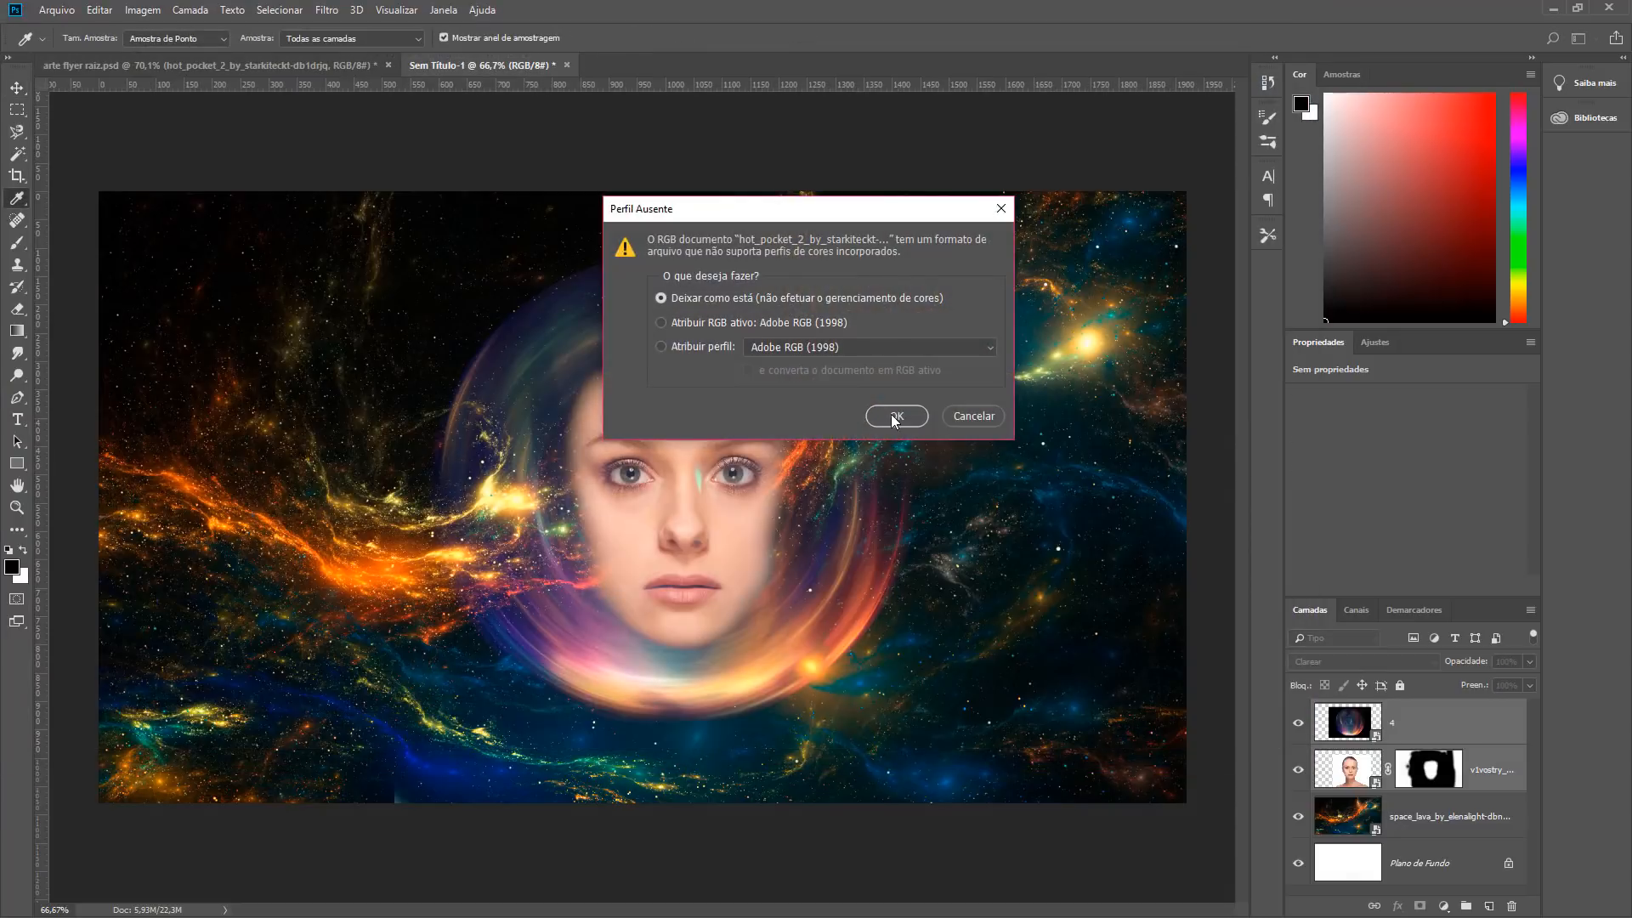
left_click(890, 415)
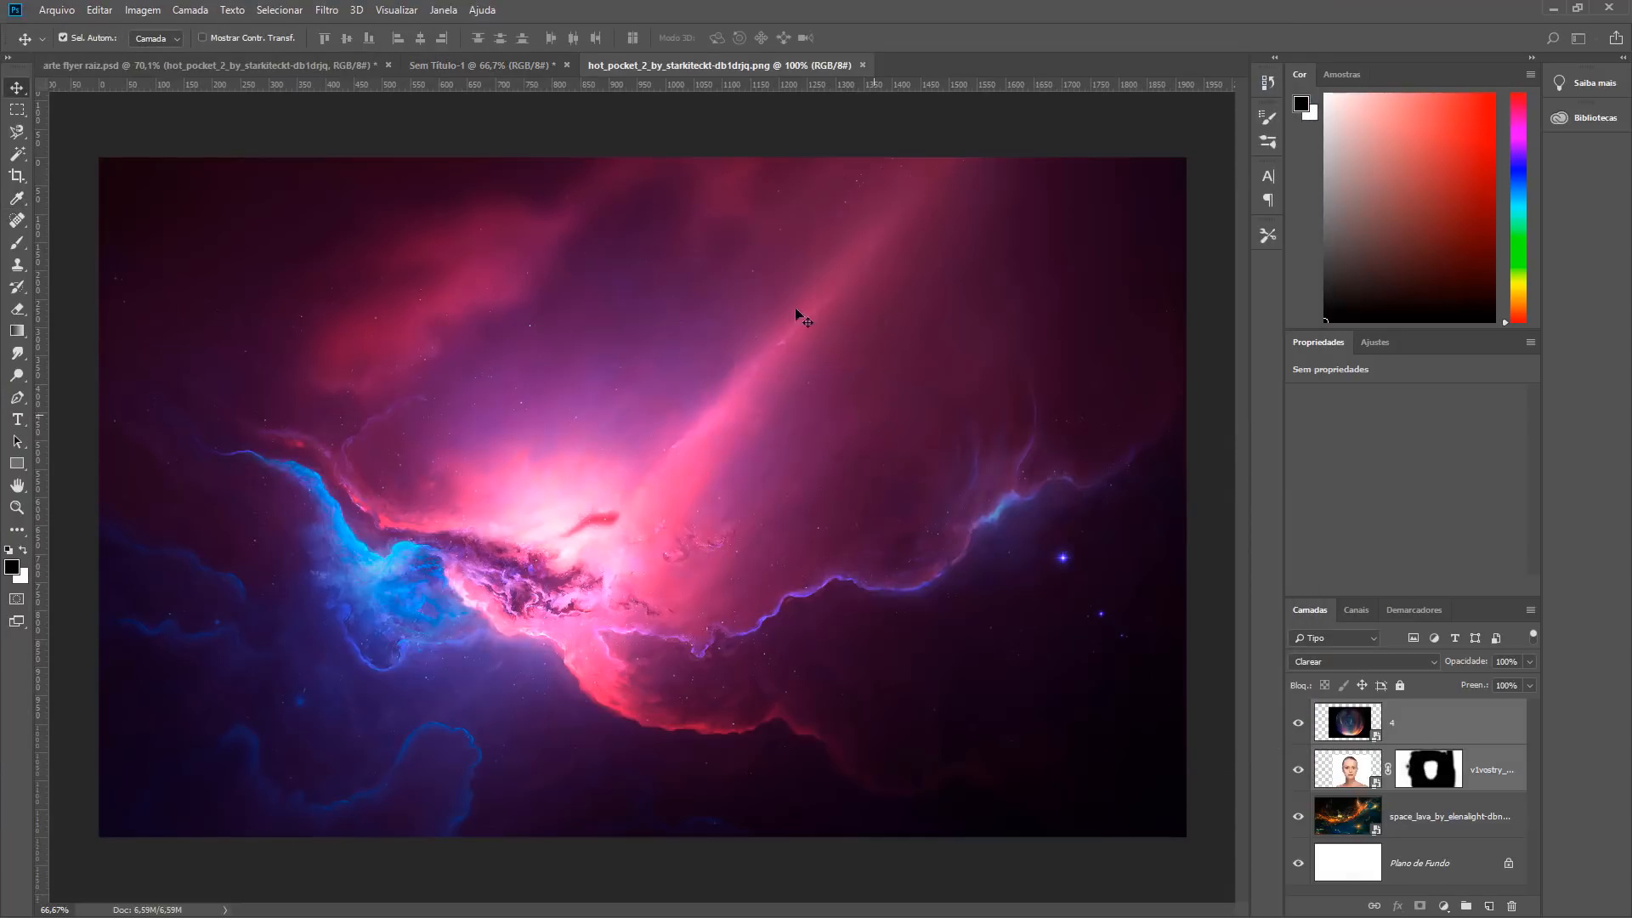
Step: Float the hot_pocket_2 image in its own window, copy it into the untitled document and close that window
left_click_drag(672, 66, 787, 194)
left_click_drag(999, 365, 497, 446)
left_click_drag(1190, 197, 379, 231)
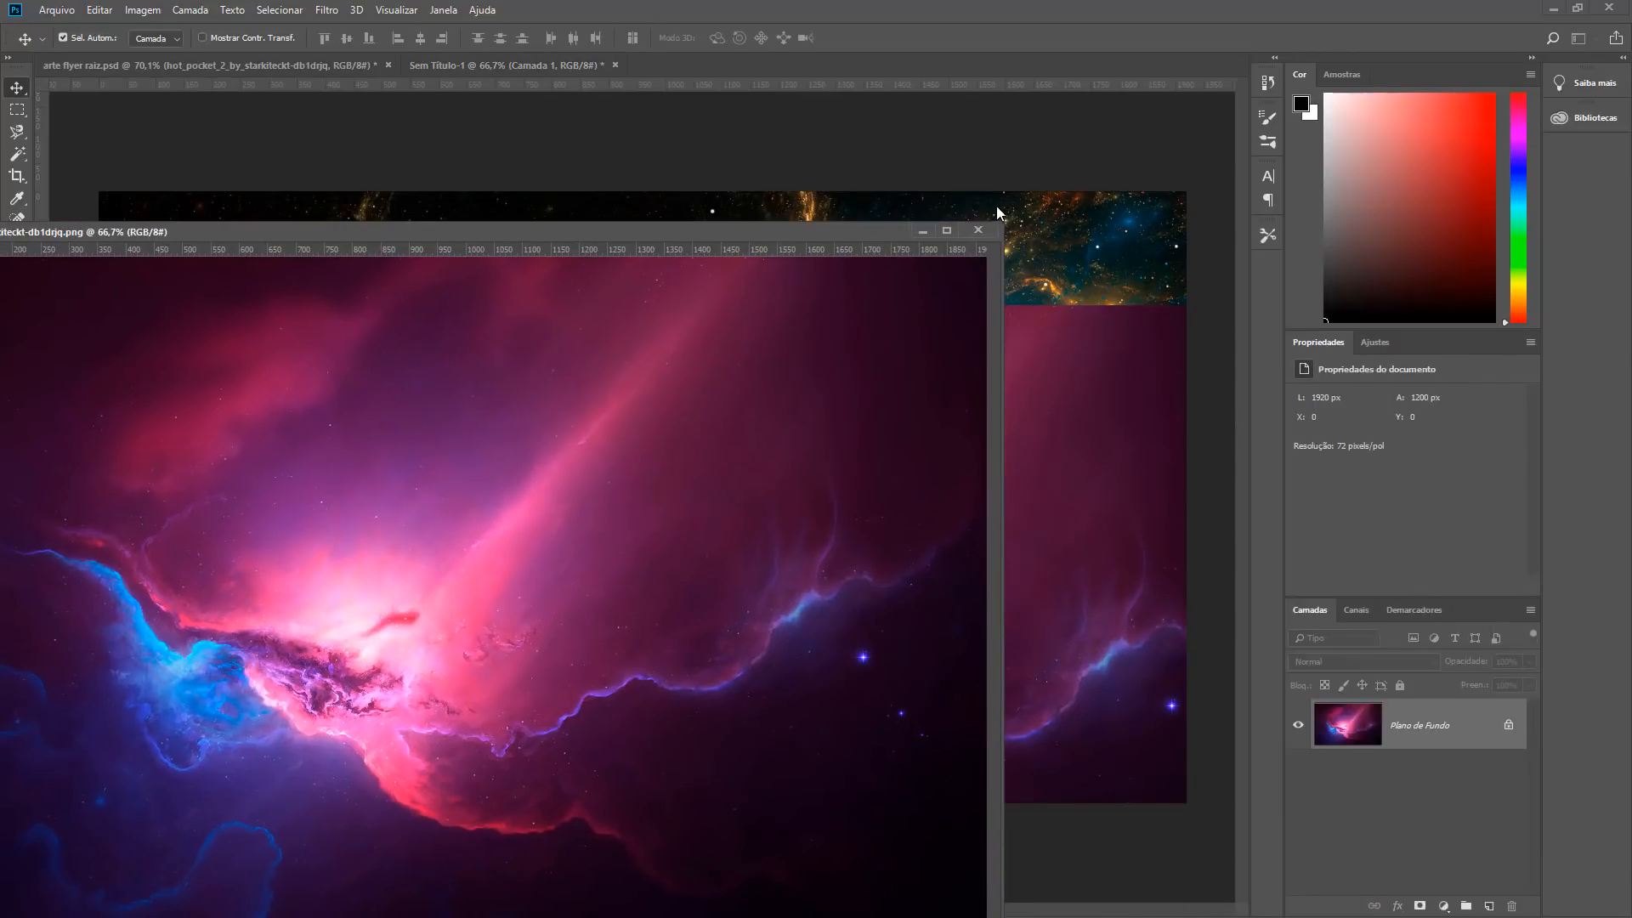
left_click(991, 231)
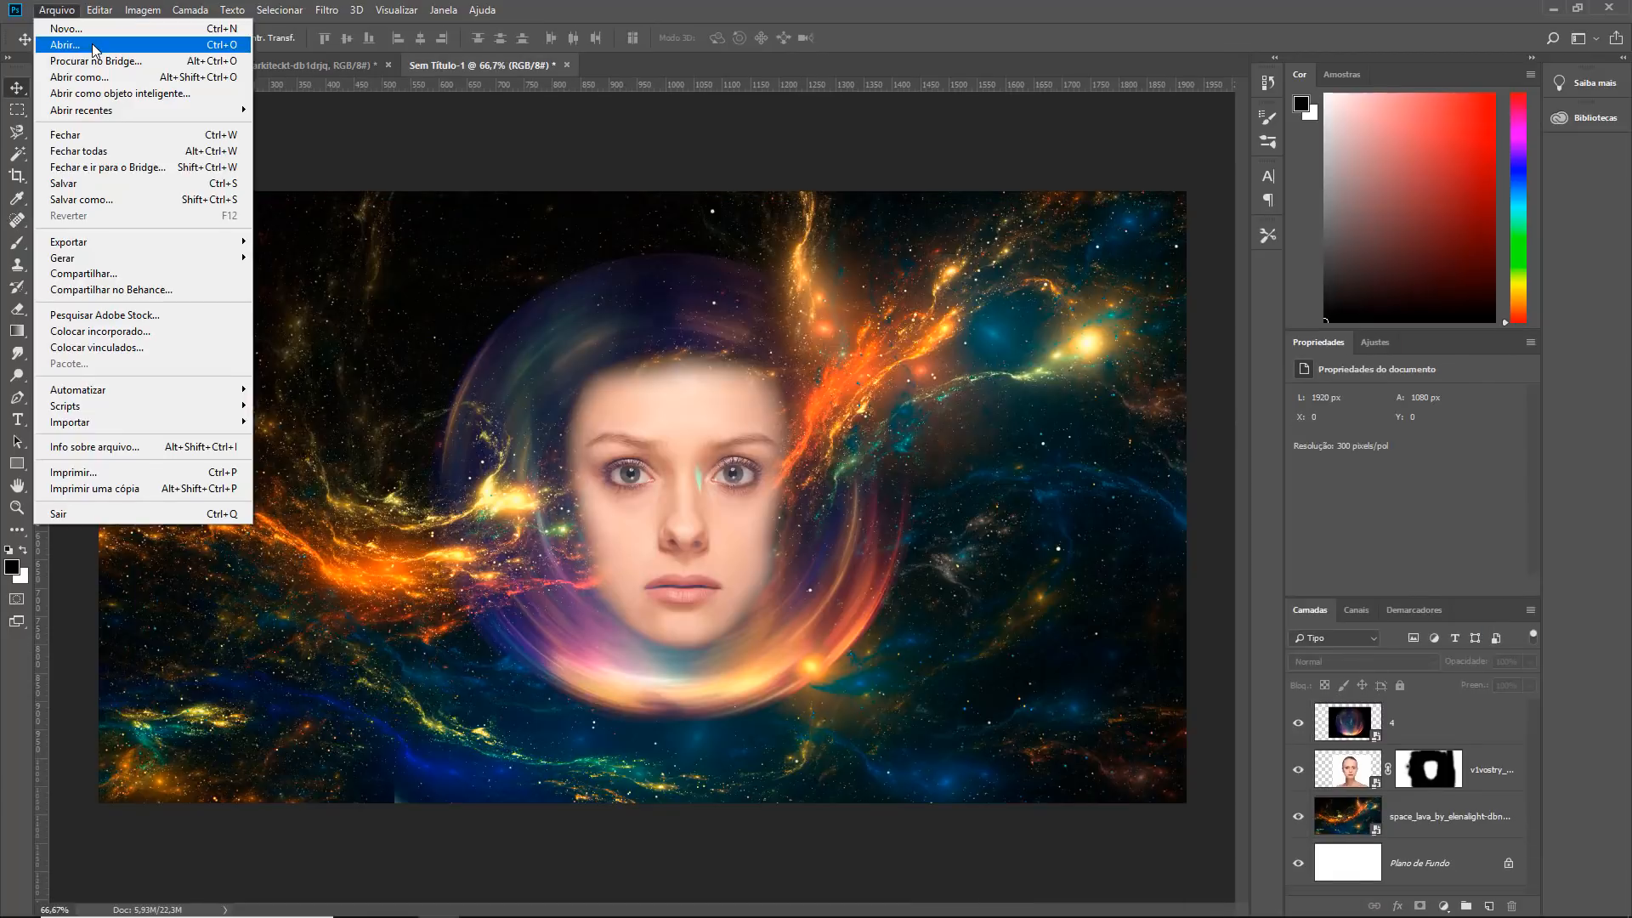
Step: Open hot_pocket_2_by_starkiteckt-db1drjq.png again, leaving its colour profile as is
left_click(94, 47)
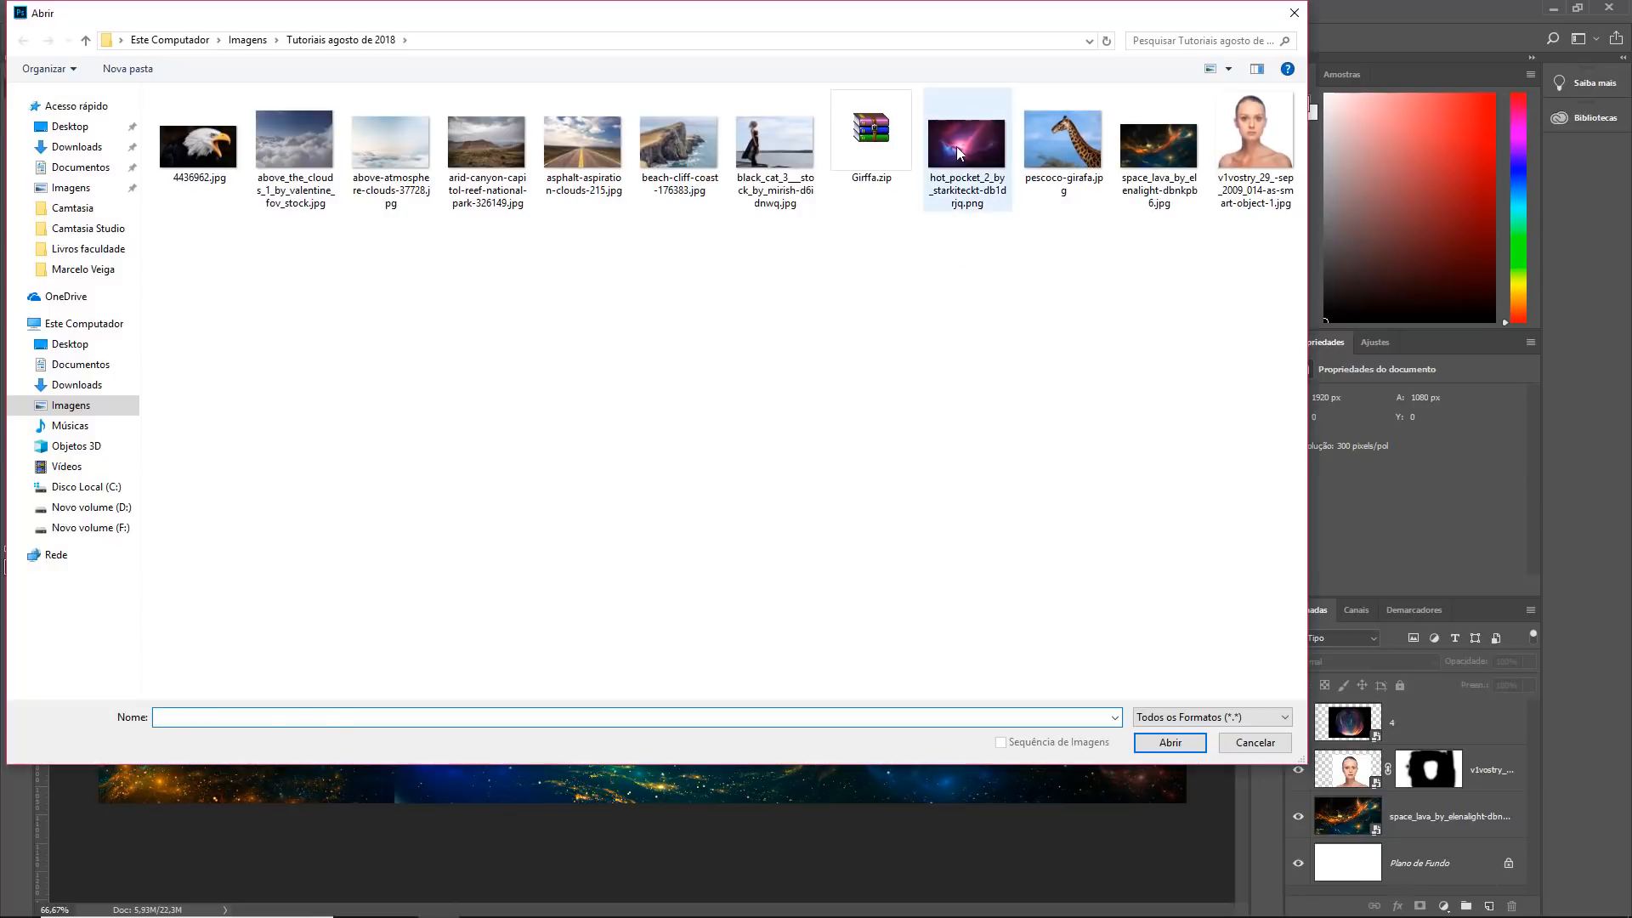
double_click(951, 153)
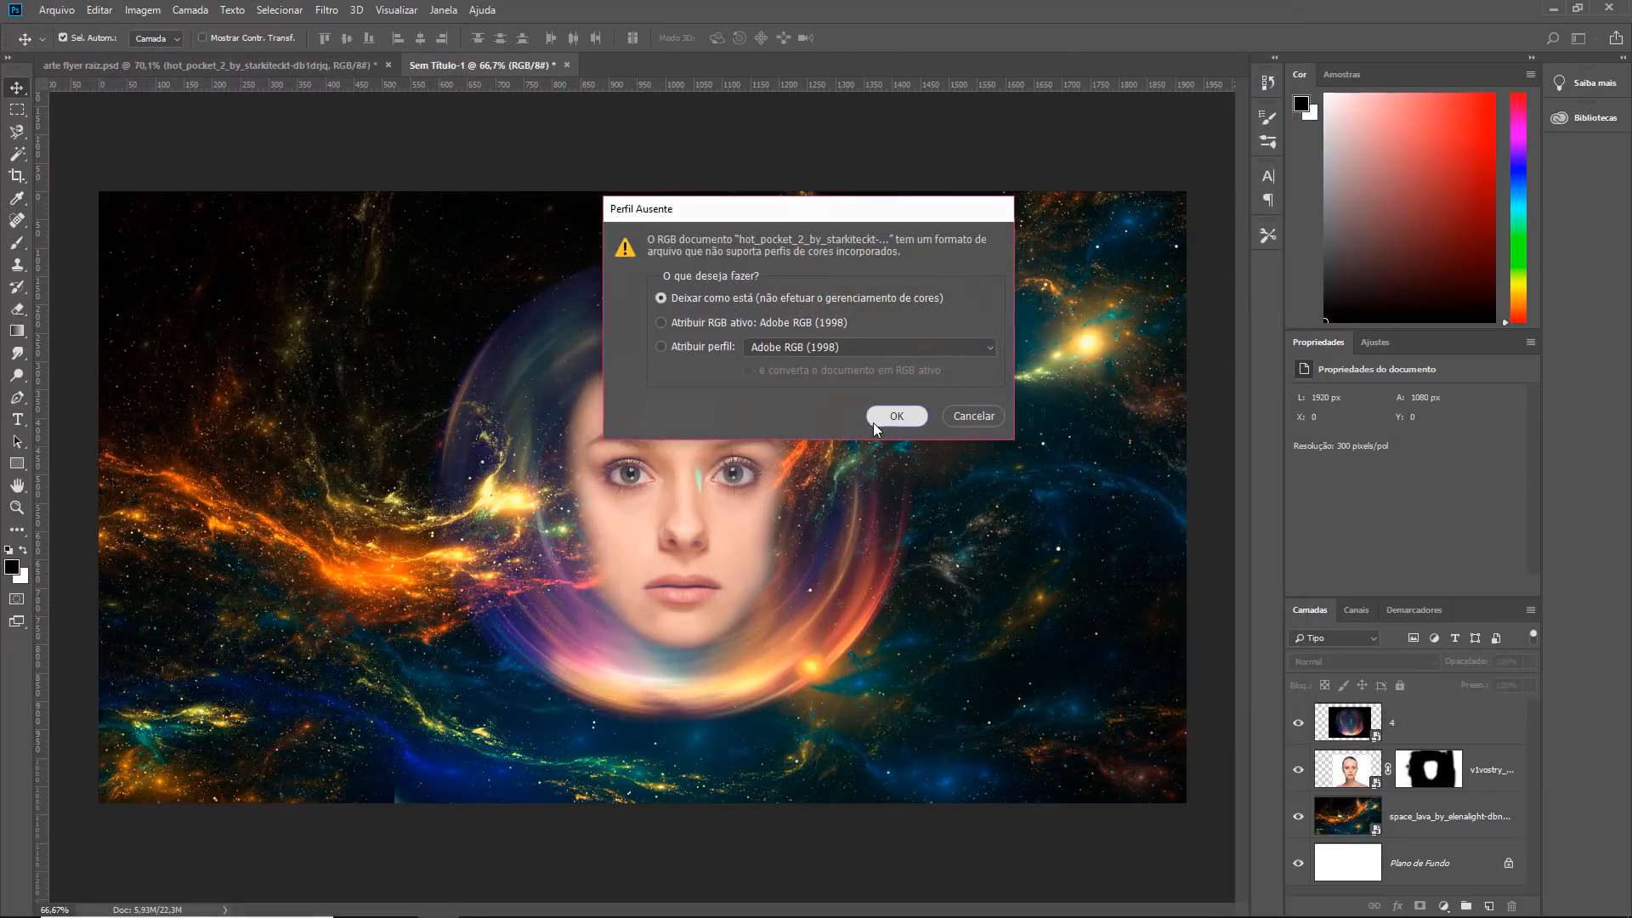
left_click(875, 418)
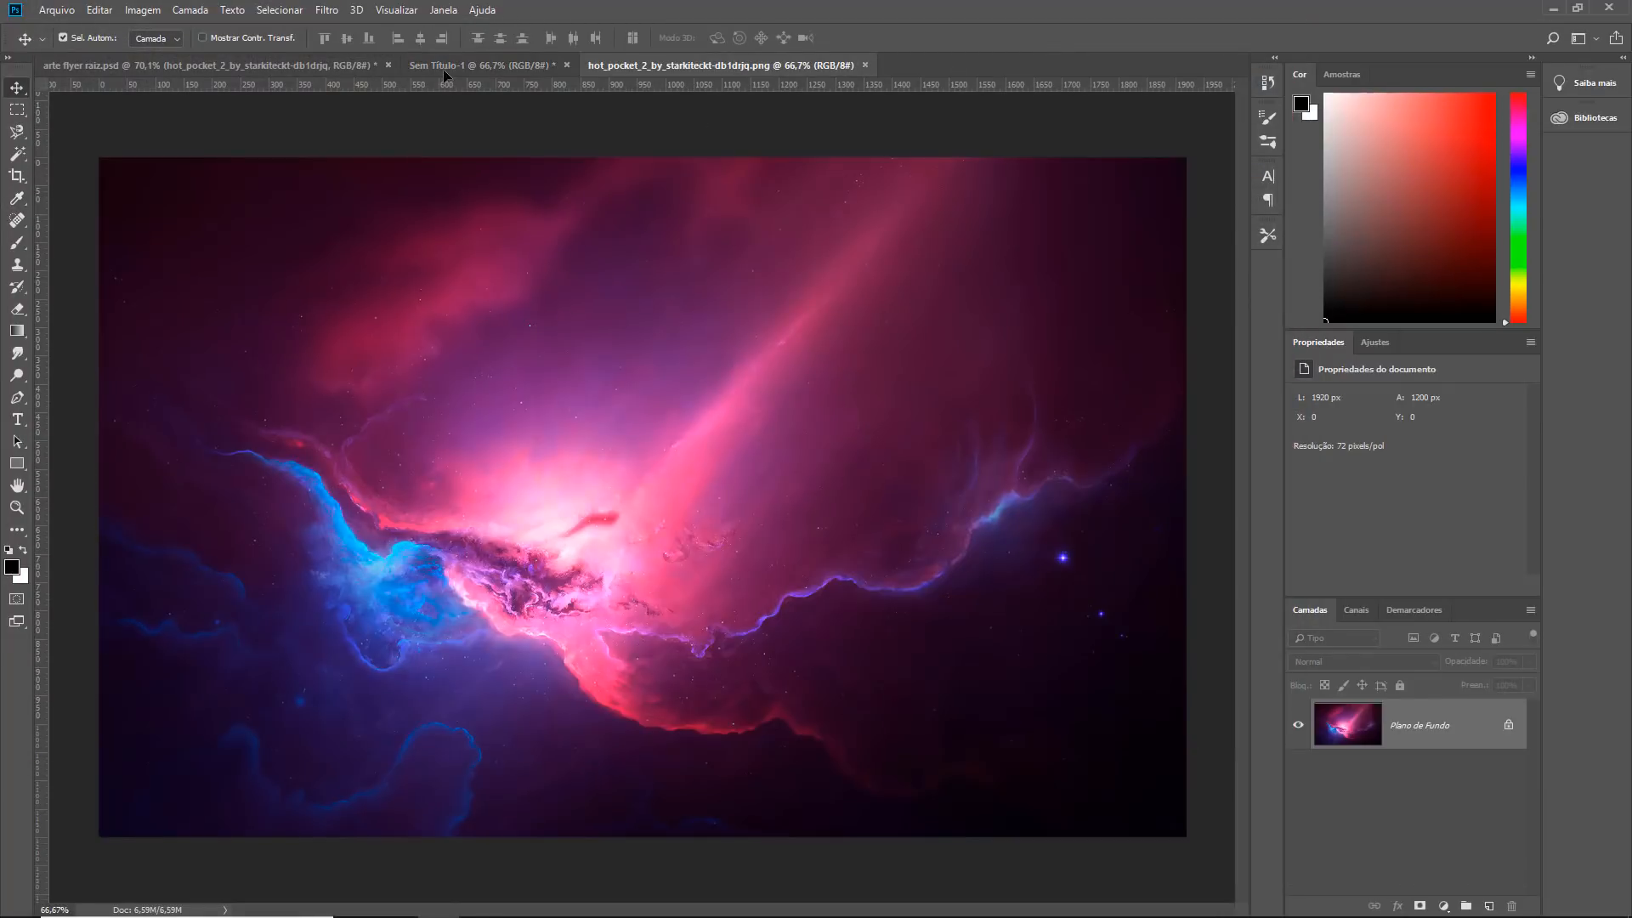
Step: Copy the hot_pocket_2 image into the untitled document at X 0 px, Y -104 px and blend it with Subexposição Linear (Adicionar)
left_click(466, 66)
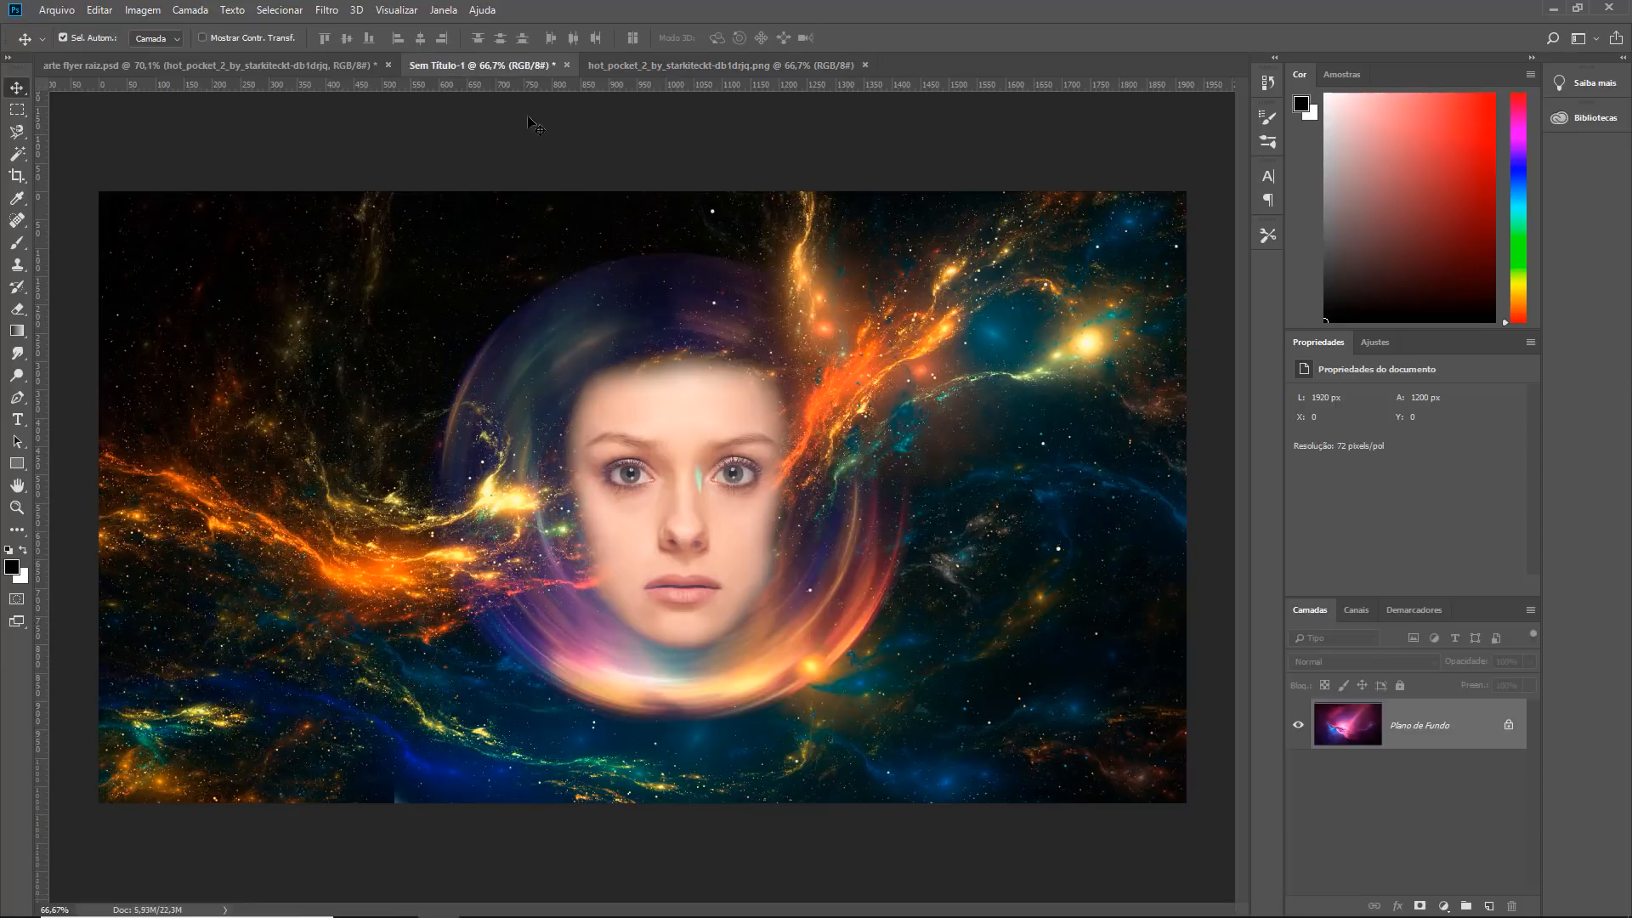
left_click(706, 68)
left_click_drag(512, 67, 562, 475)
left_click_drag(745, 395, 822, 397)
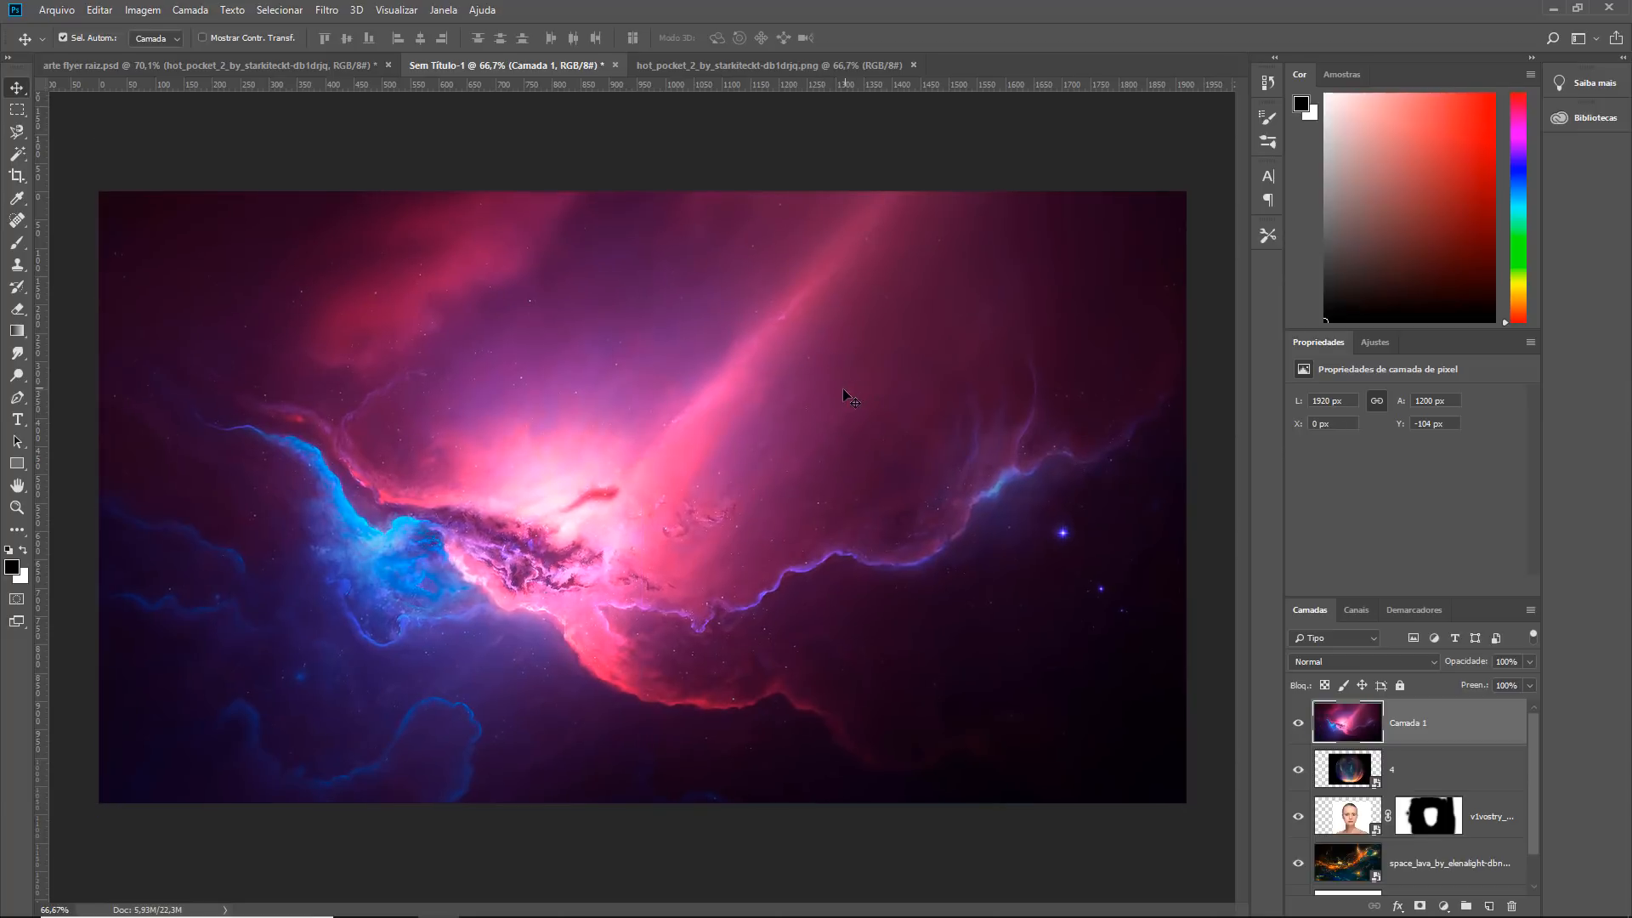
left_click(1361, 664)
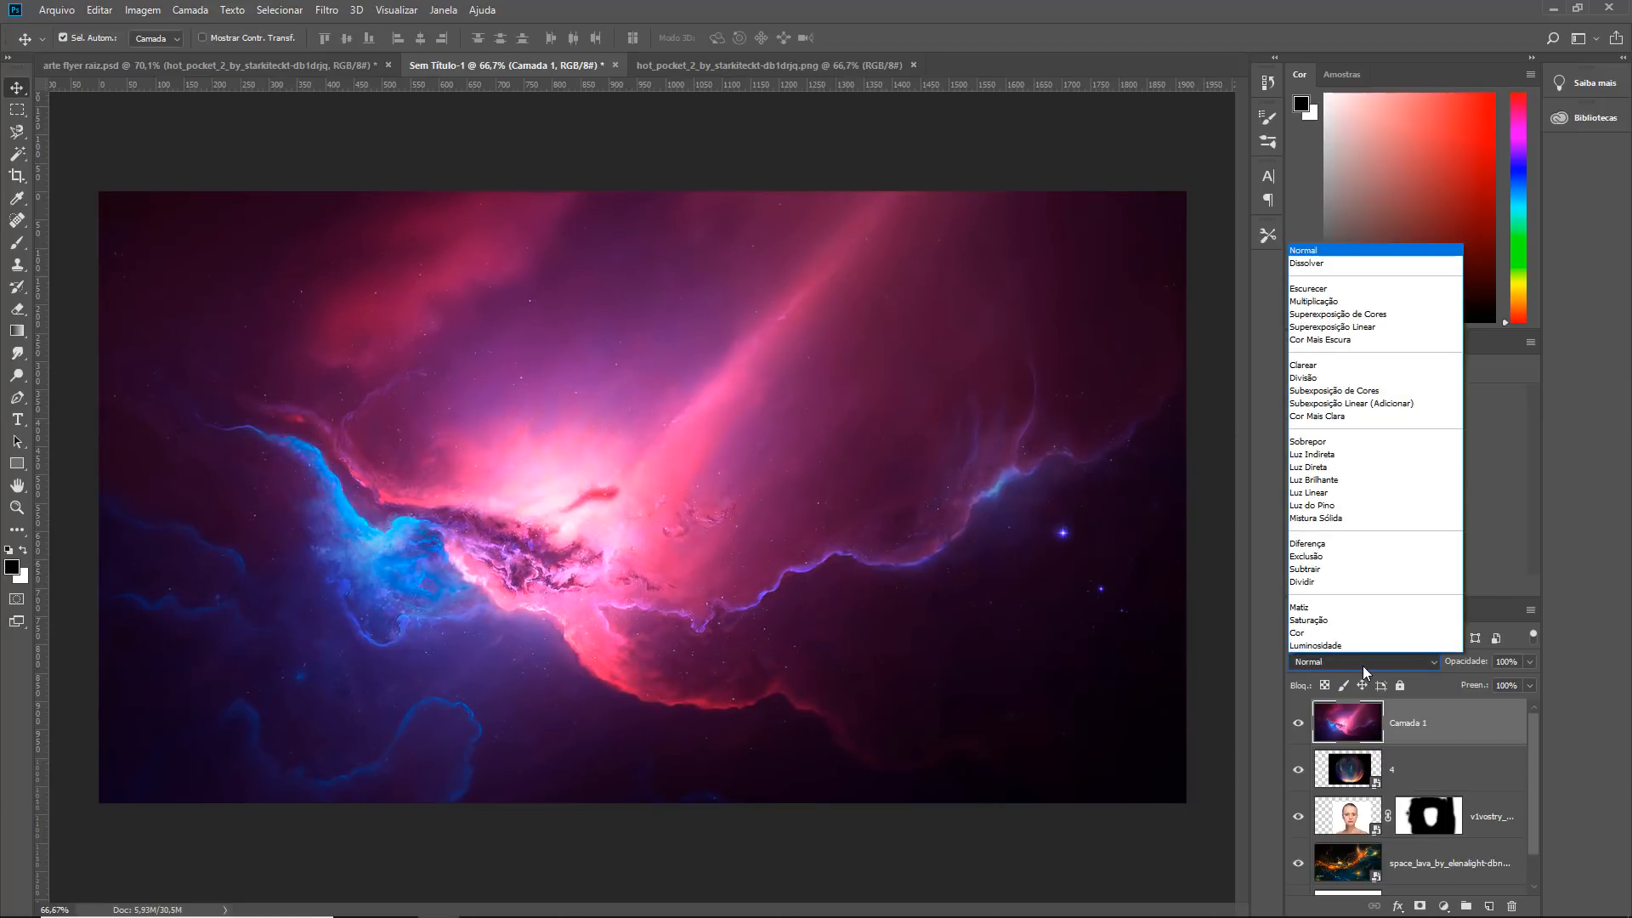
left_click(1364, 404)
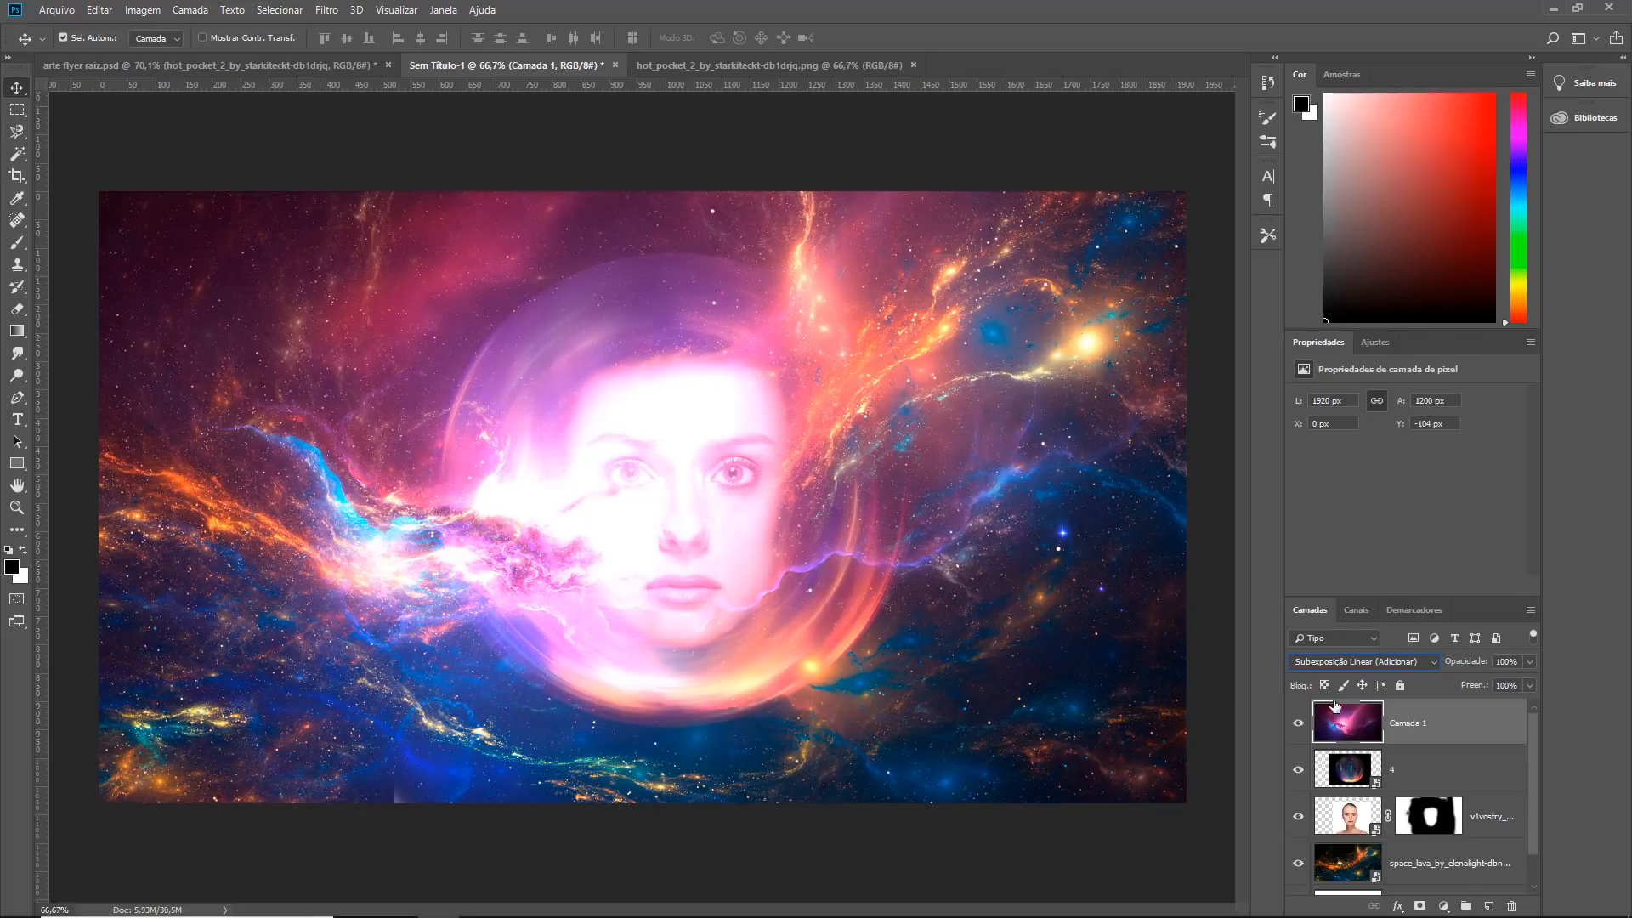
Step: Compare the Normal blend mode with Subexposição Linear (Adicionar) on the Camada 1 nebula layer
left_click(1363, 668)
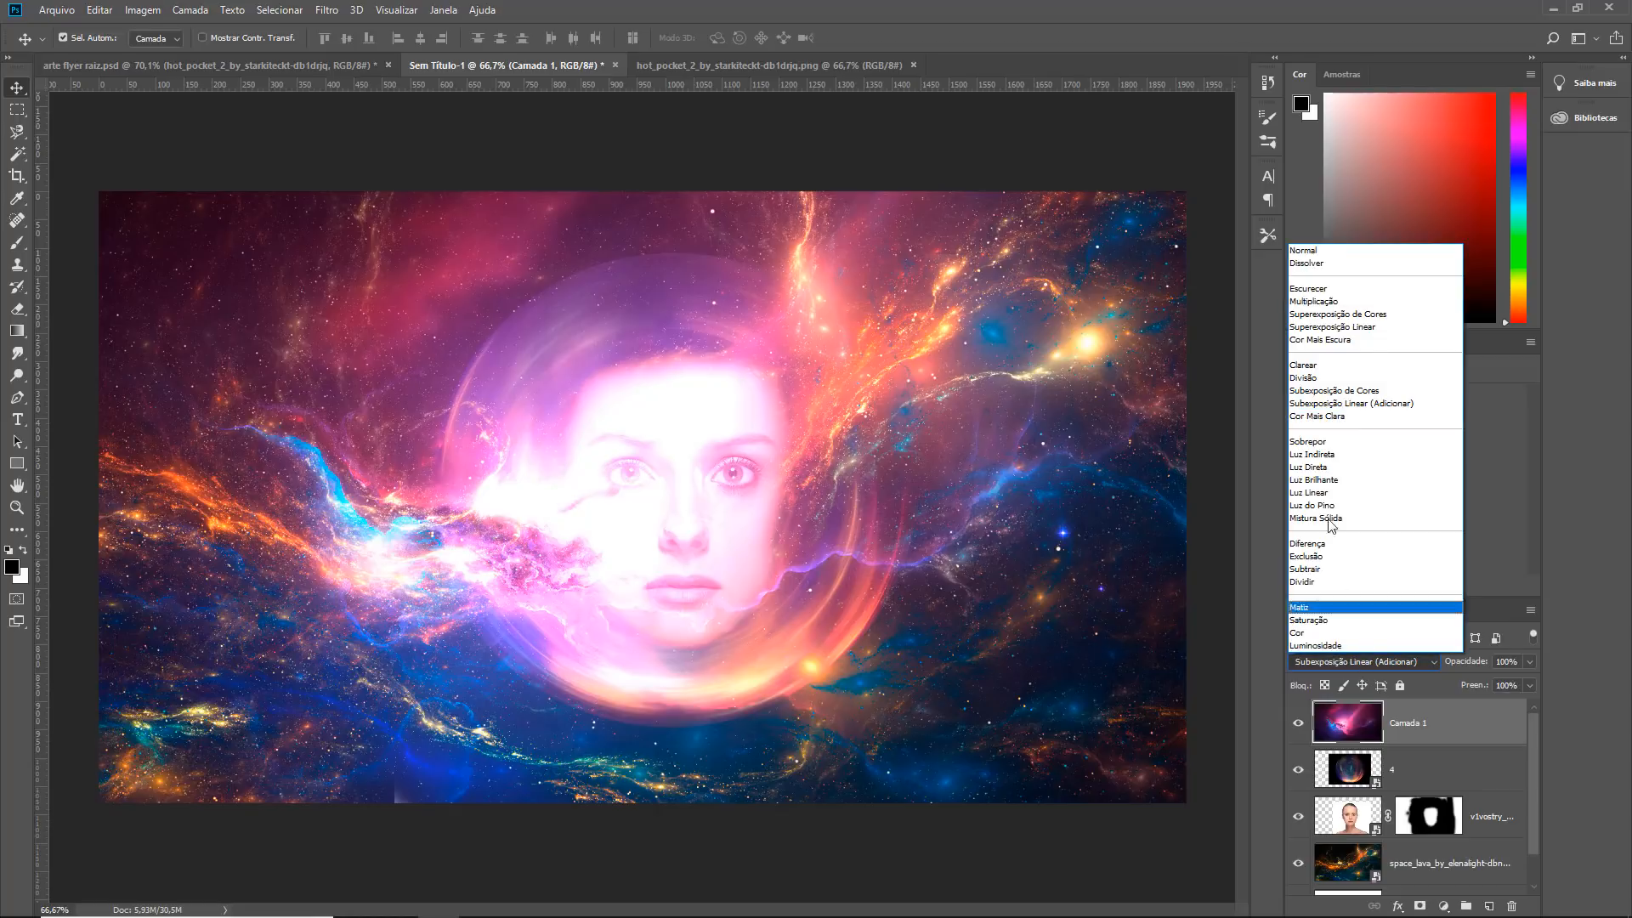
left_click(1315, 250)
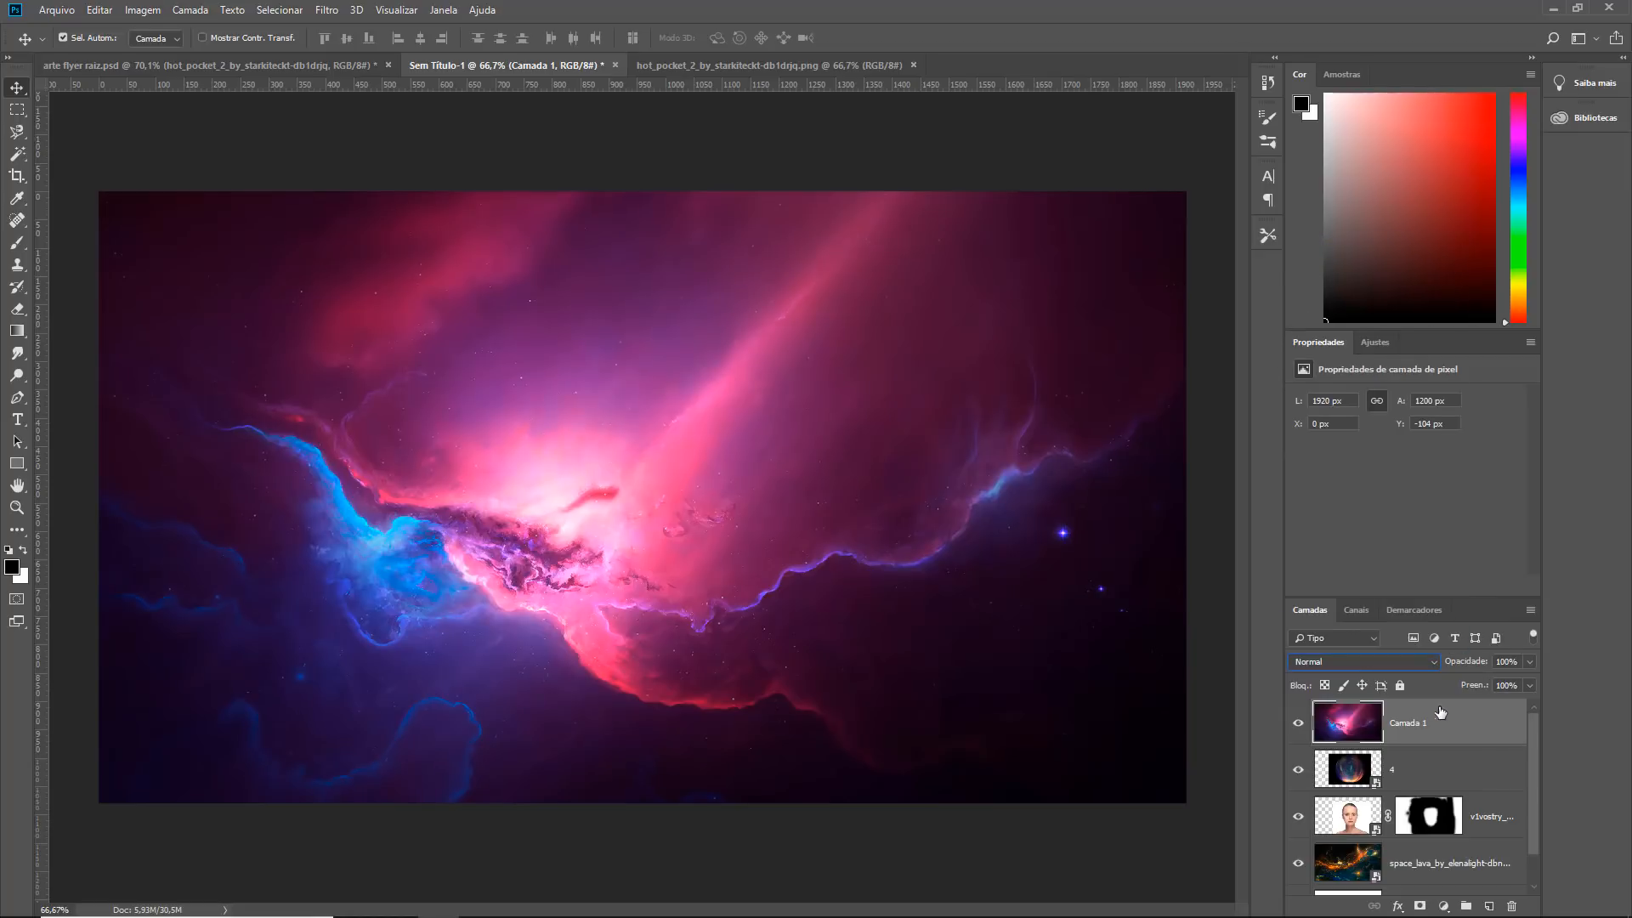
left_click(1375, 665)
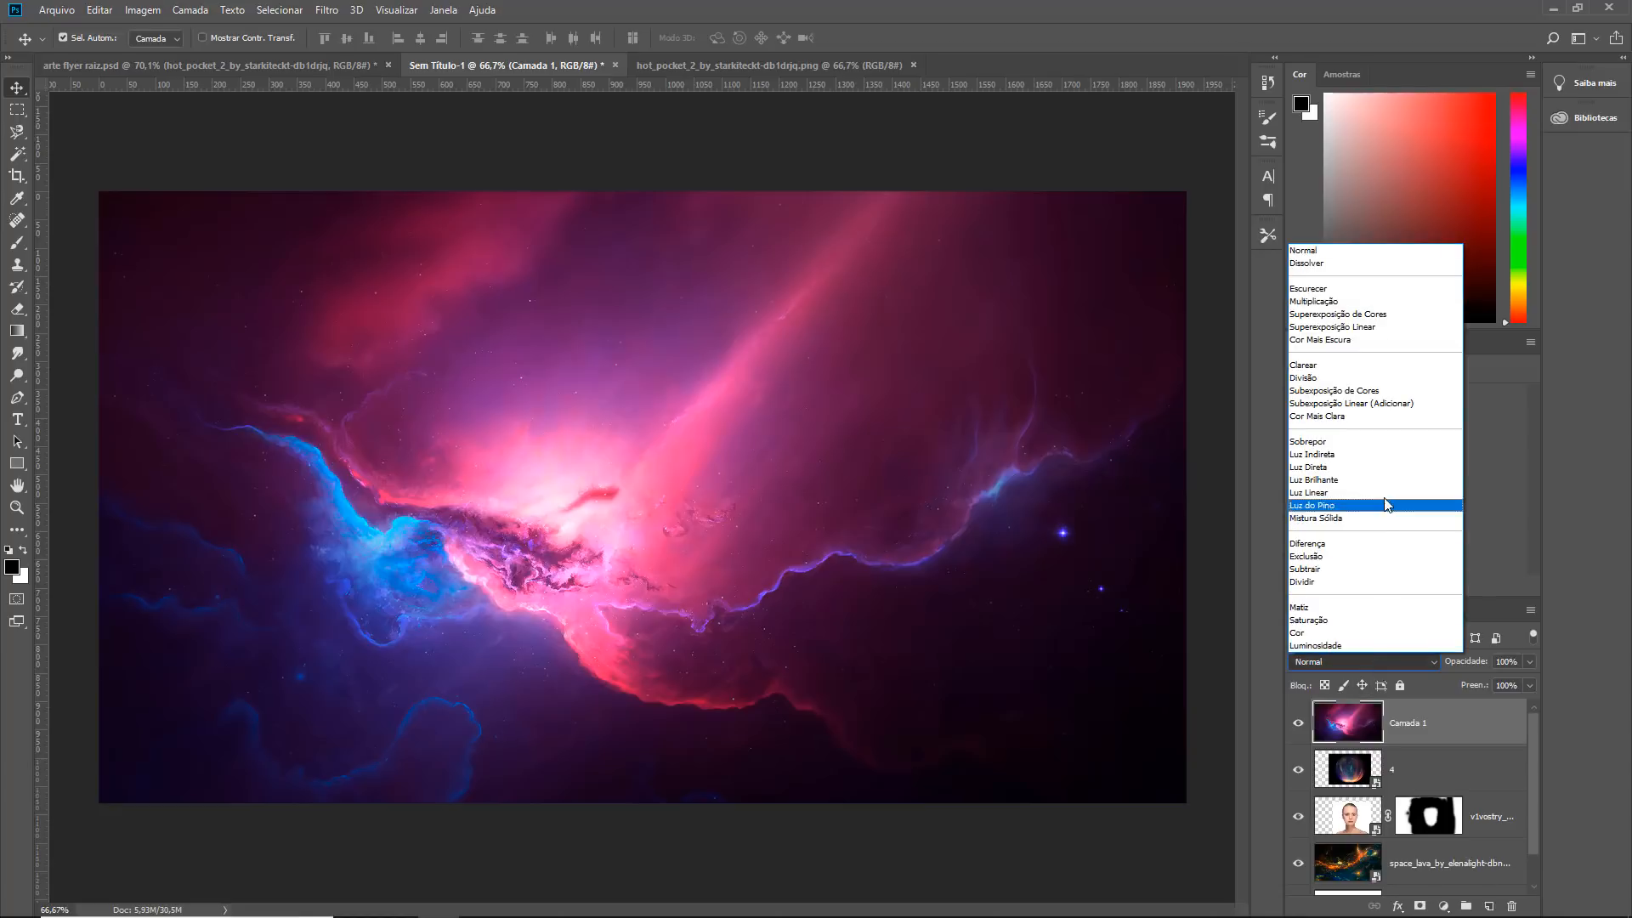
left_click(1383, 406)
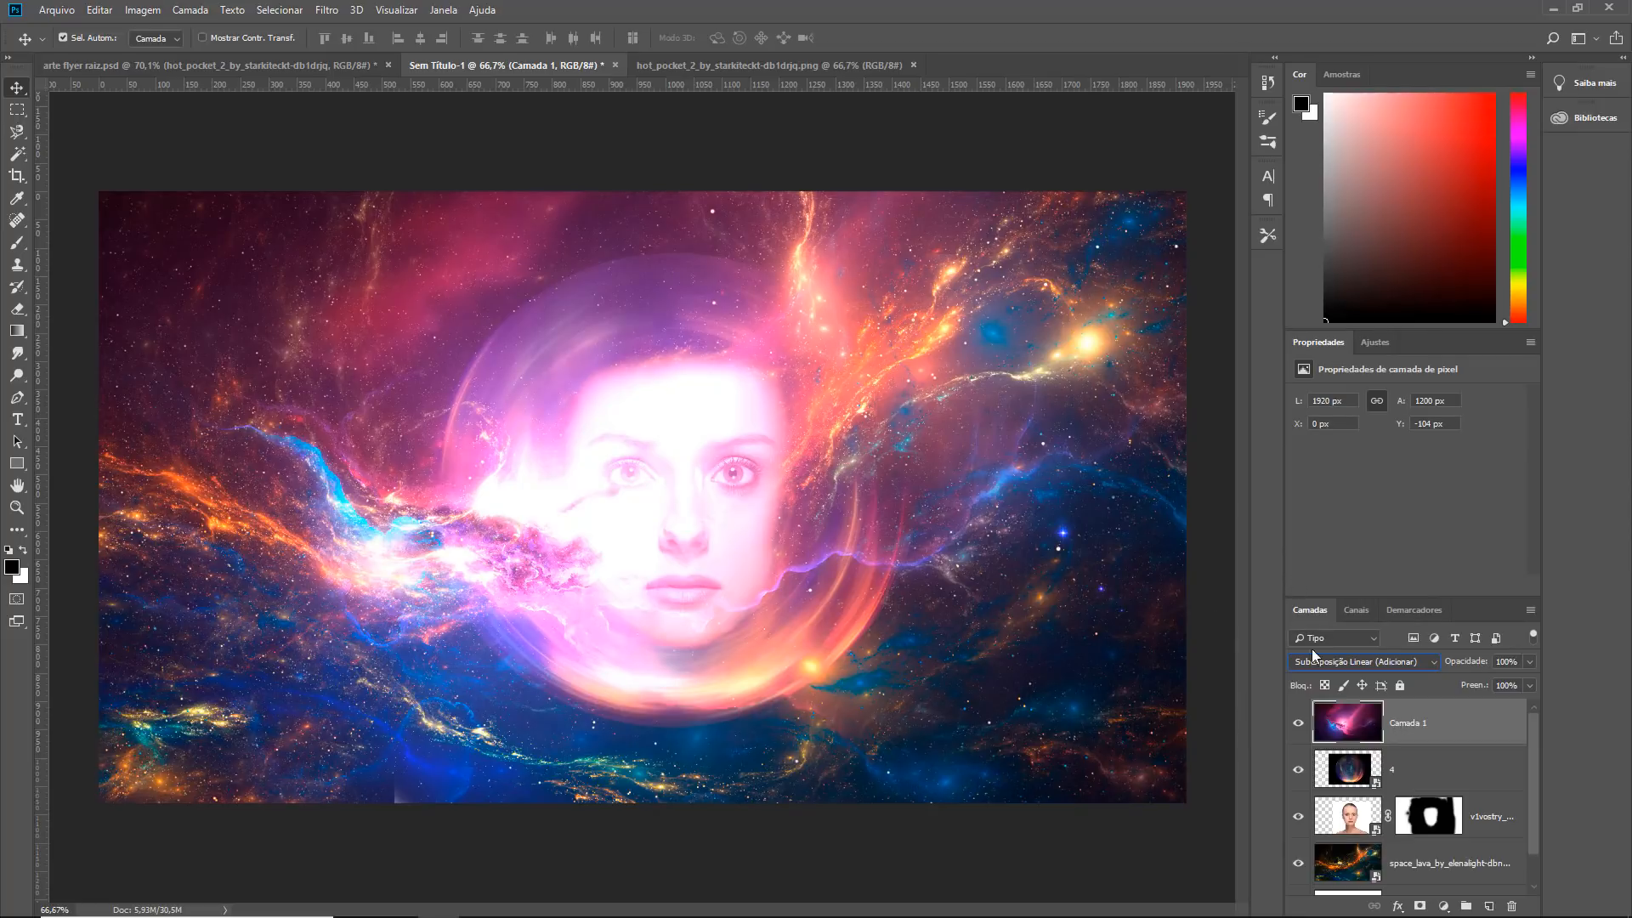
Step: Try the darkening blend modes from Escurecer through Superexposição Linear on Camada 1, then return it to Normal
left_click(1356, 663)
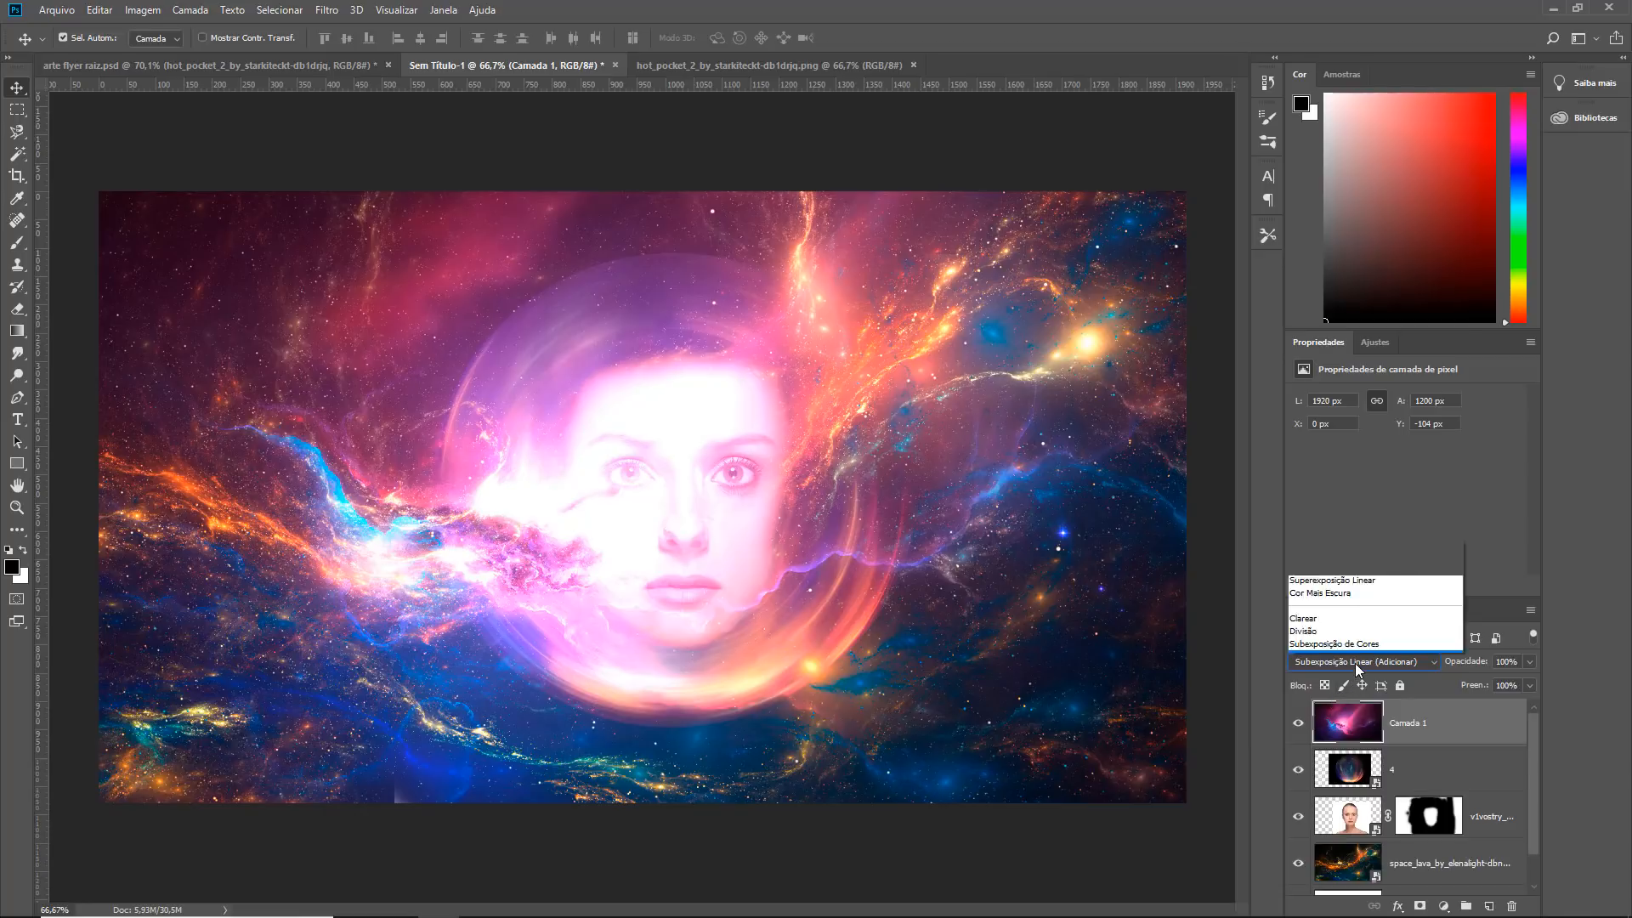
left_click(1325, 291)
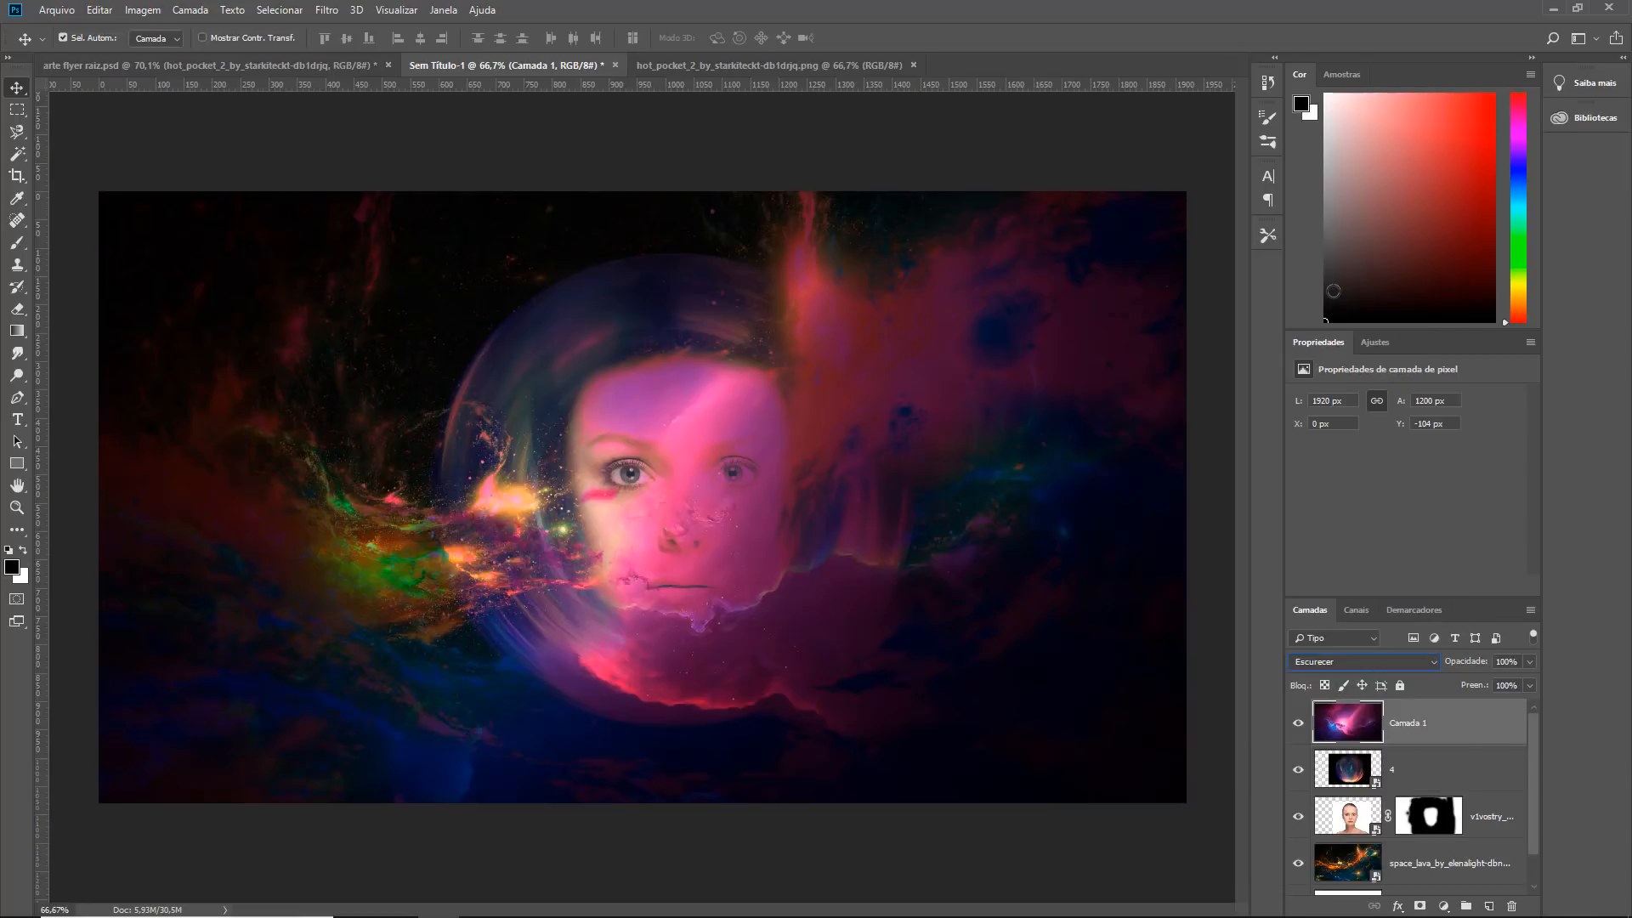
key("Down")
key("Down")
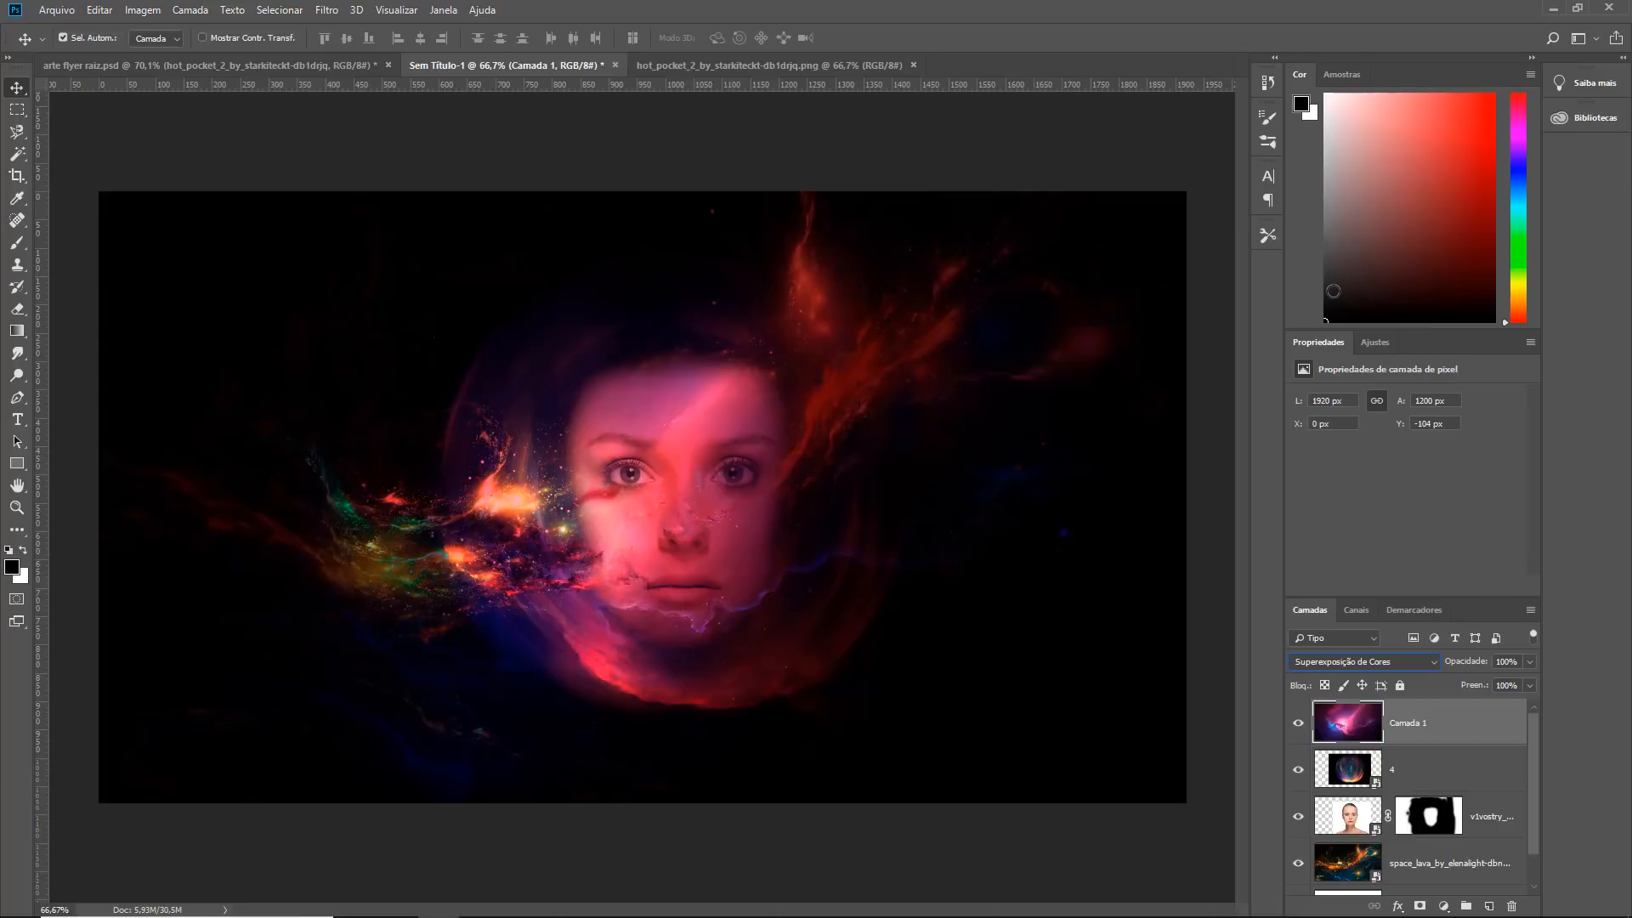
key("Down")
key("Up")
key("Down")
key("Down")
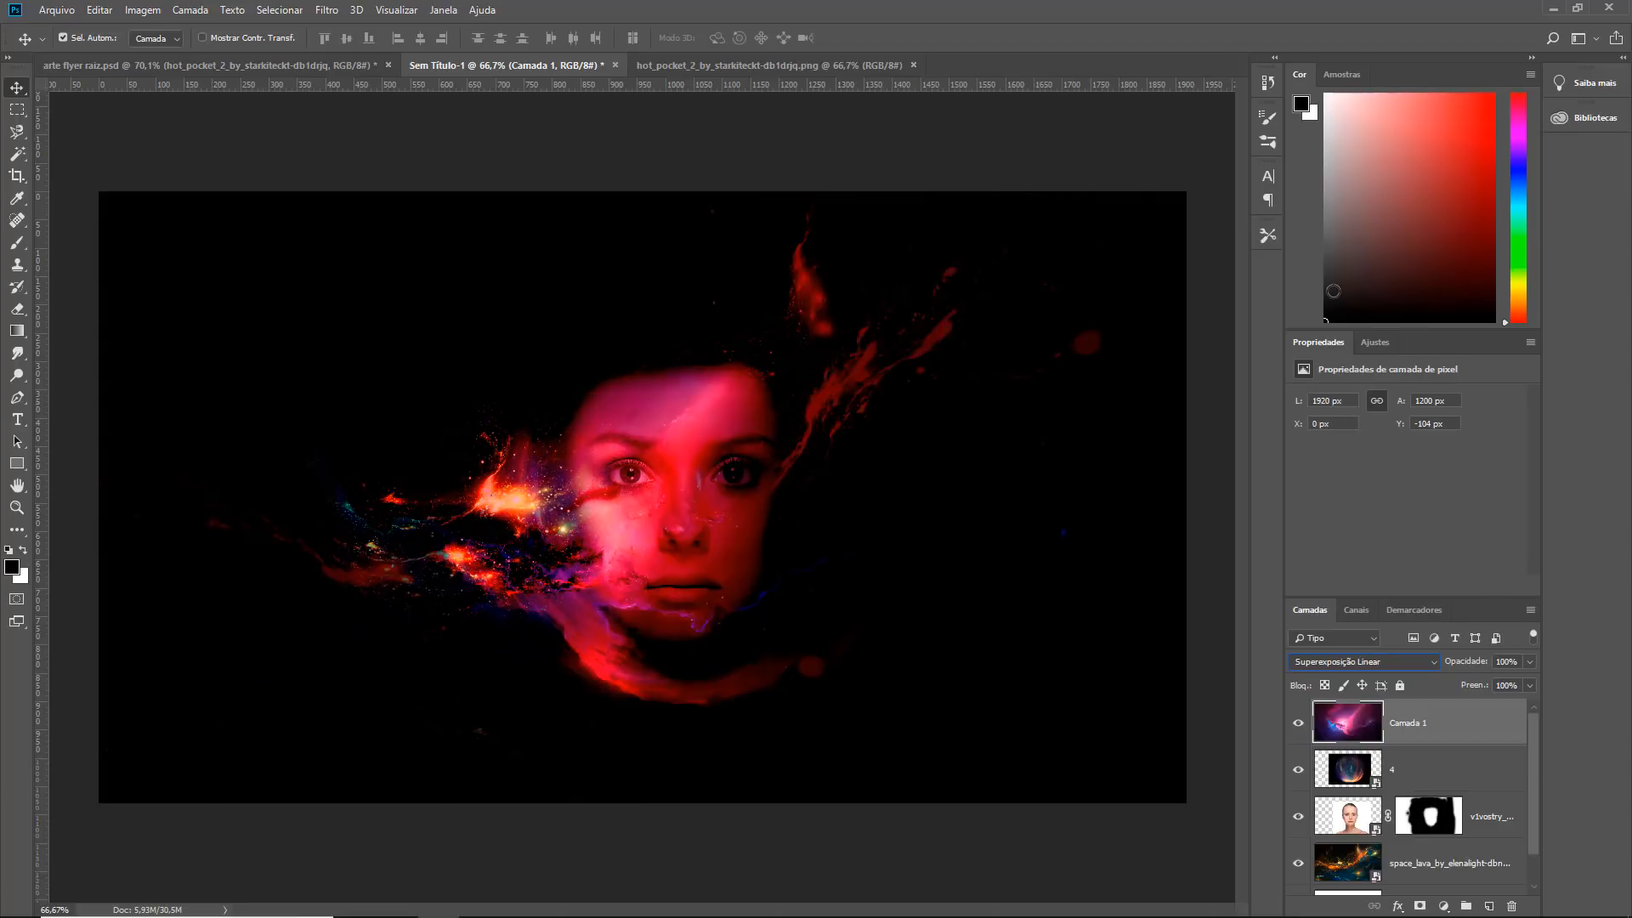
key("Down")
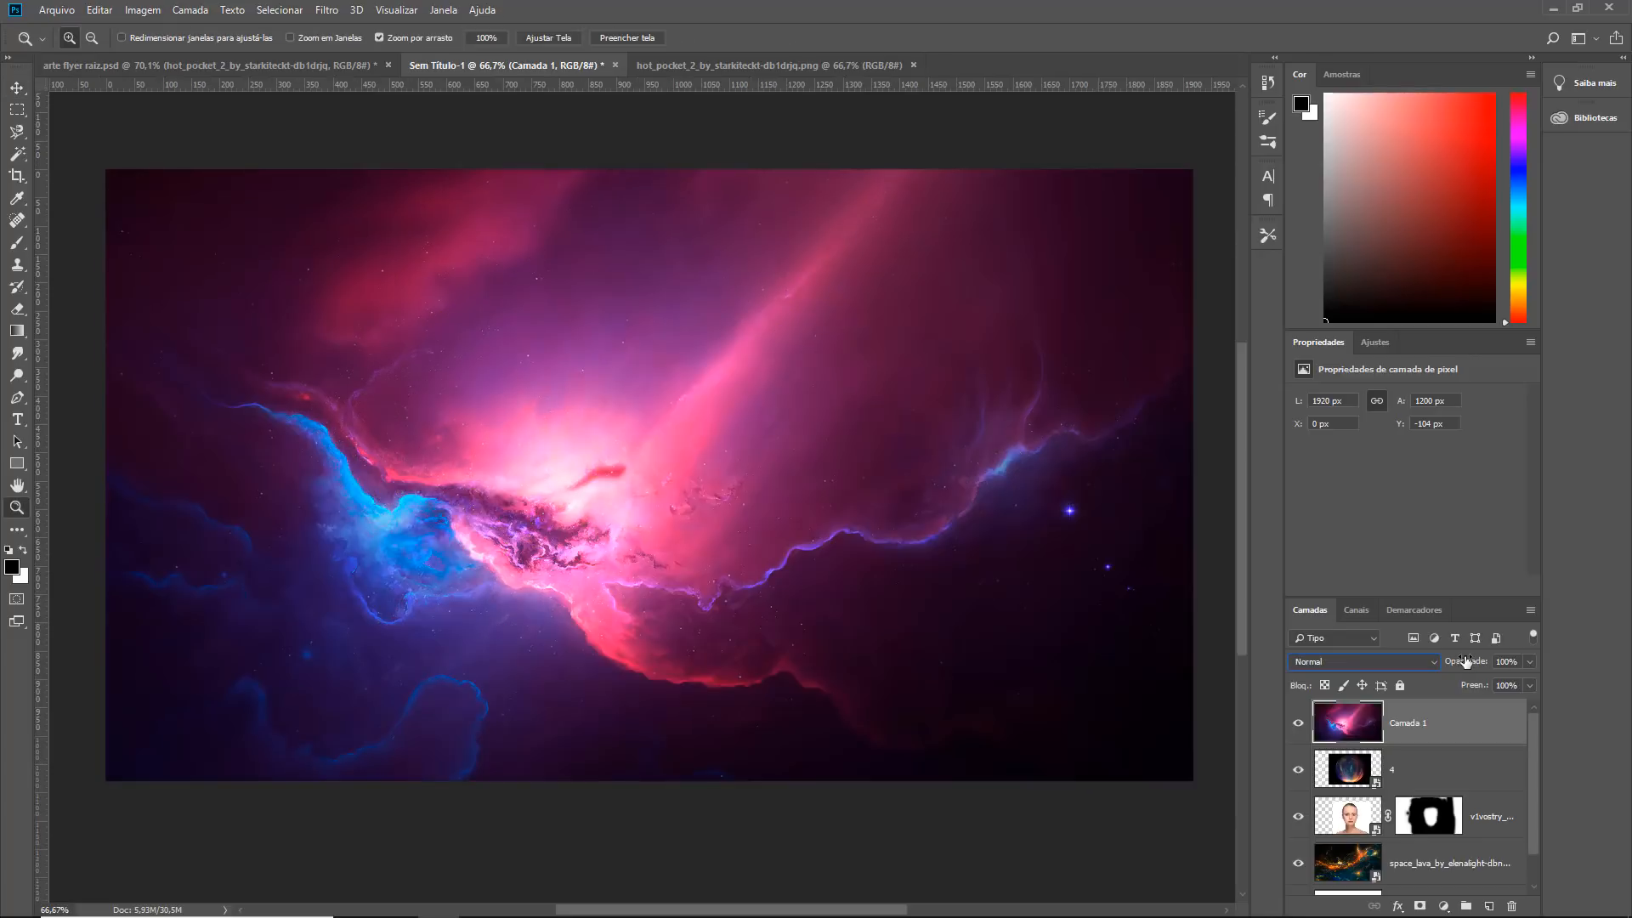
Step: Blend Camada 1 with Sobrepor and reduce its opacity to 52%
left_click(1402, 663)
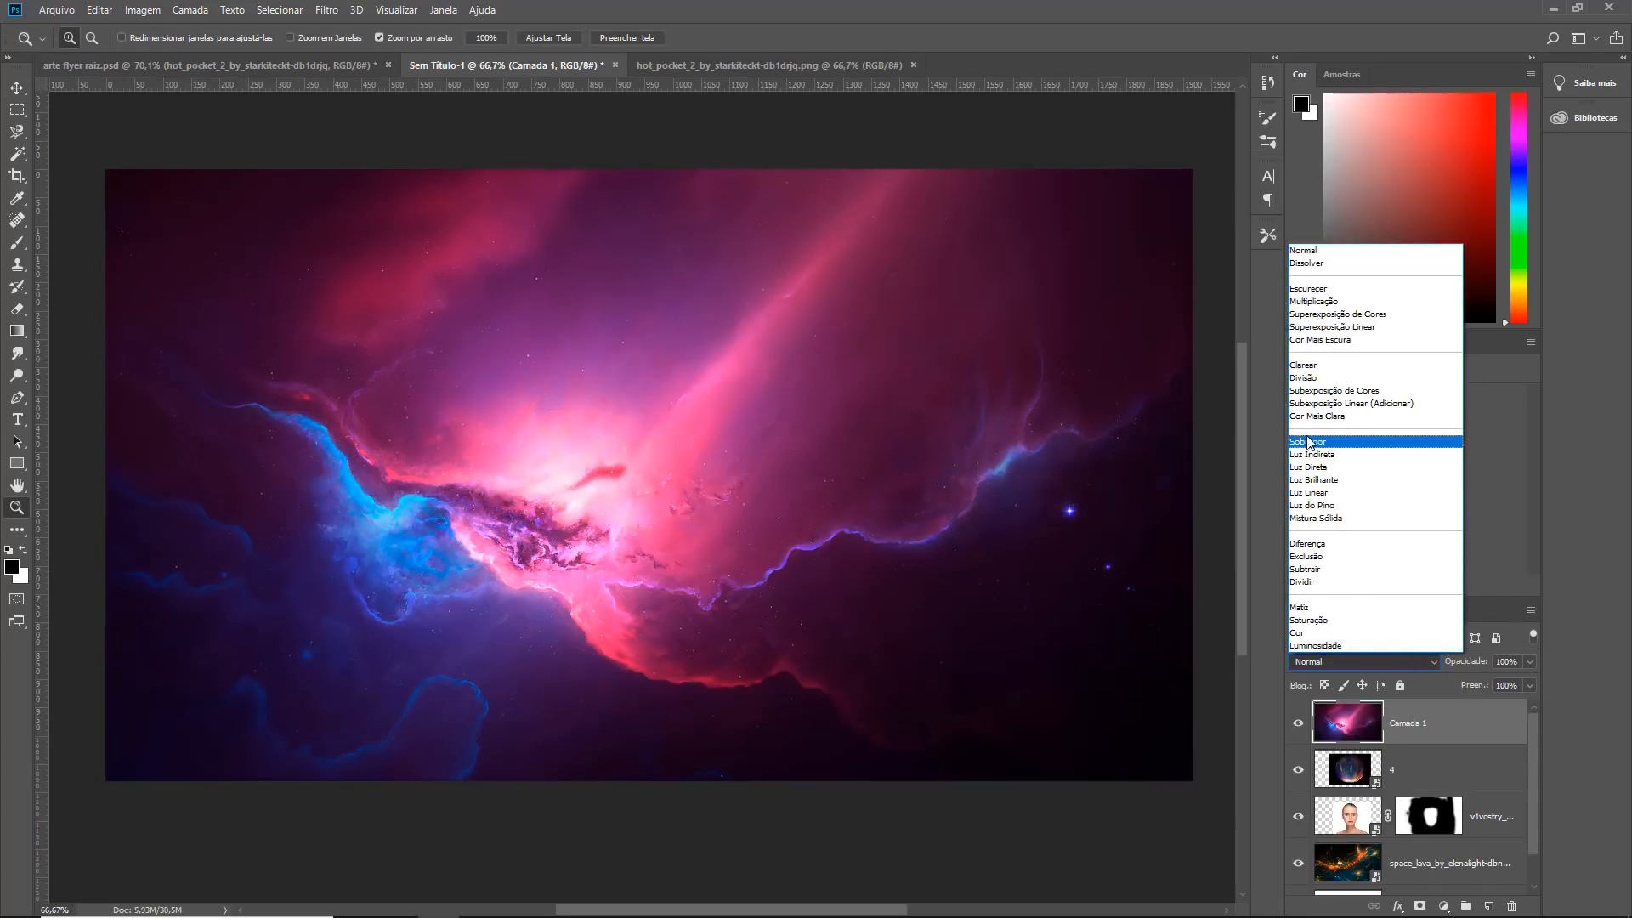
left_click(1315, 458)
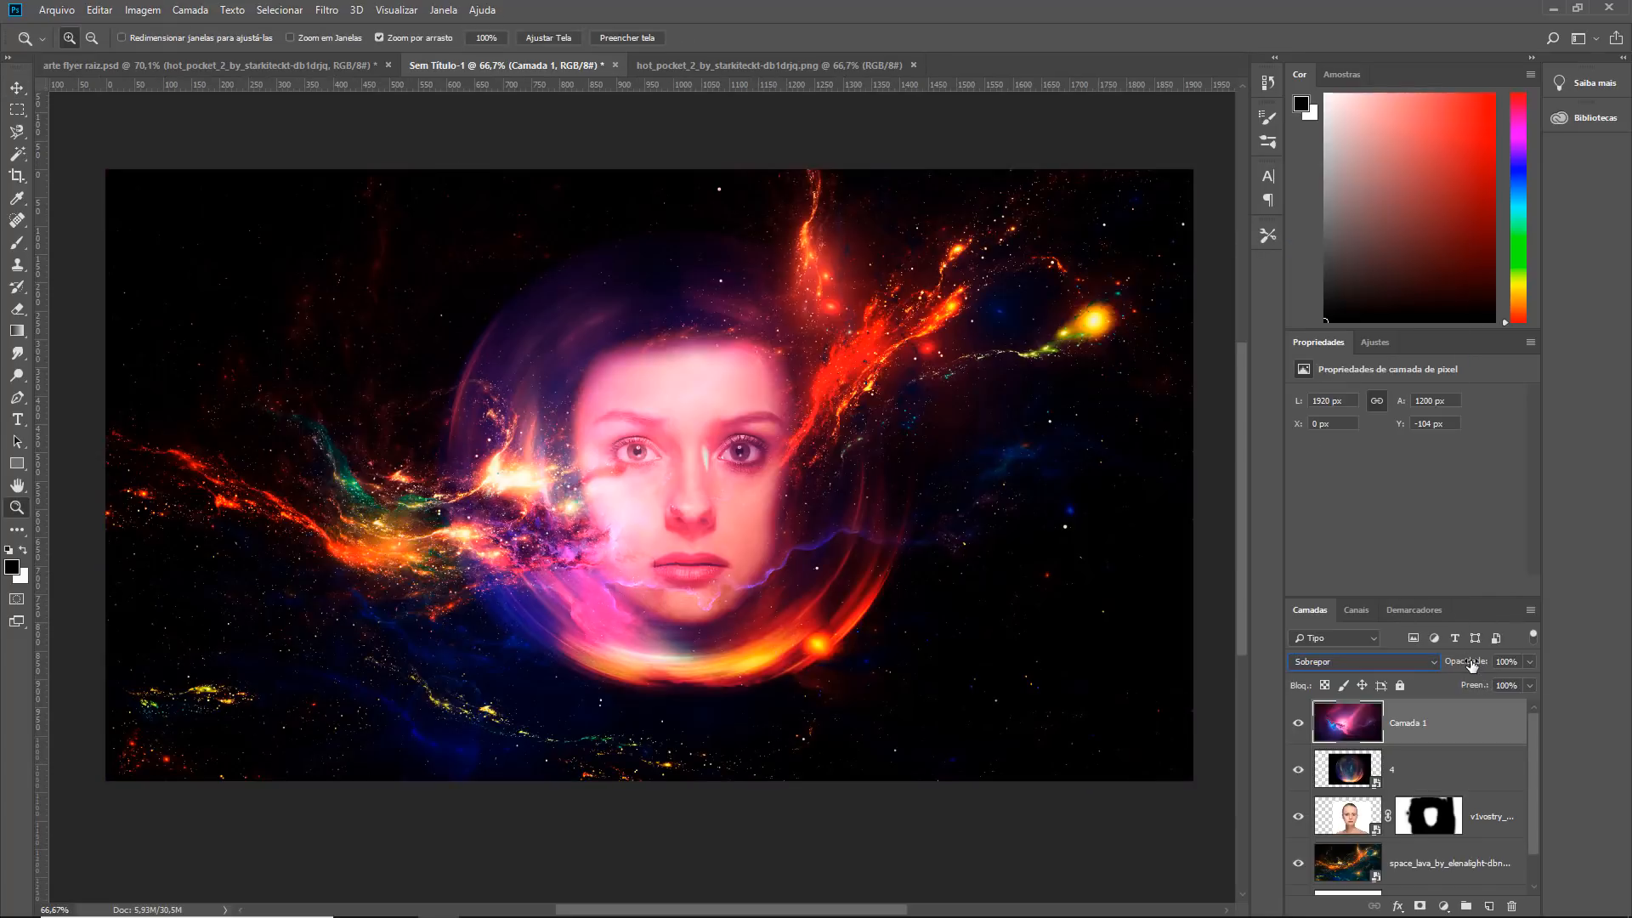
left_click_drag(1473, 665, 1449, 670)
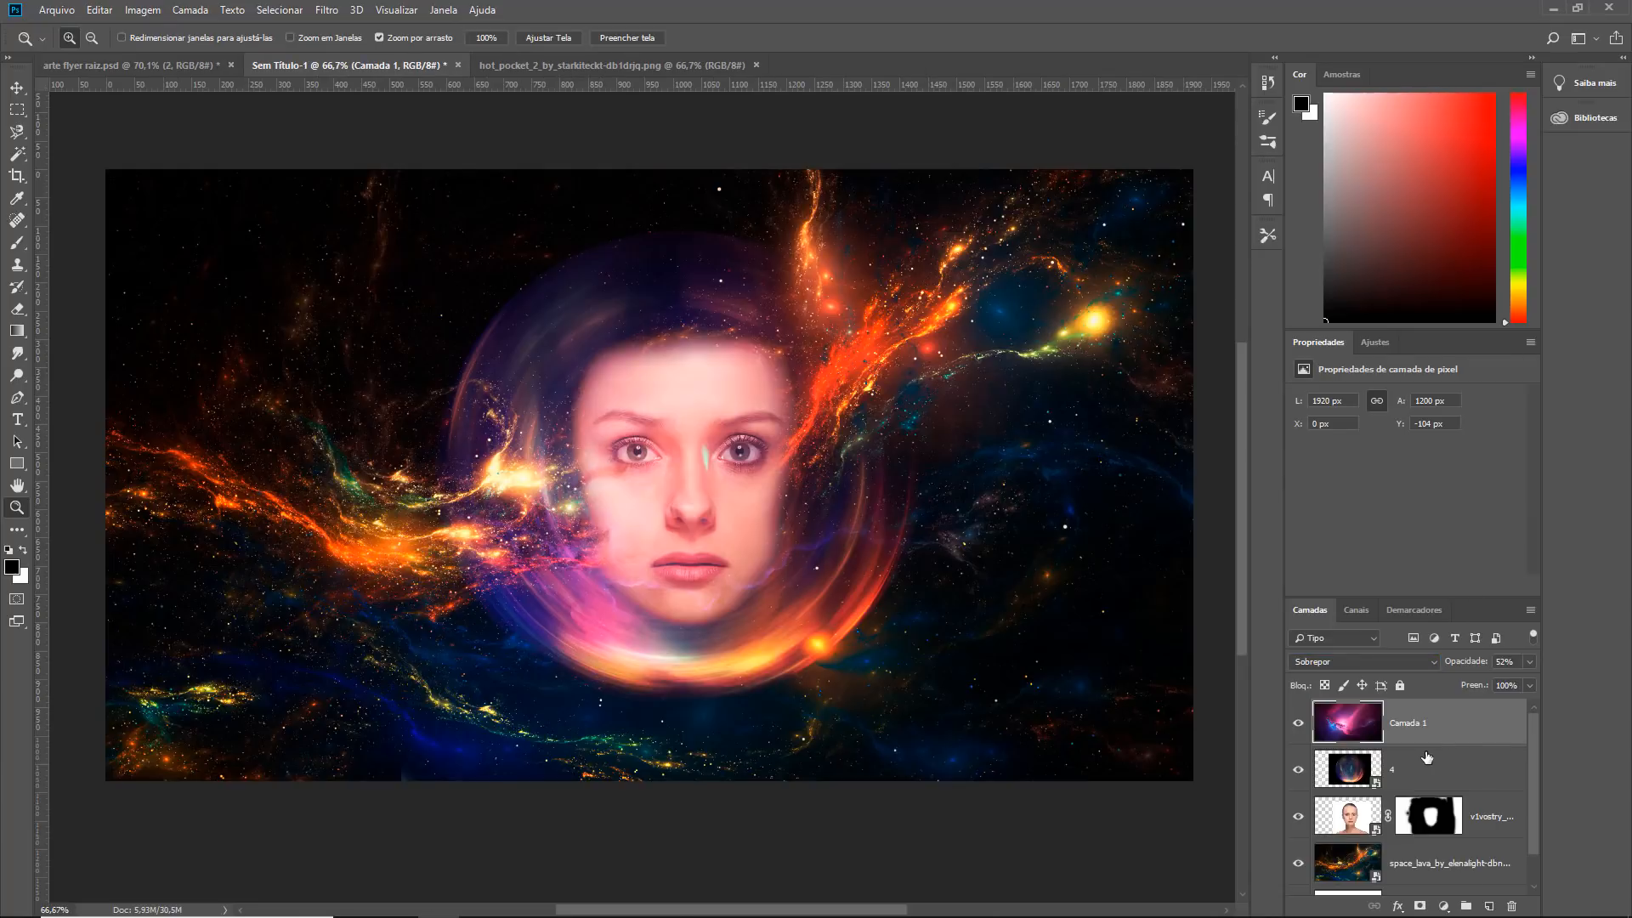
Step: Add a Curvas adjustment layer above Camada 1
left_click(1443, 906)
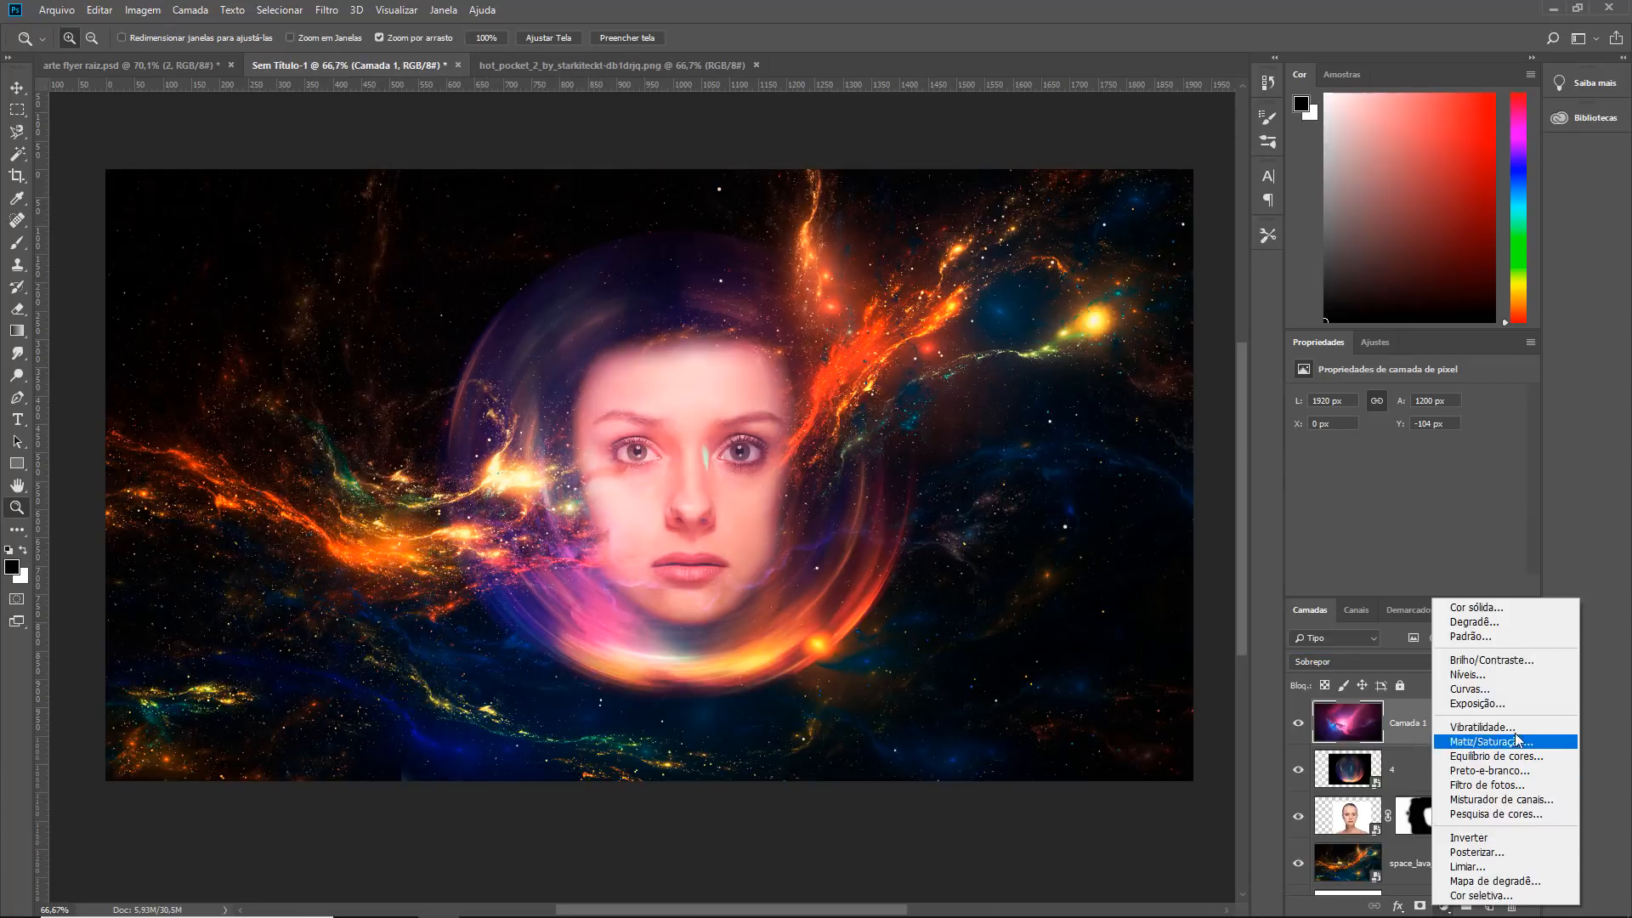
left_click(1506, 686)
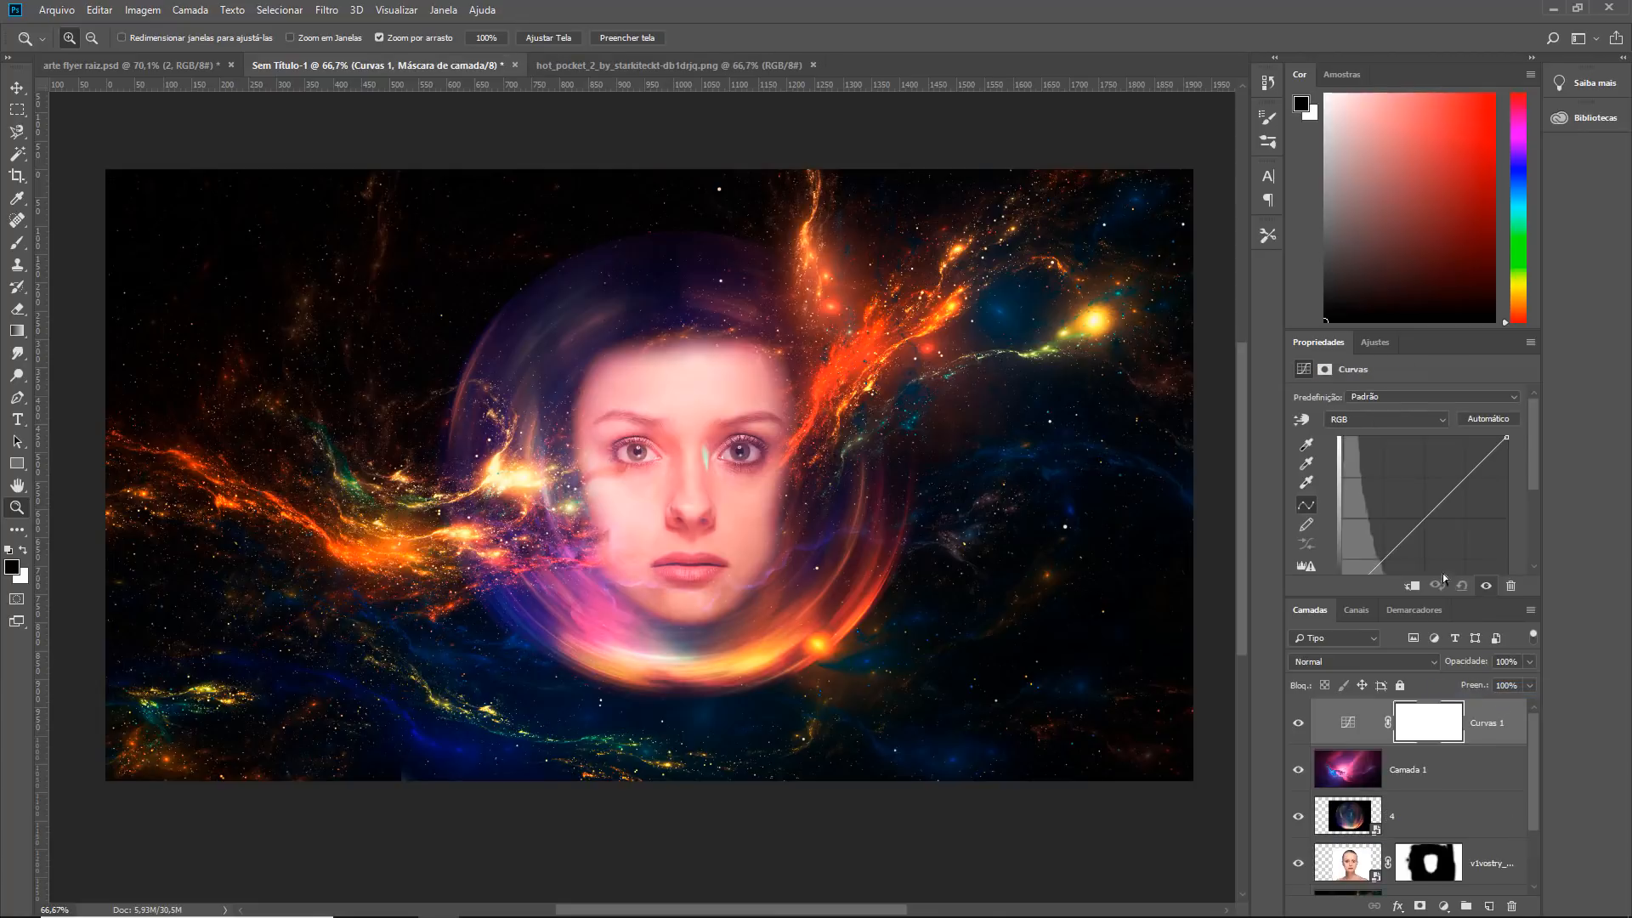
Step: Try reshaping the RGB curve with a single midtone point and undo the change
mouse_move(1410, 542)
left_mouse_down()
mouse_move(1407, 514)
mouse_move(1417, 533)
left_mouse_up()
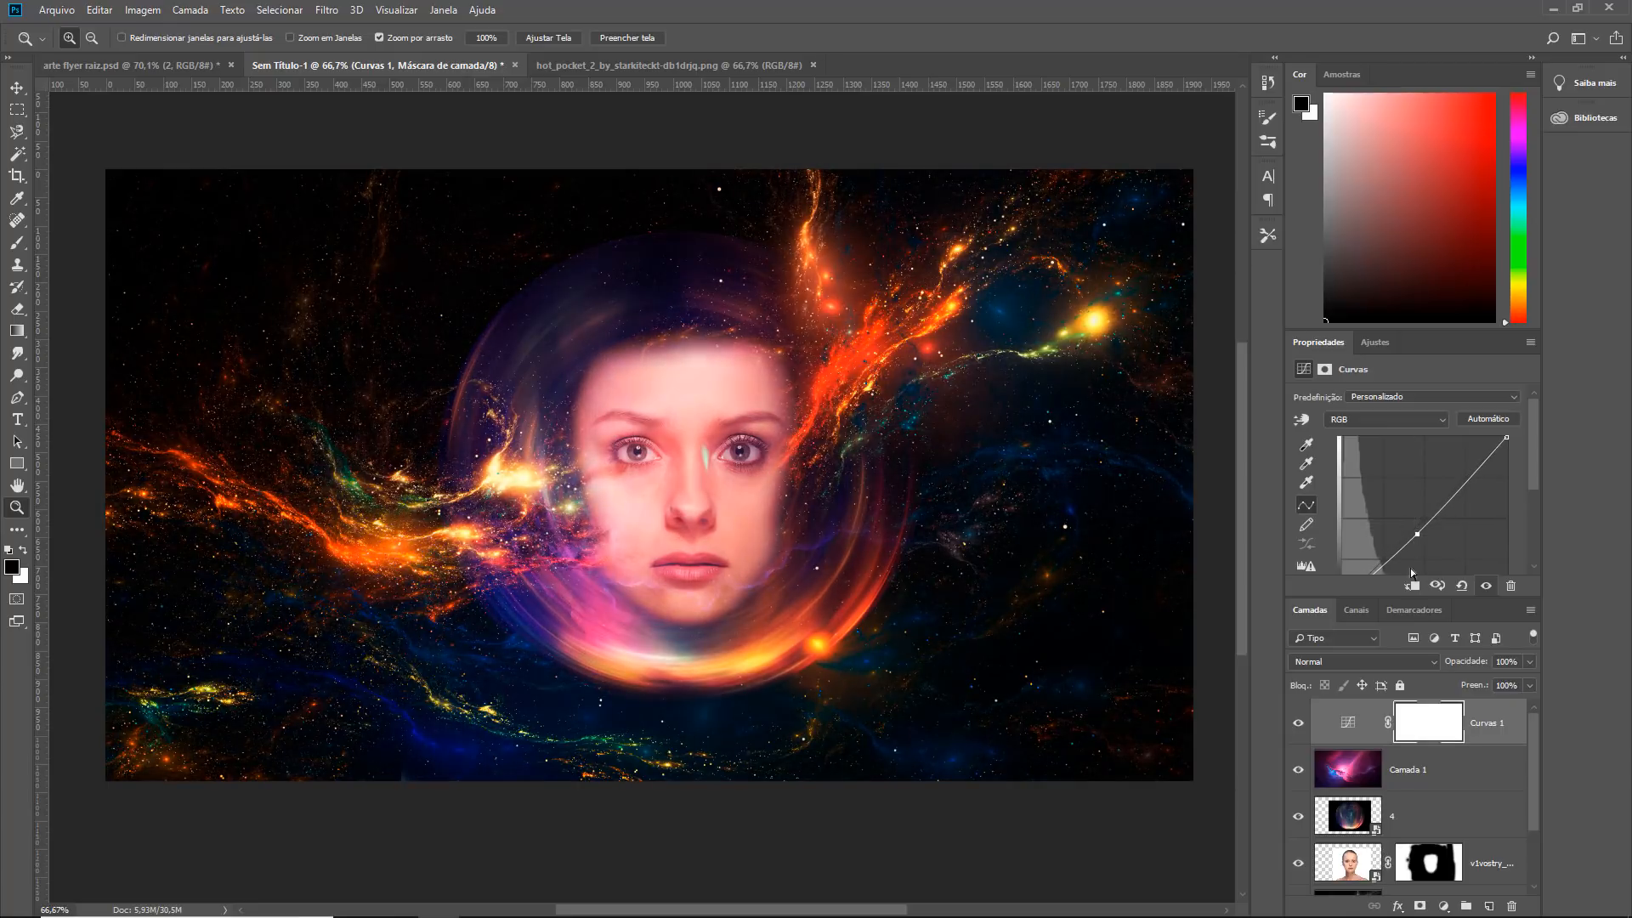
key("ctrl+z")
key("ctrl+z")
key("ctrl+z")
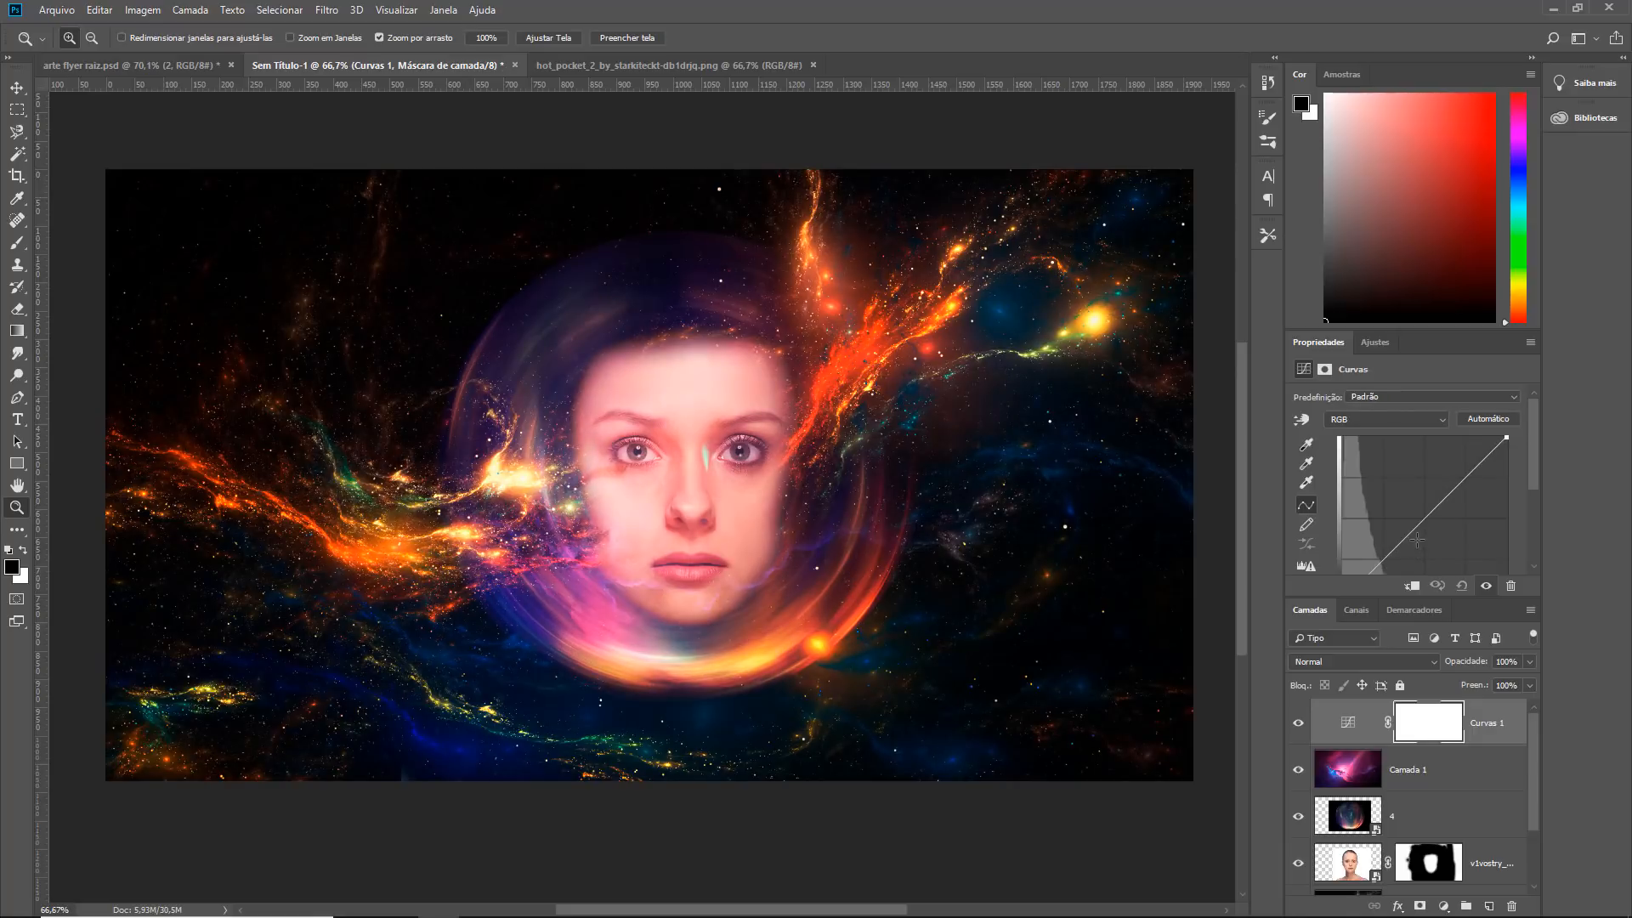
Step: Raise the RGB curve slightly with one point in the midtones to brighten the whole composite
left_click(1412, 533)
left_click_drag(1412, 534, 1411, 533)
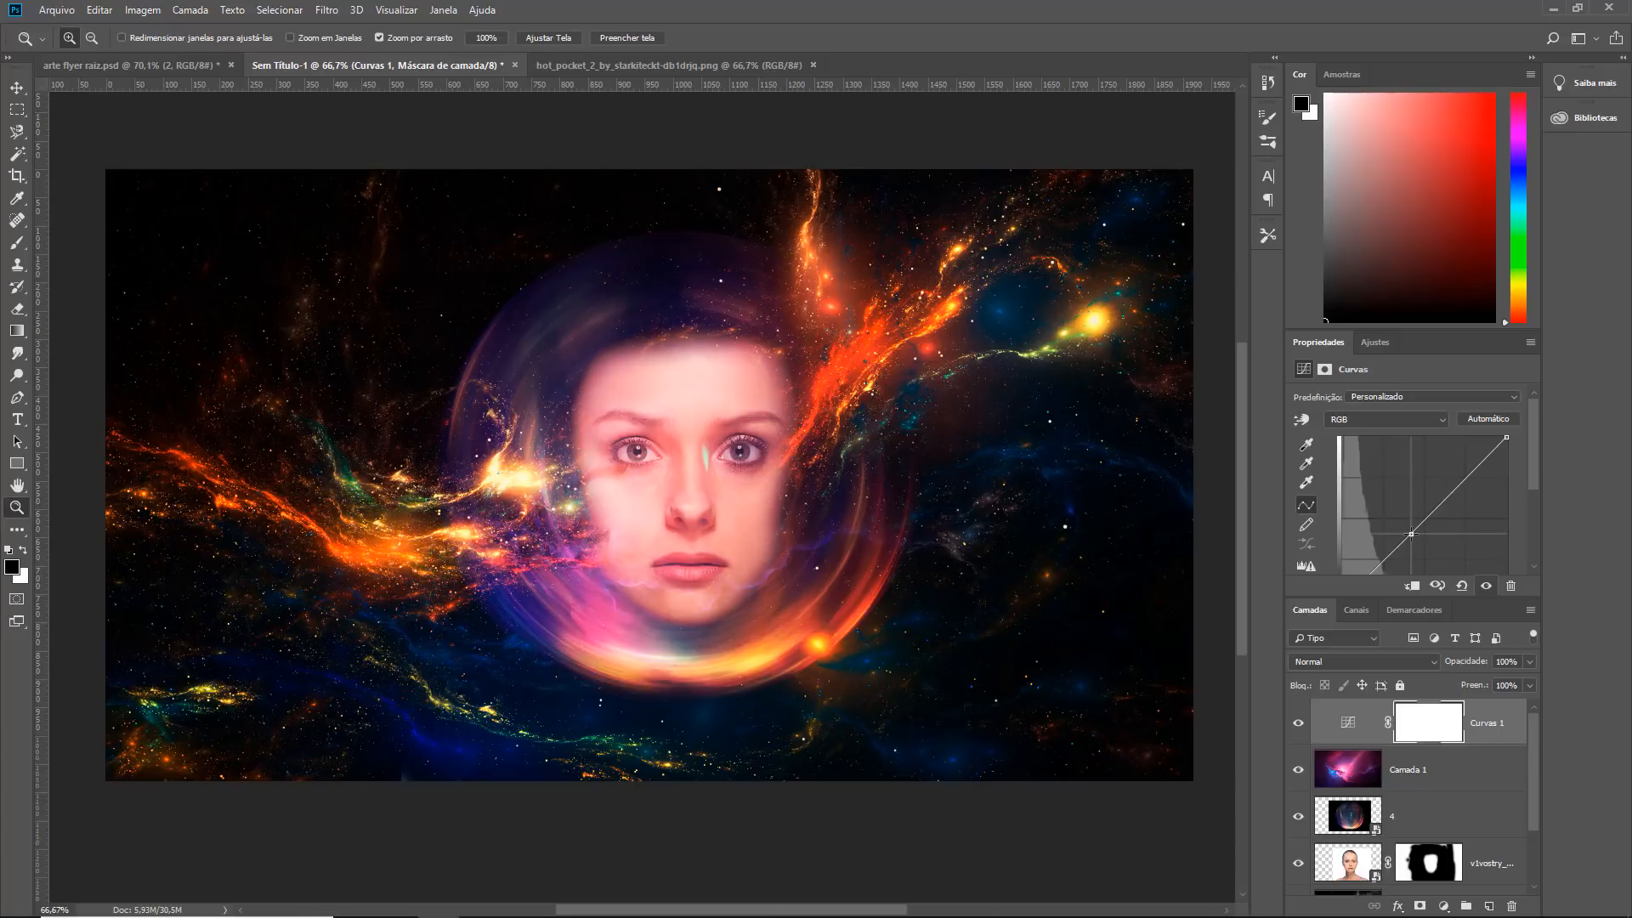
left_click_drag(1410, 534, 1408, 526)
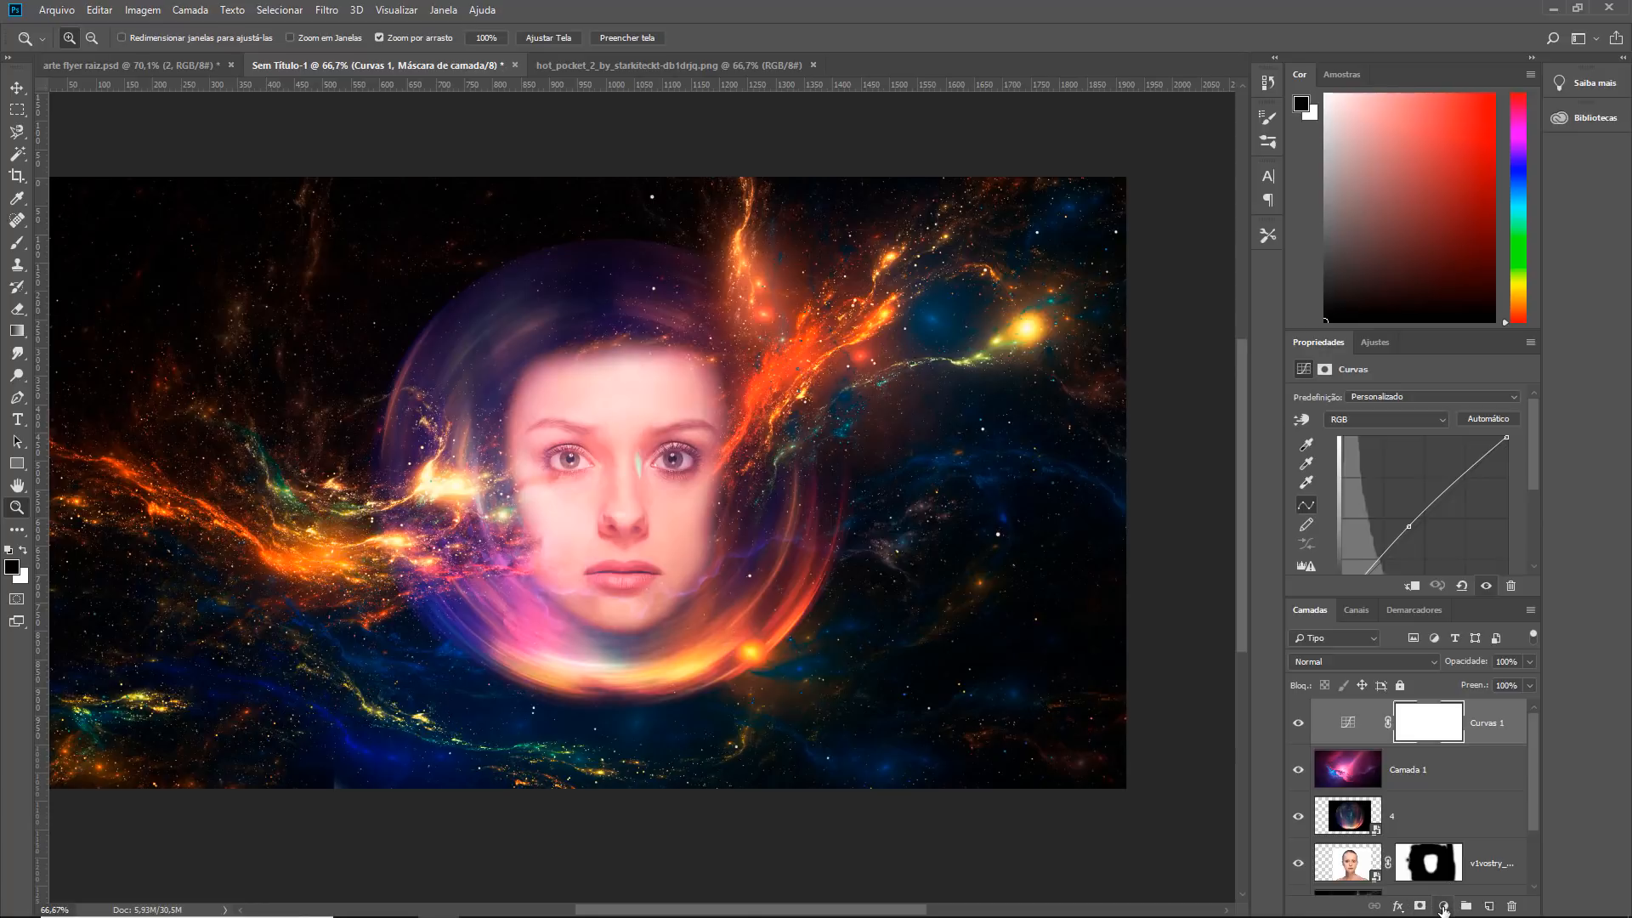
Step: Add a Pesquisa de cores adjustment layer above the Curvas layer
left_click(1442, 906)
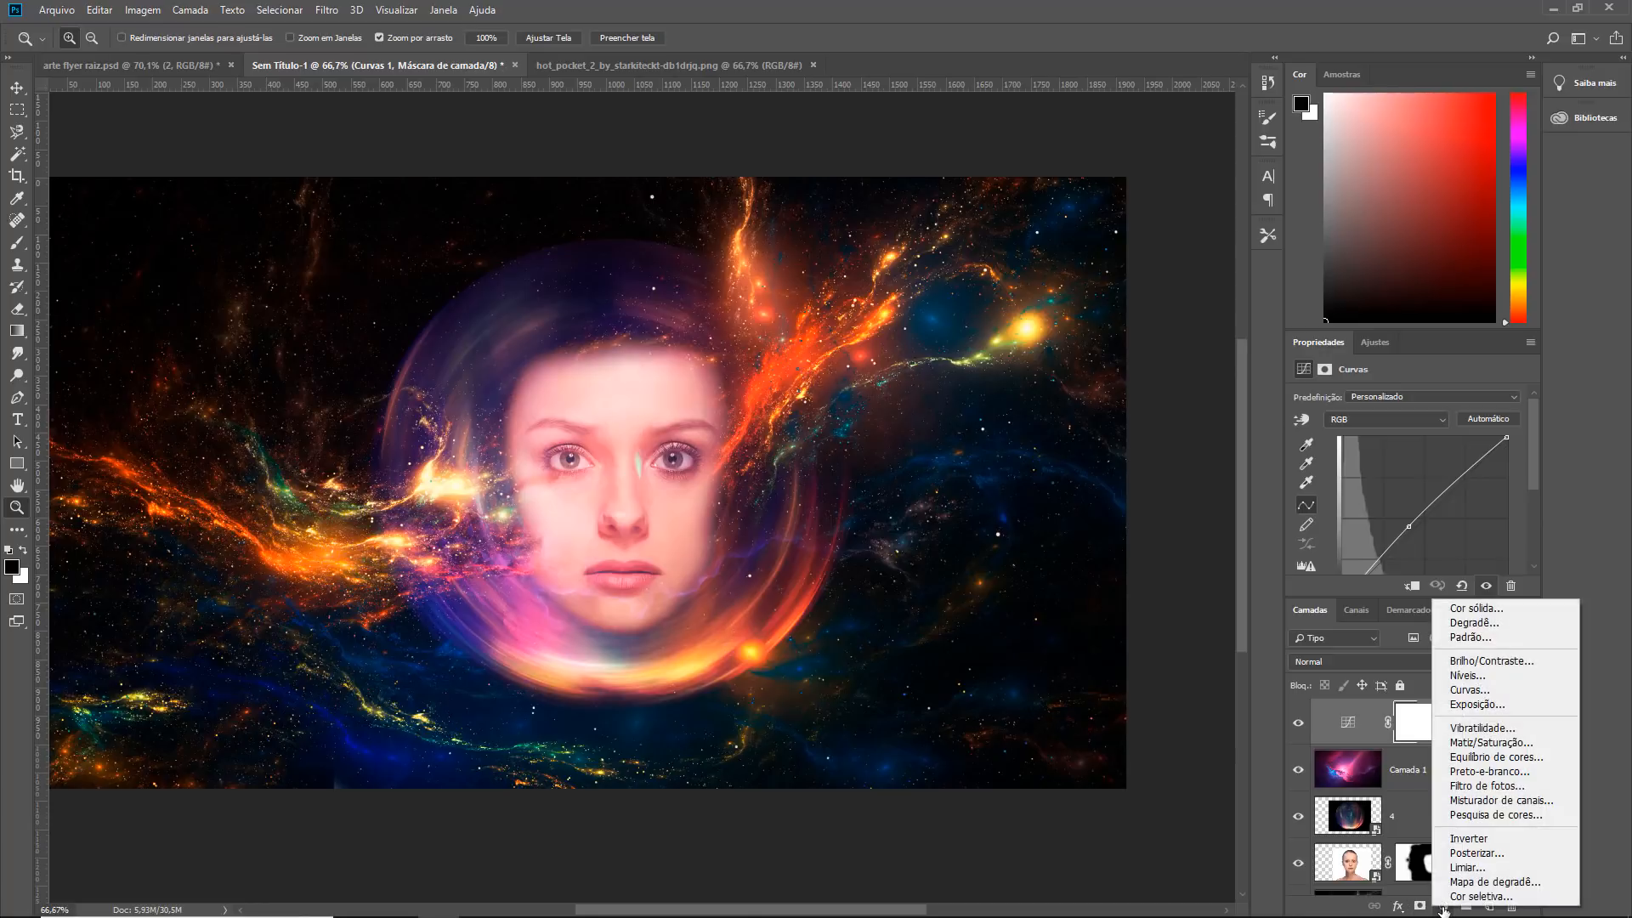
left_click(1497, 814)
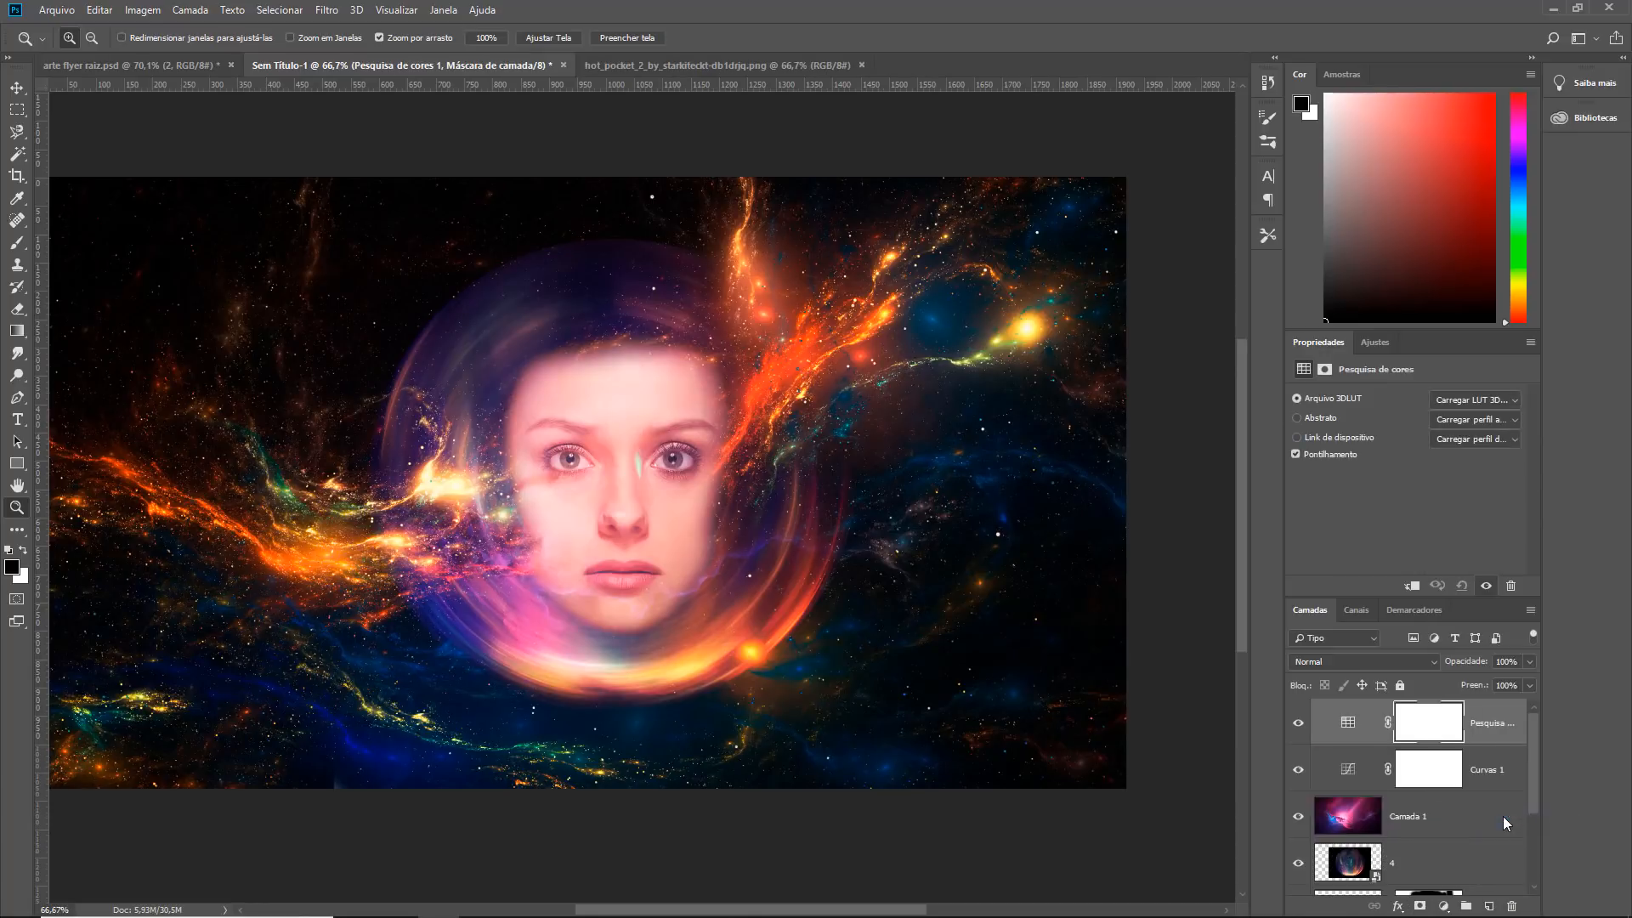
left_click(1482, 398)
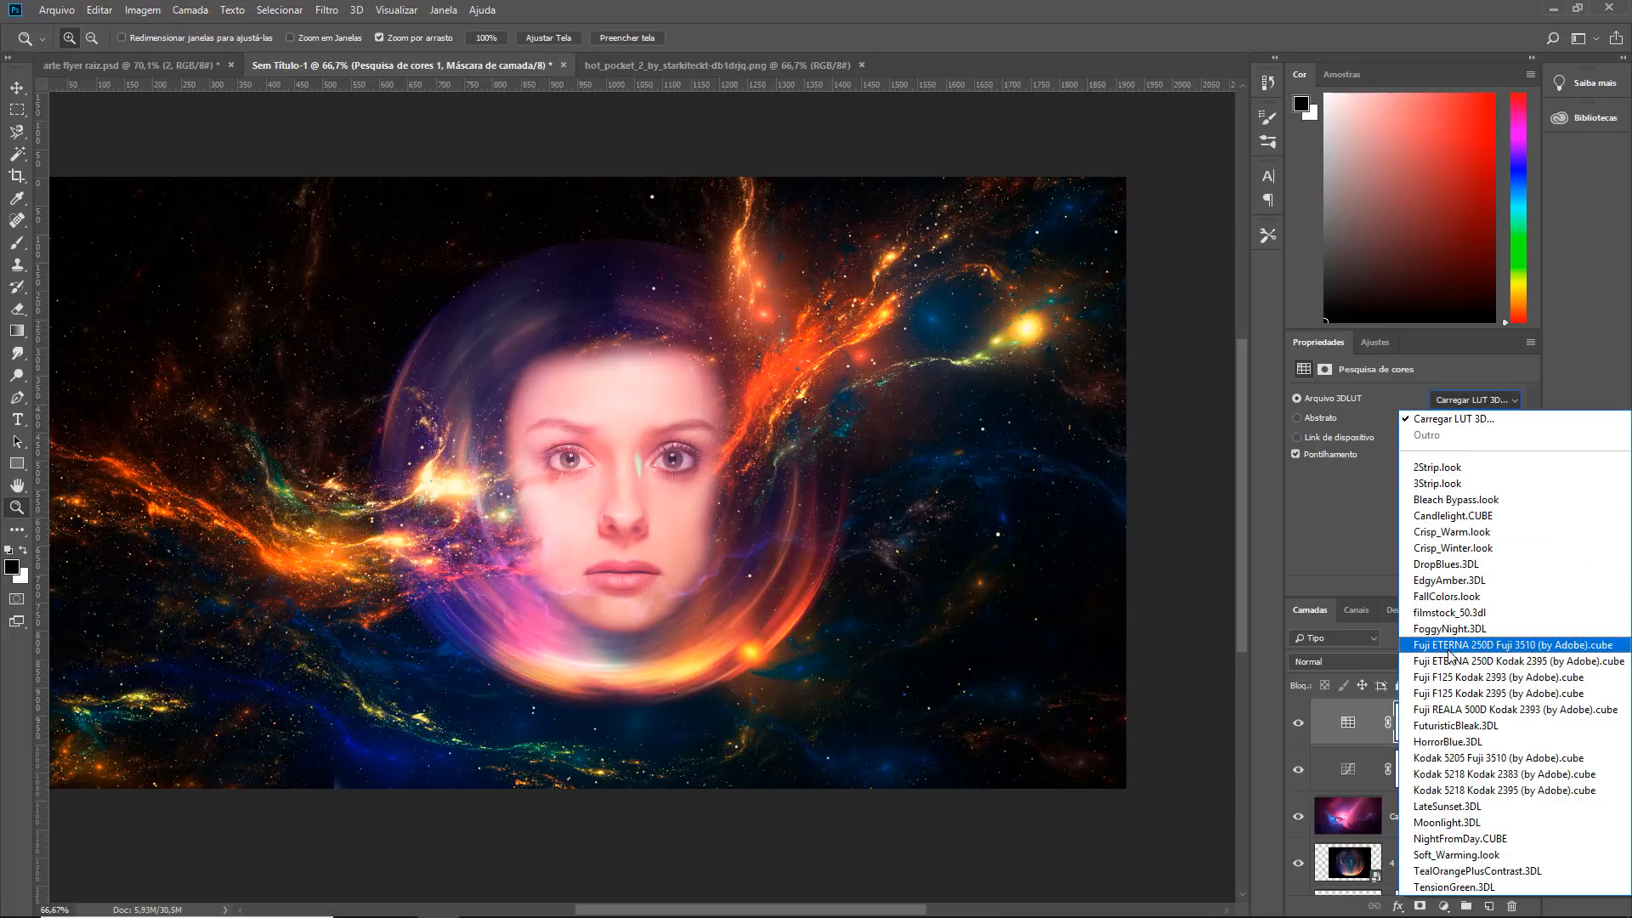
left_click(1327, 522)
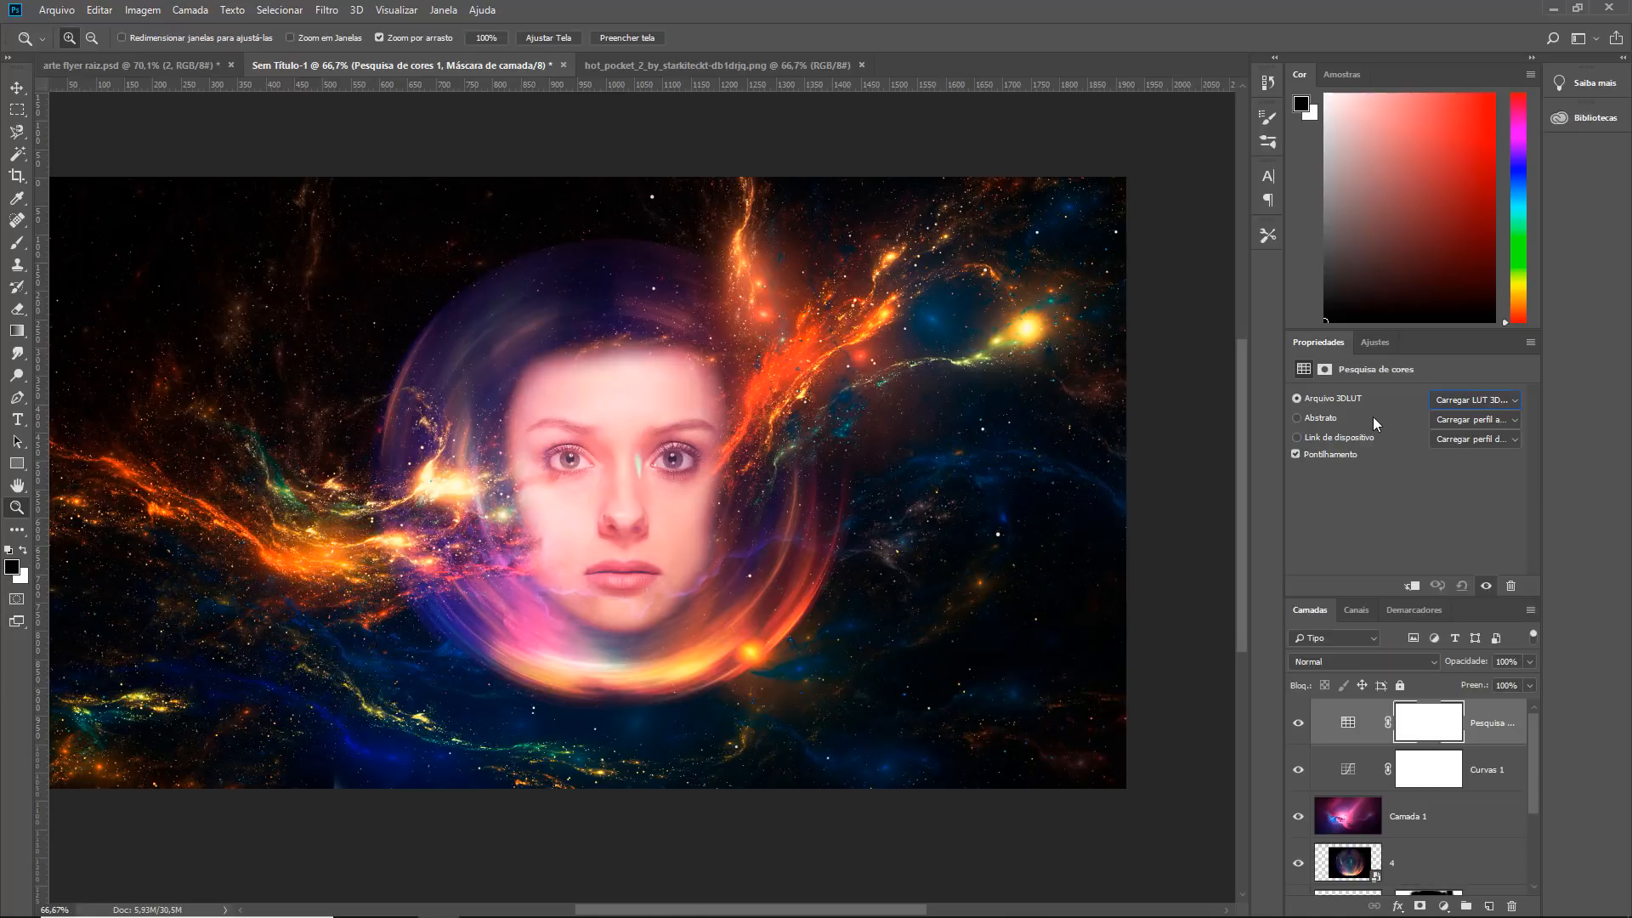
left_click(1471, 400)
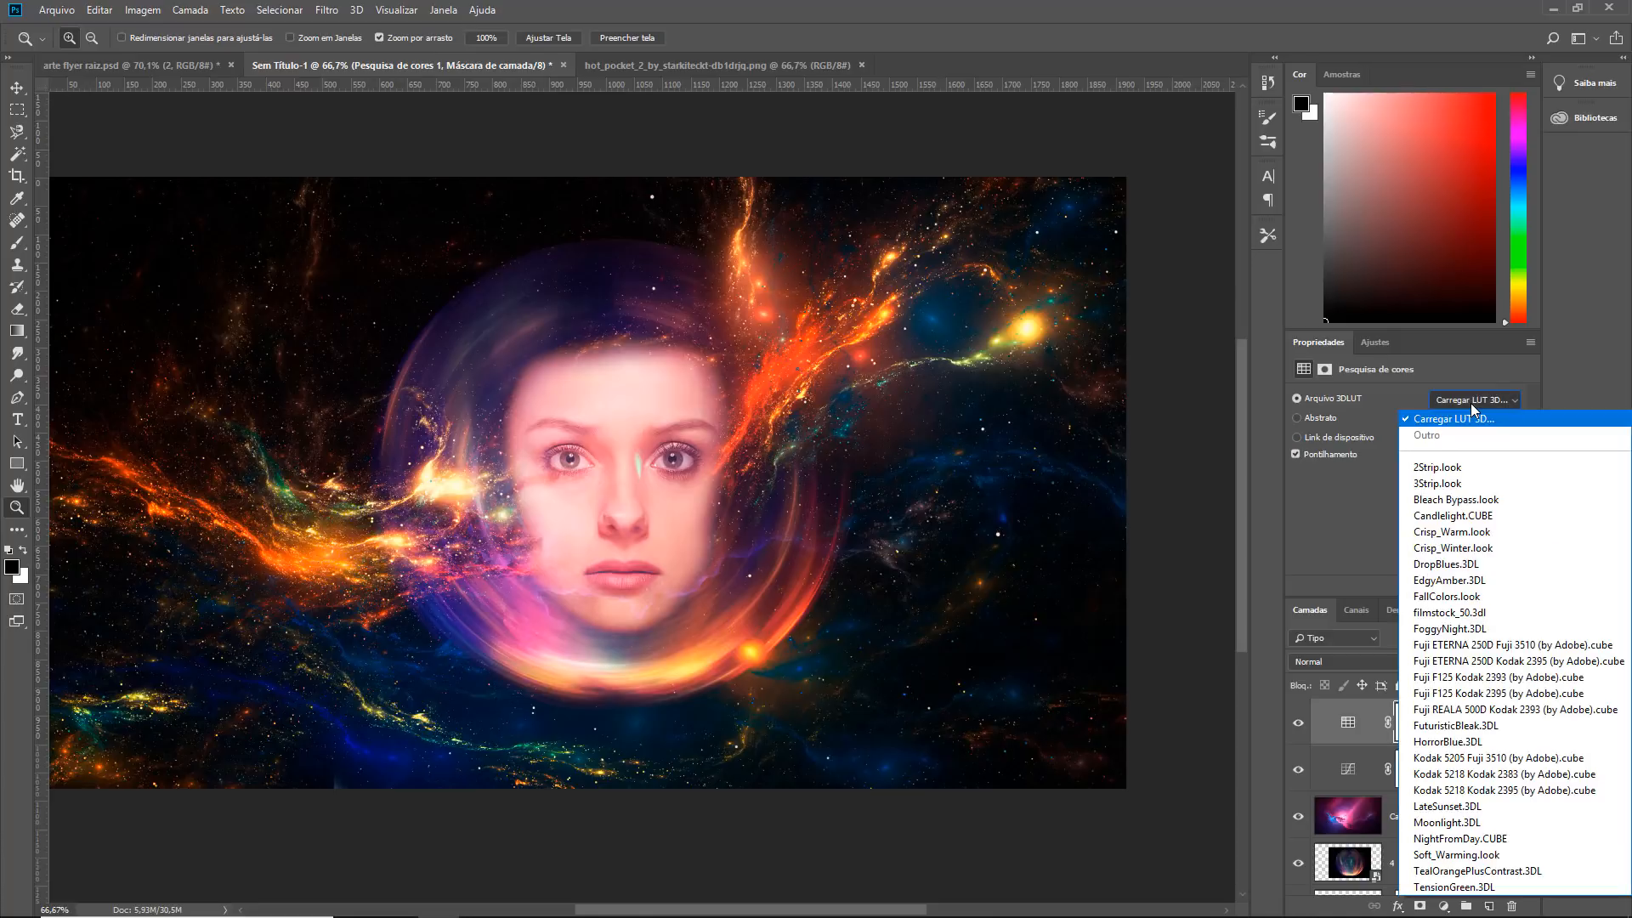
left_click(1353, 466)
left_click(1319, 416)
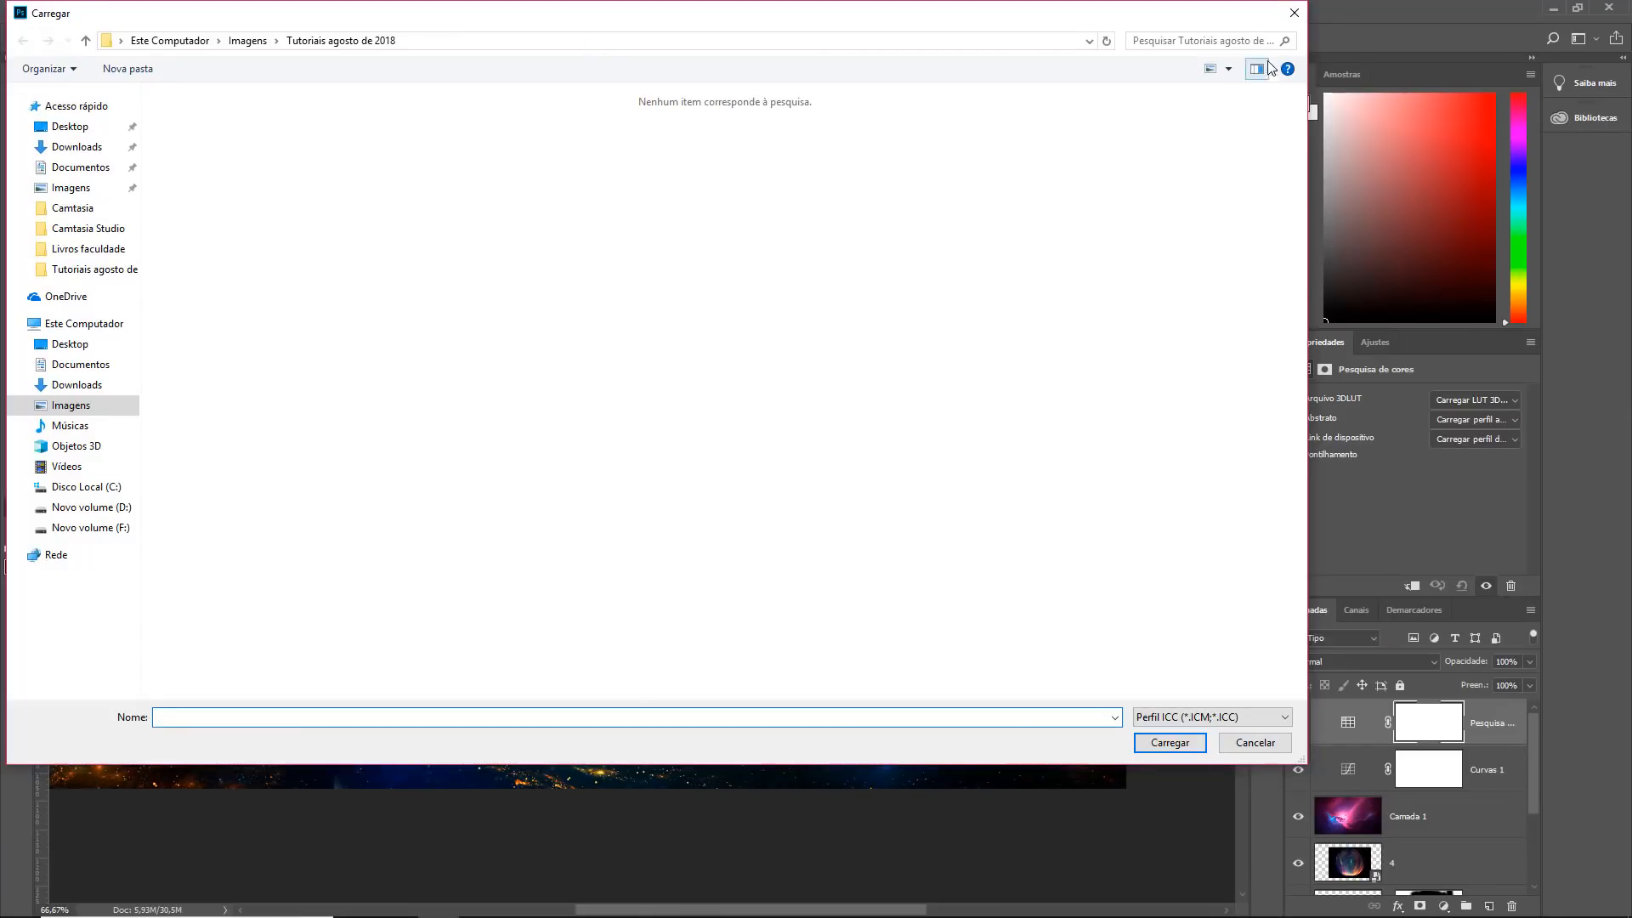
left_click(1294, 12)
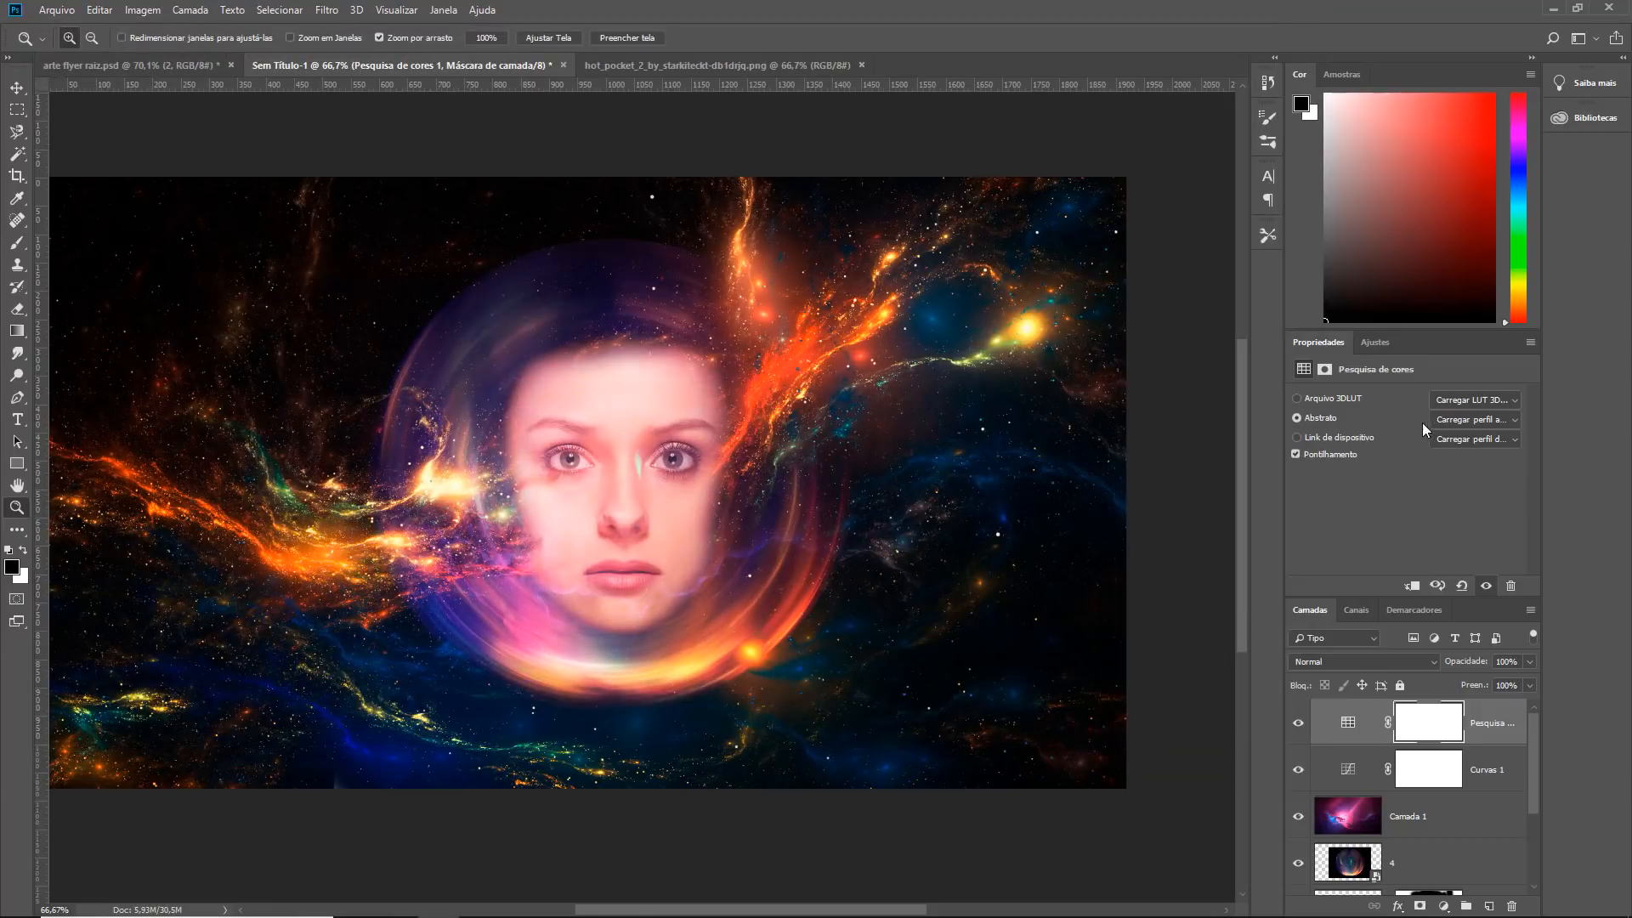
Step: Preview the 3D LUT presets in reverse order from TensionGreen.3DL to 2Strip.look and cancel loading an external LUT file
left_click(1451, 401)
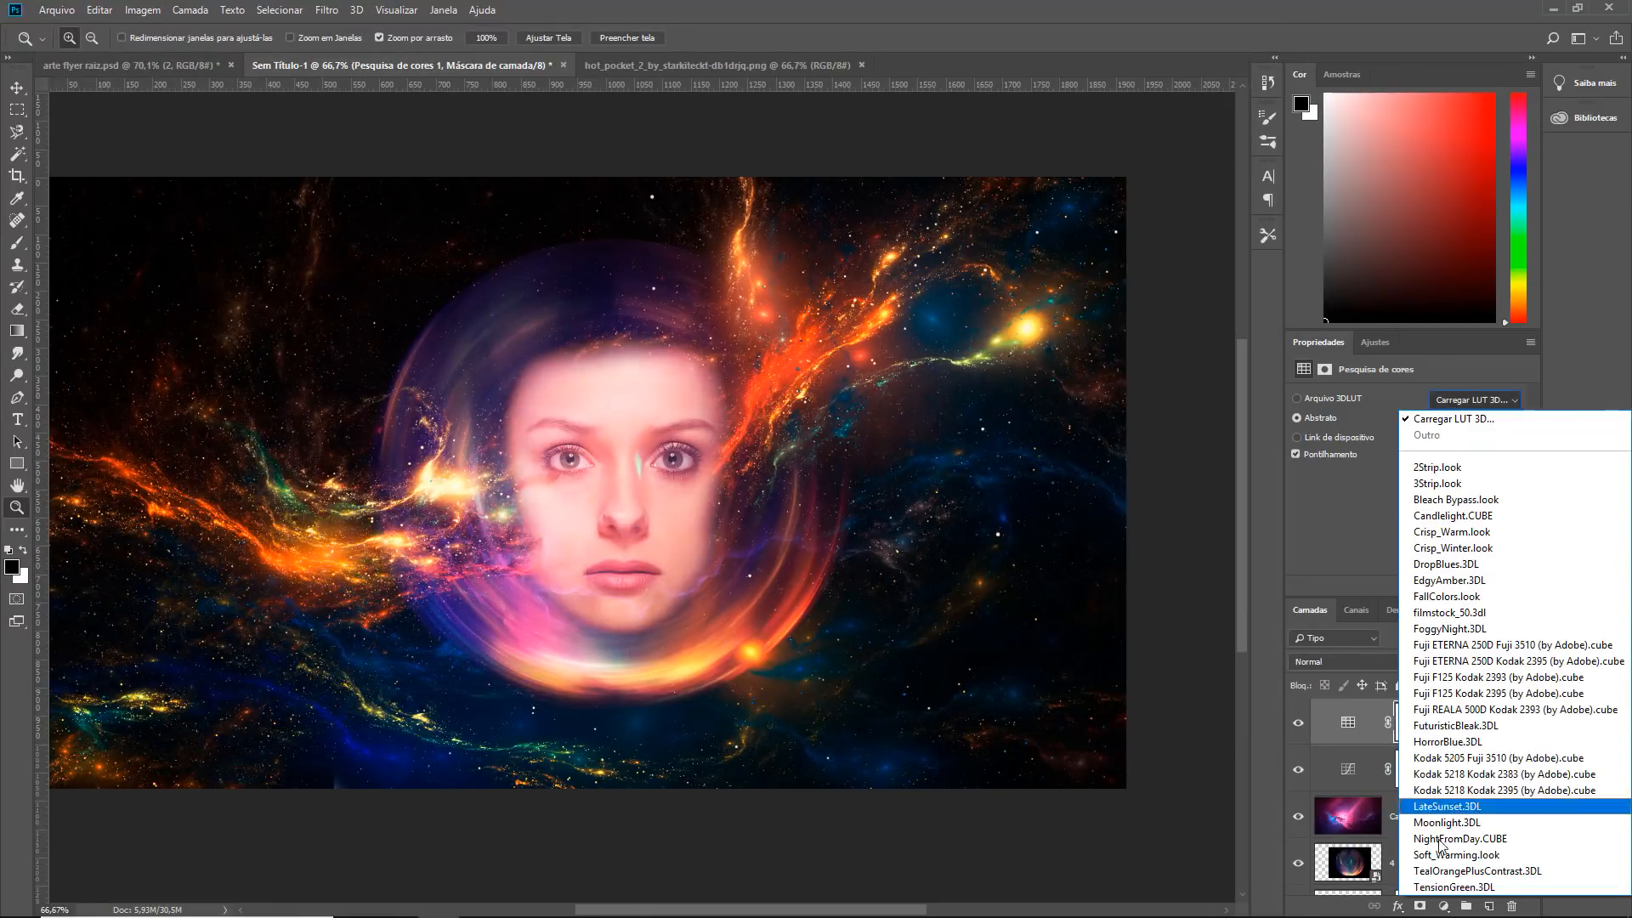
left_click(1451, 887)
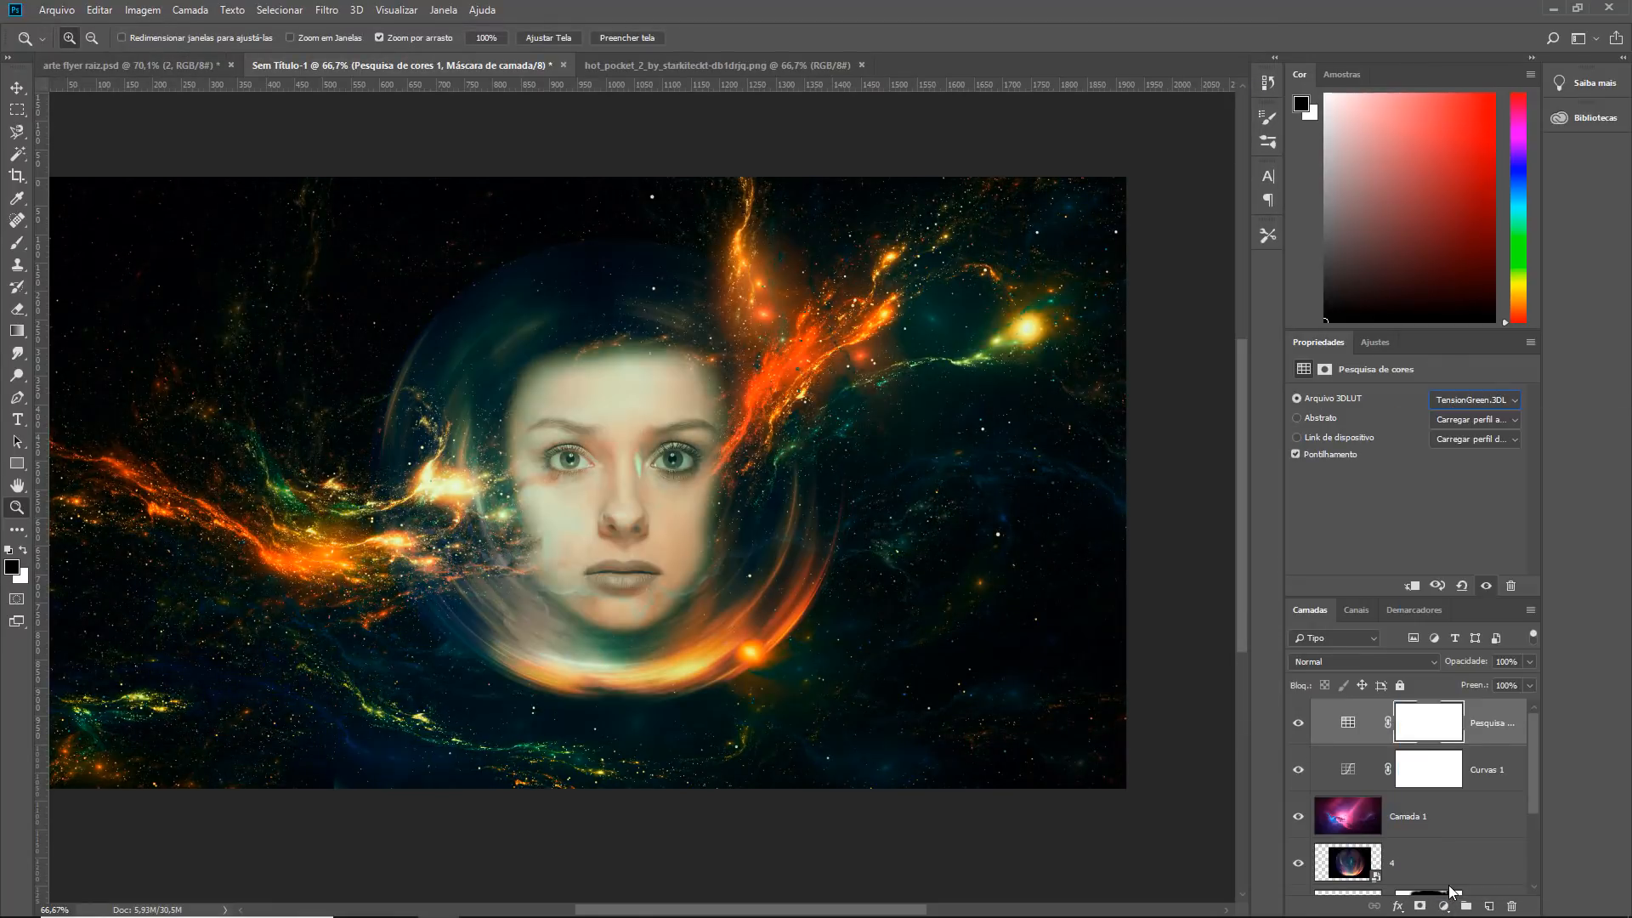
key("Up")
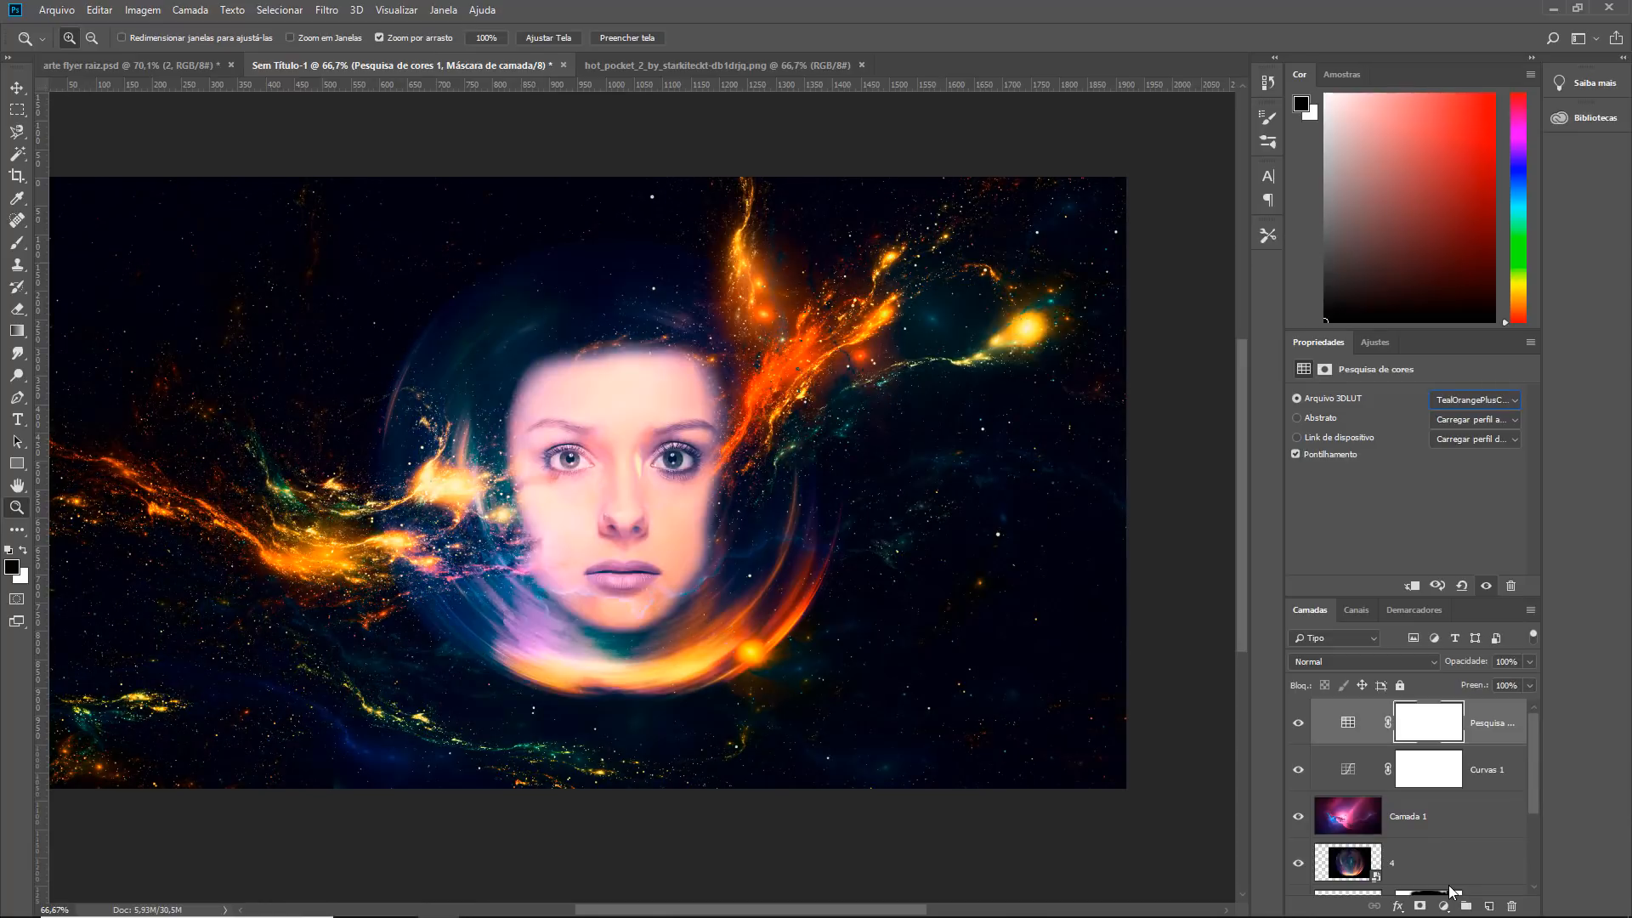
key("Up")
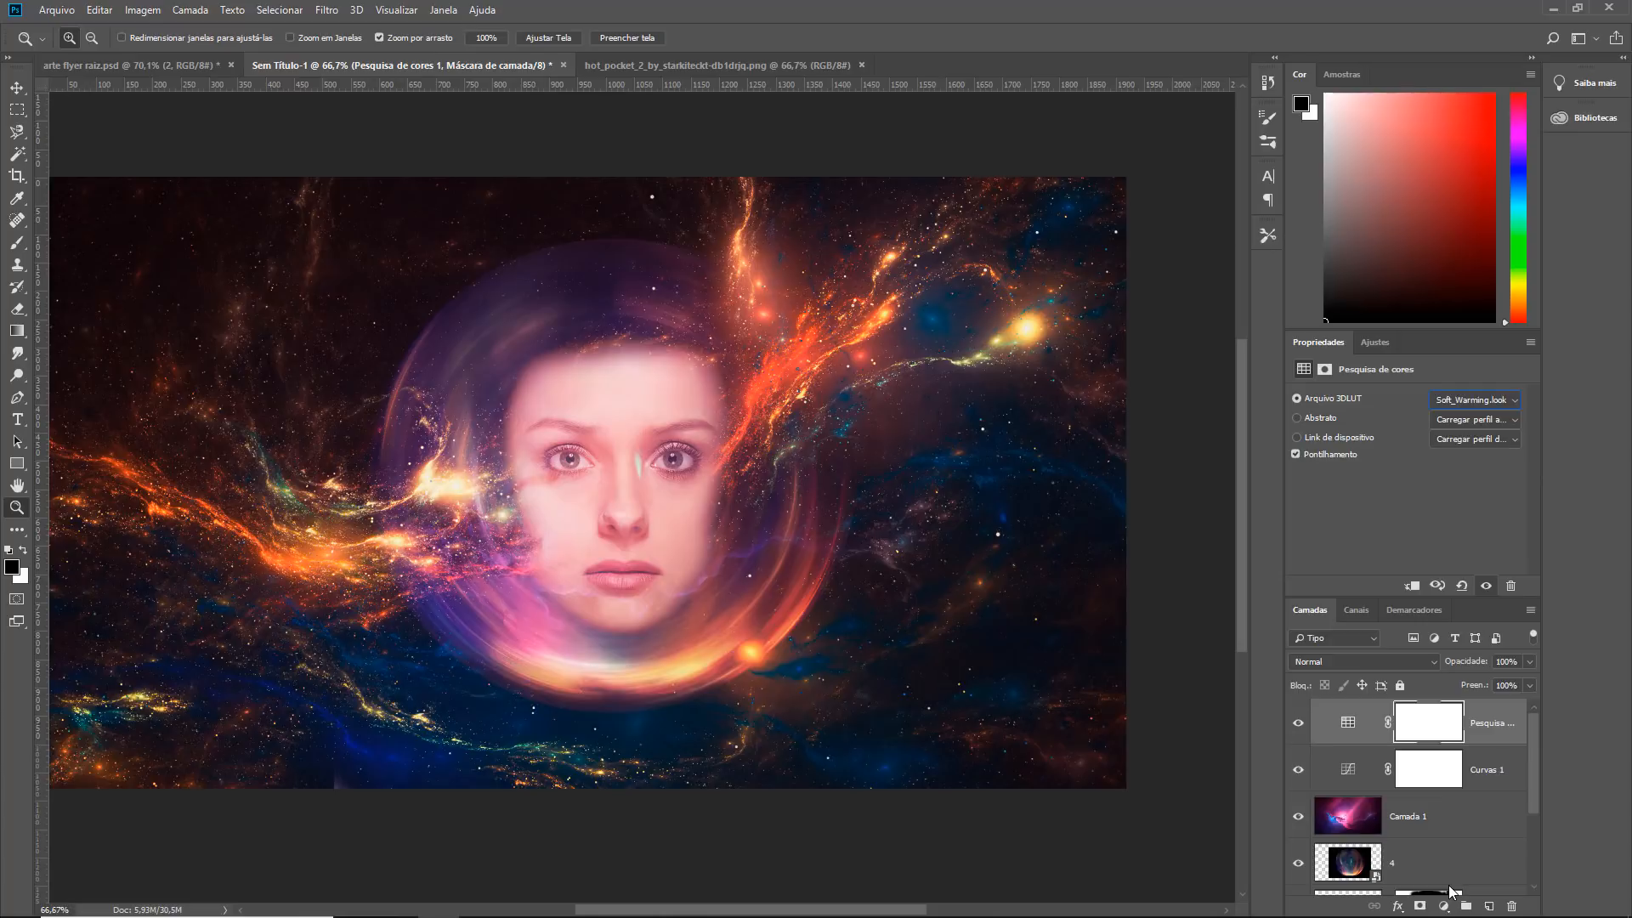
key("Up")
key("Up")
key("Up")
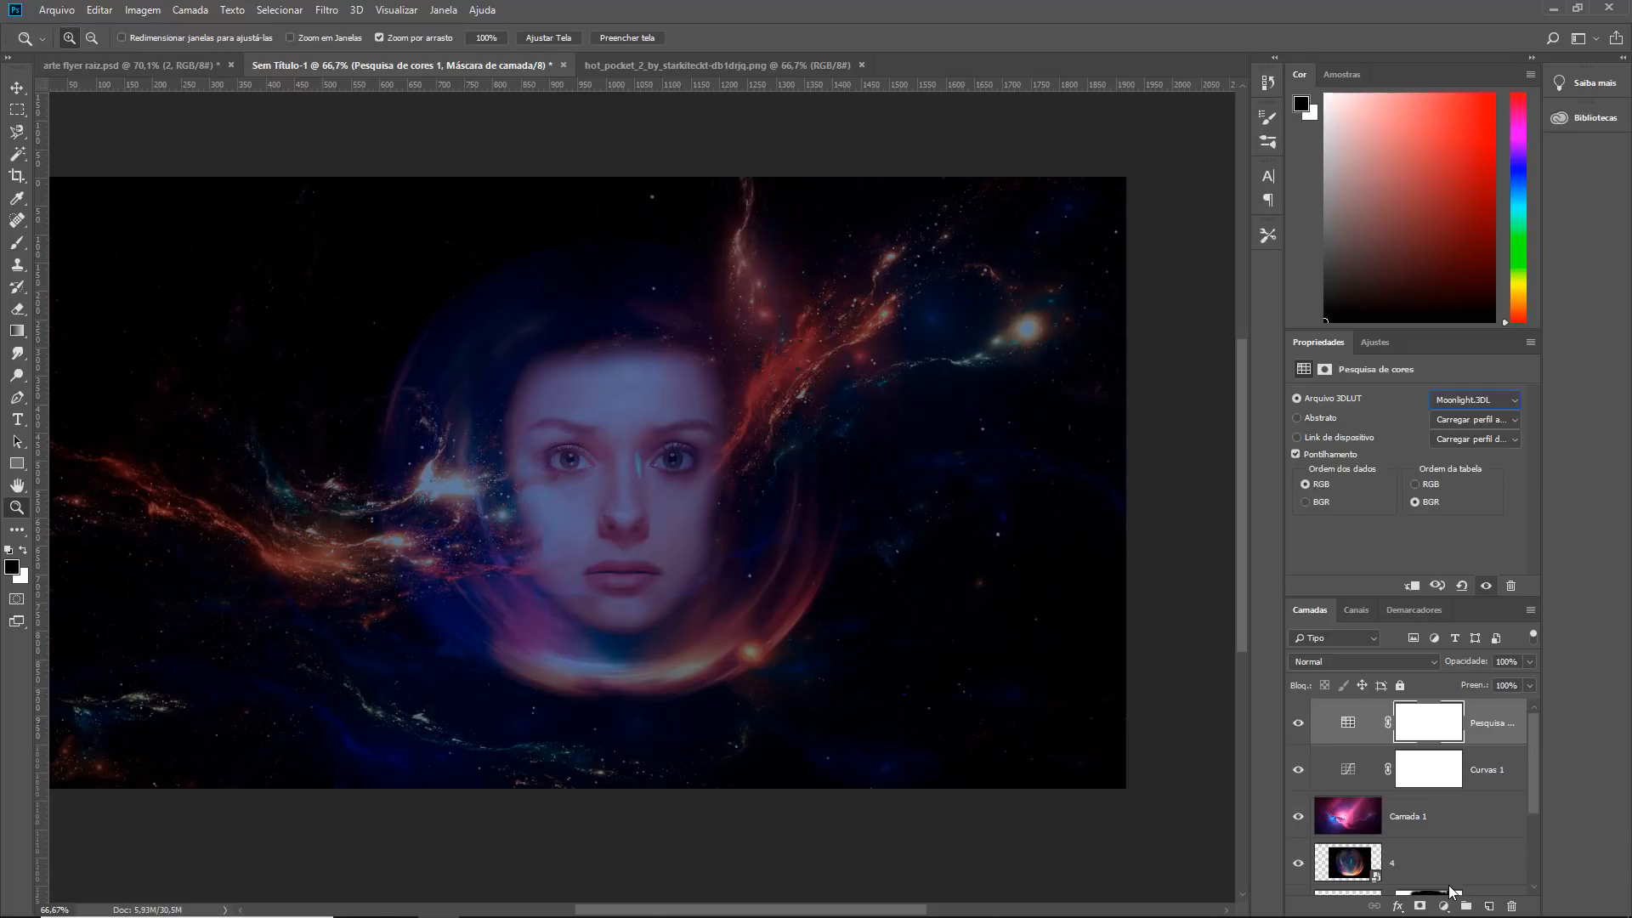
key("Down")
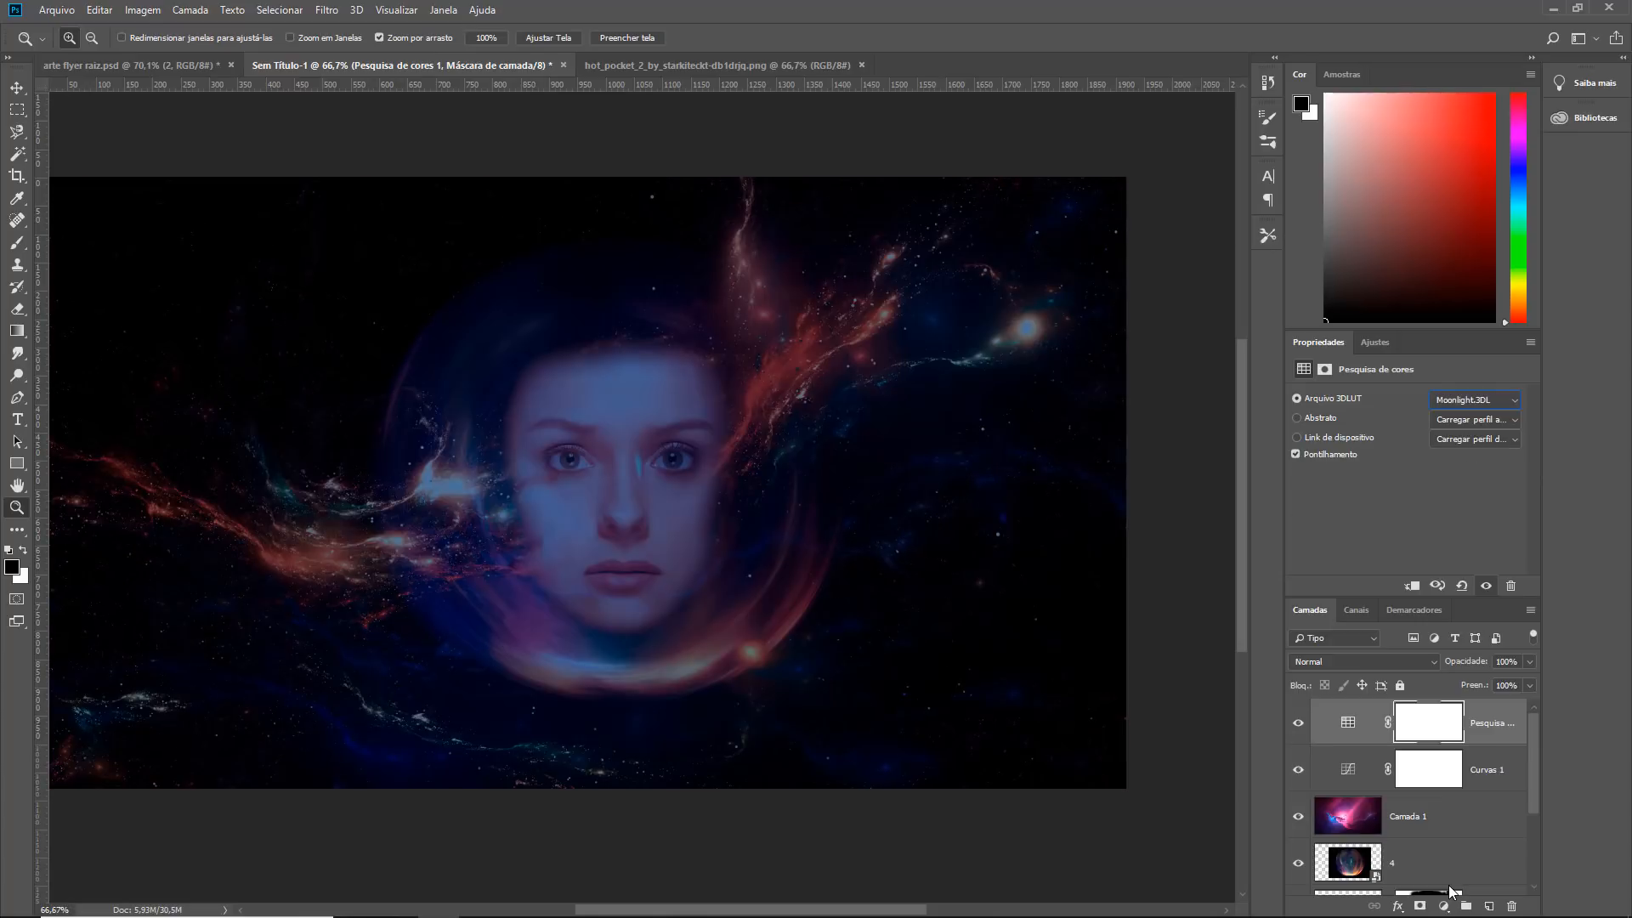
key("Up")
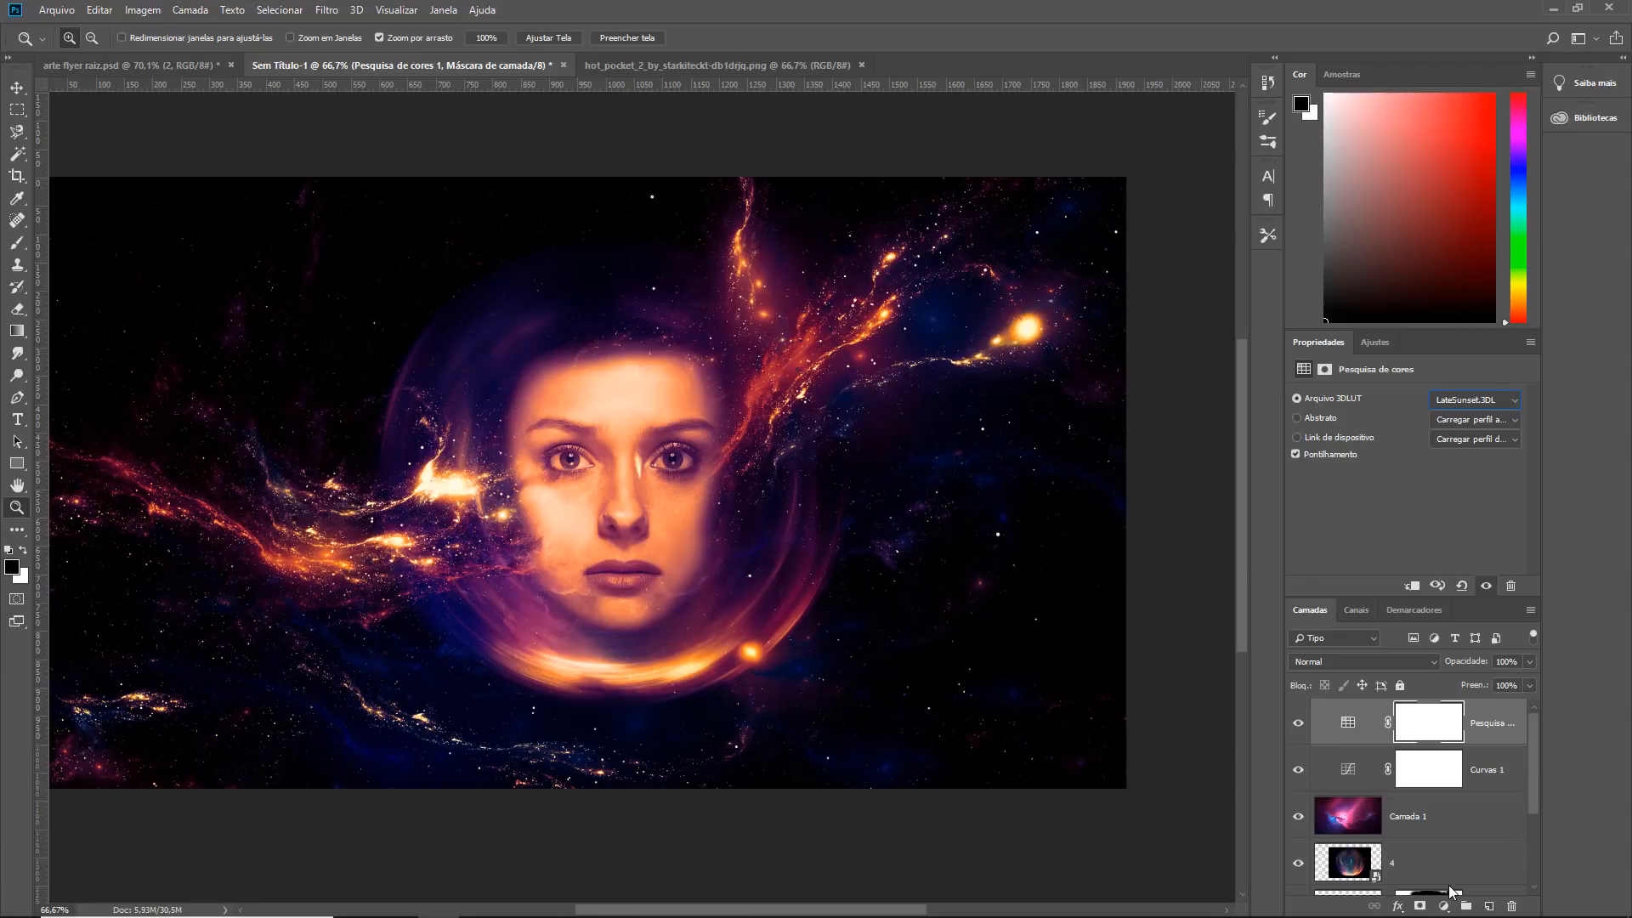
key("Up")
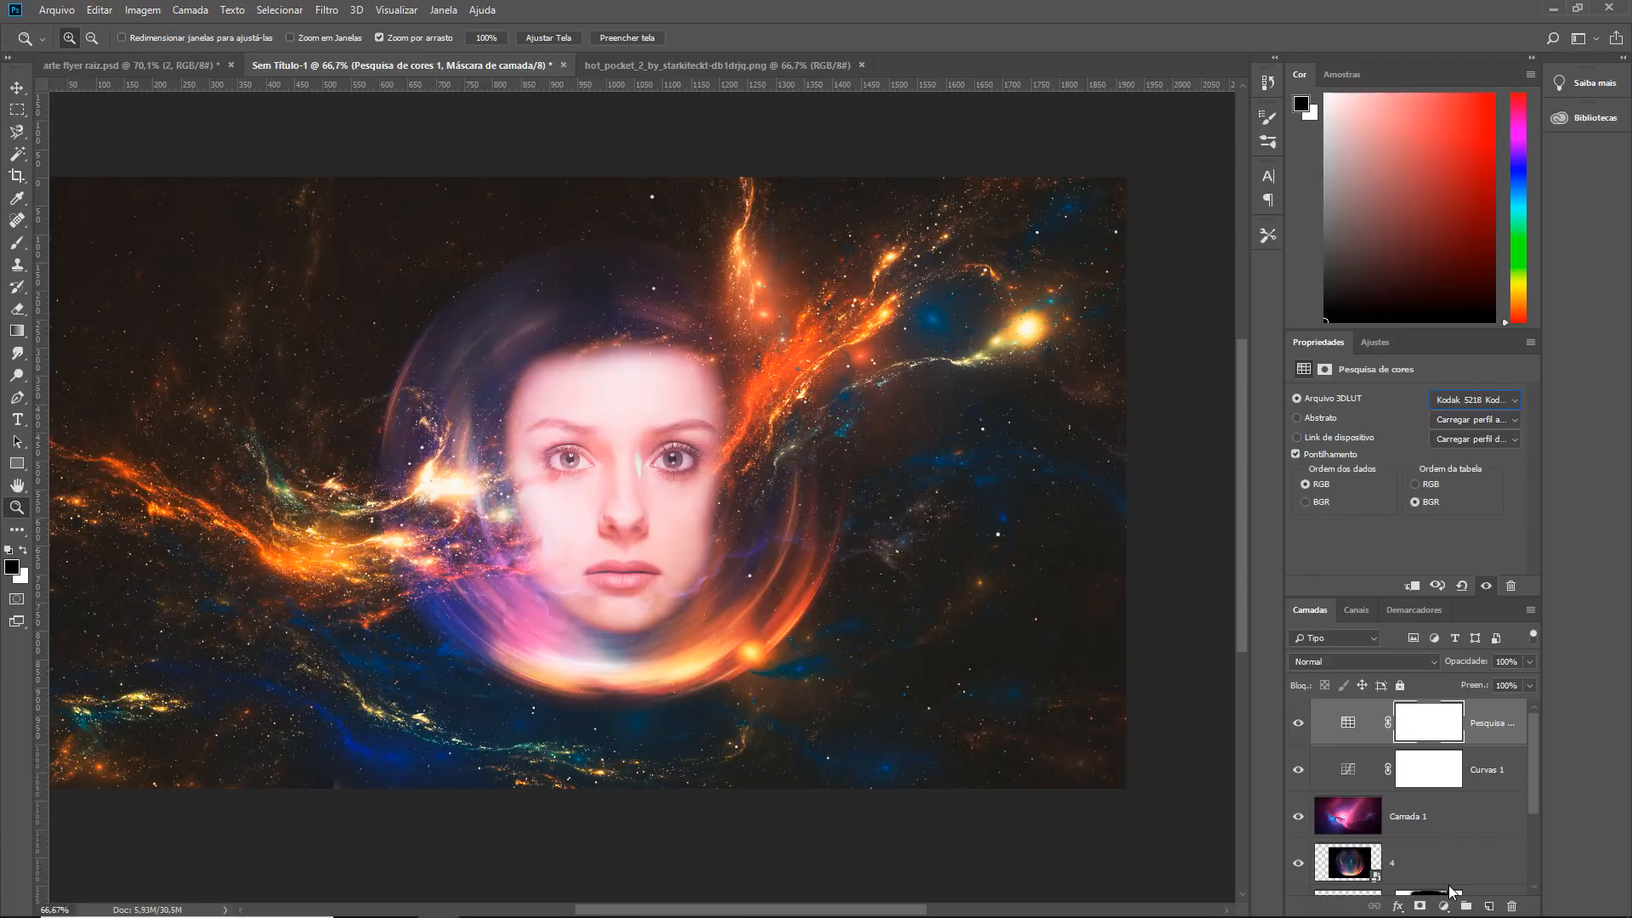
key("Up")
key("Up")
key("Up")
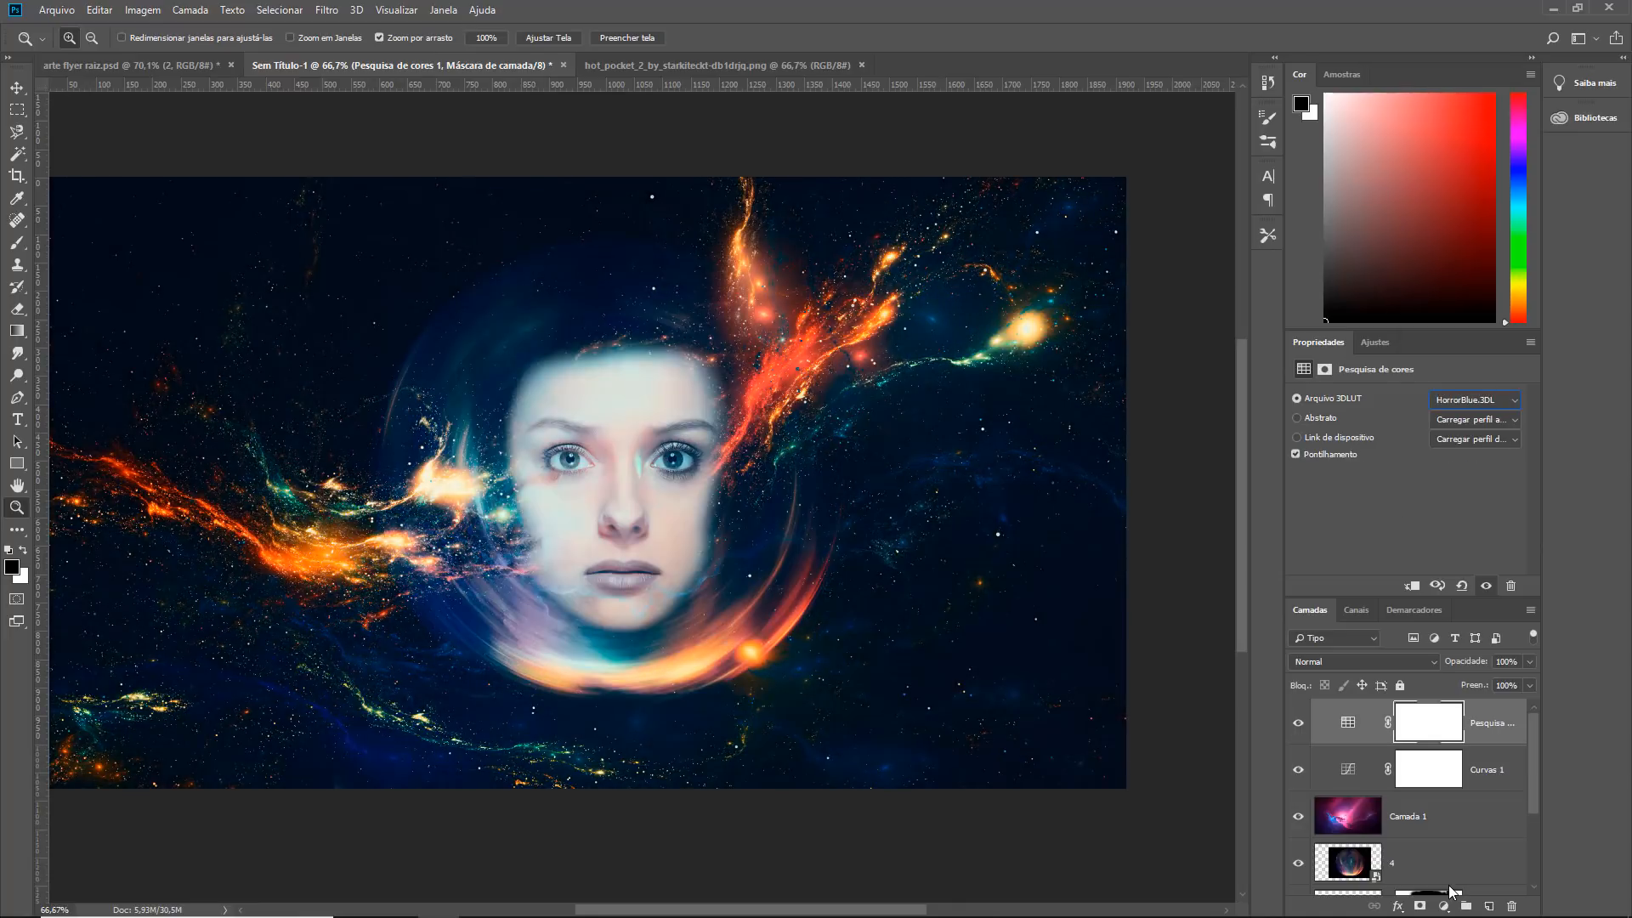
key("Up")
key("Up")
key("Up")
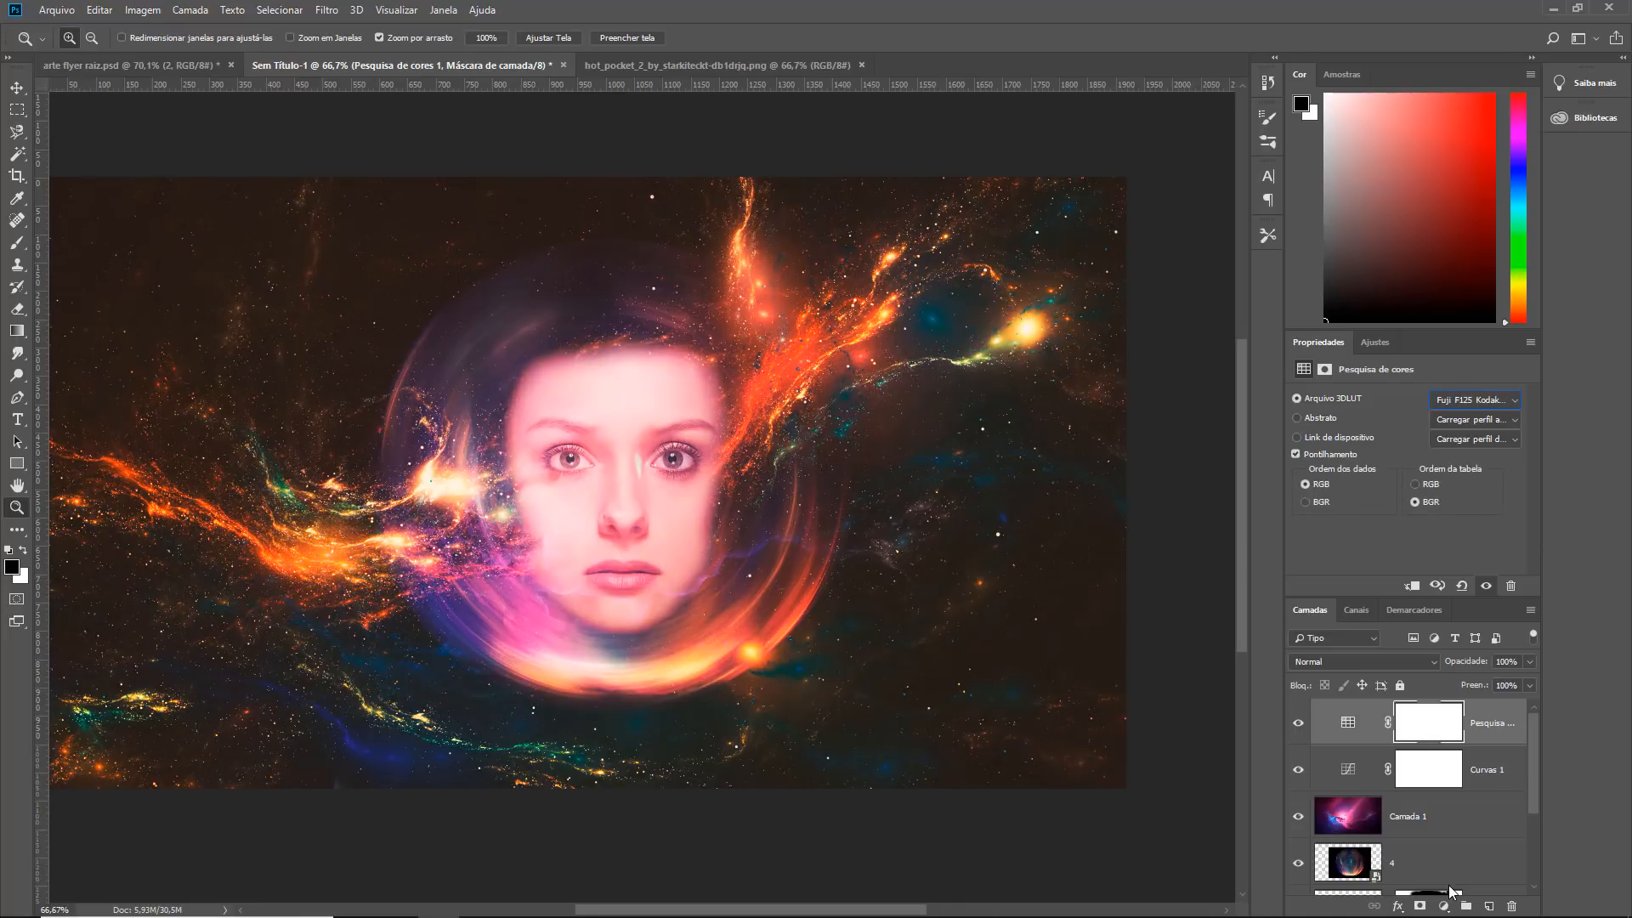
key("Up")
key("Down")
key("Up")
key("Up")
key("Up")
key("Up")
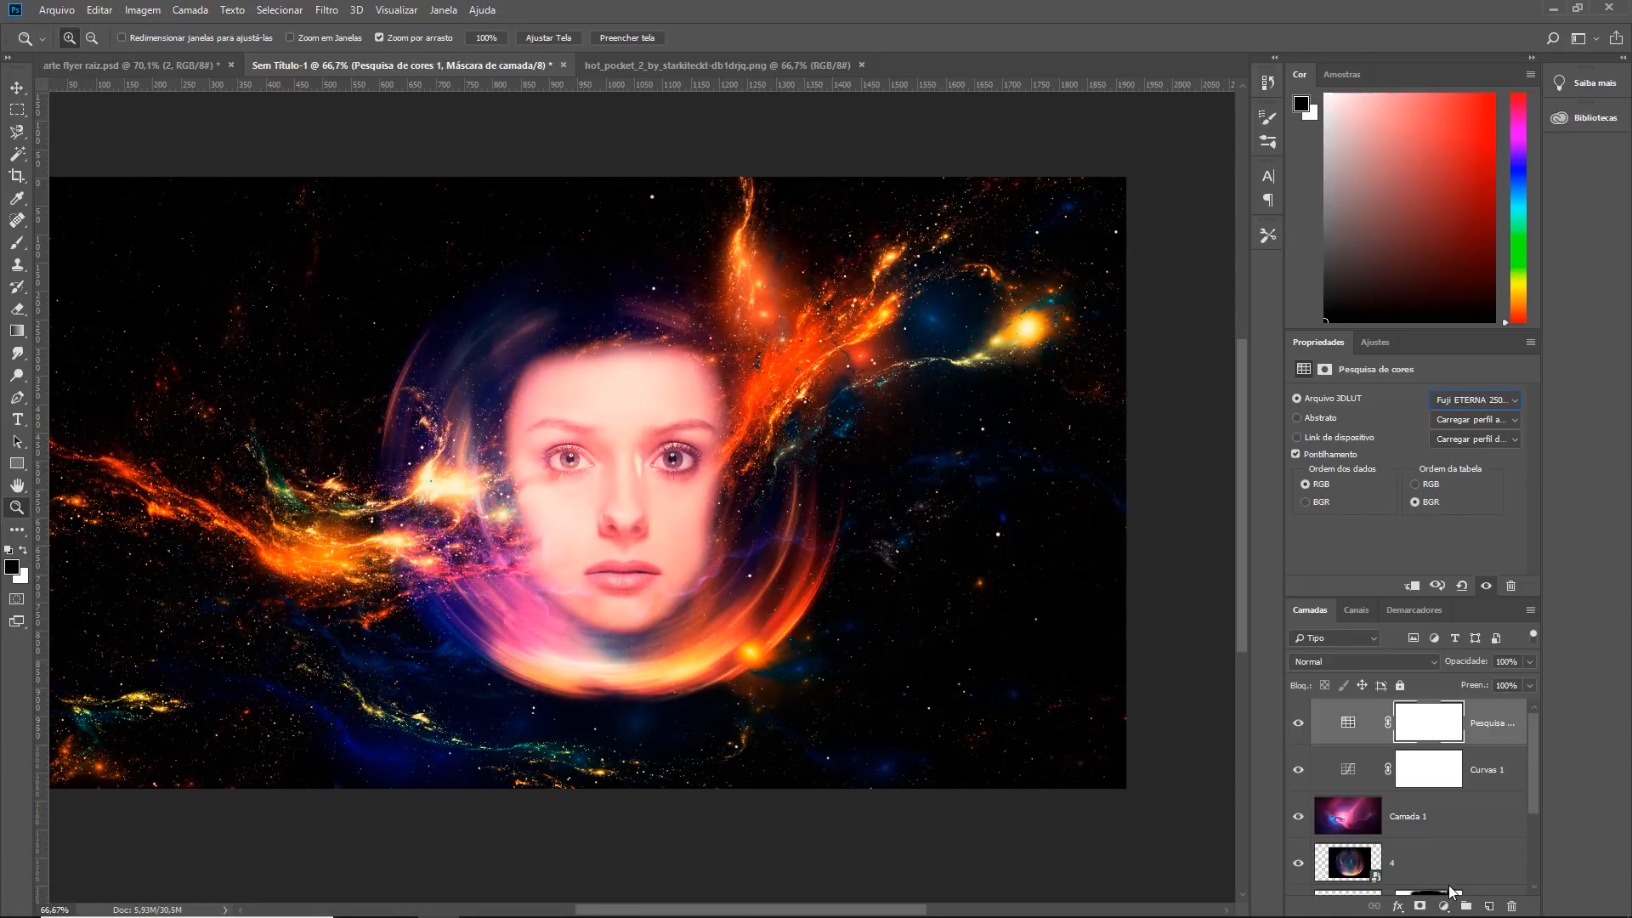
key("Up")
key("Up")
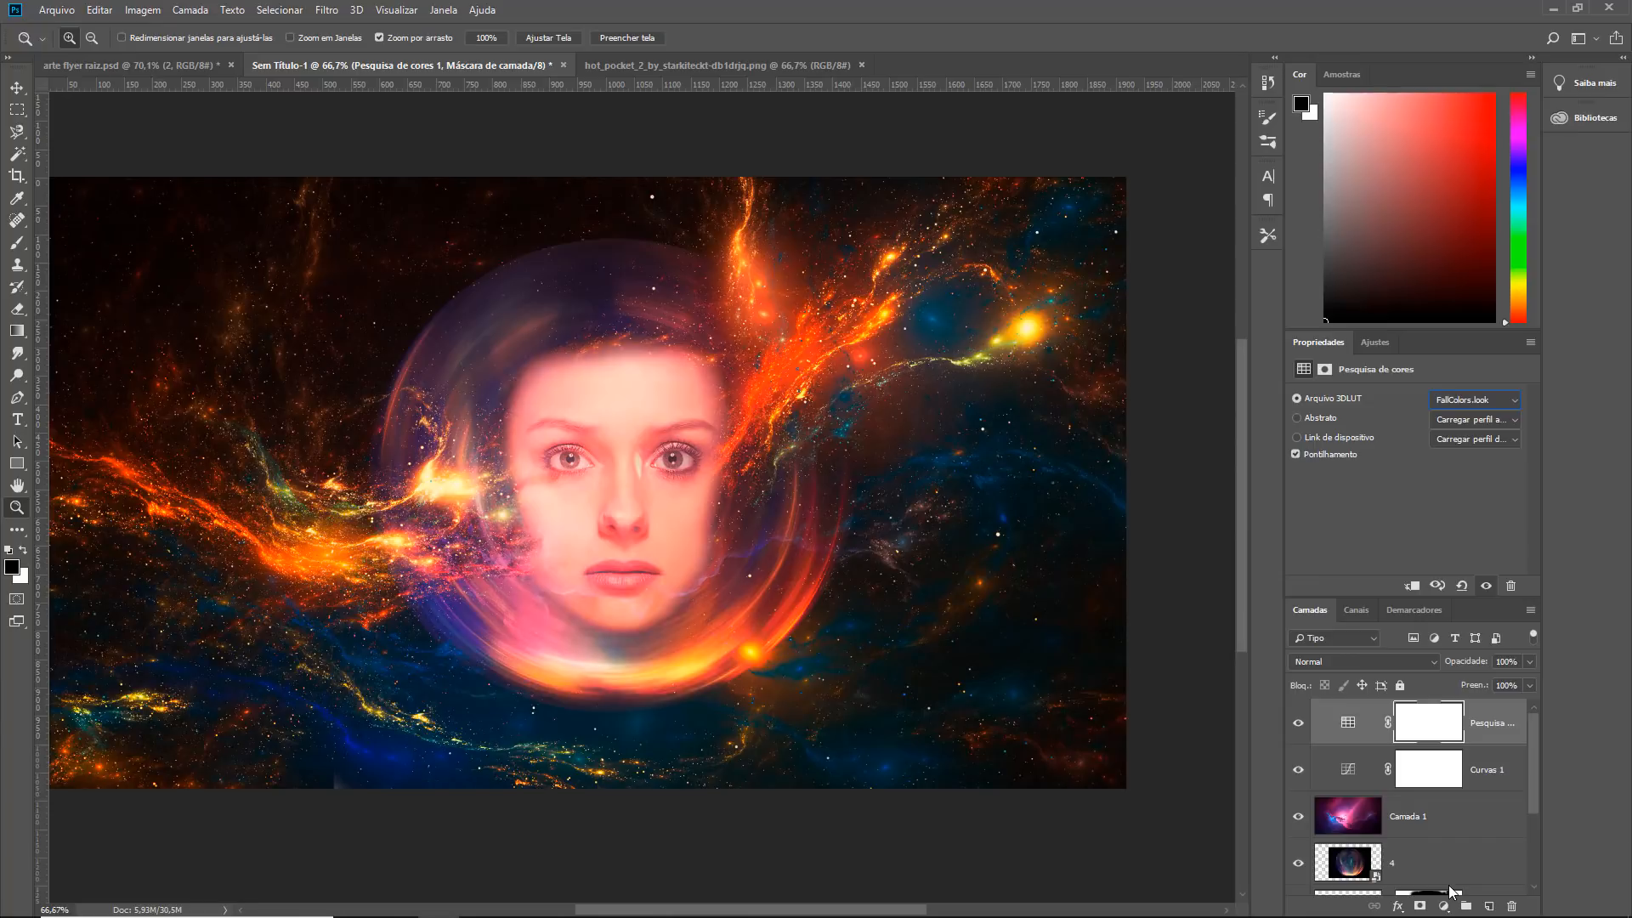
key("Up")
key("Up")
key("Up")
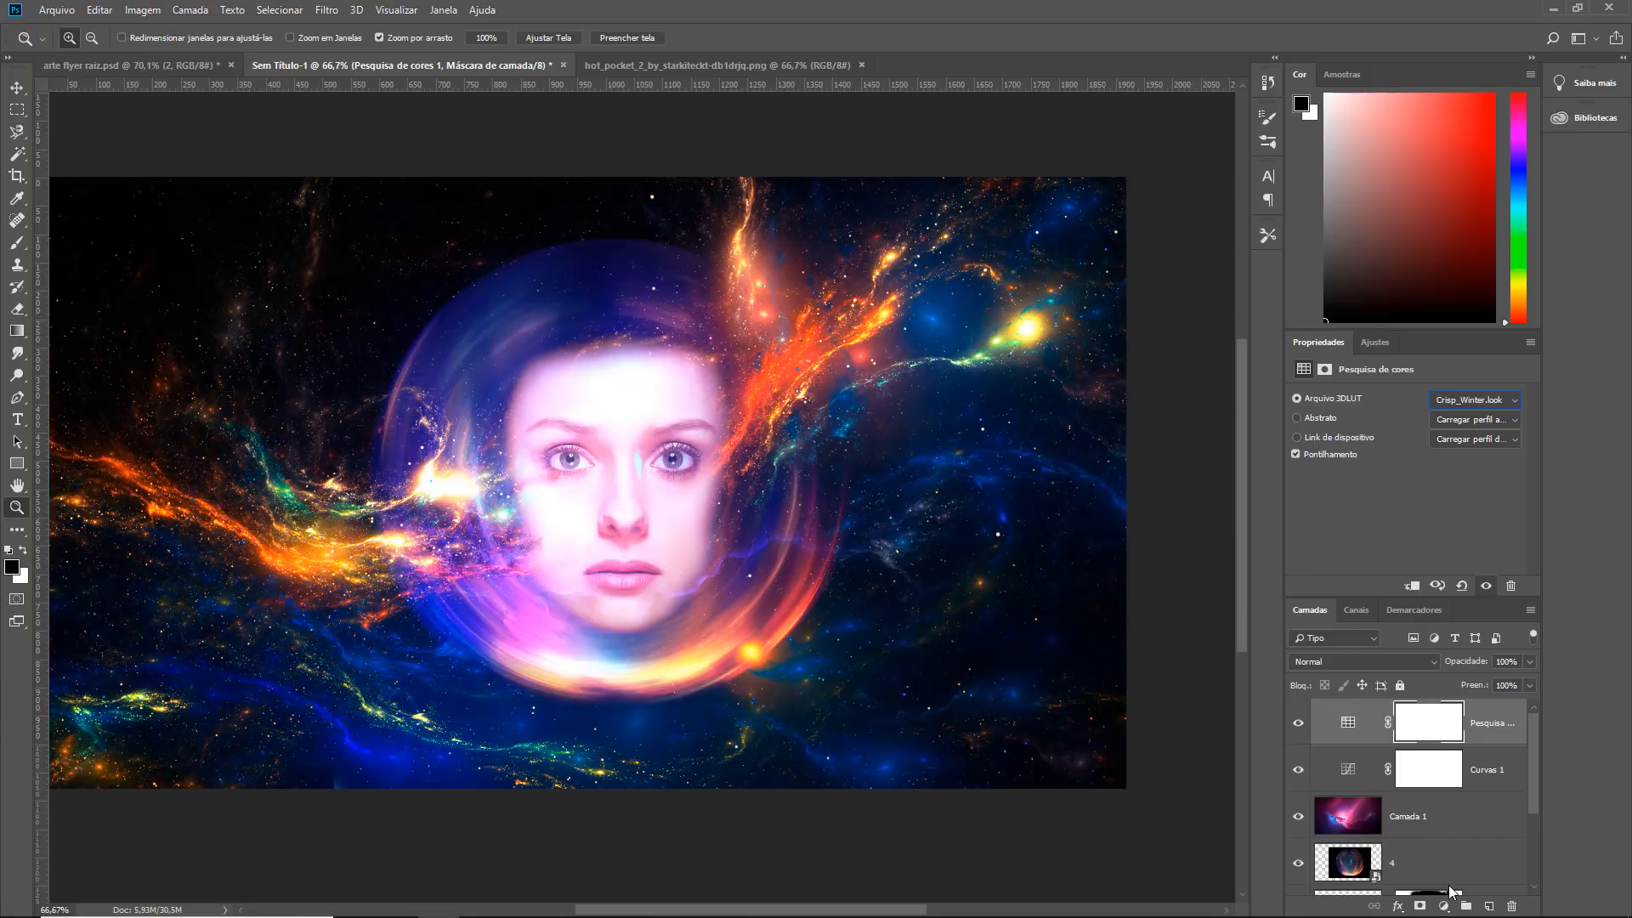
key("Up")
key("Up")
key("Up")
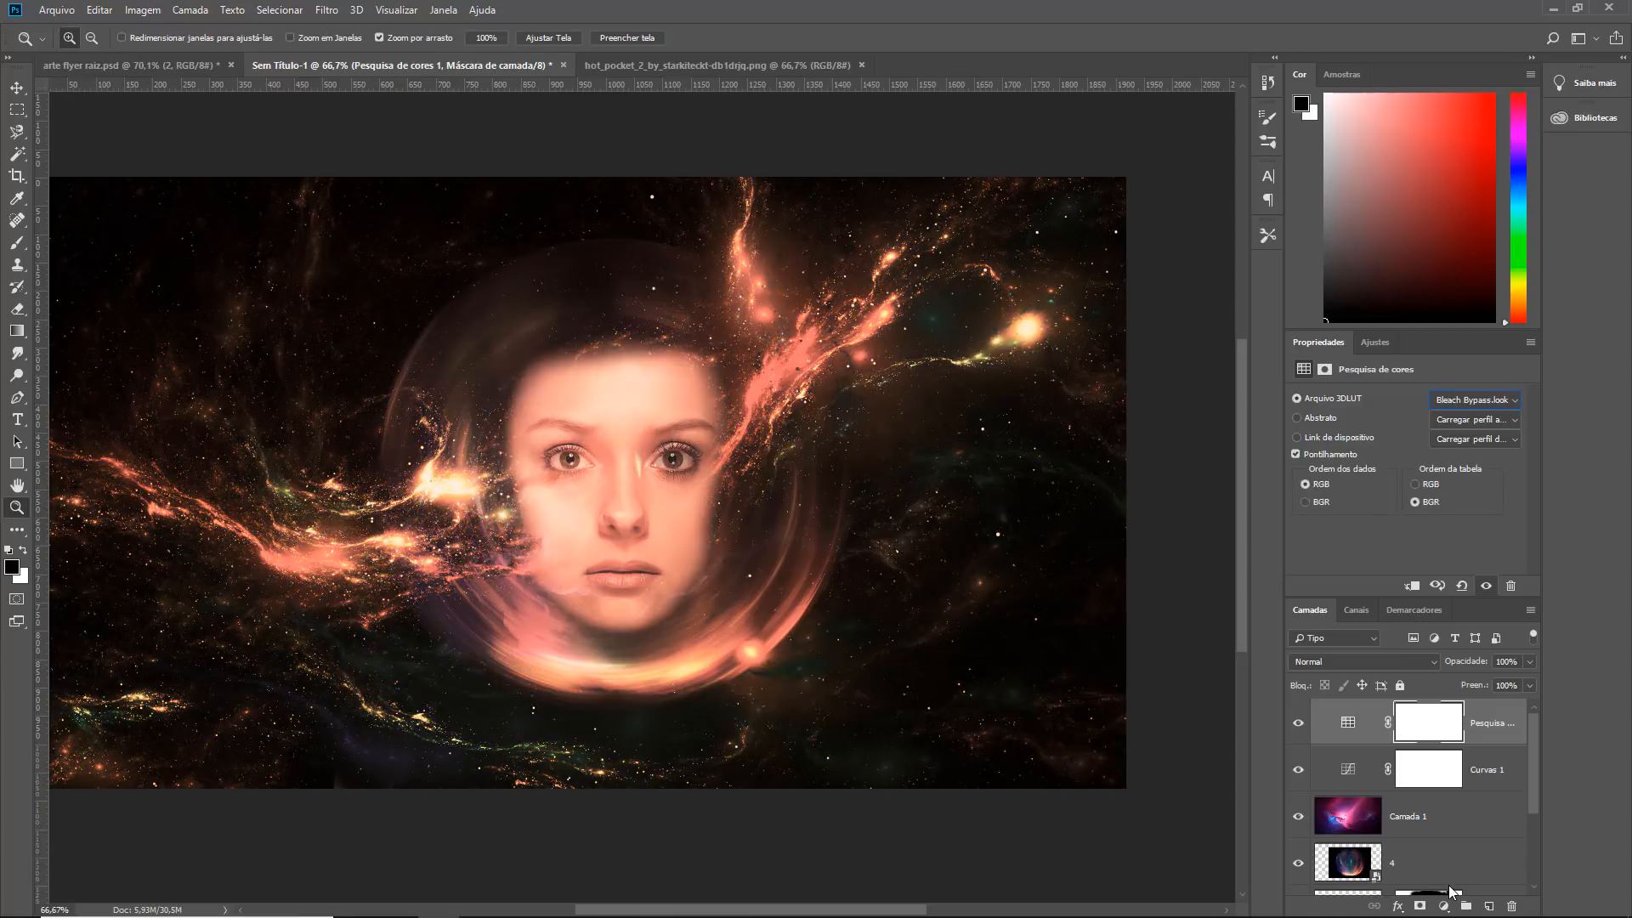
key("Up")
key("Up")
key("Up")
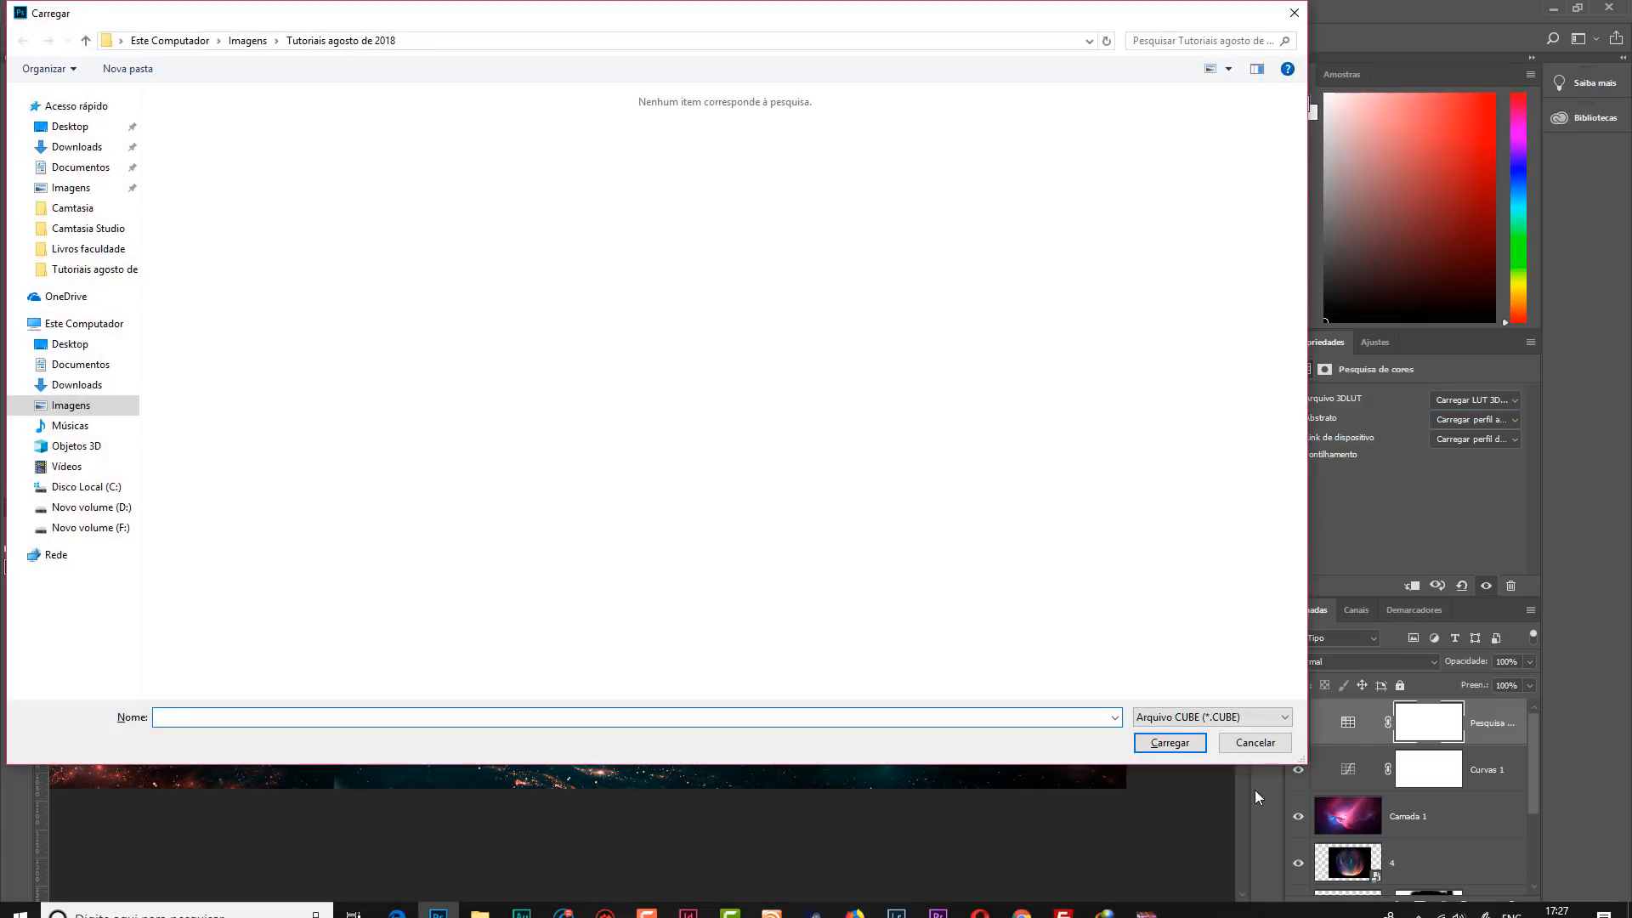
left_click(1255, 743)
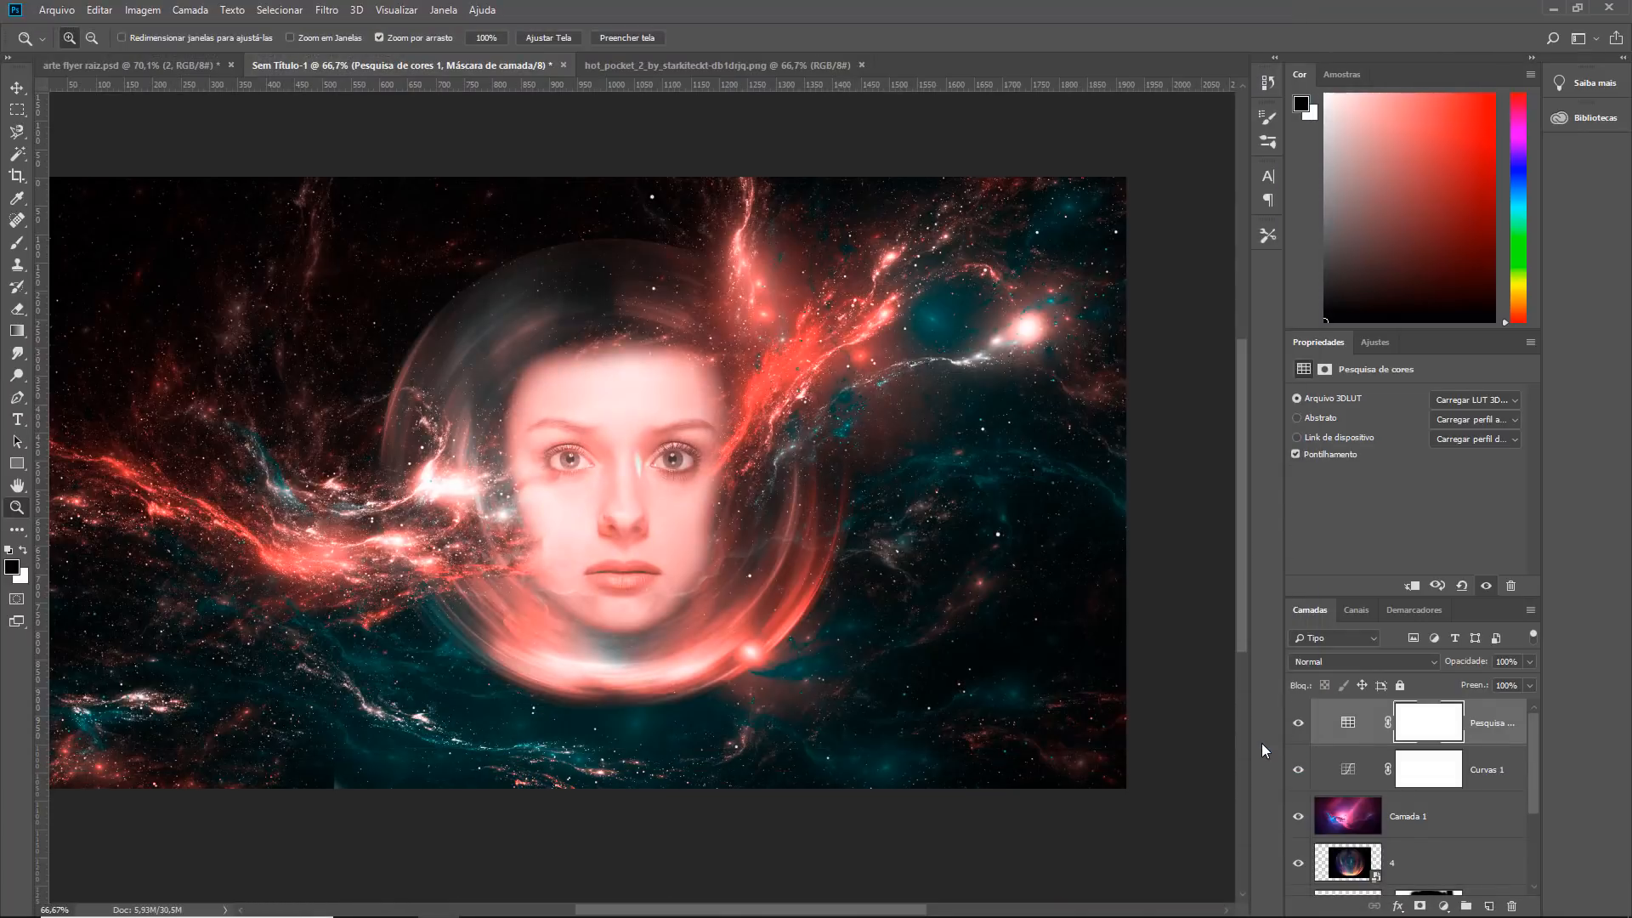
Step: Compare the 3D LUT presets on the Pesquisa de cores layer, apply Kodak 5218 Kodak 2395 (by Adobe).cube, and lower the layer's opacity to 71%
left_click(1495, 717)
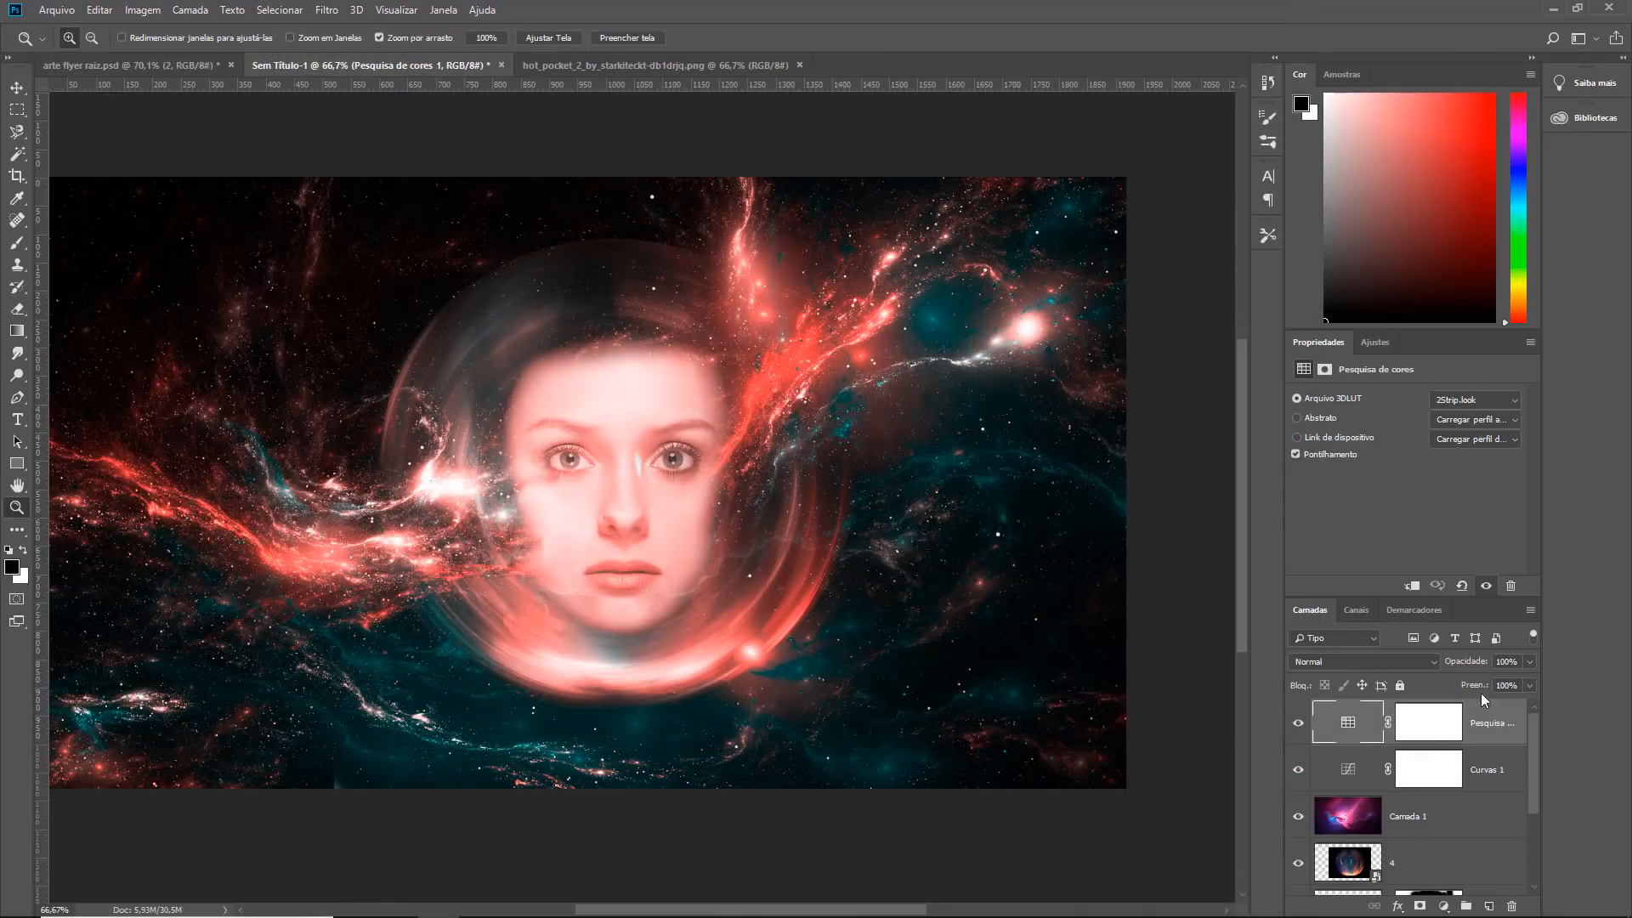
left_click(1472, 406)
left_click(1470, 400)
key("Down")
key("Down")
key("Down")
key("Down")
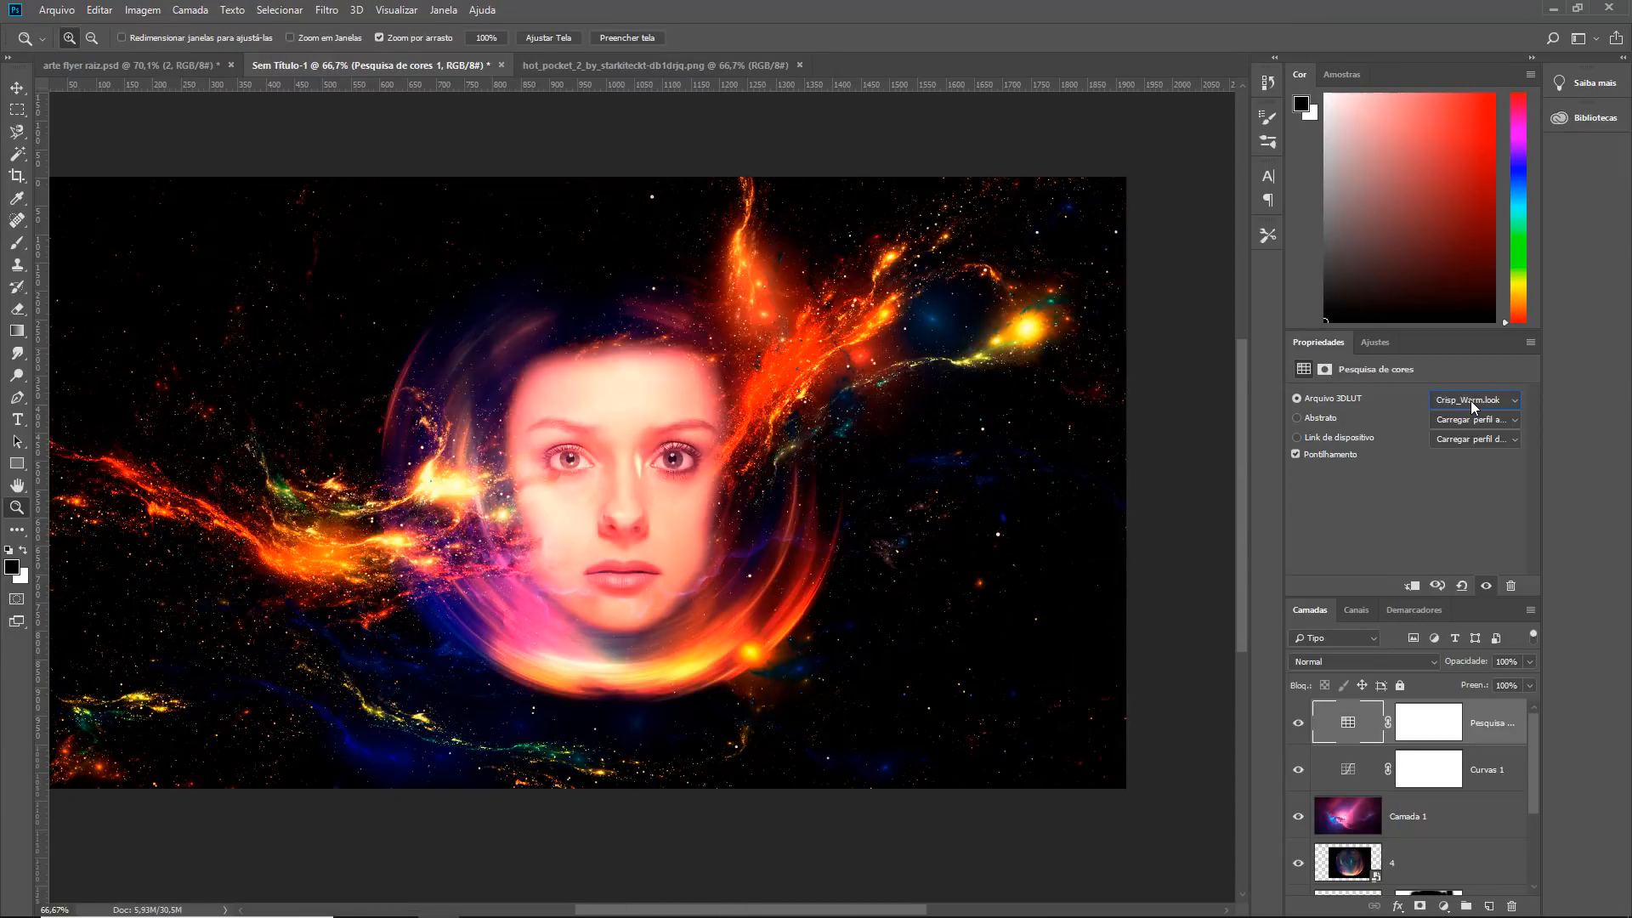
key("Down")
key("Down")
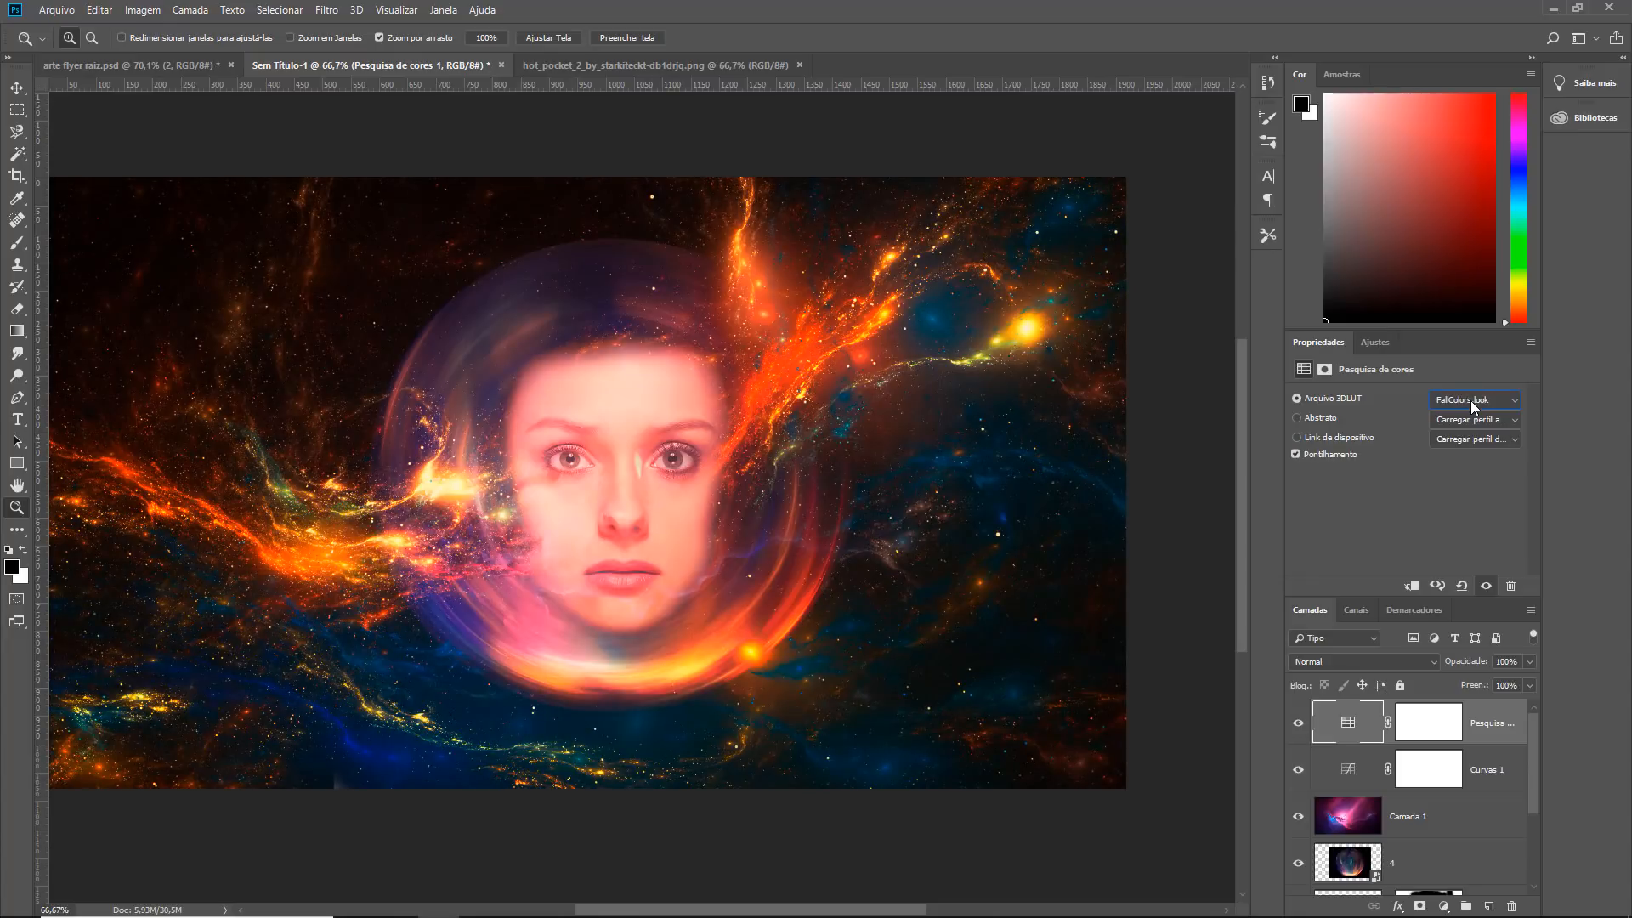
key("Down")
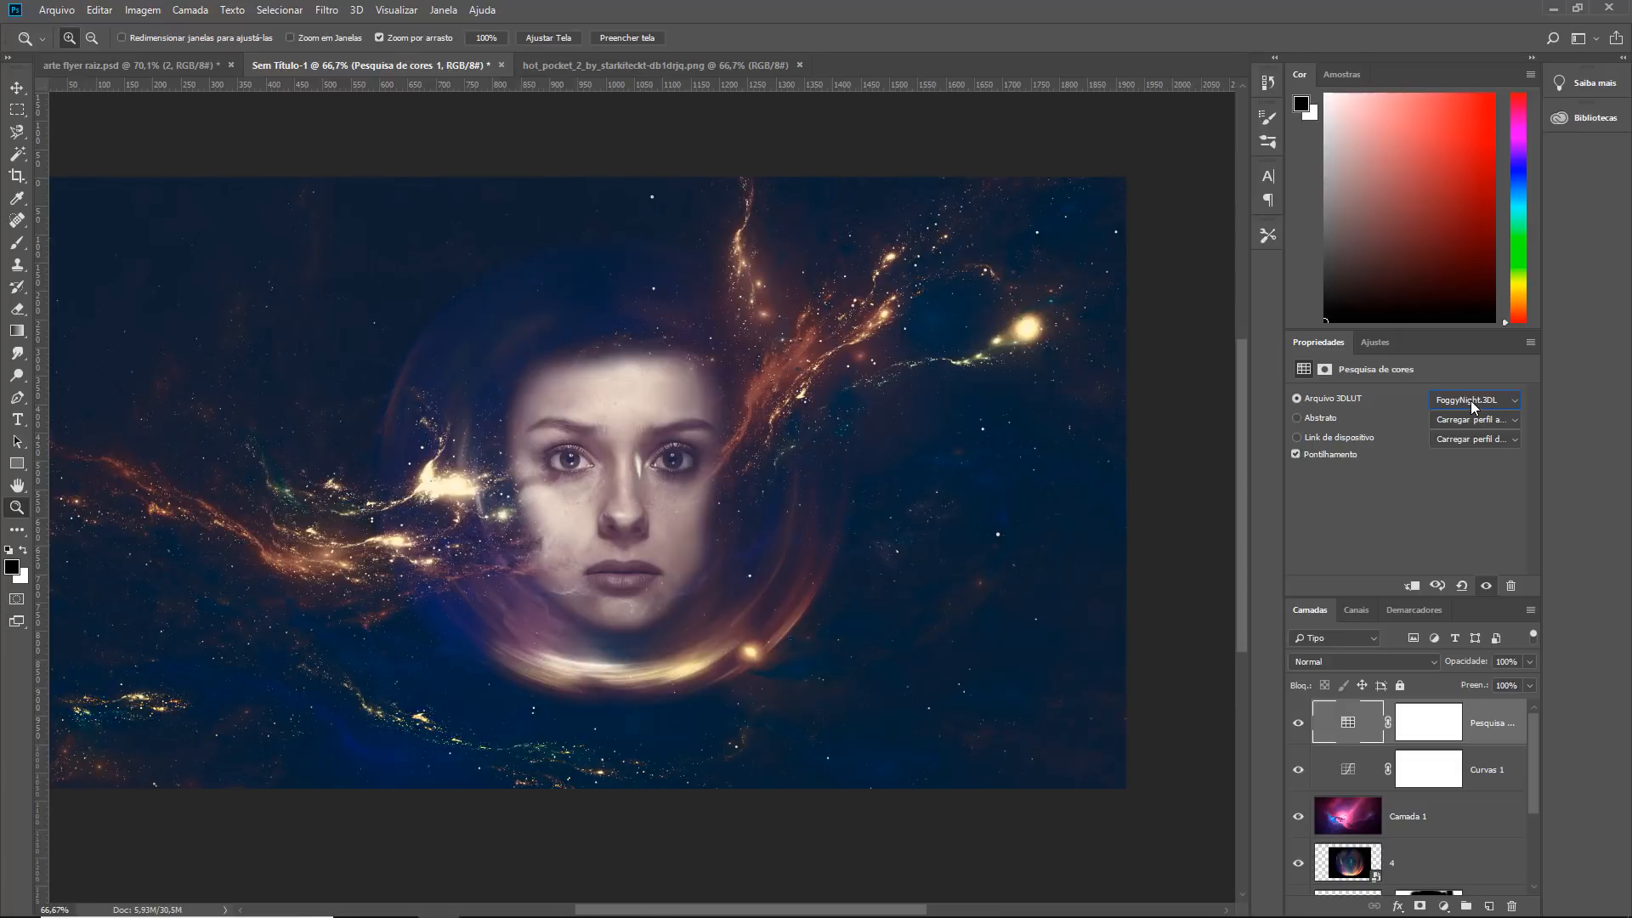
key("Down")
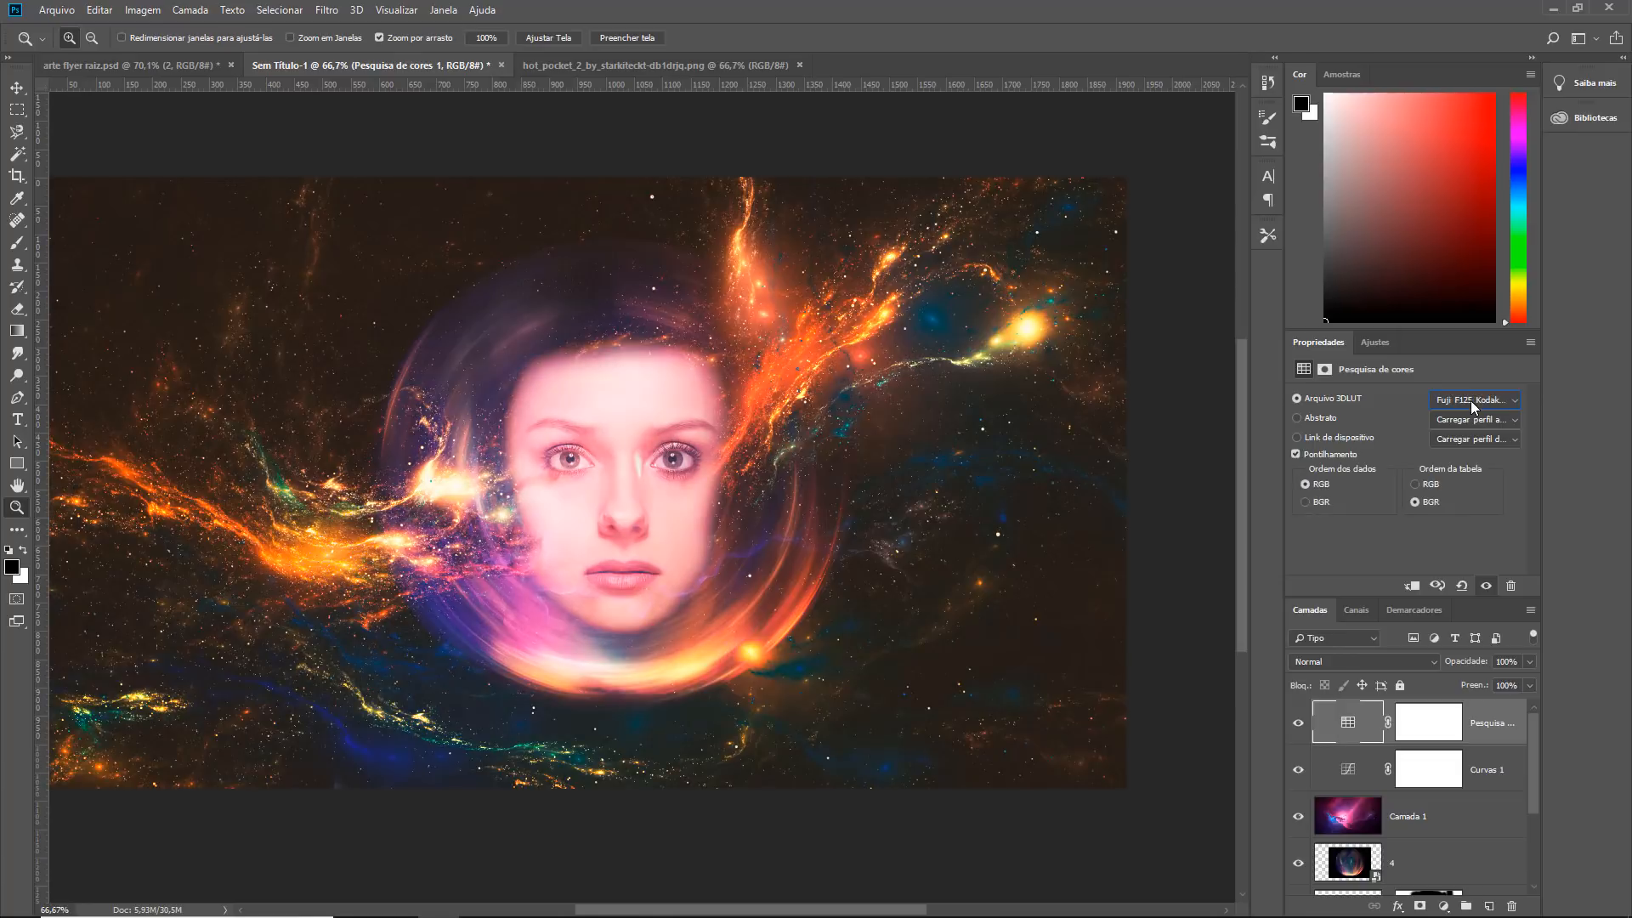
key("Up")
key("Down")
key("Down")
key("Down")
key("Down")
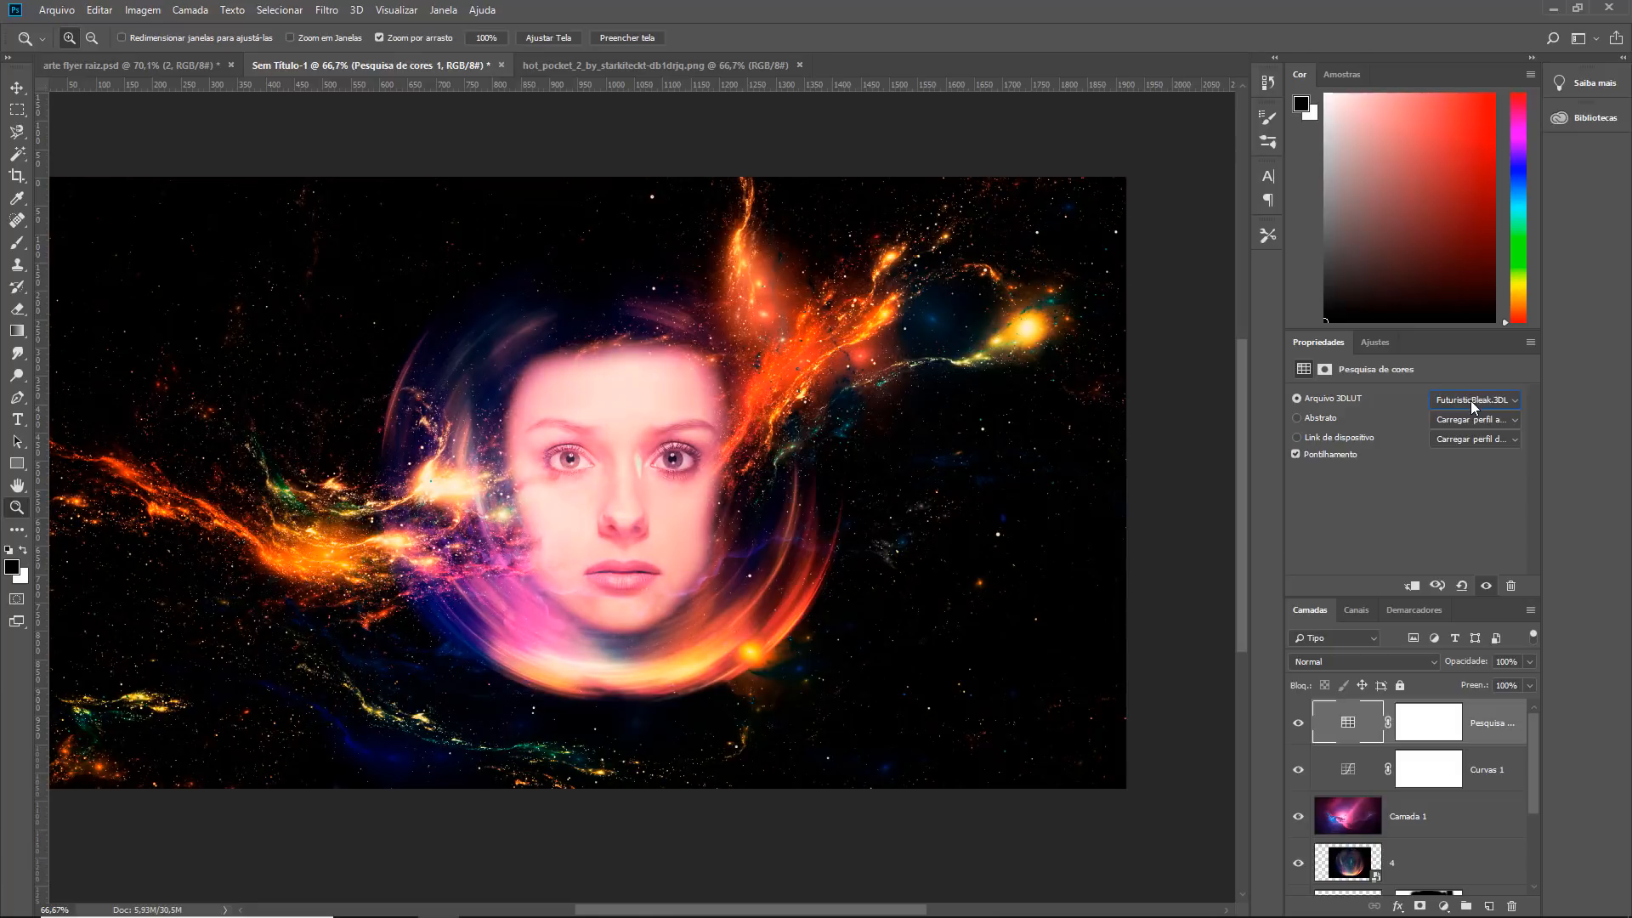
key("Down")
key("Down")
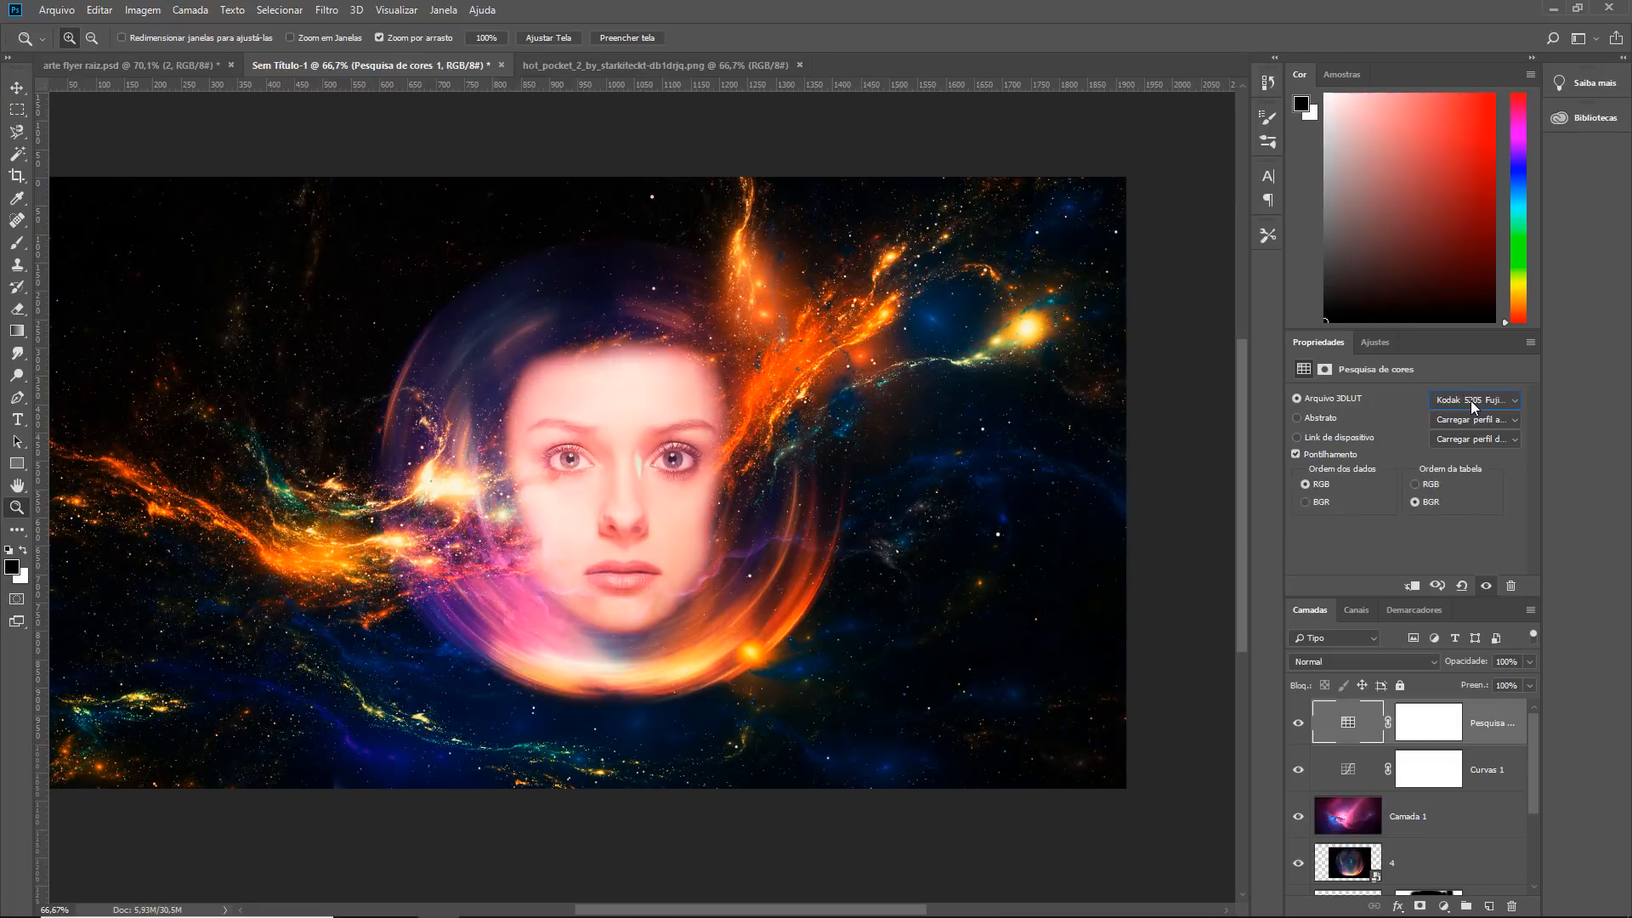
key("Up")
key("Down")
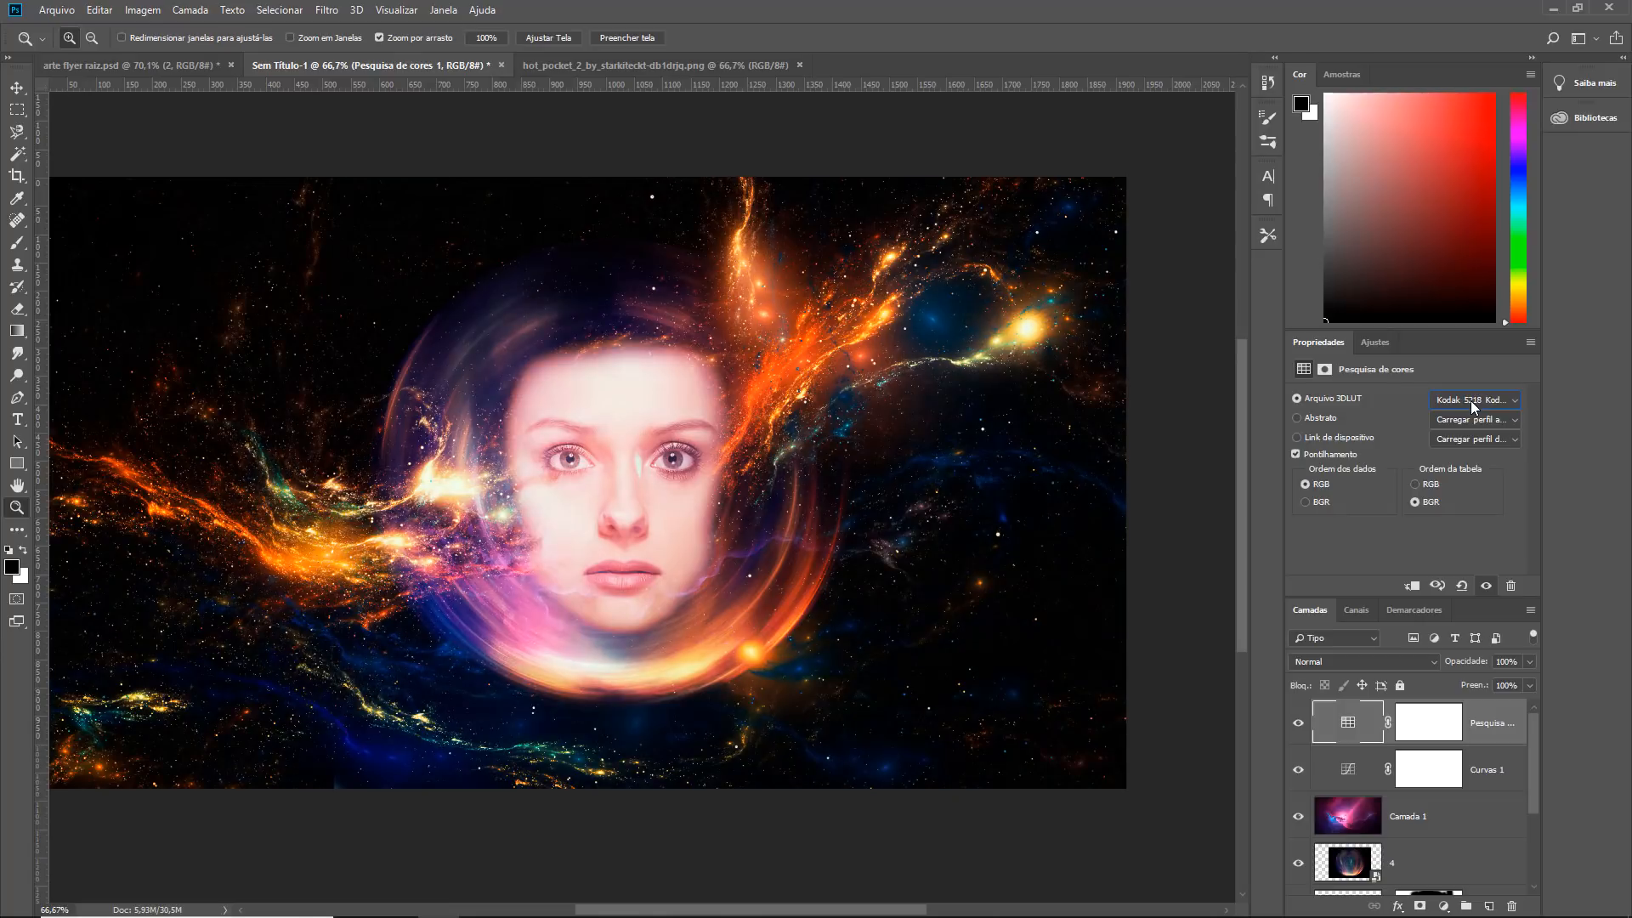
key("Down")
key("Down")
key("Down")
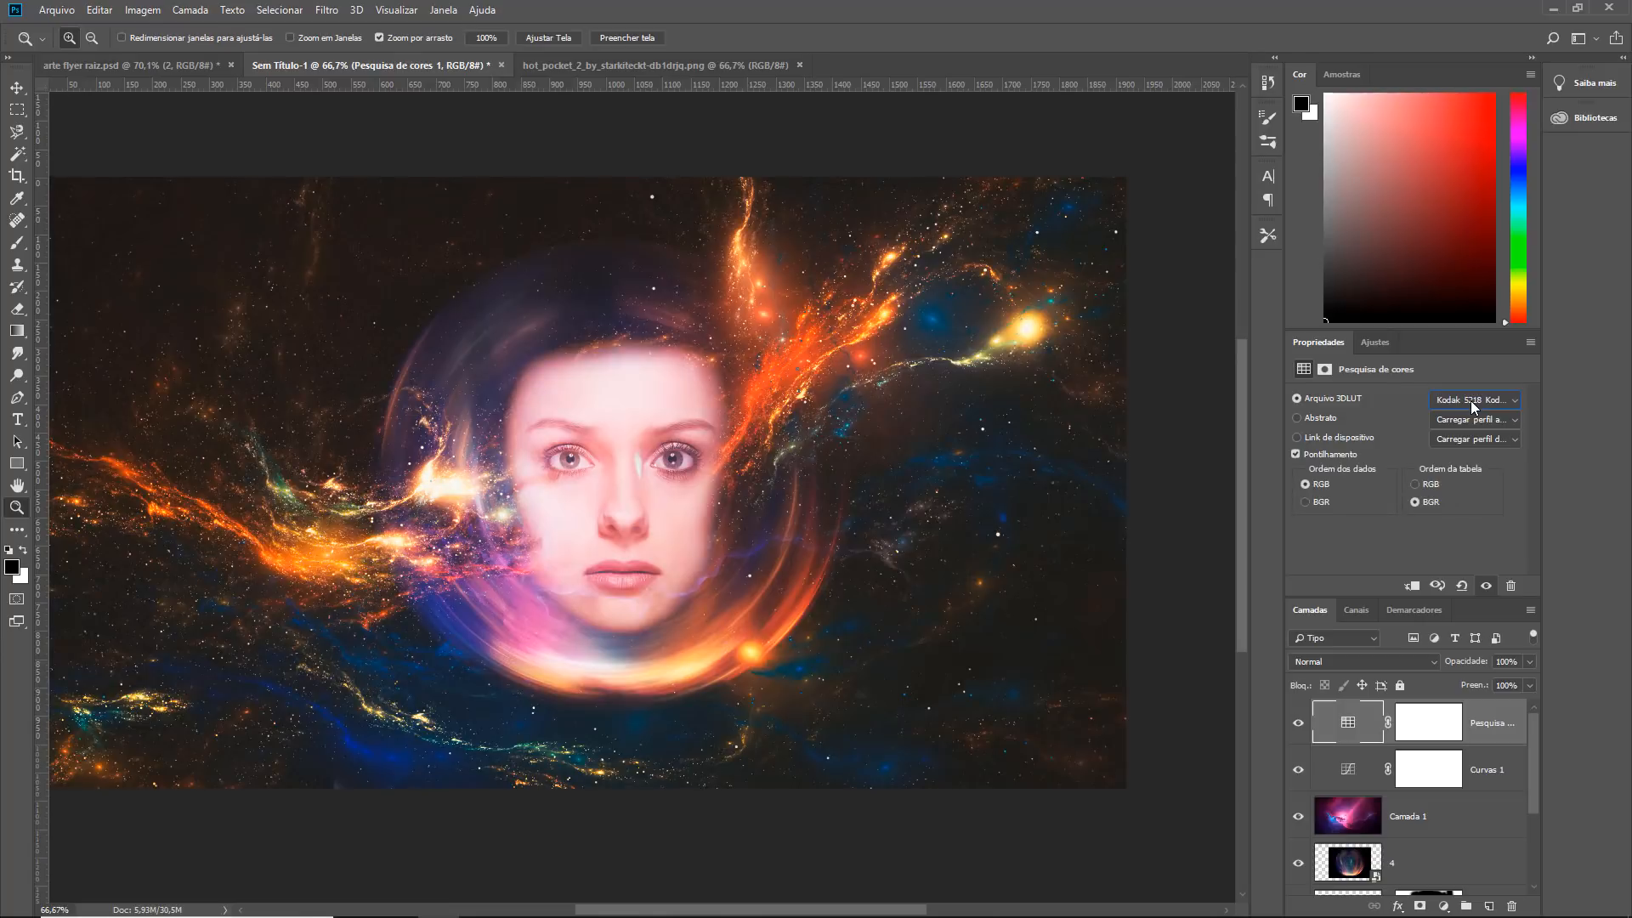
key("Up")
key("Down")
left_click(1470, 400)
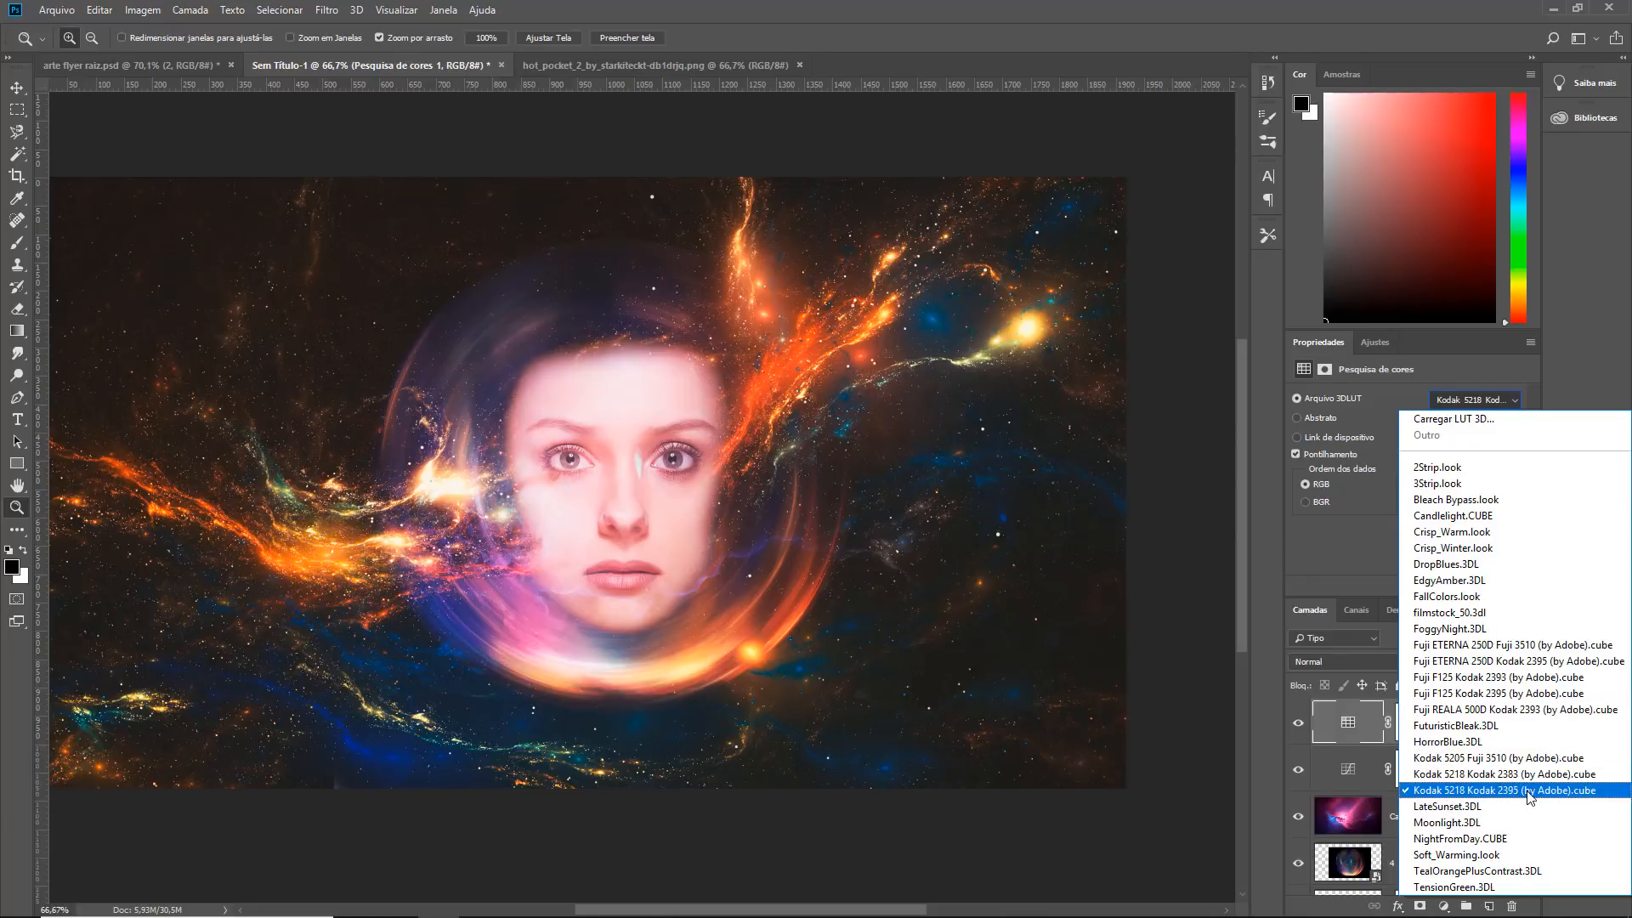
left_click(1527, 795)
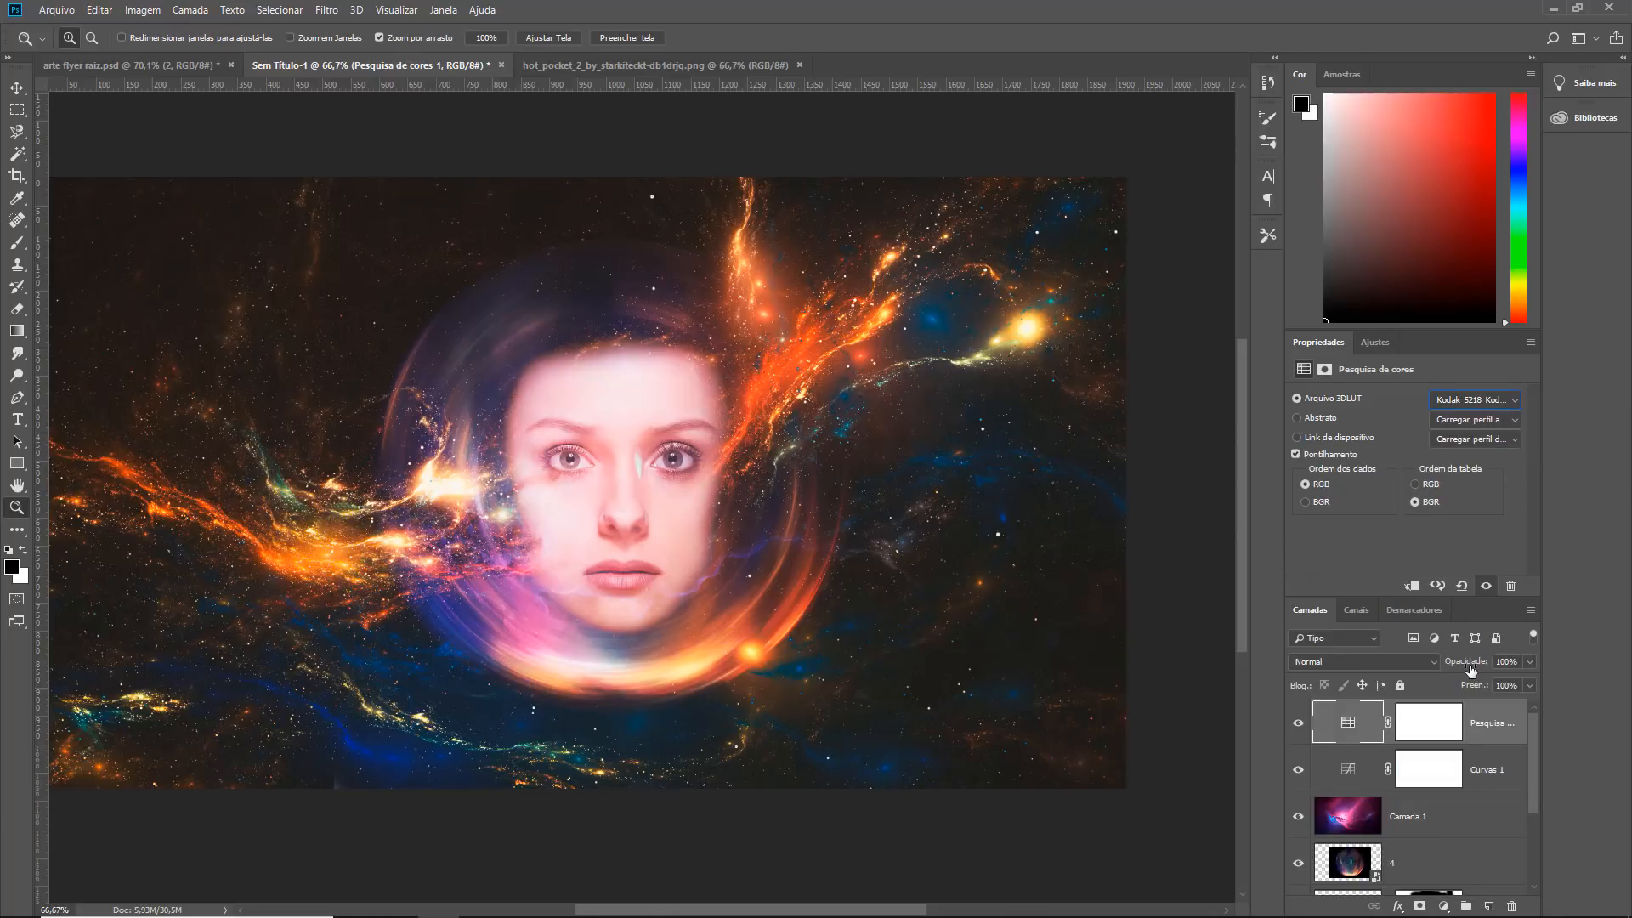
left_click_drag(1471, 669, 1447, 672)
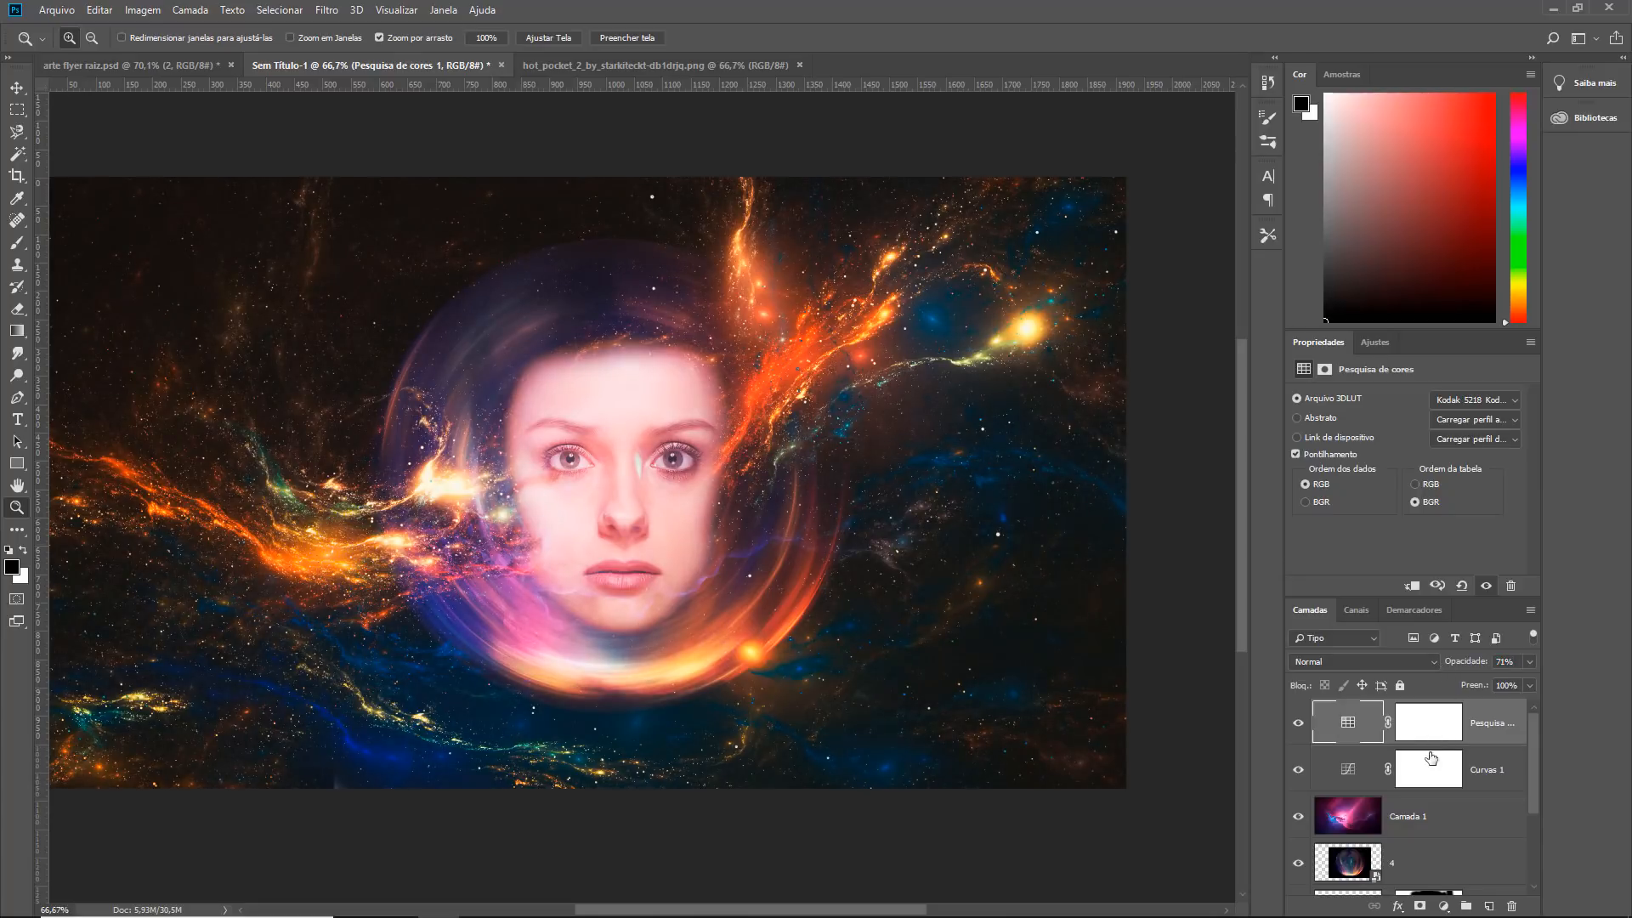
Step: Add an Equilíbrio de cores adjustment layer directly above the masked woman's face layer
scroll(1402, 774, "down", 3)
left_click(1351, 785)
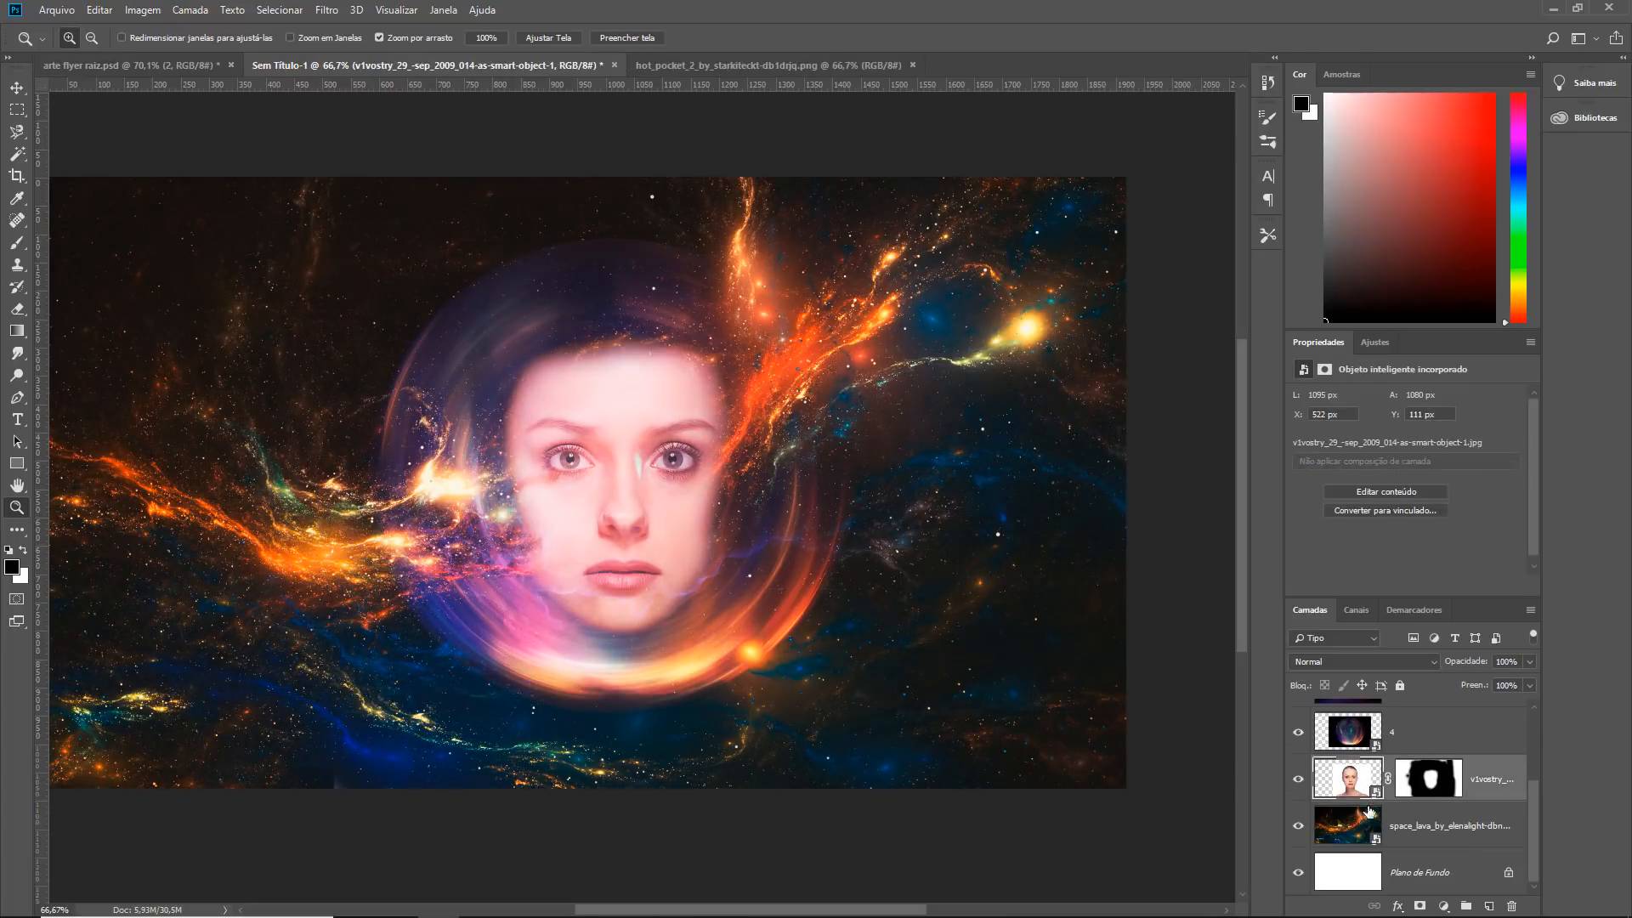
left_click(1443, 906)
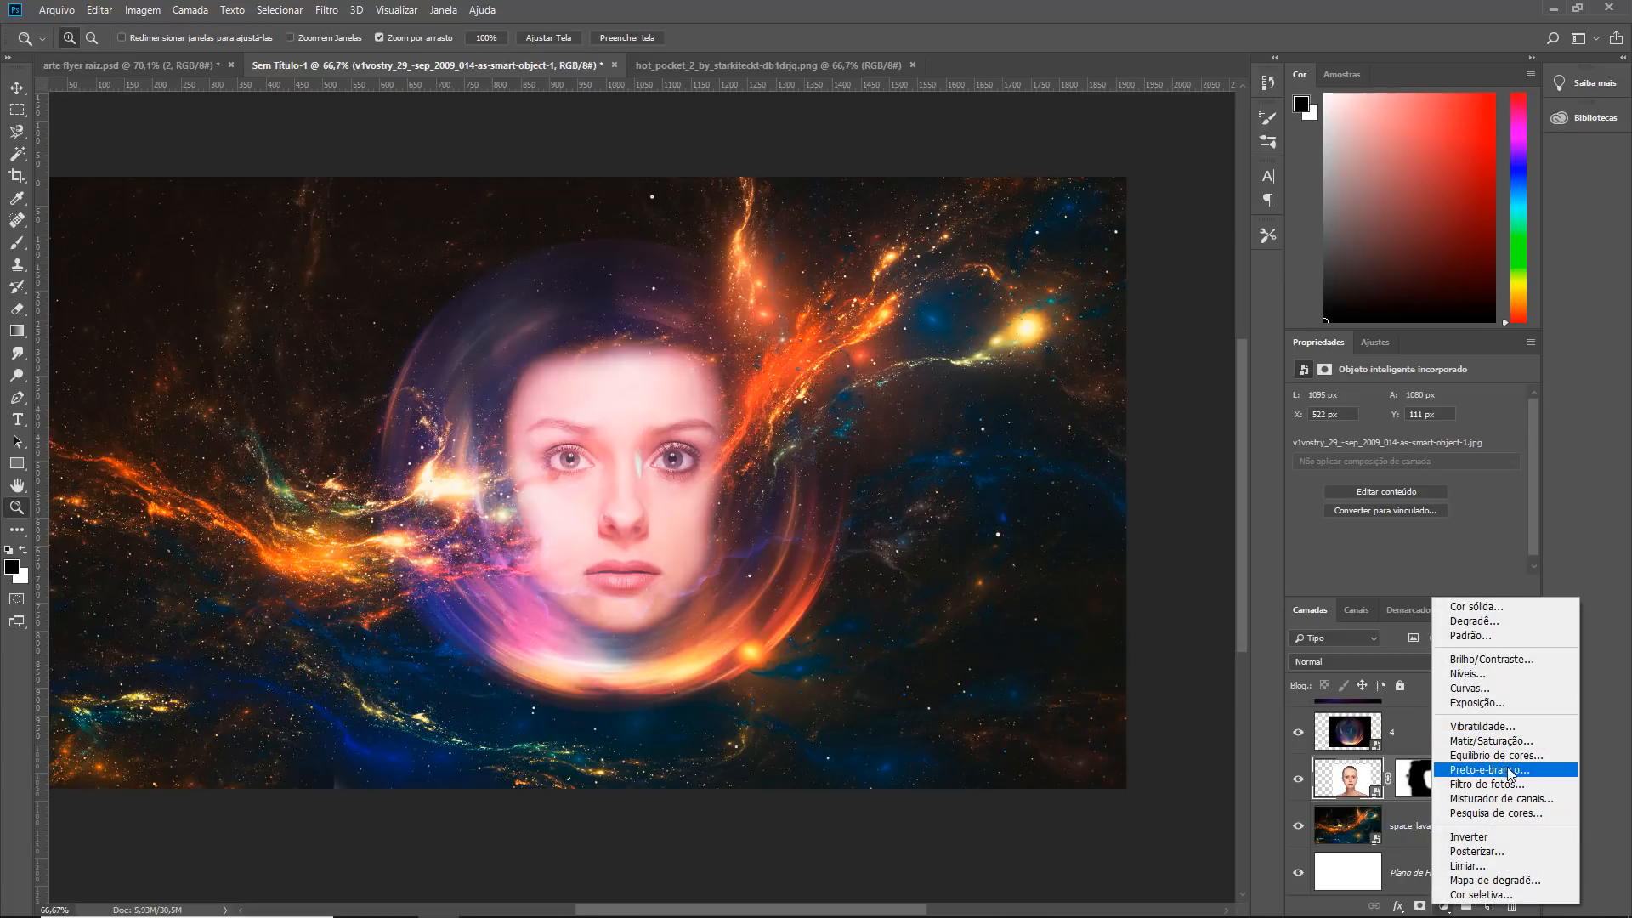
left_click(1496, 754)
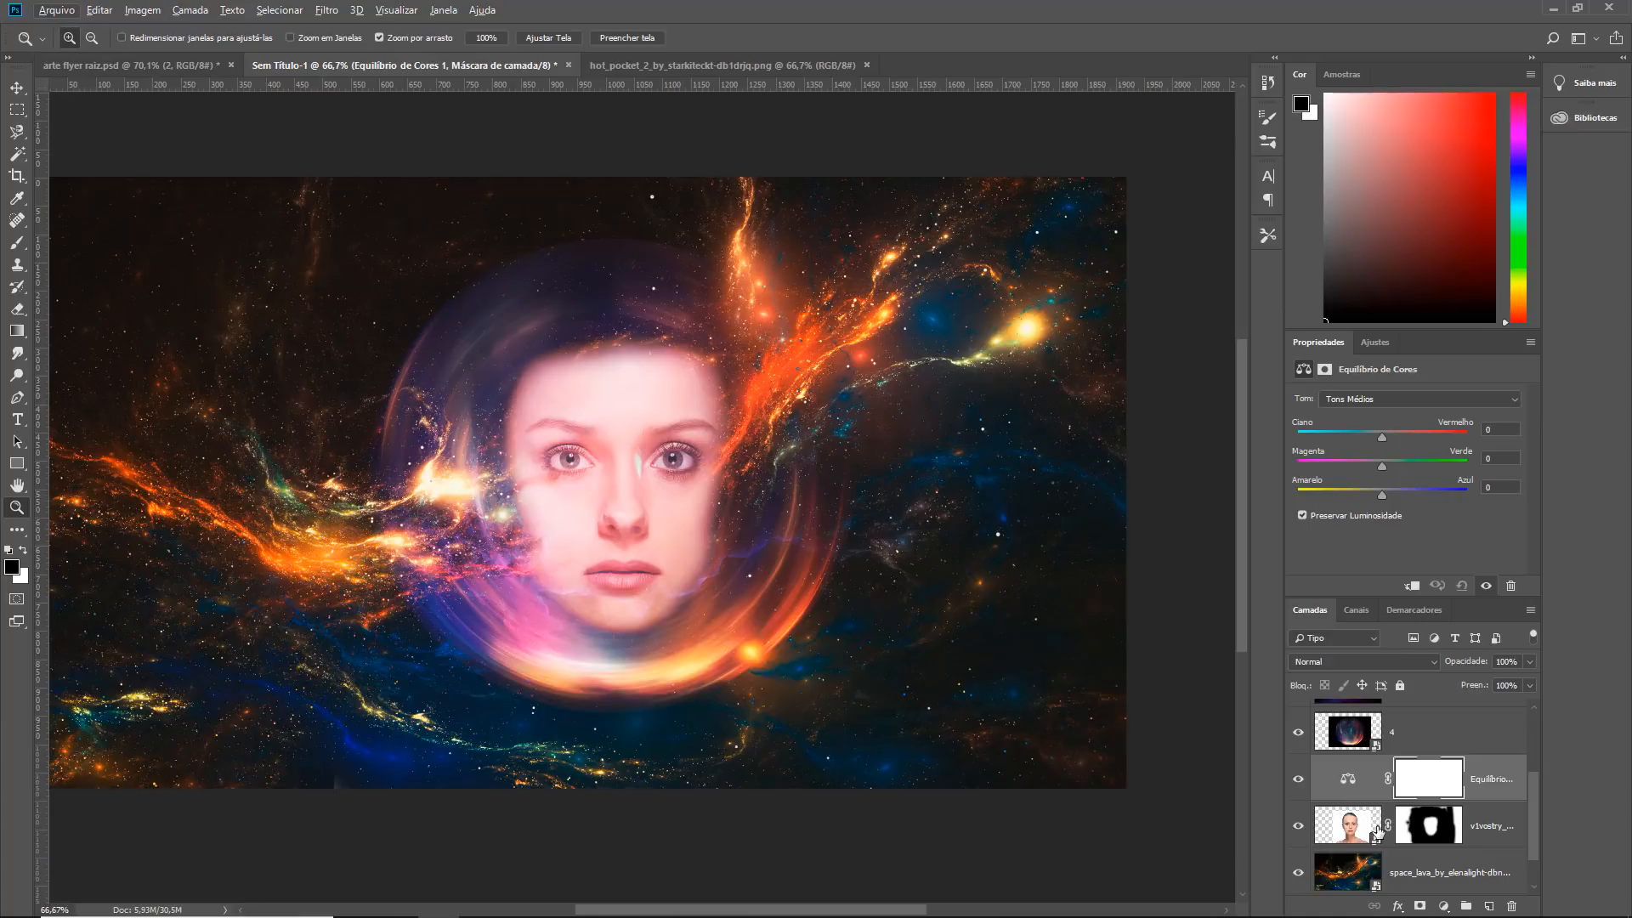
Step: Clip the Equilíbrio de Cores adjustment layer to the woman's face layer and release that clipping mask again
right_click(1482, 784)
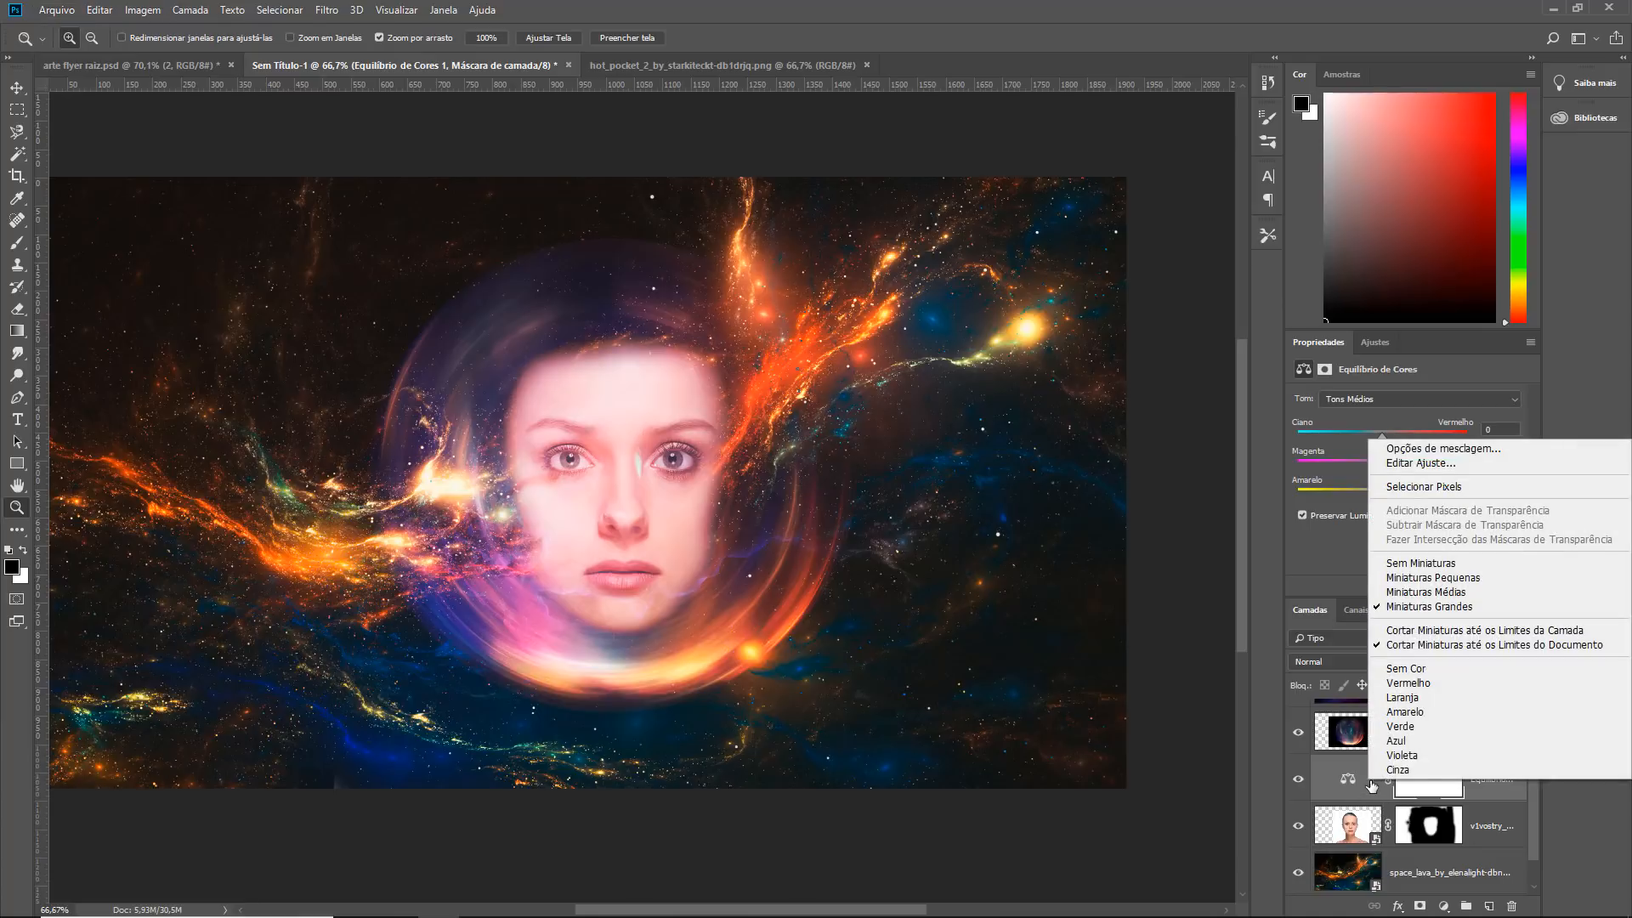
right_click(1489, 783)
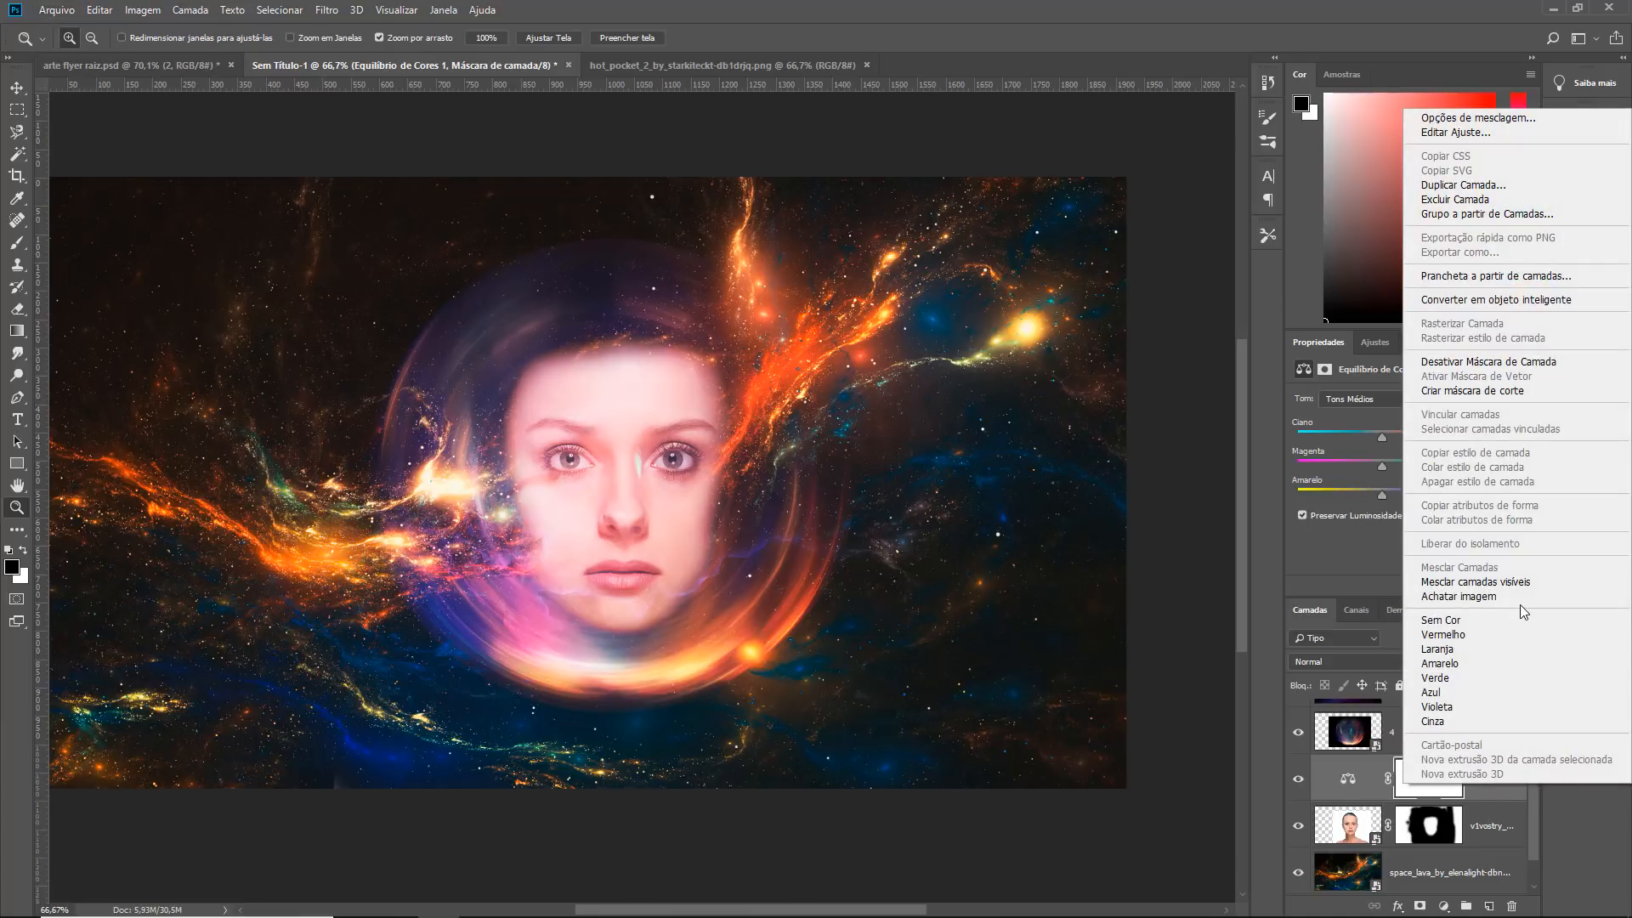
left_click(1505, 393)
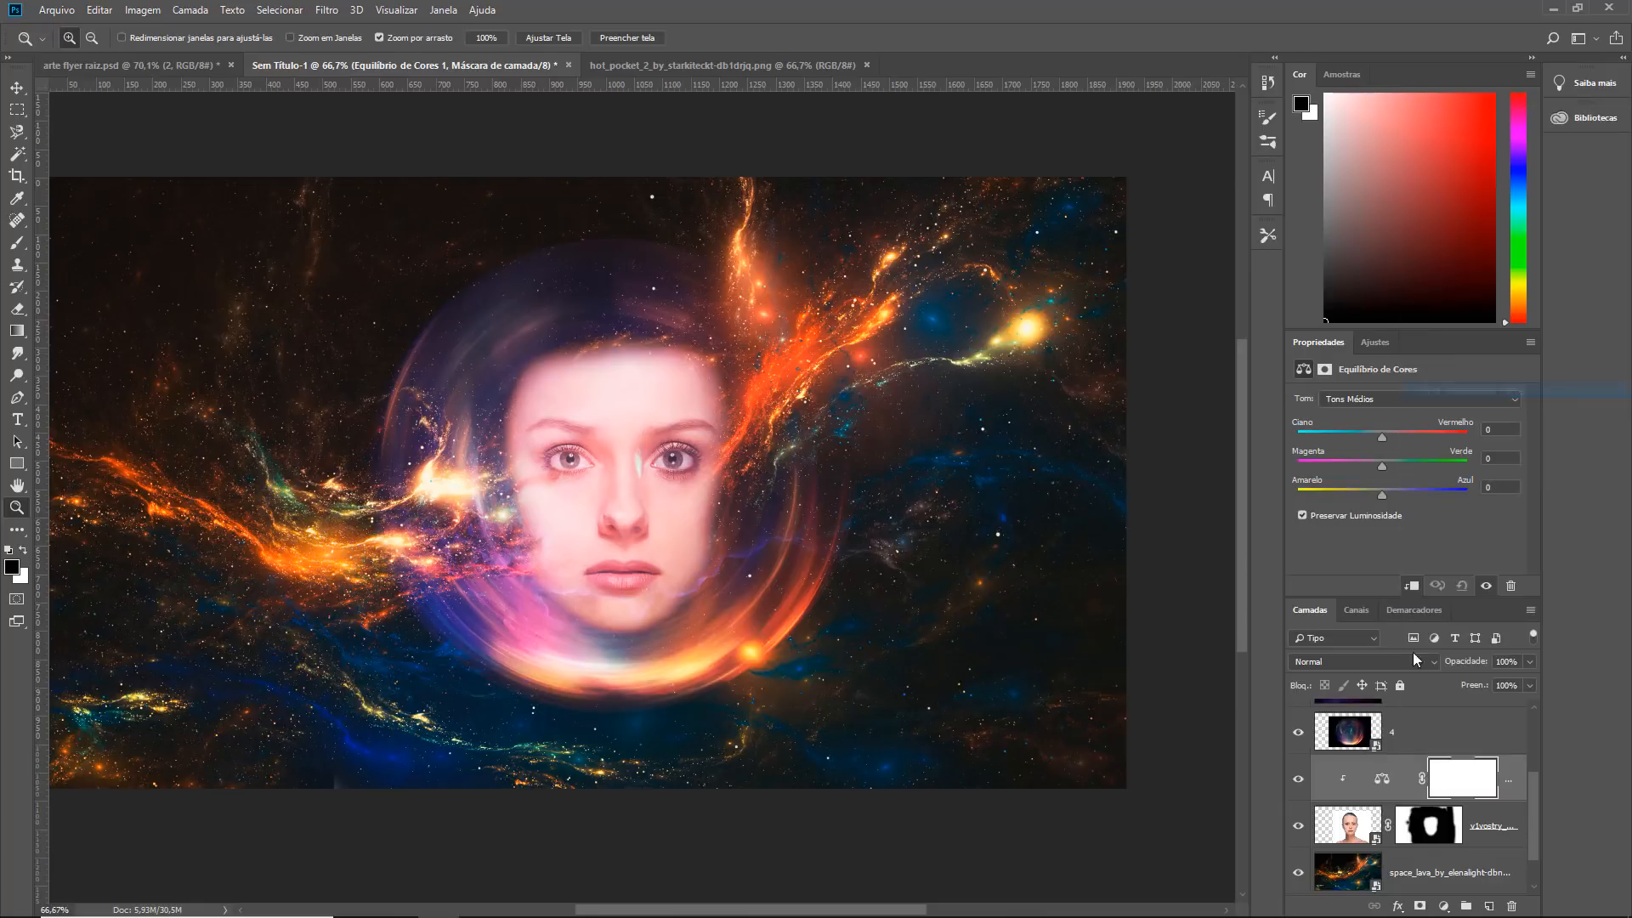
left_click(1386, 800, "alt")
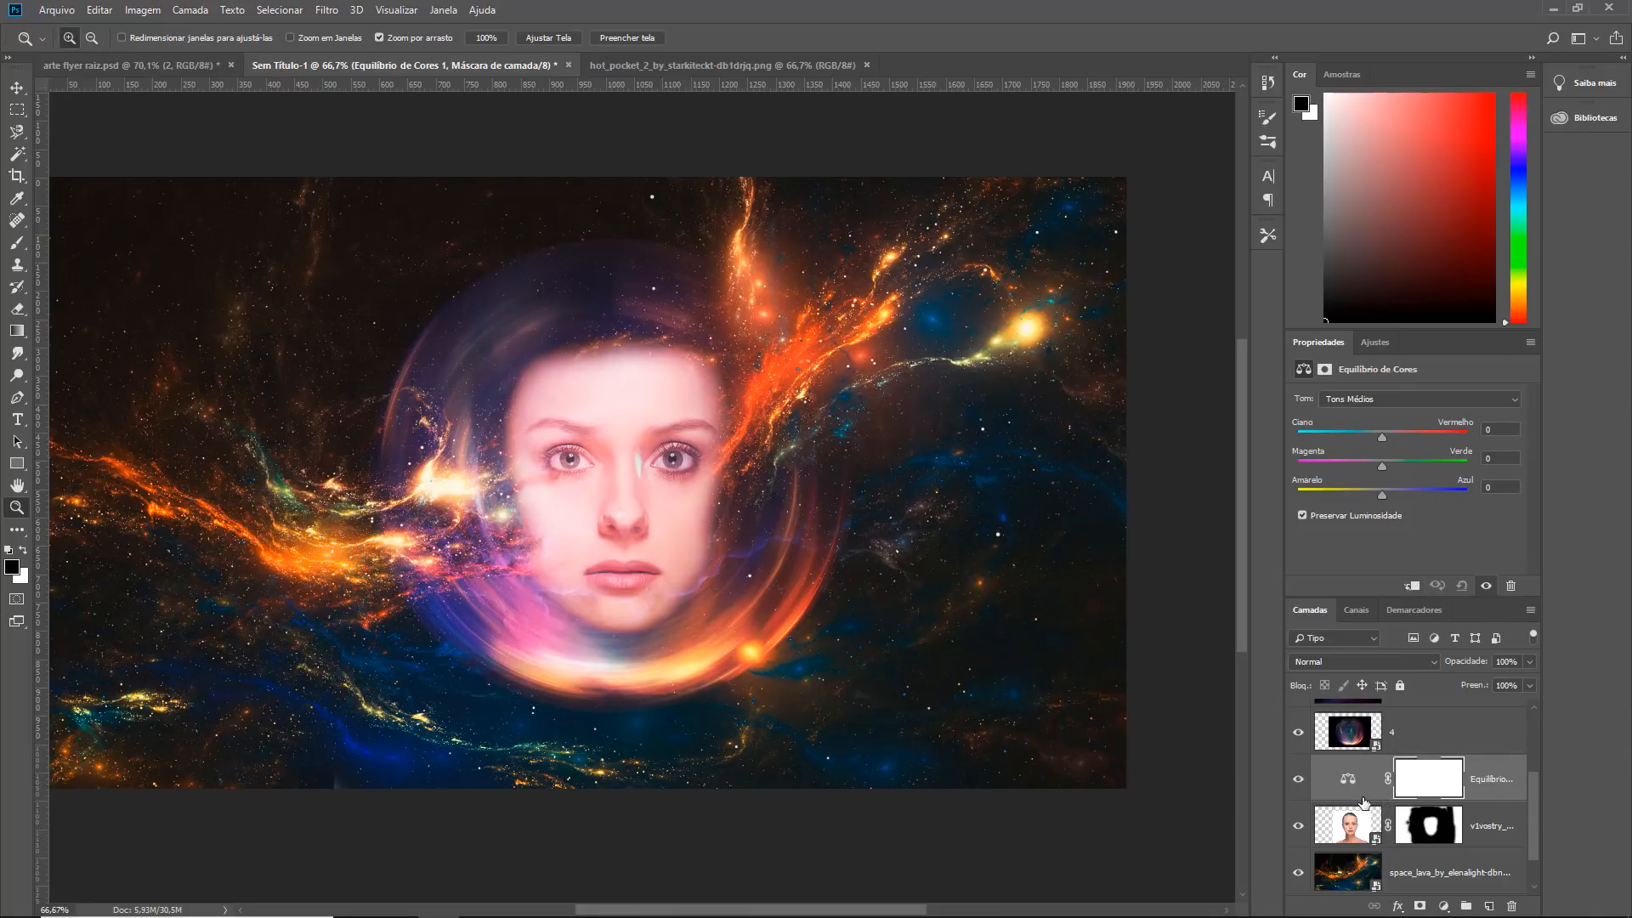
Step: Clip the Equilíbrio de Cores adjustment layer to the masked woman's face layer directly below it
key("alt")
key("alt")
left_click(1369, 795, "alt")
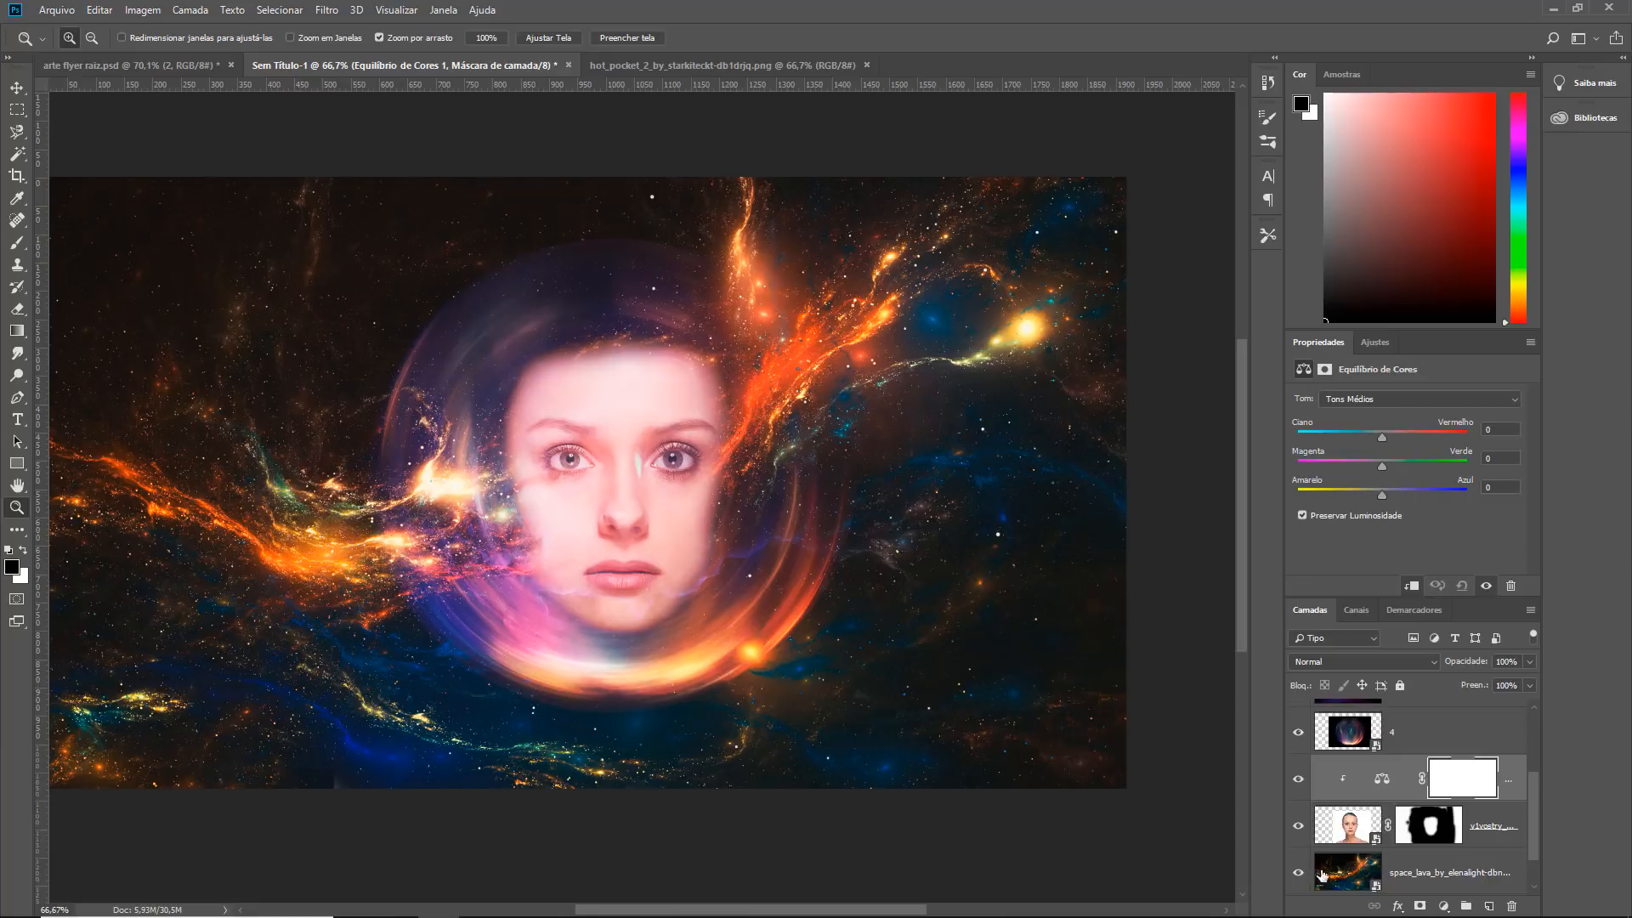
scroll(1343, 826, "down", 1)
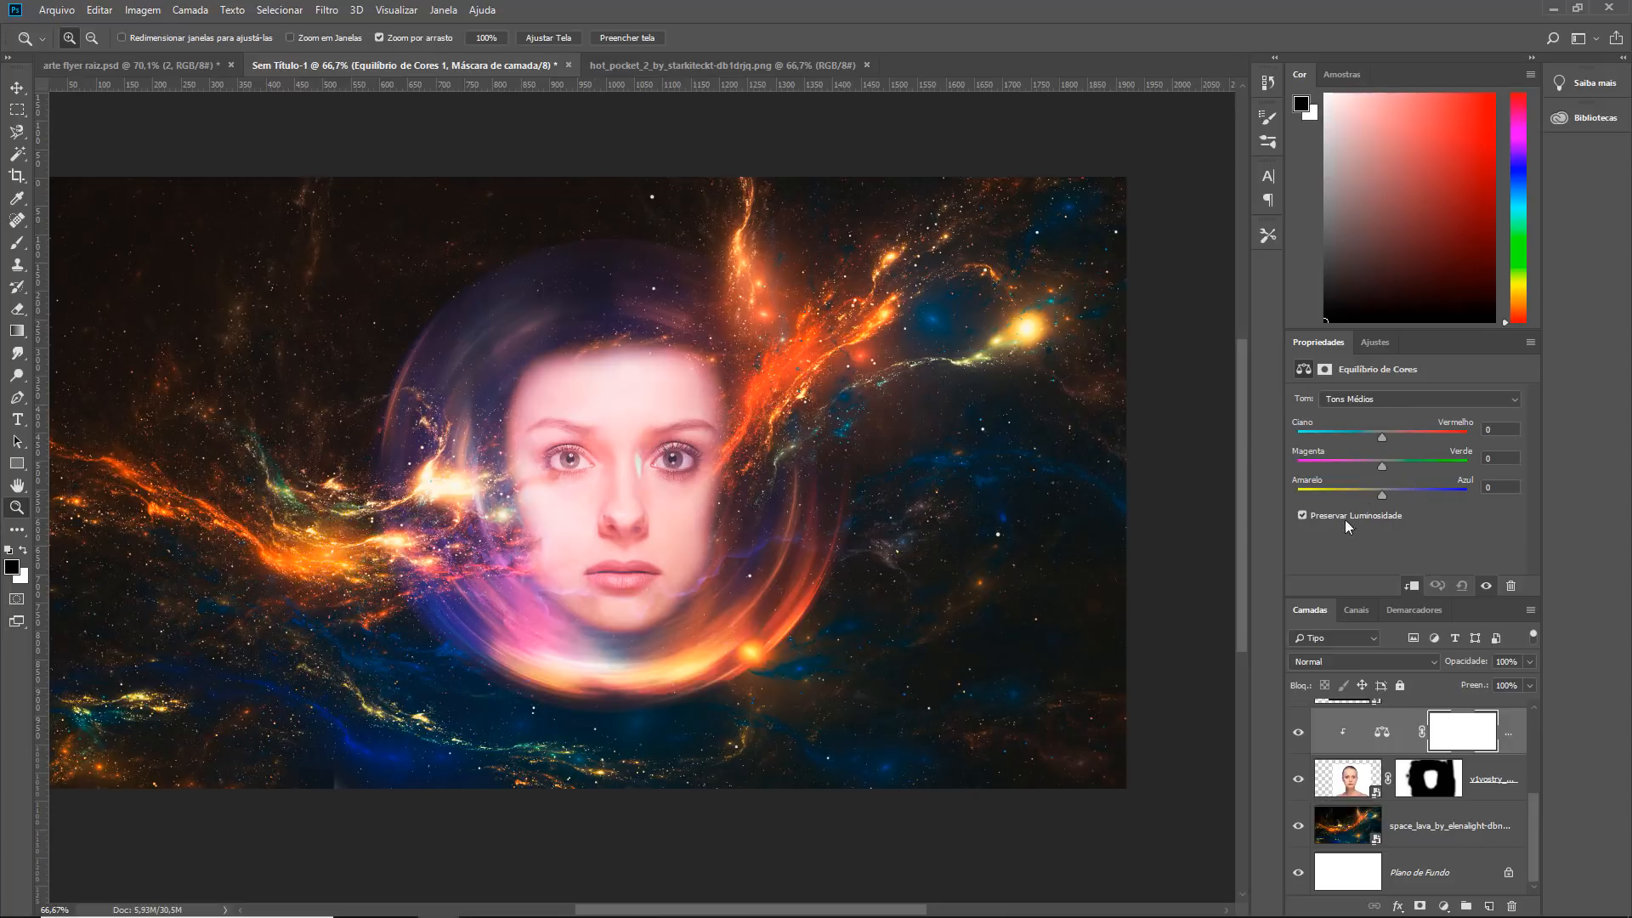
Step: Set the face's midtone colour balance to -69 on Ciano/Vermelho and +49 on Amarelo/Azul
left_click_drag(1381, 438, 1324, 439)
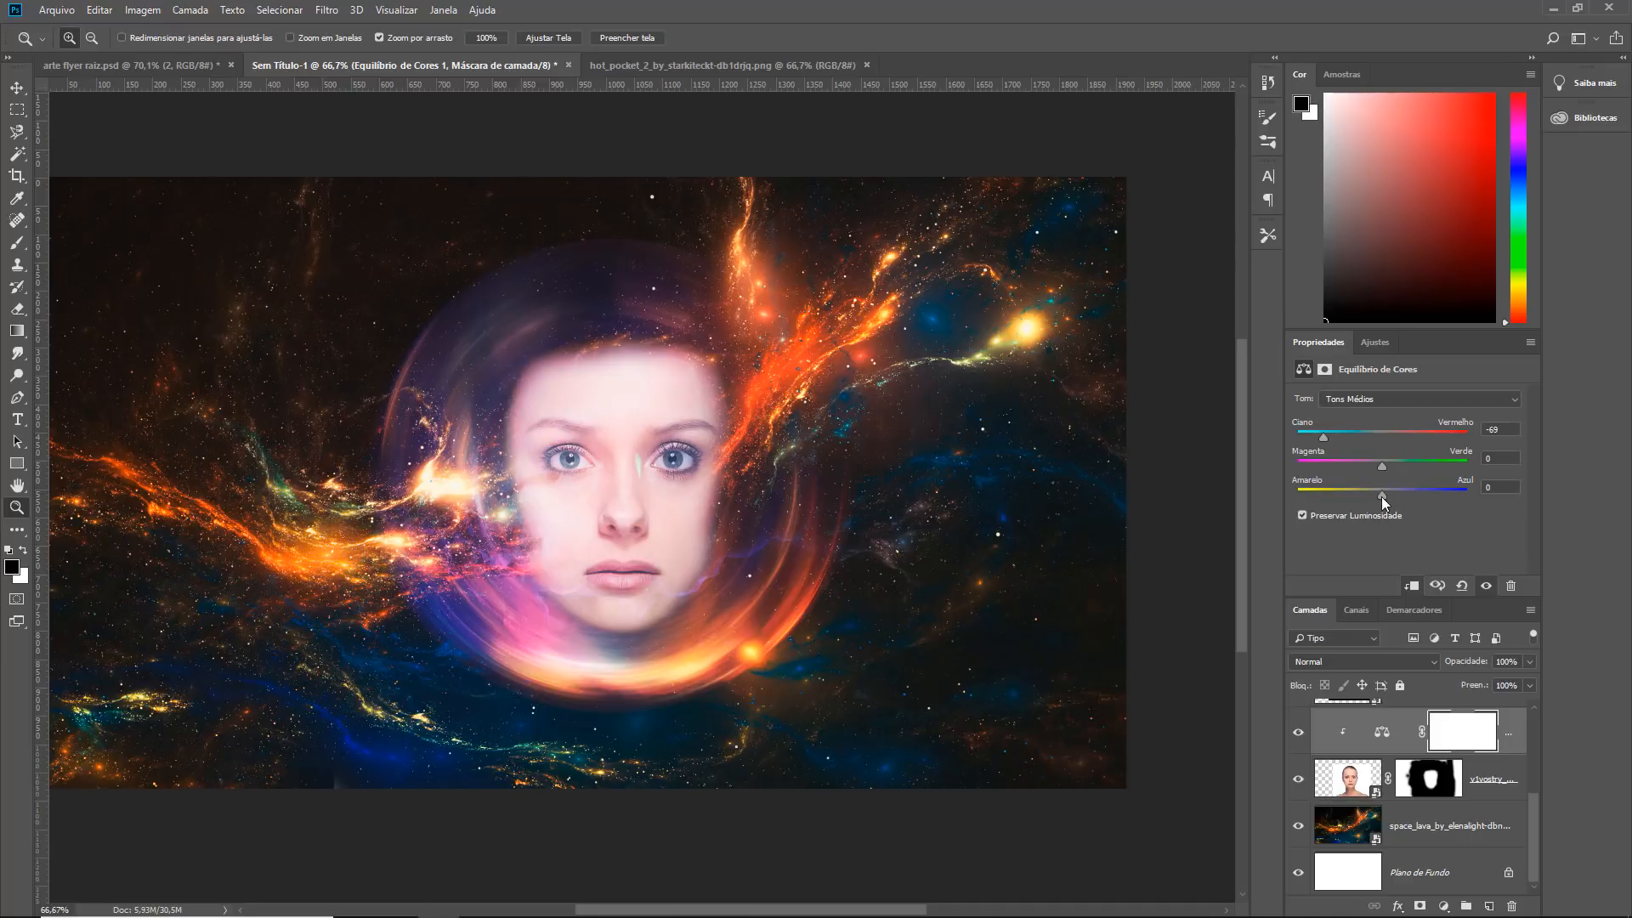
left_click_drag(1383, 495, 1424, 496)
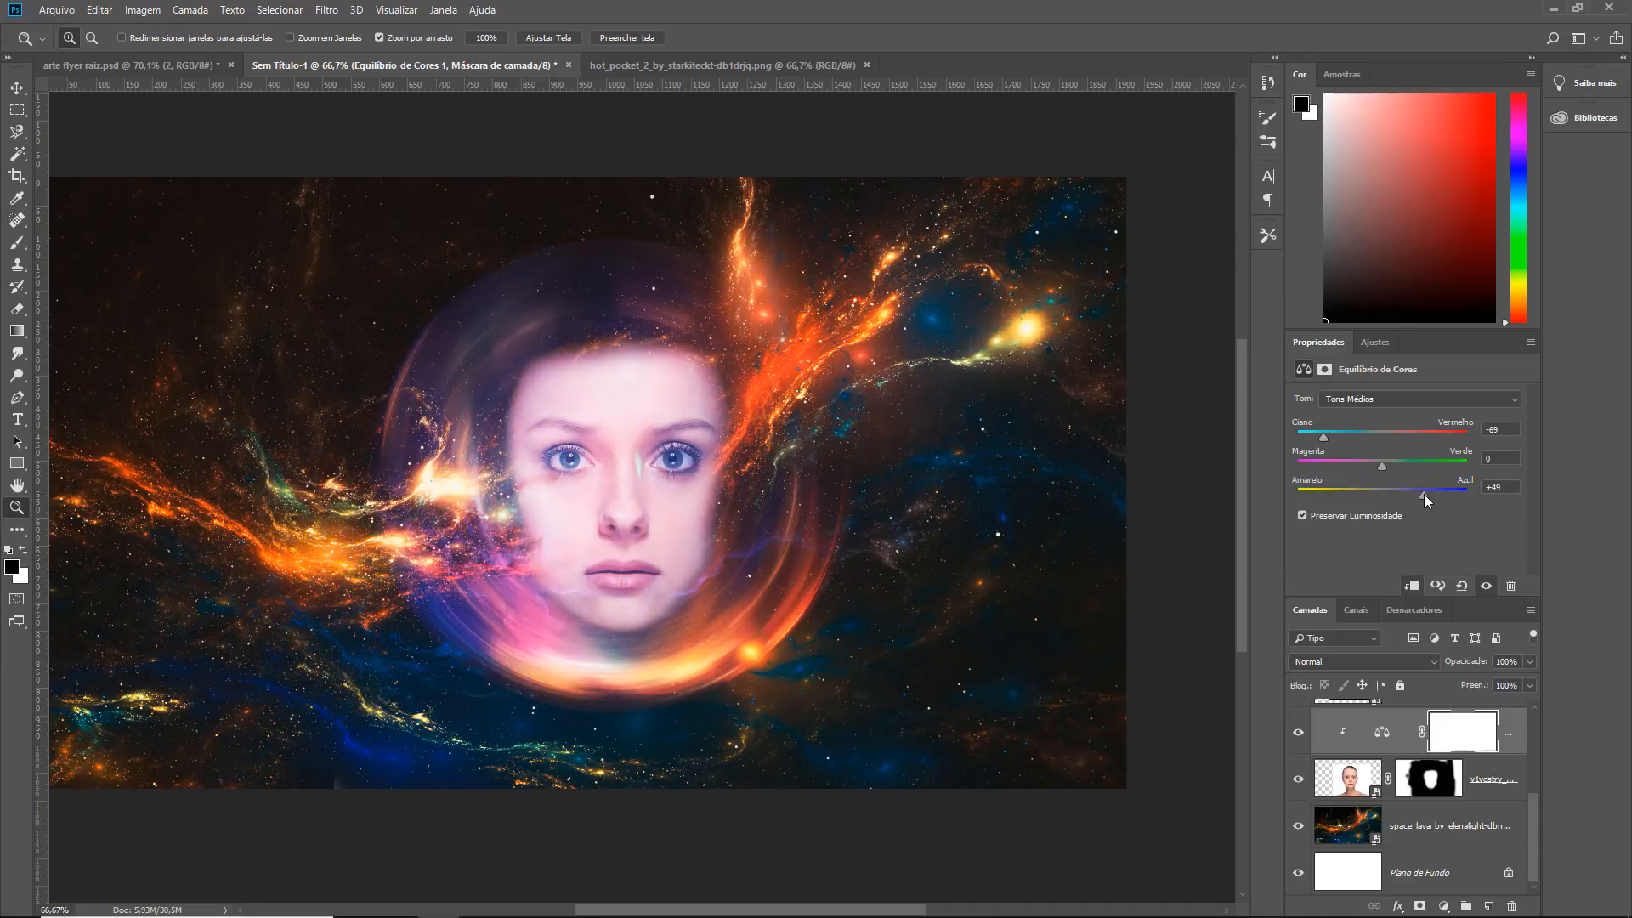
left_click(584, 480, "alt")
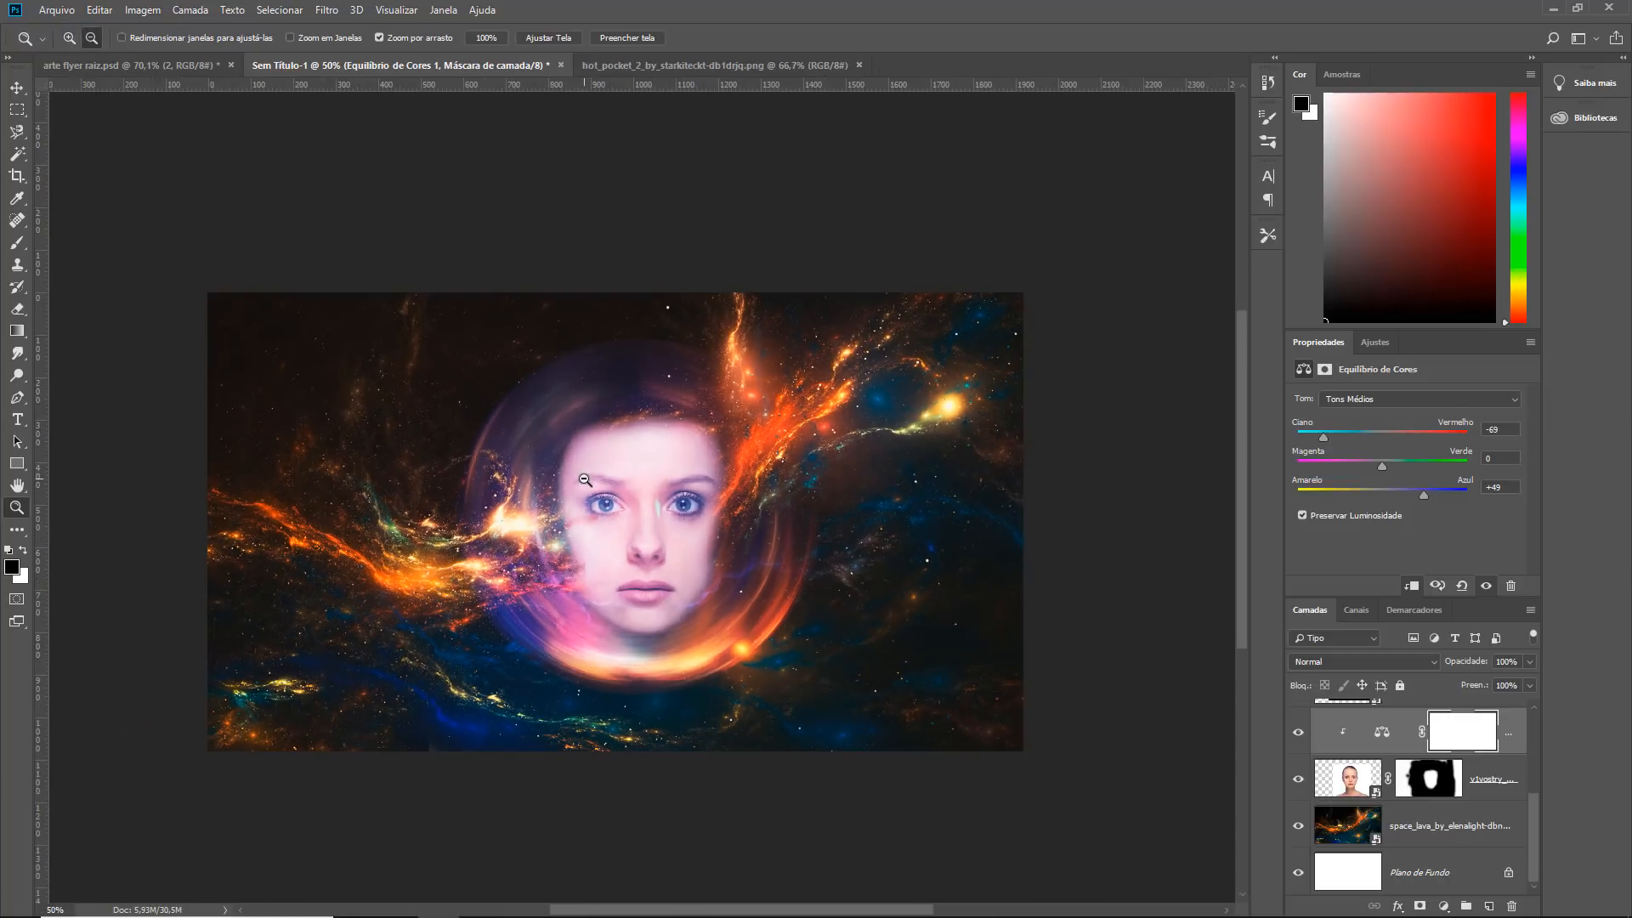
left_click(585, 479, "alt")
left_click(637, 528)
left_click(638, 528)
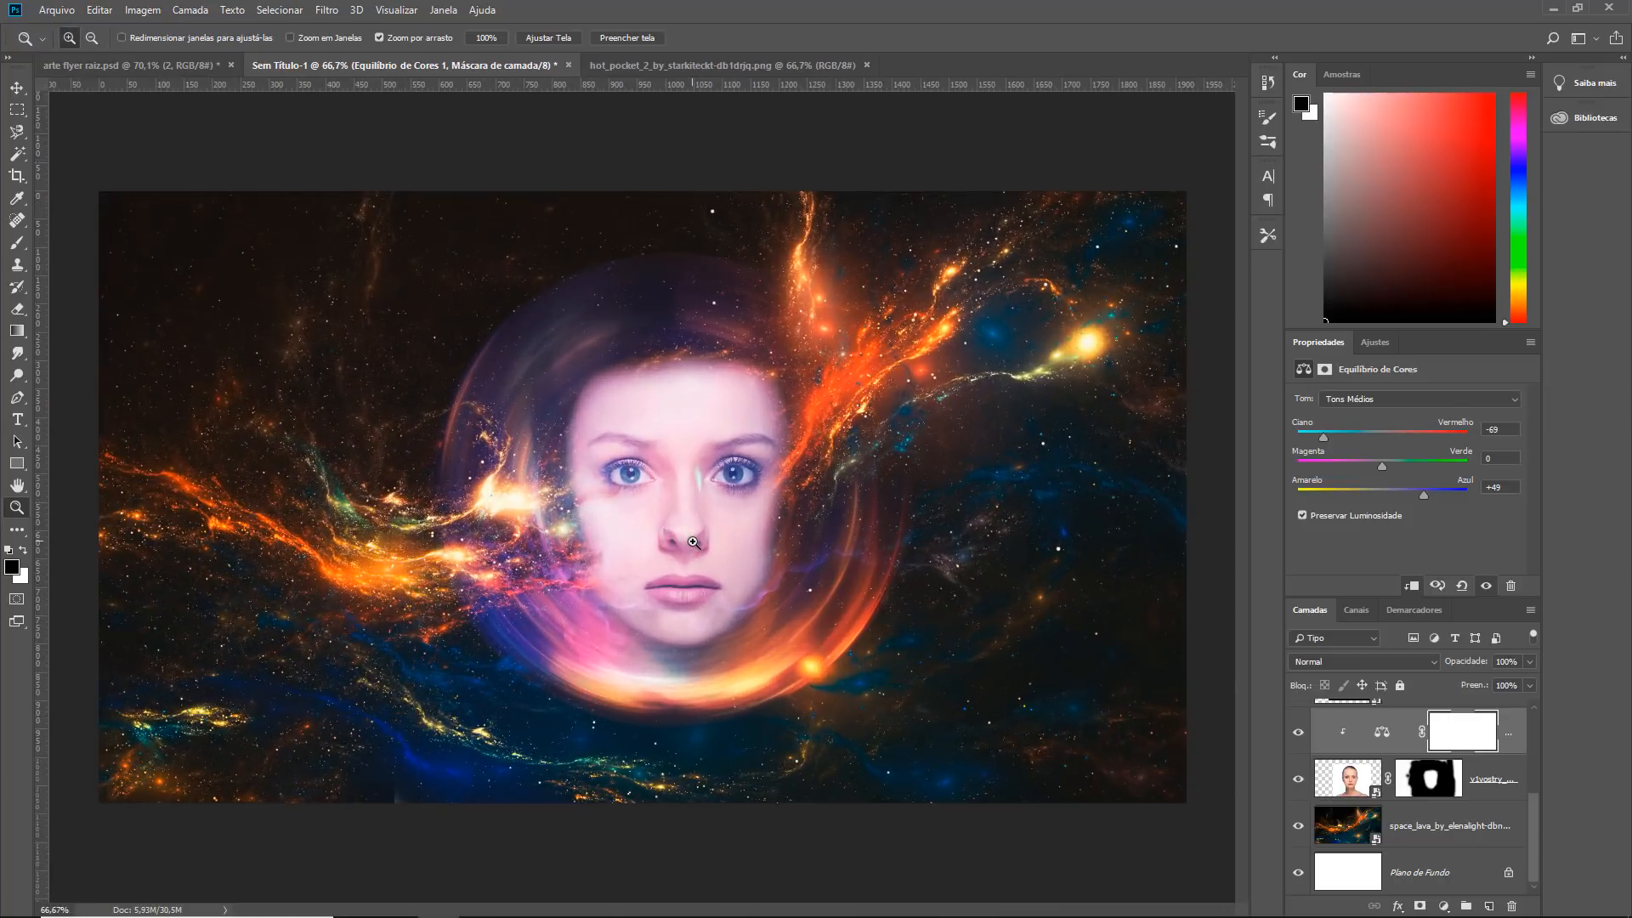
left_click(693, 541, "alt")
left_click(874, 508)
Step: Try other 3D LUT presets on the Pesquisa de cores layer, including EdgyAmber.3DL, Crisp_Warm.look and FallColors.look, and apply FoggyNight.3DL
left_click_drag(1533, 821, 1532, 723)
left_click(1505, 725)
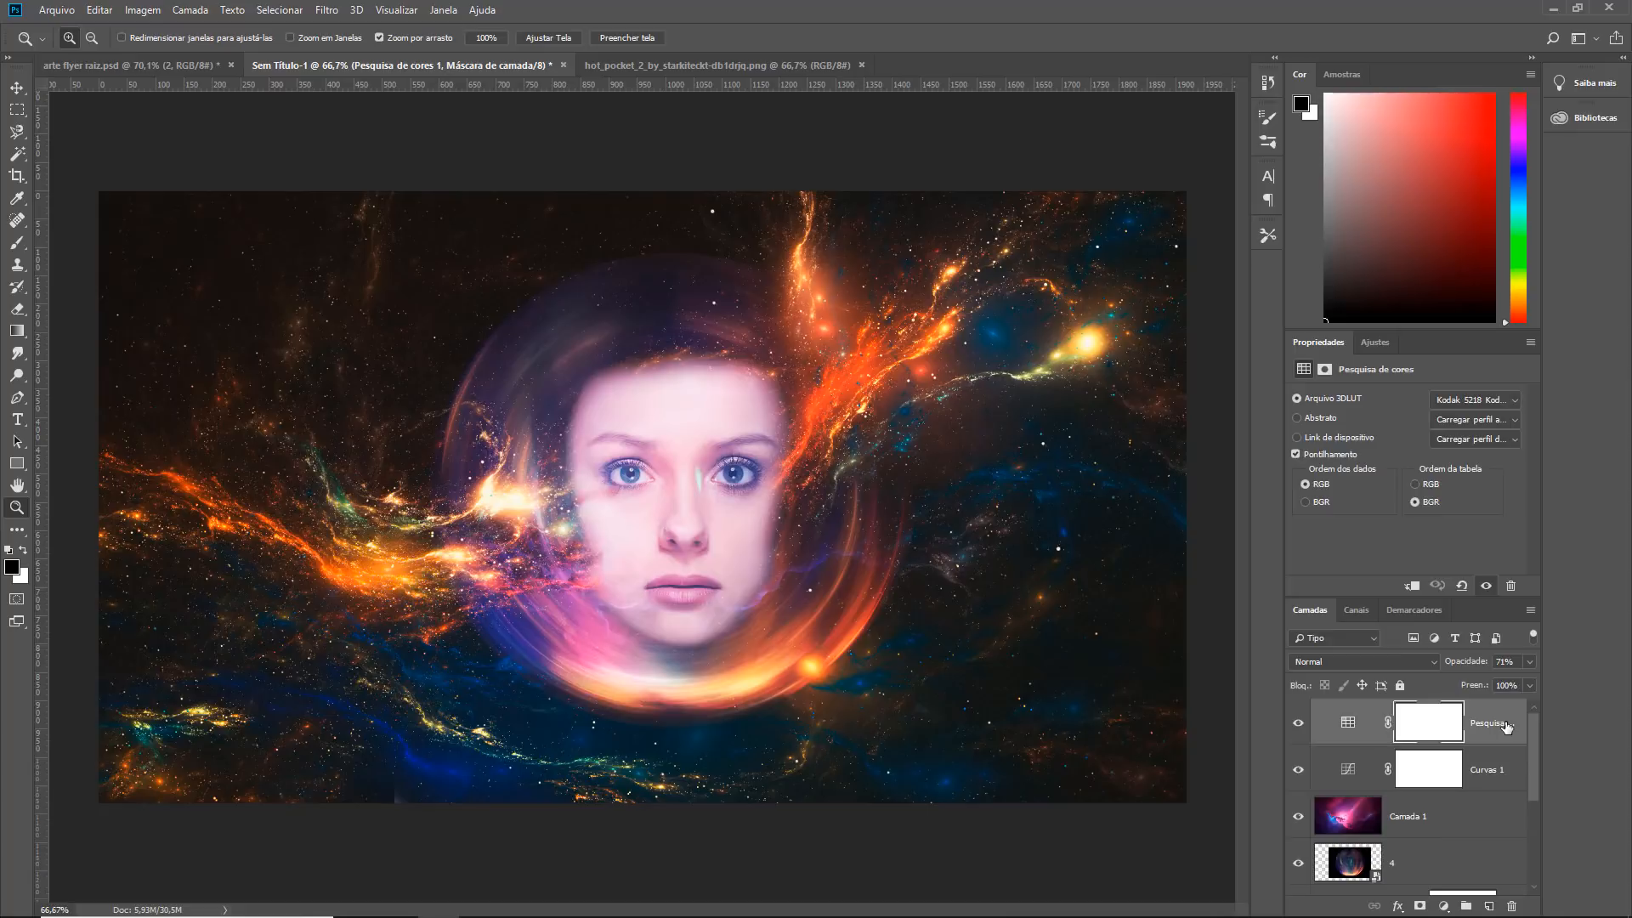
left_click(1479, 401)
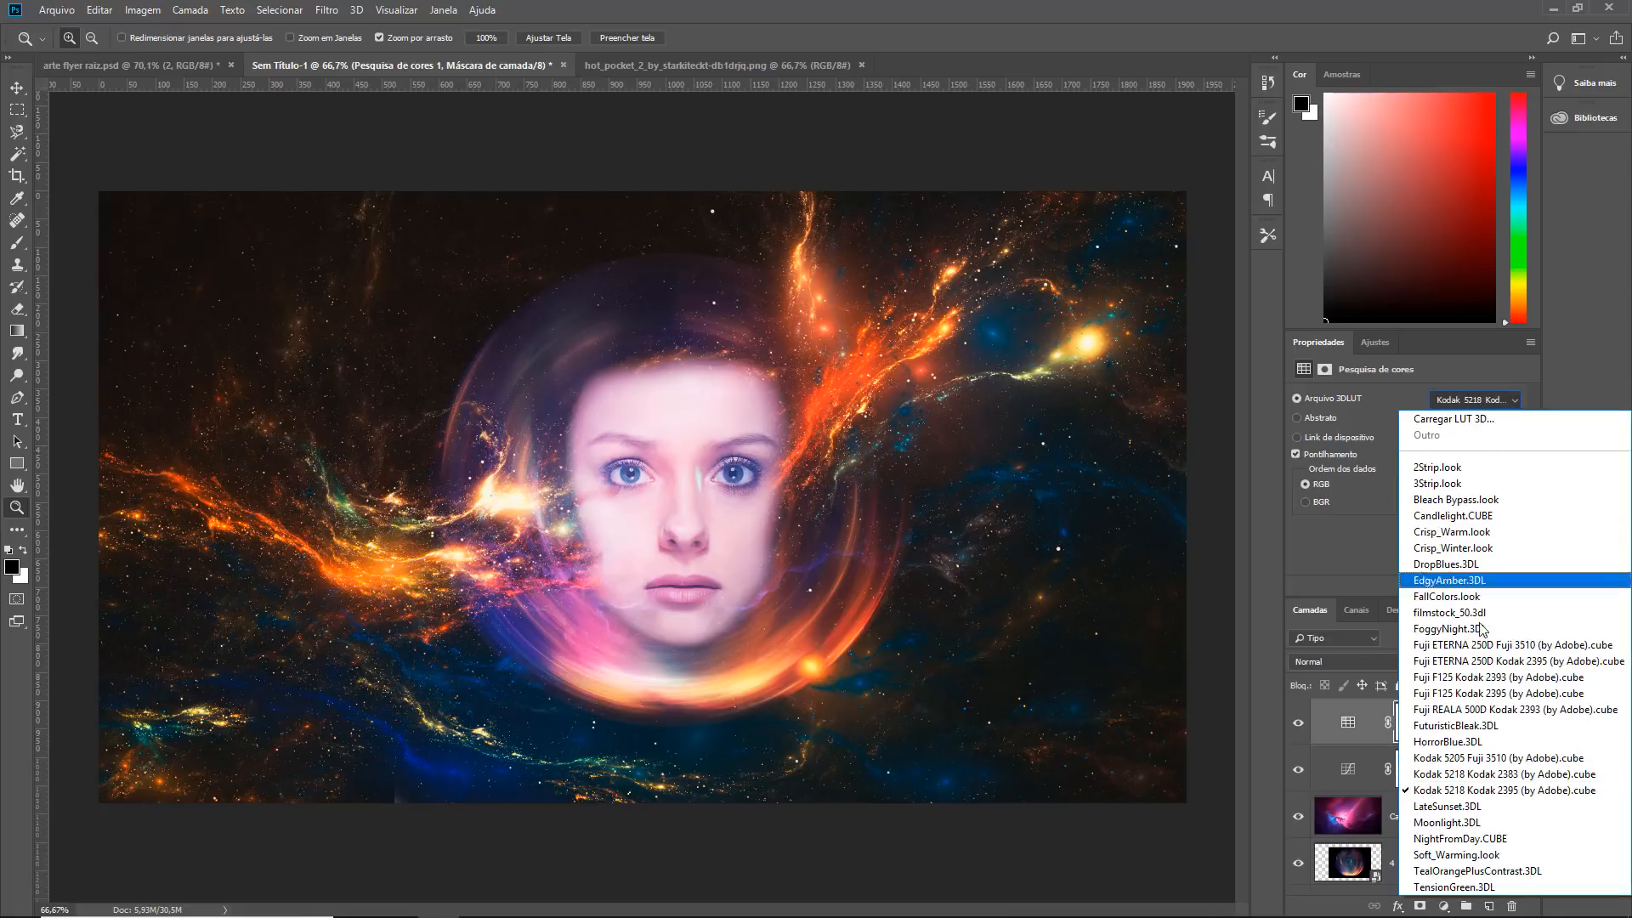
left_click(1471, 582)
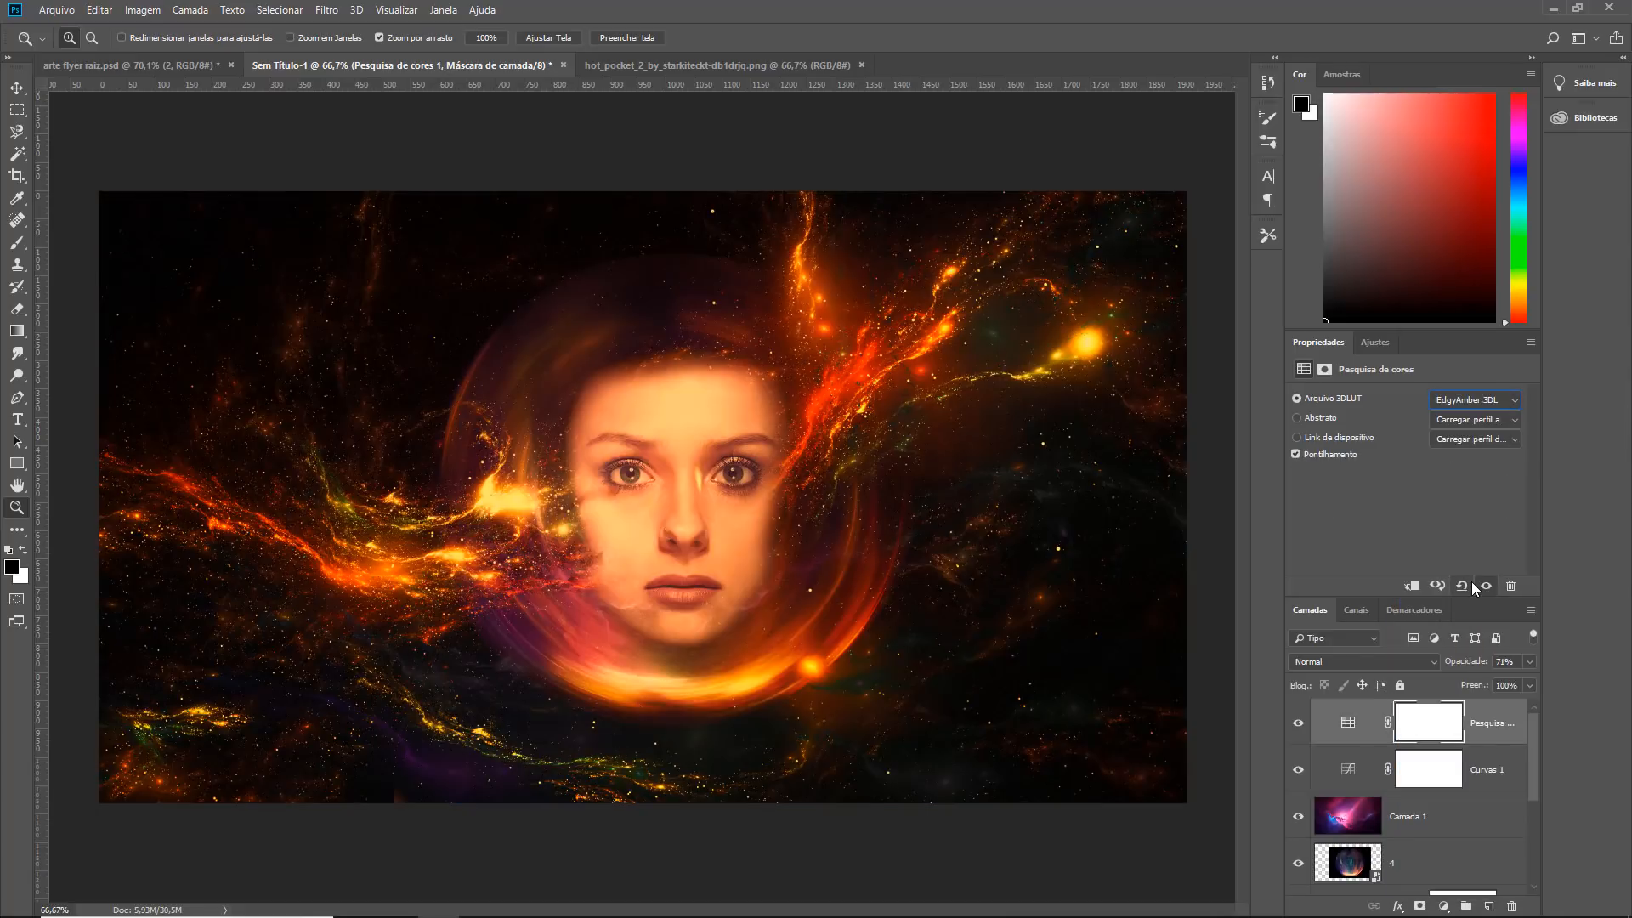
key("Up")
key("Up")
key("Up")
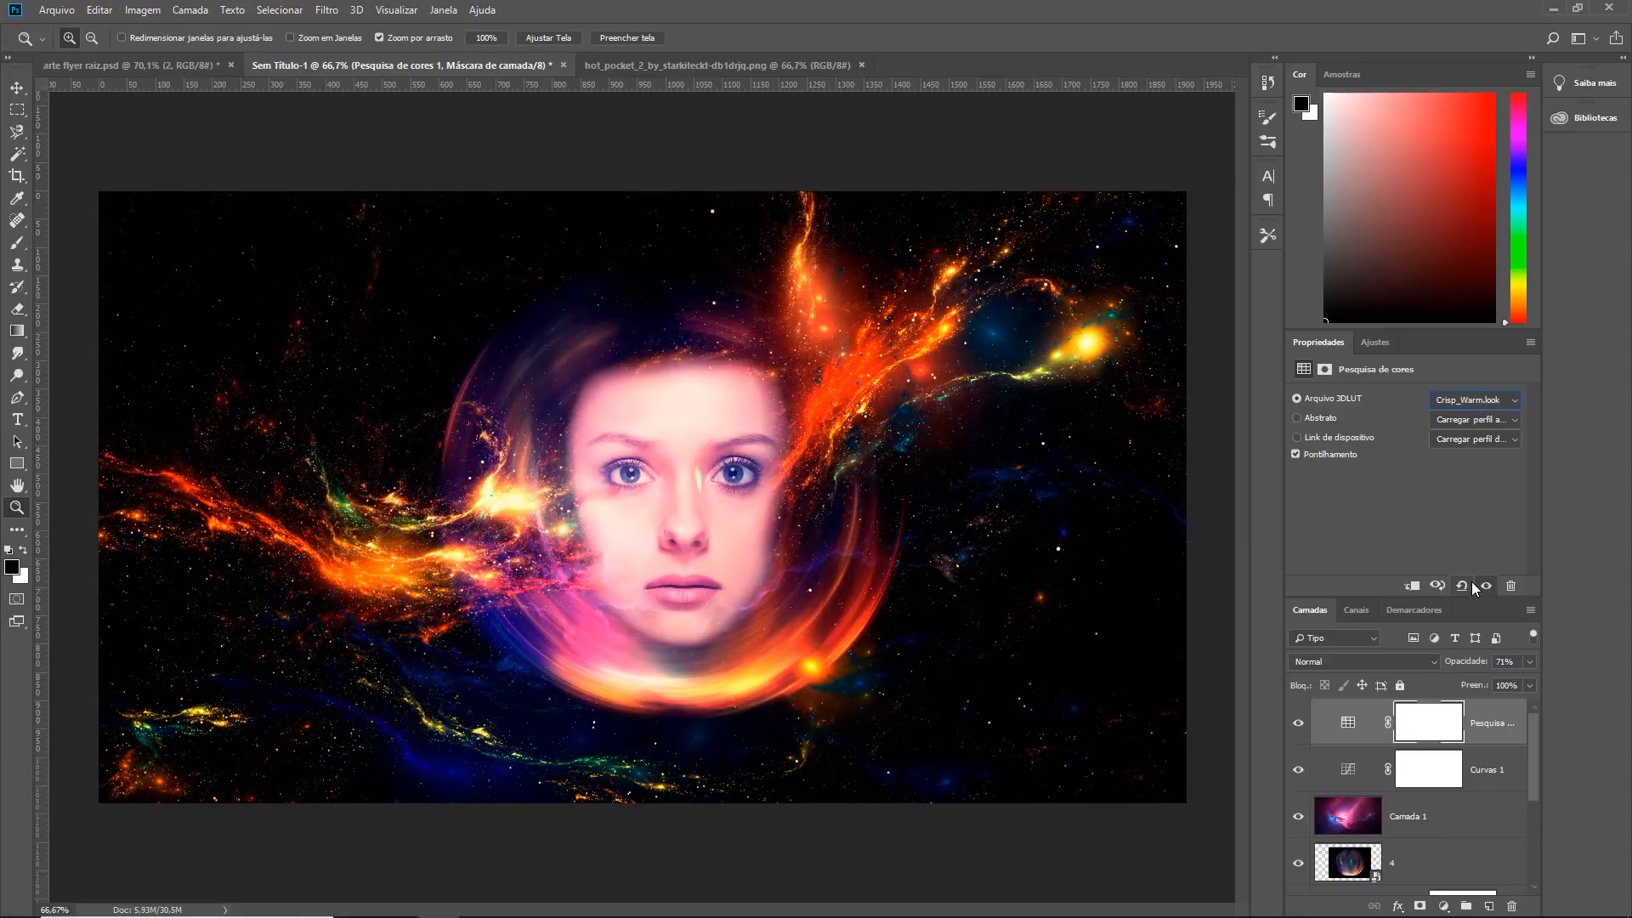
key("Down")
key("Down")
key("Down")
key("Down")
key("Down")
key("Down")
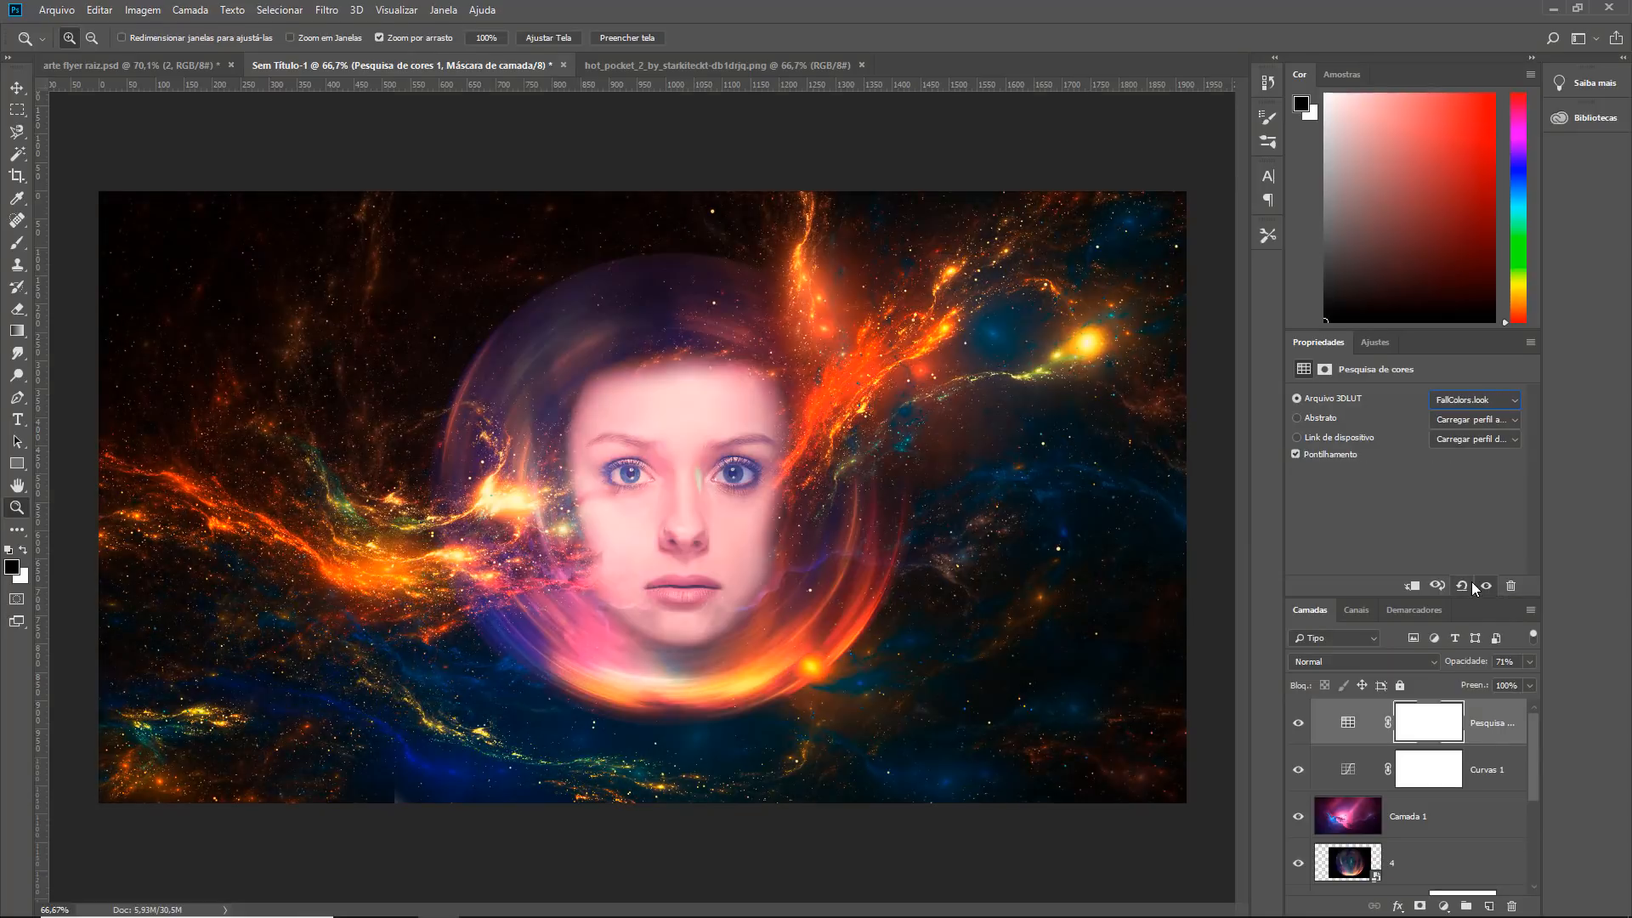
key("Down")
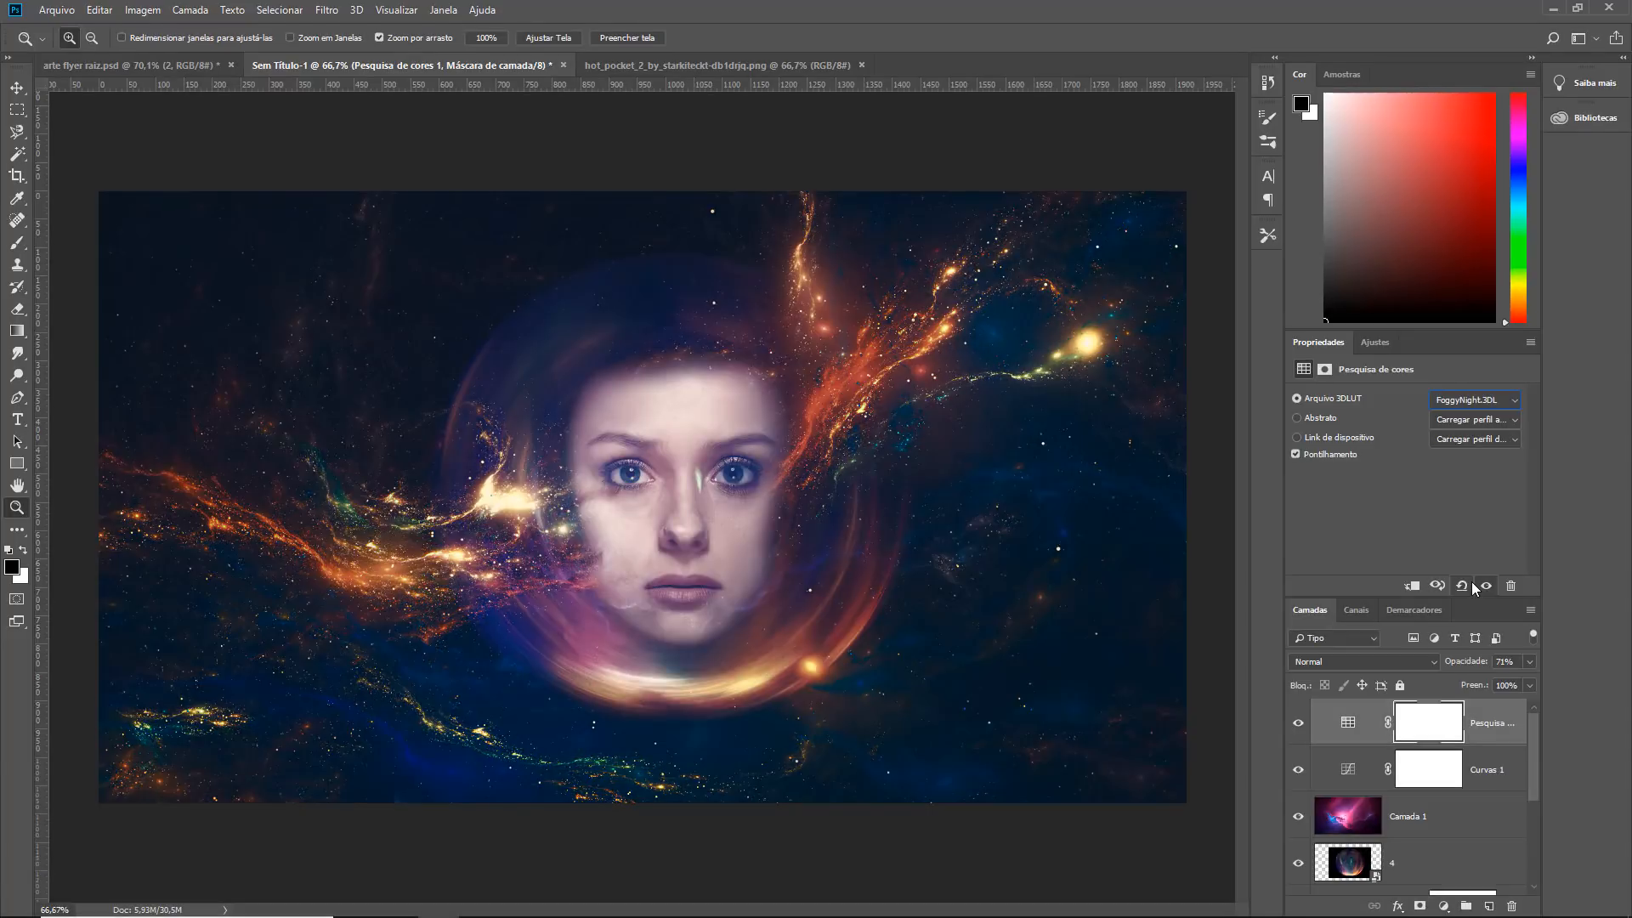
Step: Inspect the face under the FoggyNight.3DL grading and set the Pesquisa de cores layer's opacity to 79%
left_click(717, 556)
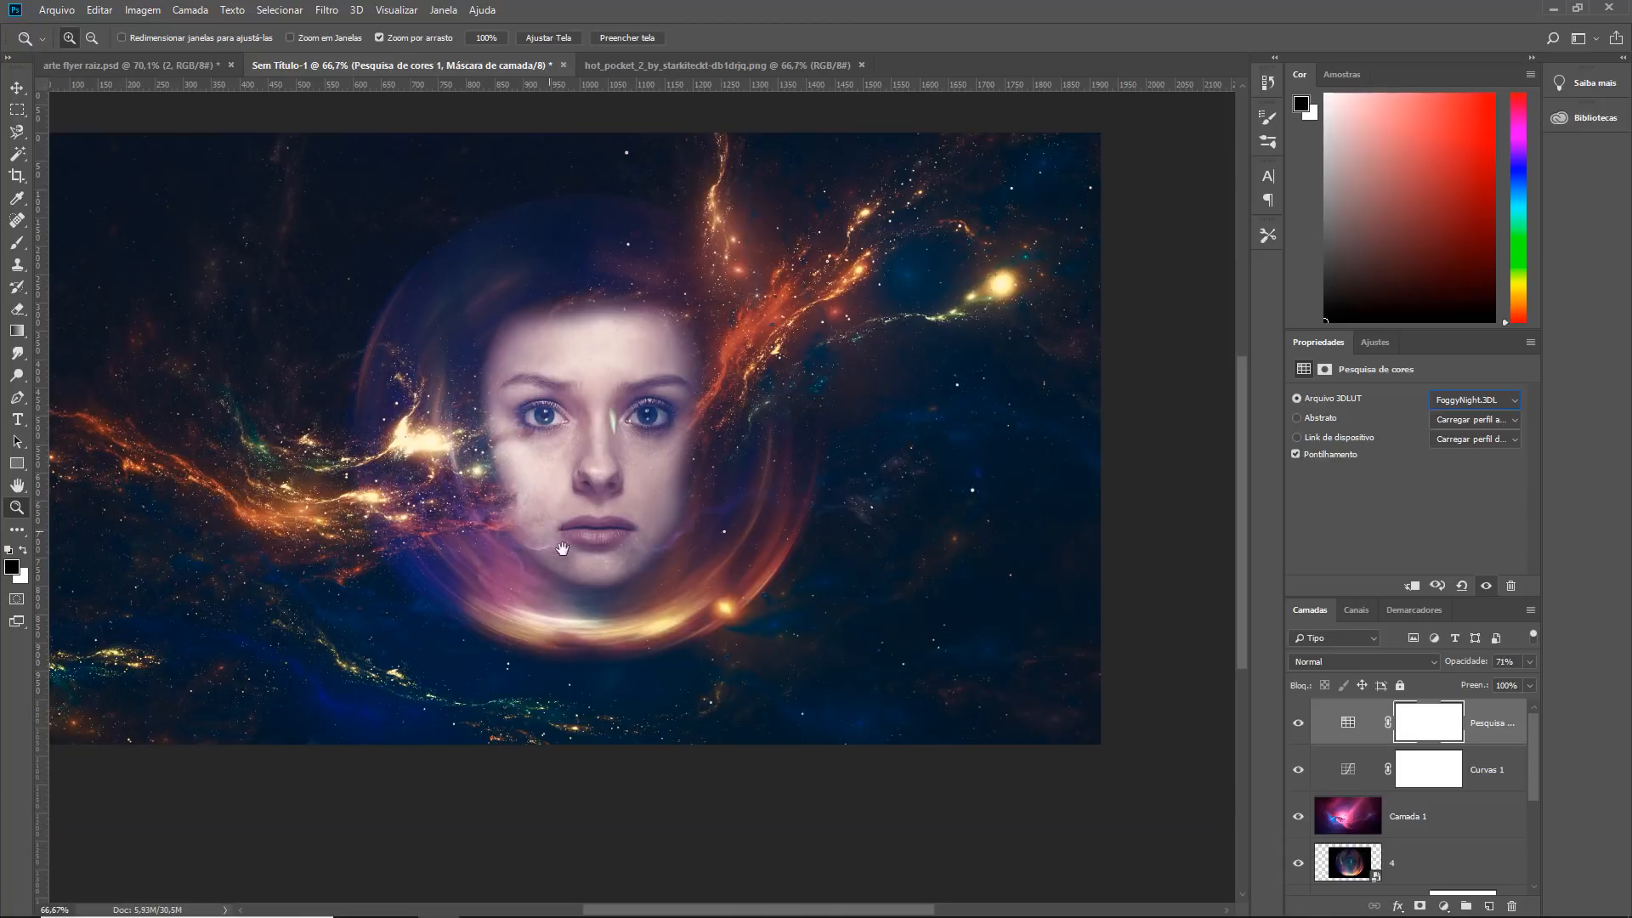
left_click_drag(544, 531, 599, 590)
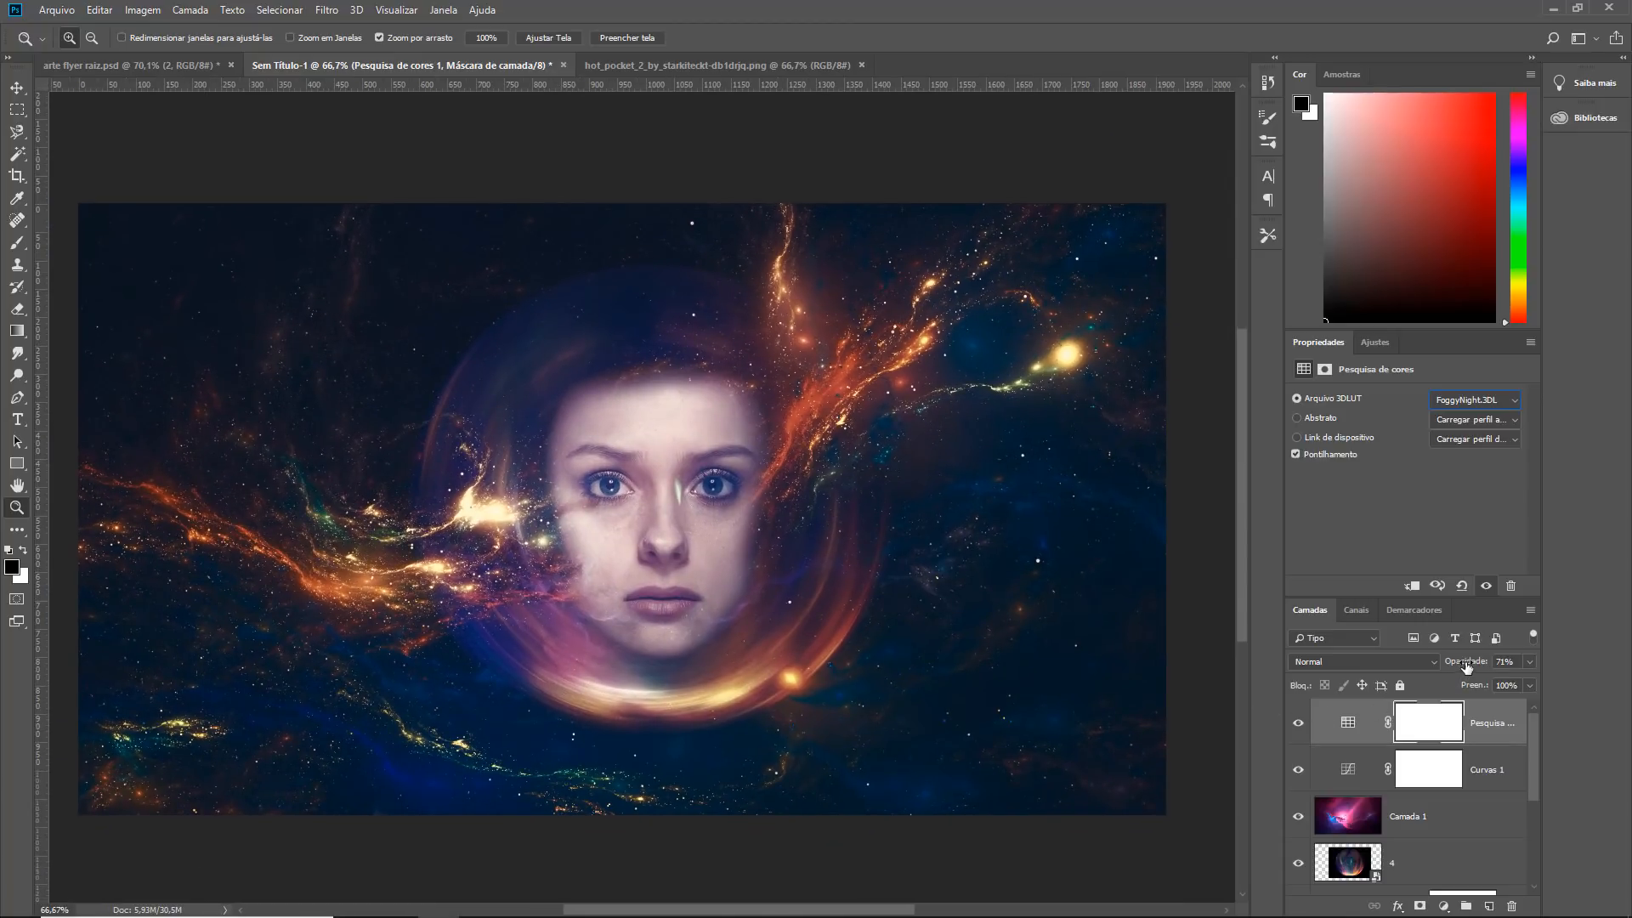
left_click_drag(1465, 663, 1601, 654)
mouse_move(1463, 670)
left_mouse_down()
mouse_move(1421, 672)
mouse_move(1458, 671)
left_mouse_up()
Step: Apply Kodak 5218 Kodak 2395 (by Adobe).cube to the Pesquisa de cores layer and set its opacity to 75%
left_click(1475, 399)
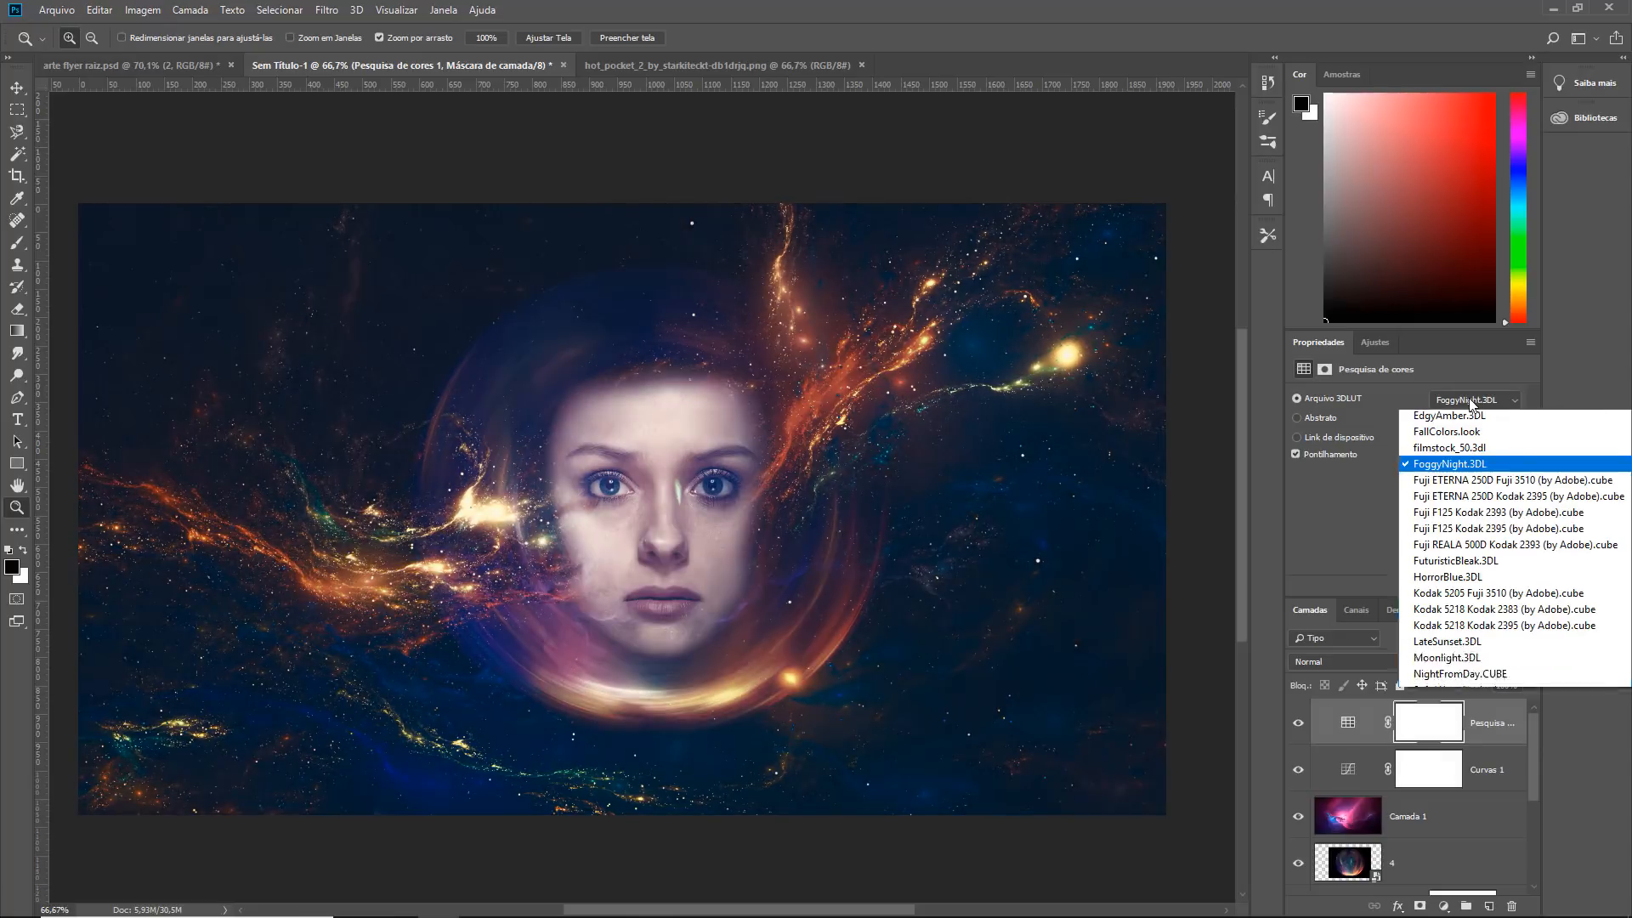
left_click(1517, 791)
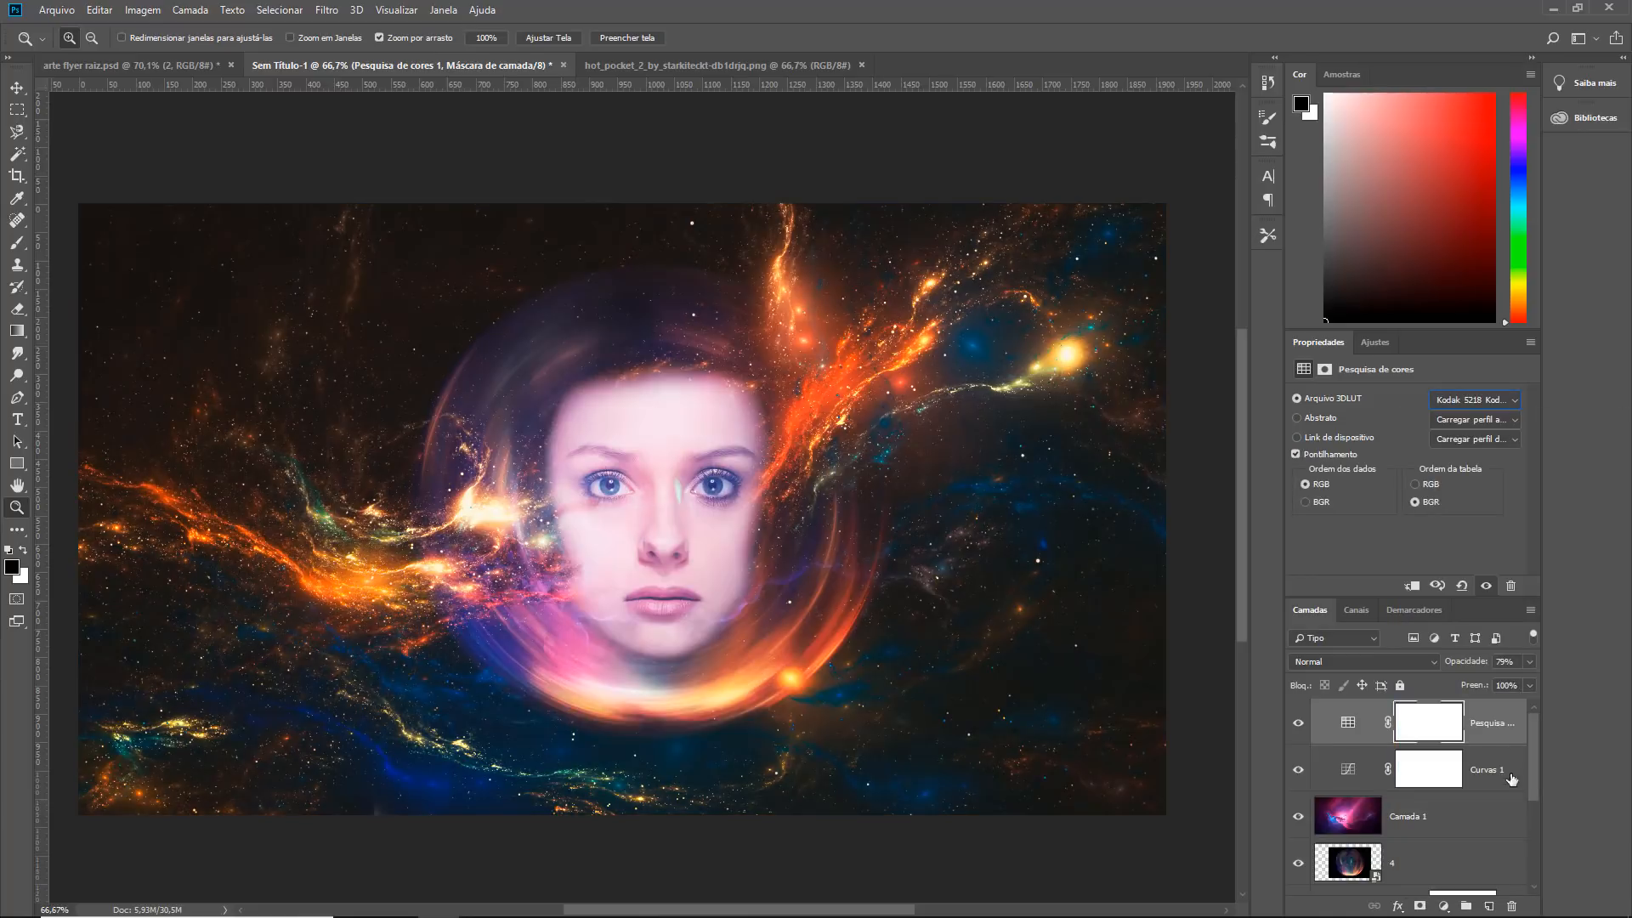
left_click_drag(1466, 667, 1465, 669)
left_click(268, 442, "alt")
left_click(586, 477)
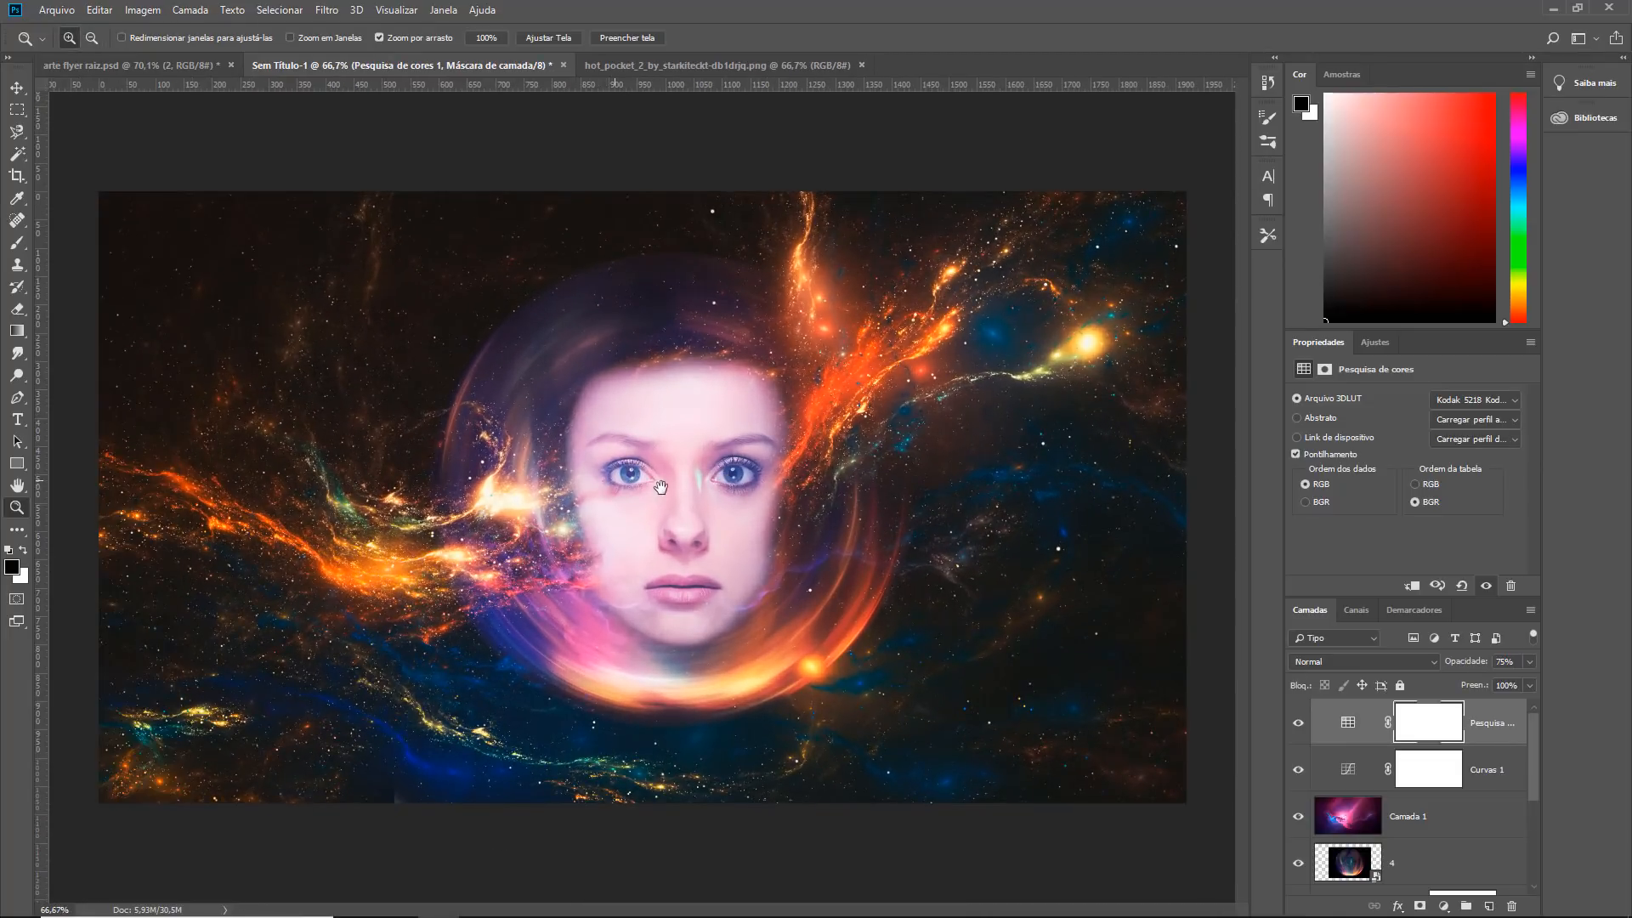